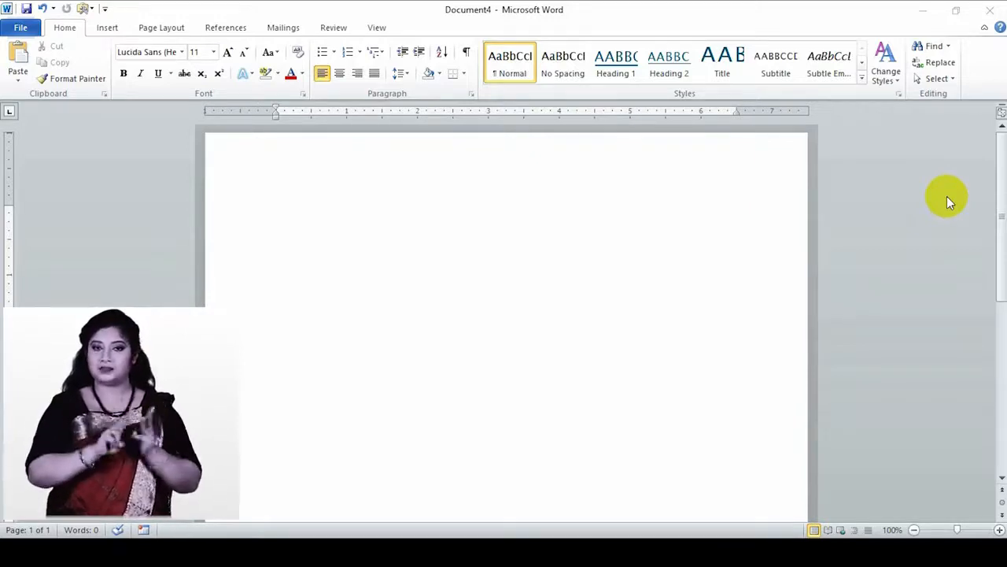
- Turn on the Developer tab under Customize Ribbon in Word Options and show its commands
{"action": "left_click", "coordinate": [279, 207]}
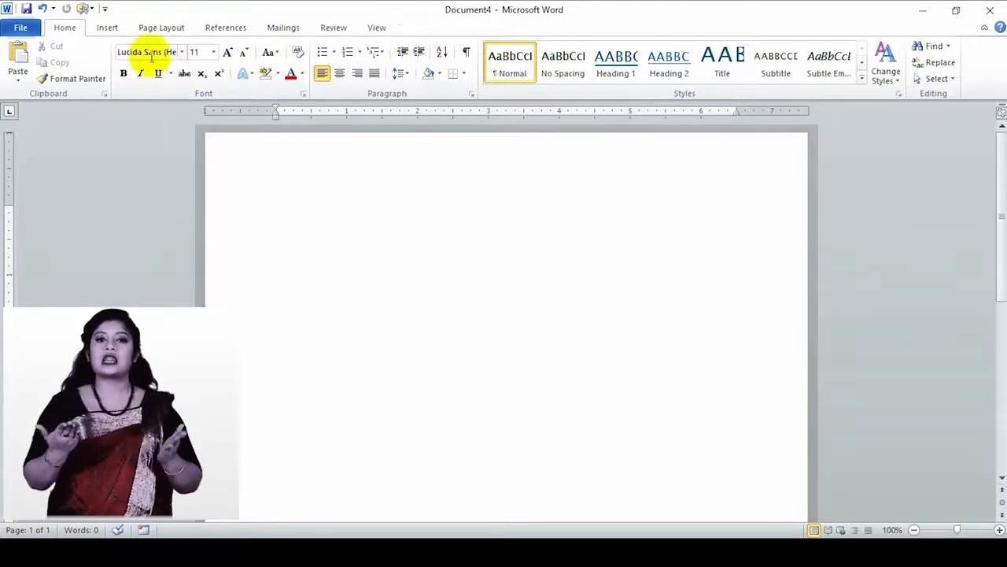
{"action": "left_click", "coordinate": [21, 30]}
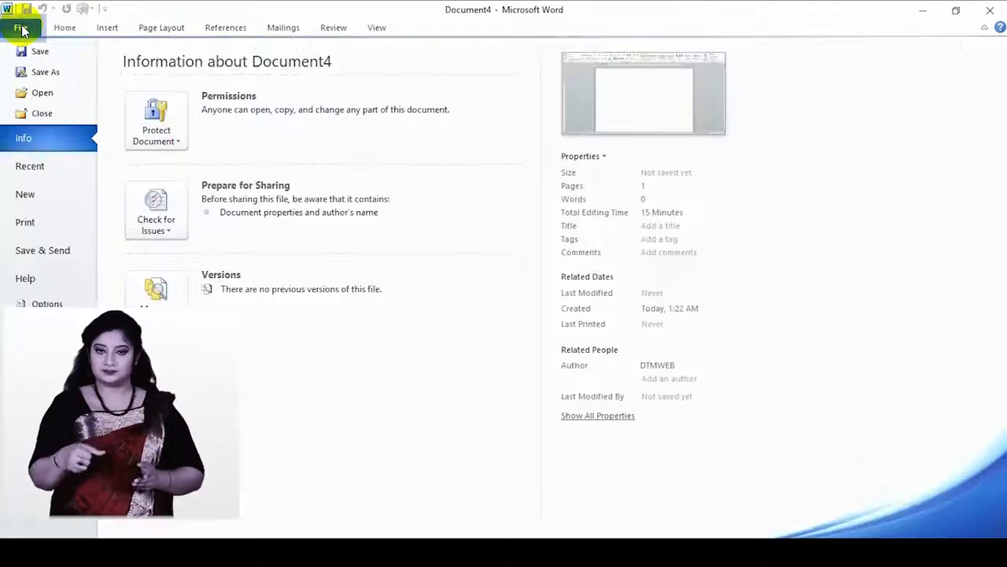
{"action": "left_click", "coordinate": [44, 302]}
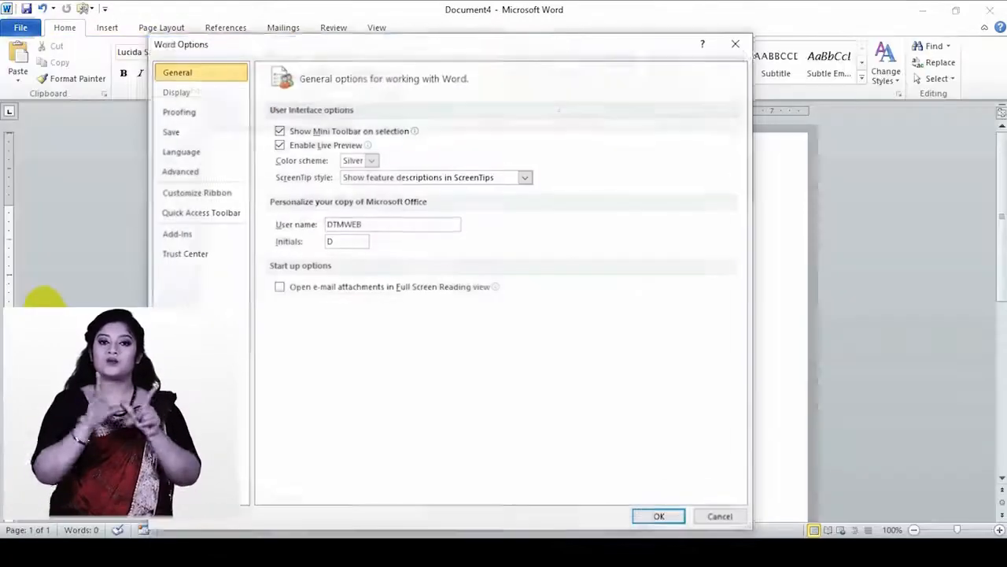
{"action": "left_click", "coordinate": [193, 197]}
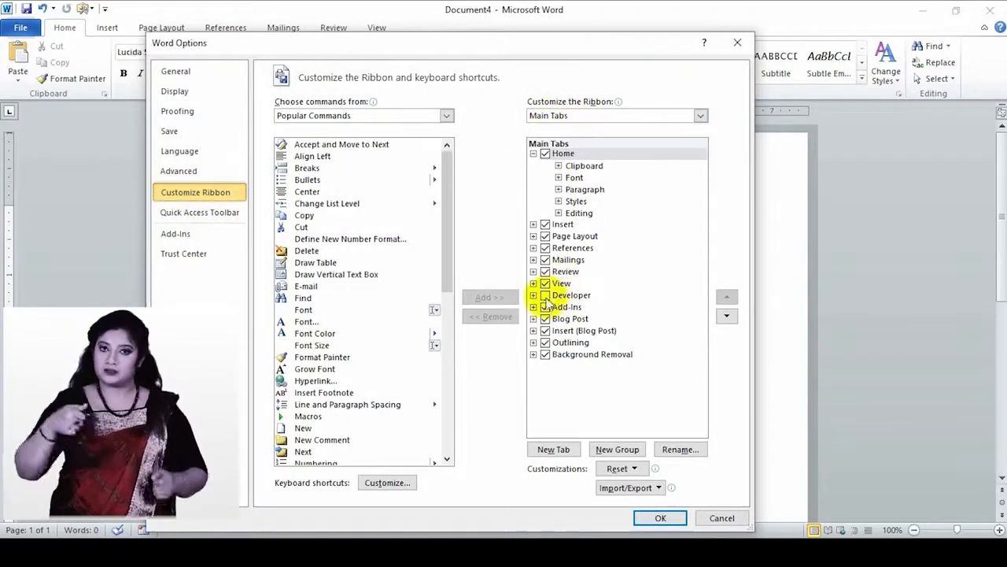
{"action": "left_click", "coordinate": [545, 296]}
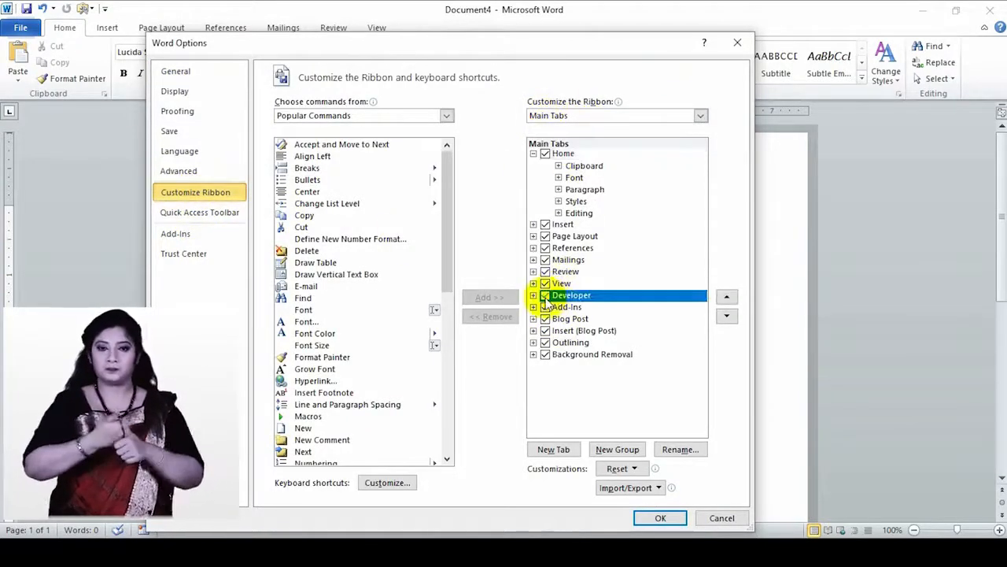
{"action": "left_click", "coordinate": [660, 518]}
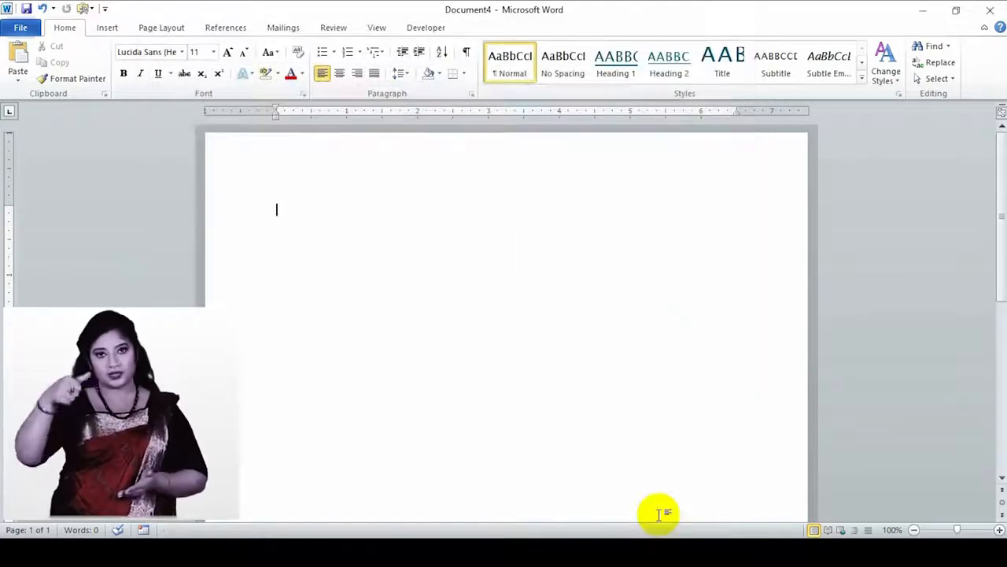
{"action": "left_click", "coordinate": [415, 32]}
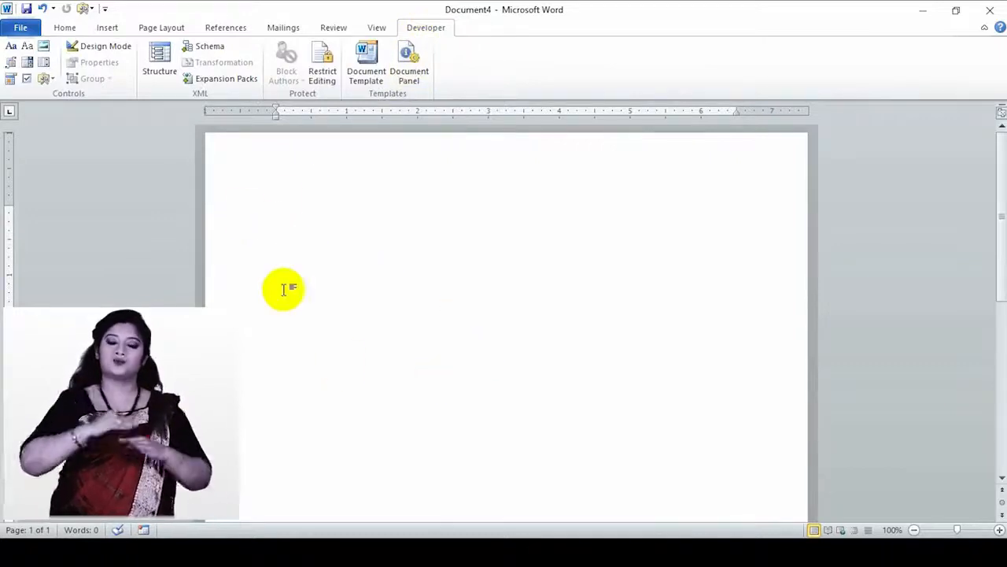
- Switch back to the Home tab after viewing the Developer controls
{"action": "left_click", "coordinate": [66, 32]}
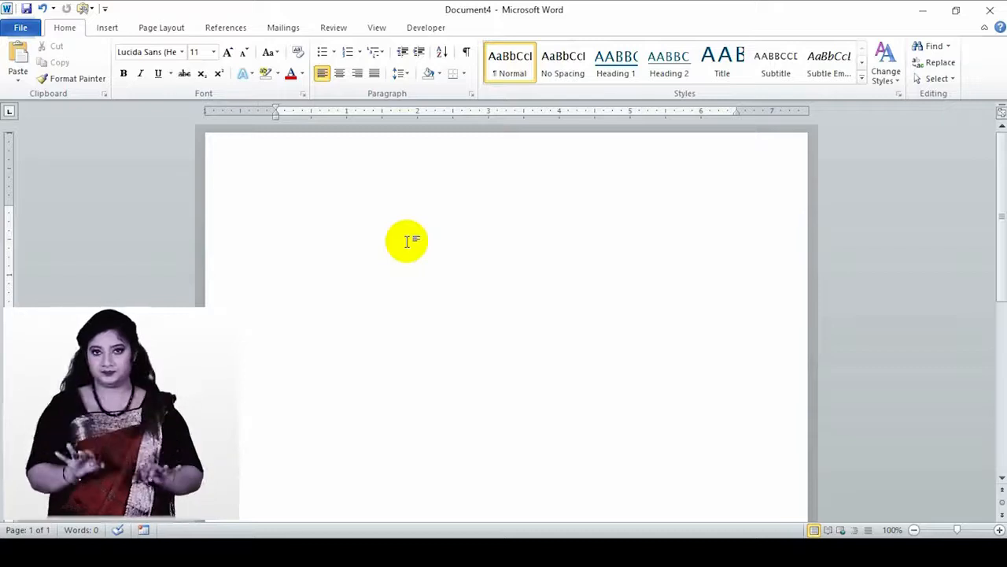
- Type the title 'Word Form', centre it and enlarge it to 18 pt
{"action": "type", "text": "Wo"}
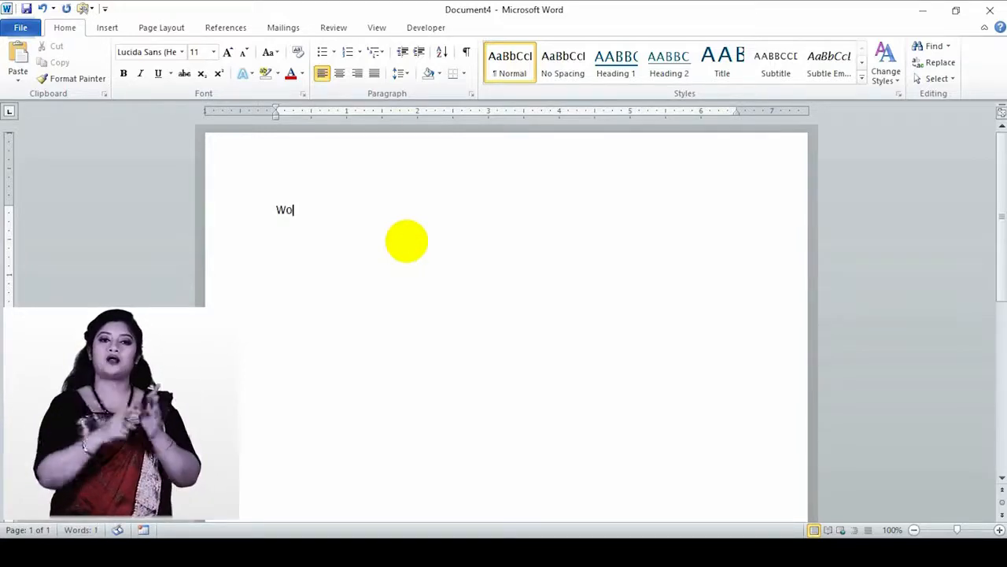
{"action": "type", "text": "r"}
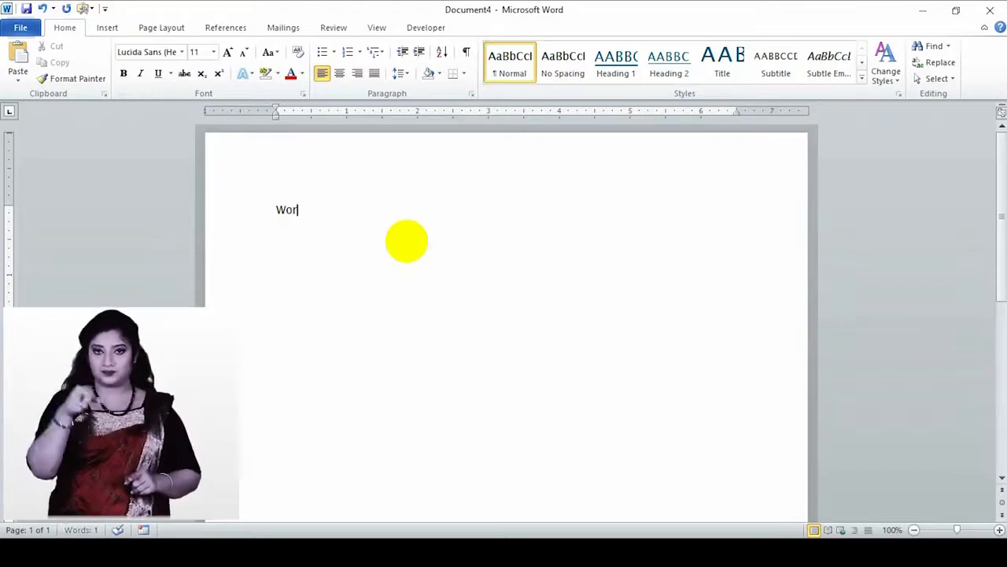
{"action": "type", "text": "d Form"}
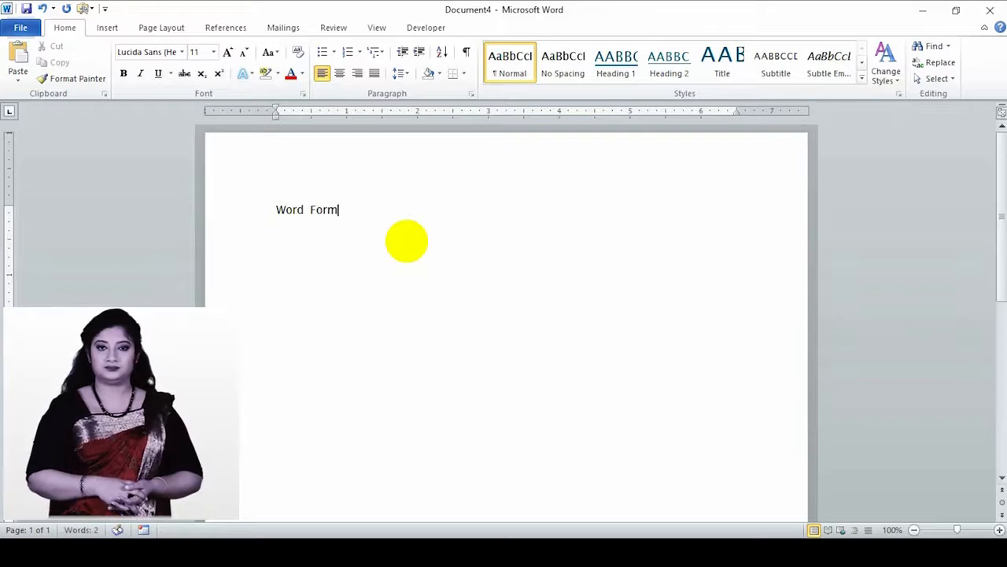
{"action": "left_click_drag", "start_coordinate": [346, 213], "coordinate": [260, 214]}
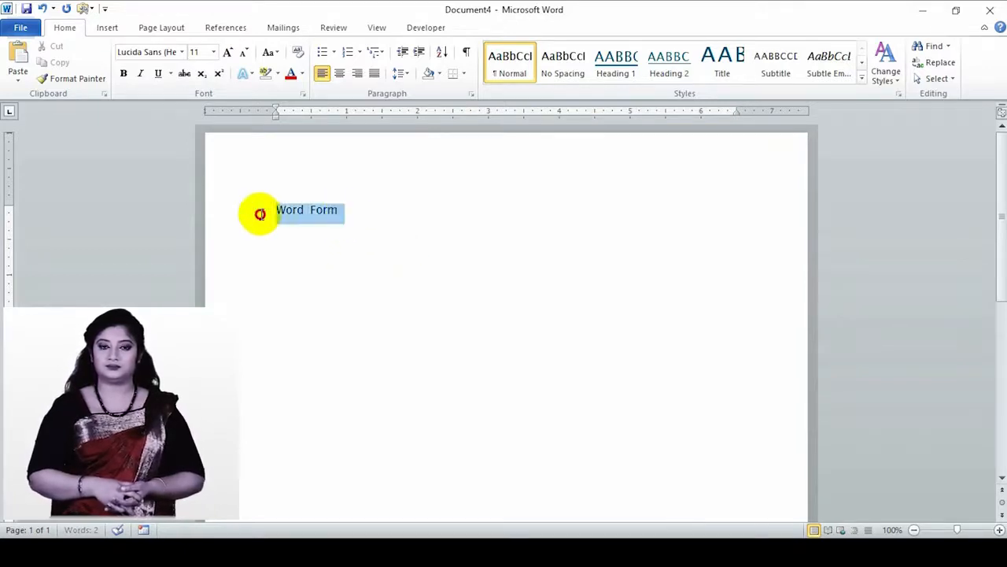
{"action": "left_click", "coordinate": [338, 74]}
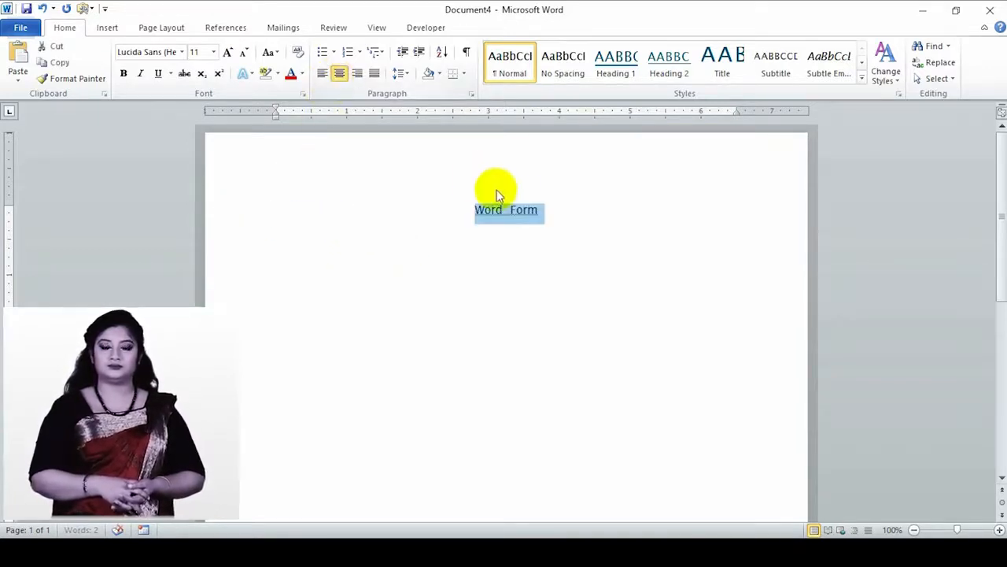
{"action": "left_click", "coordinate": [230, 52]}
{"action": "left_click", "coordinate": [231, 52]}
{"action": "left_click", "coordinate": [231, 52]}
{"action": "left_click", "coordinate": [230, 52]}
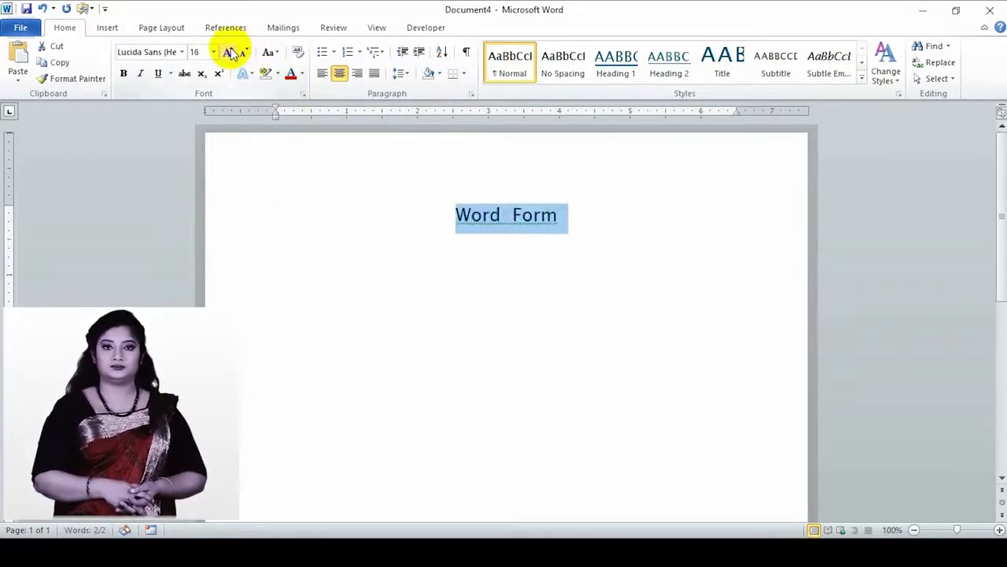
{"action": "left_click", "coordinate": [578, 214]}
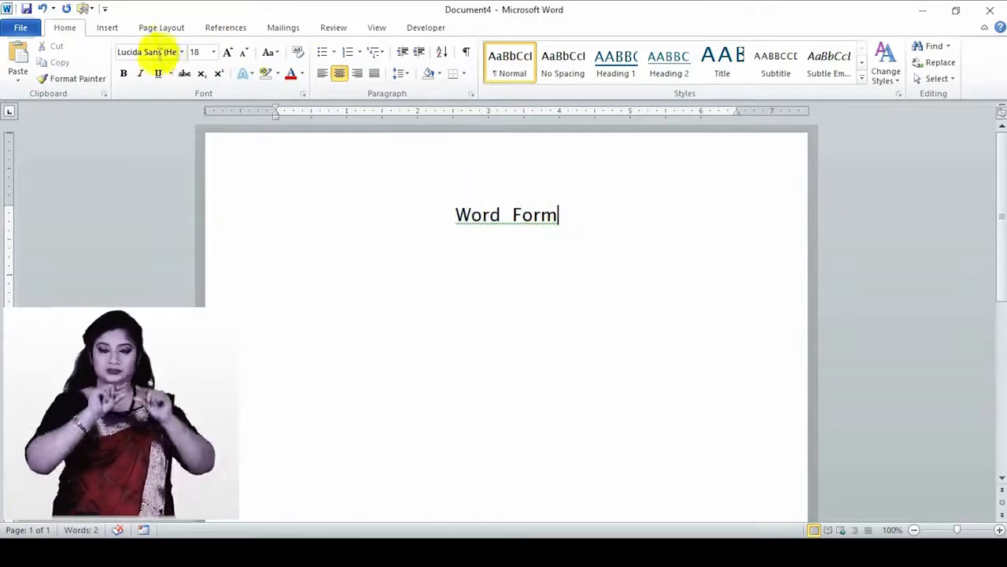
{"action": "left_click", "coordinate": [110, 35]}
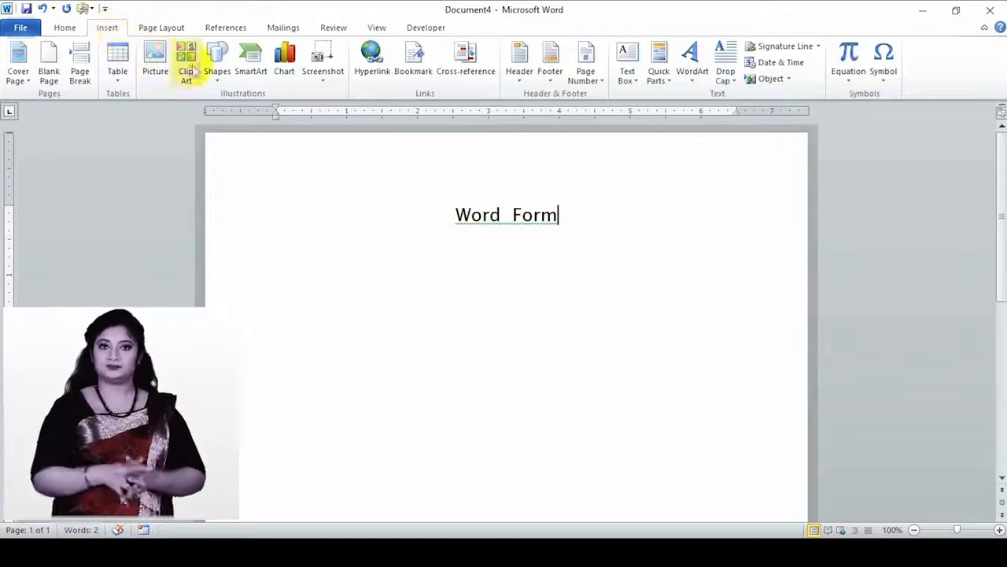
- Draw a horizontal line under the 'Word Form' title with the first plain dark shape style
{"action": "left_click", "coordinate": [218, 67]}
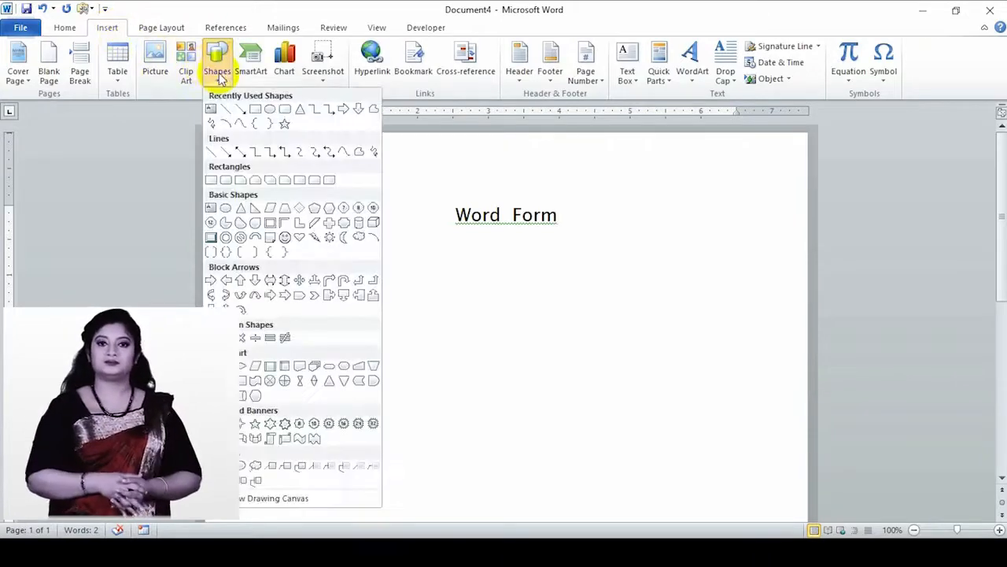
{"action": "left_click", "coordinate": [214, 154]}
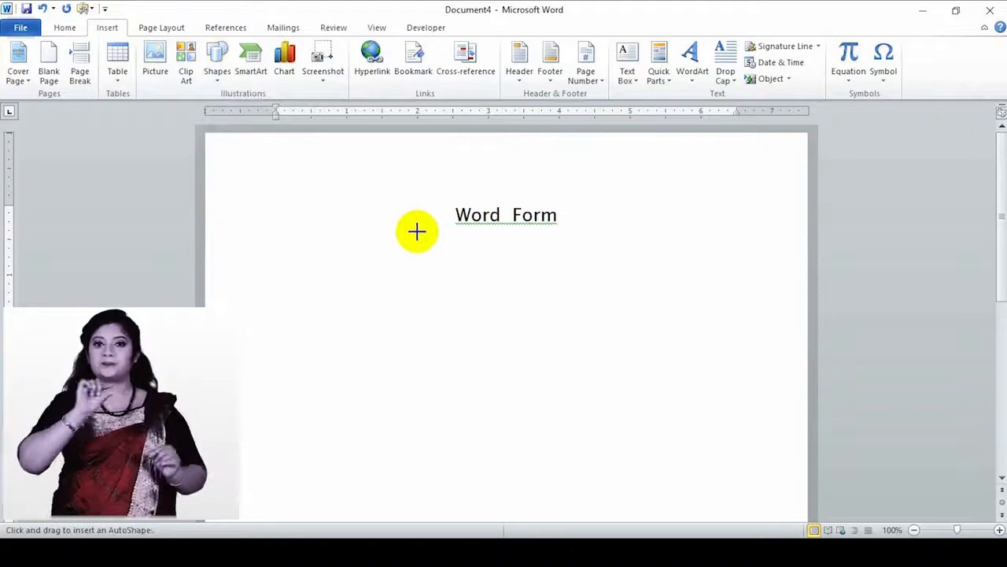
{"action": "left_click_drag", "start_coordinate": [417, 230], "coordinate": [597, 228]}
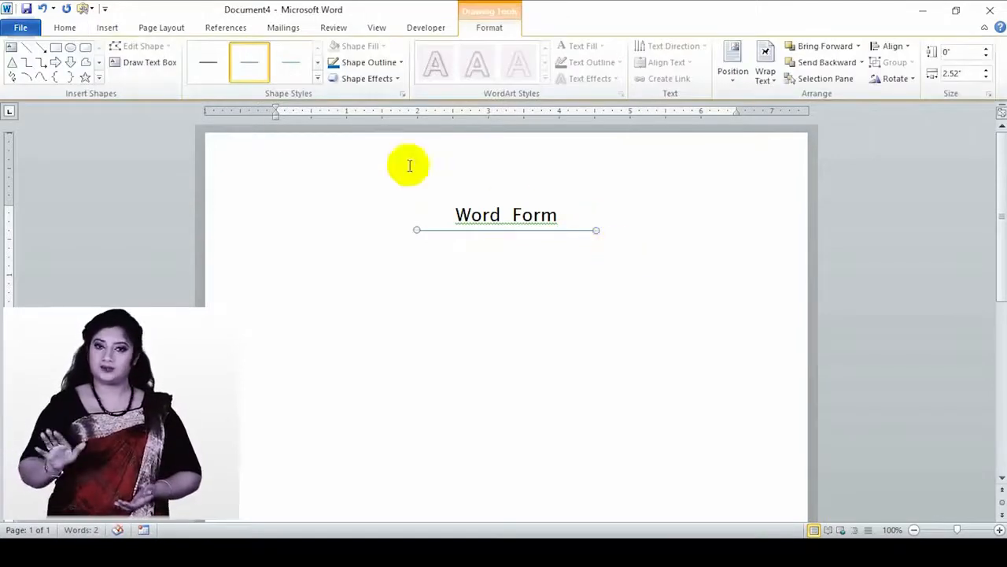
{"action": "left_click", "coordinate": [207, 69]}
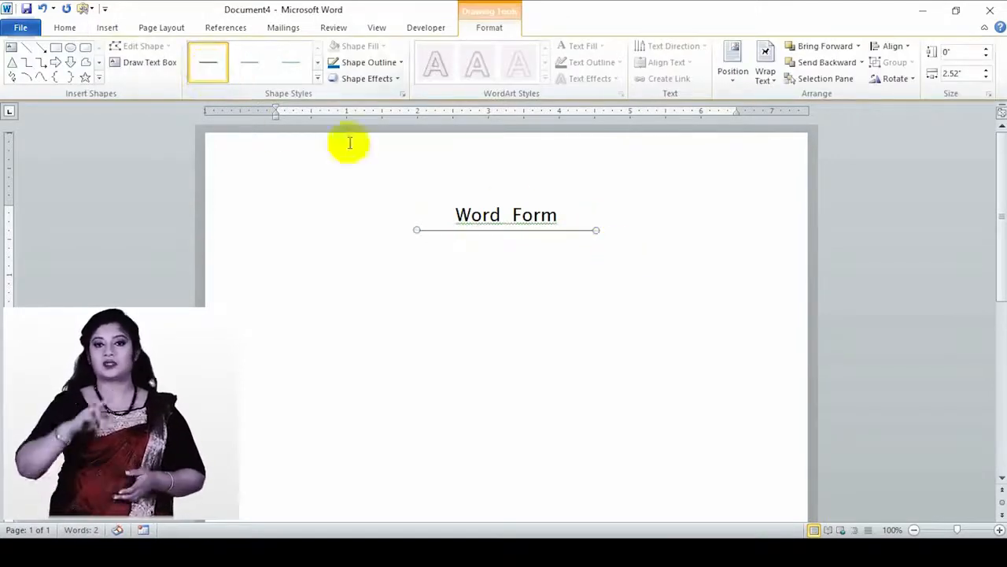
{"action": "left_click", "coordinate": [610, 229]}
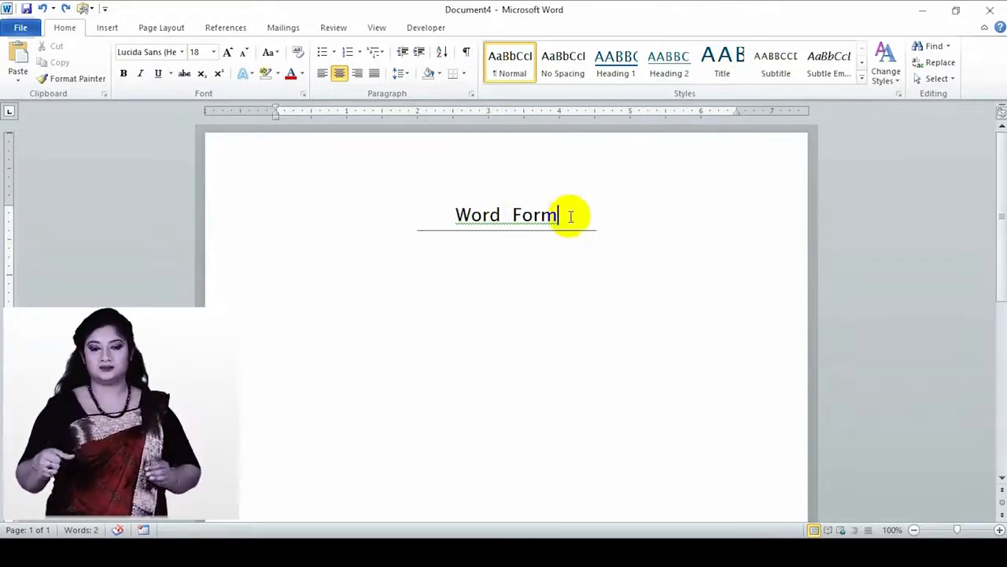
- Add right-aligned 'Date:' and 'ID Number' lines below the title
{"action": "key", "text": "Return"}
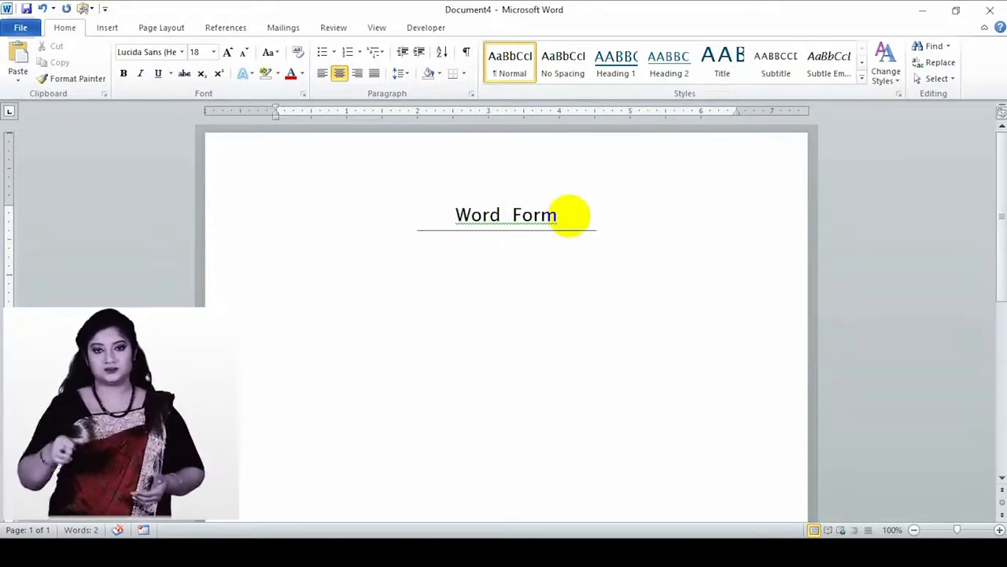
{"action": "left_click", "coordinate": [358, 74]}
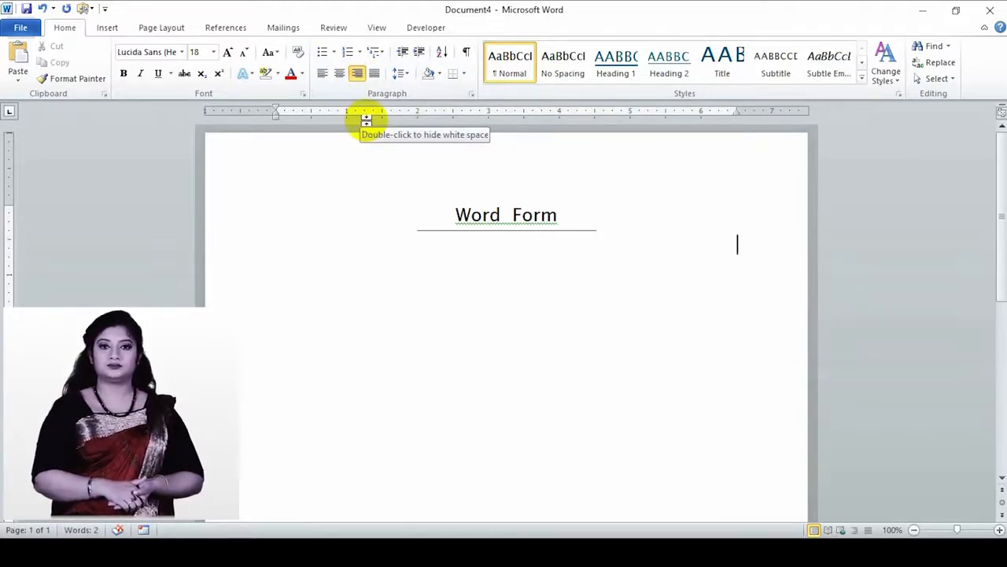
{"action": "type", "text": "Date"}
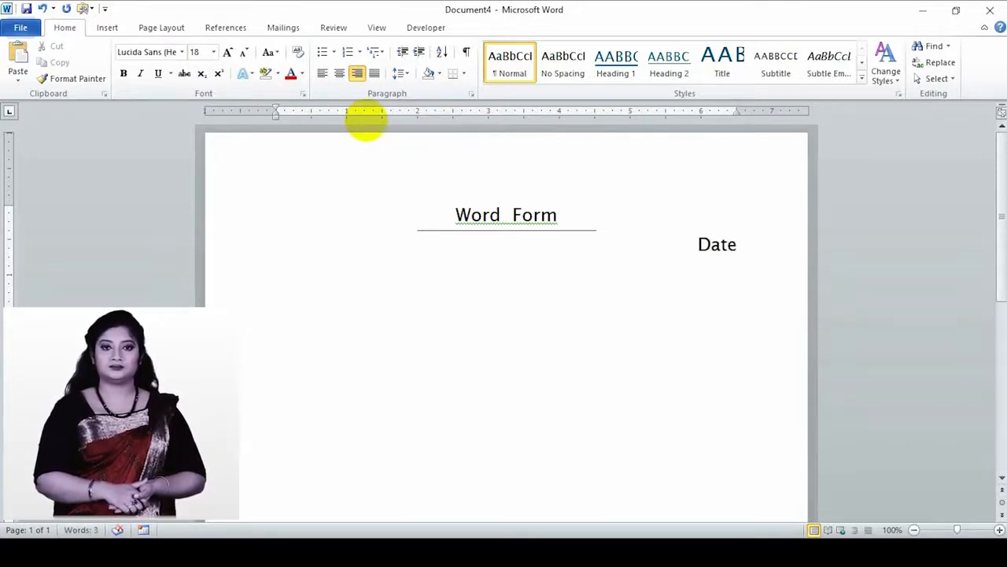
{"action": "type", "text": ":"}
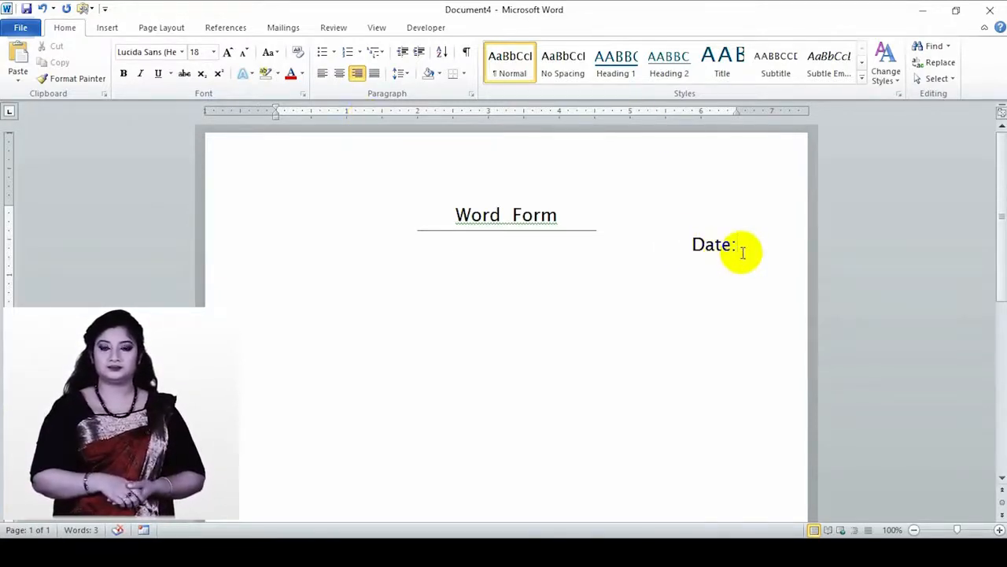
{"action": "key", "text": "Return"}
{"action": "type", "text": "ID Number"}
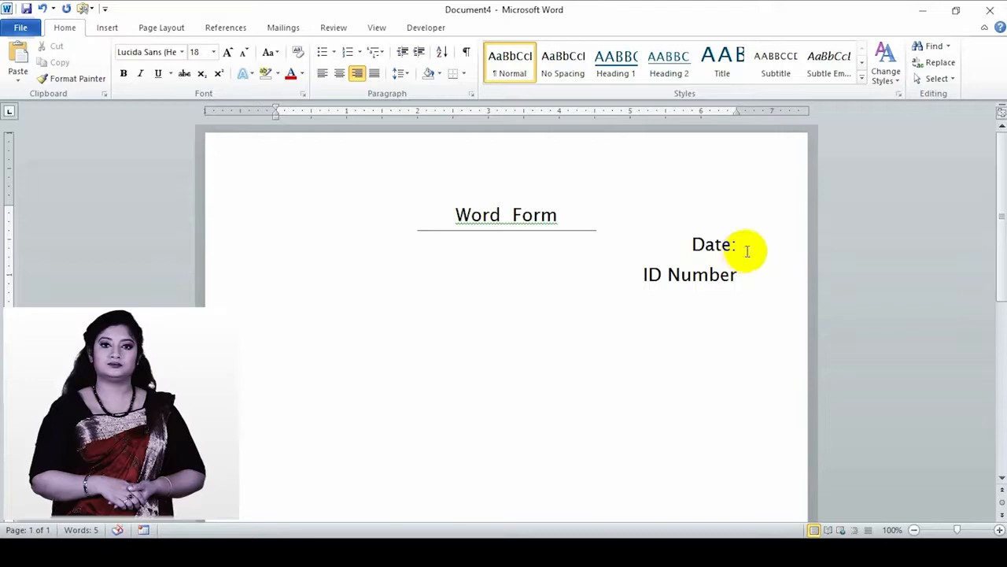
- Shrink the 'Date:' and 'ID Number' labels to 10 pt and insert an empty line below the title
{"action": "left_click_drag", "start_coordinate": [742, 275], "coordinate": [675, 244]}
{"action": "left_click", "coordinate": [241, 57]}
{"action": "left_click", "coordinate": [241, 57]}
{"action": "left_click", "coordinate": [241, 57]}
{"action": "left_click", "coordinate": [241, 57]}
{"action": "left_click", "coordinate": [240, 56]}
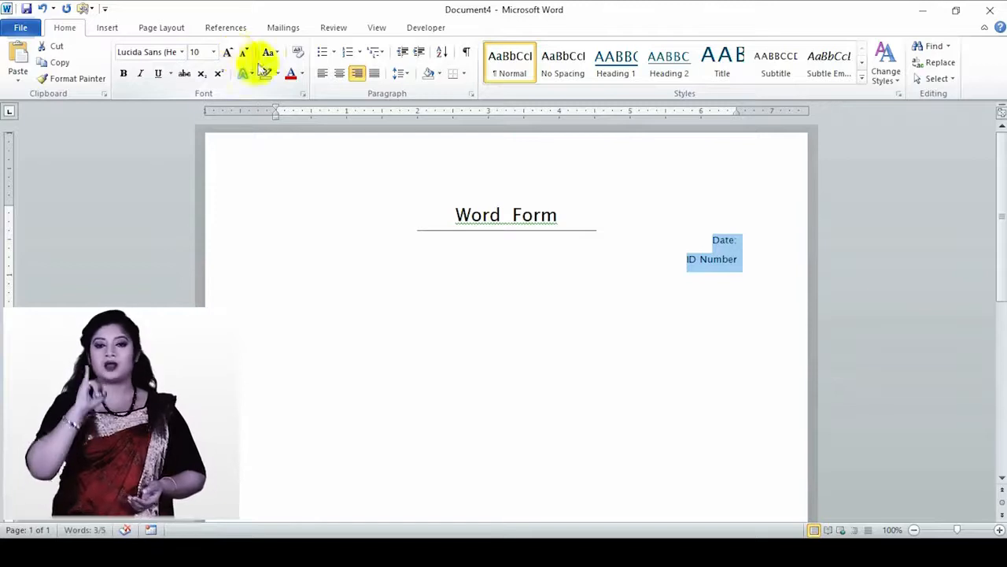
{"action": "left_click", "coordinate": [741, 261]}
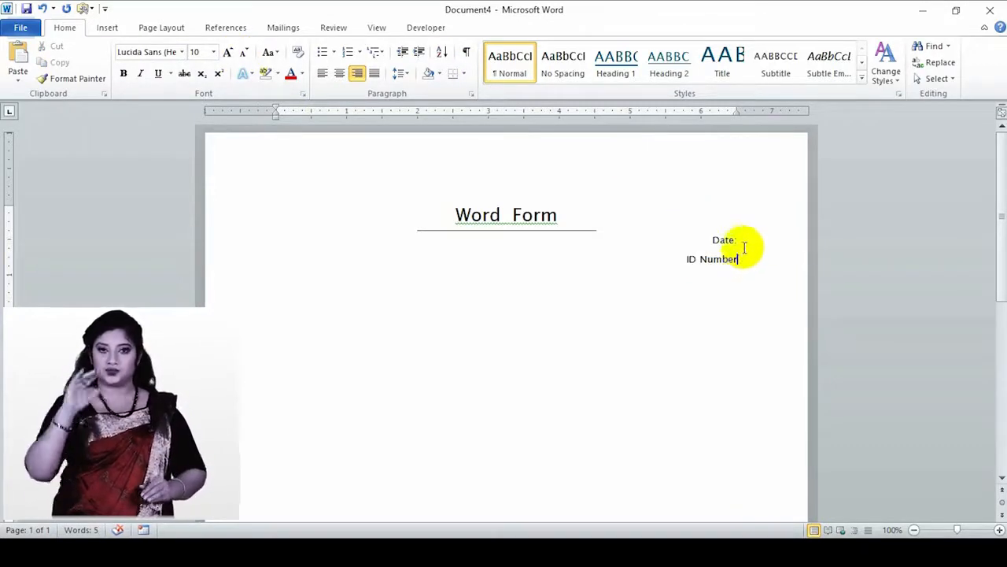
{"action": "key", "text": "Up"}
{"action": "key", "text": "Up"}
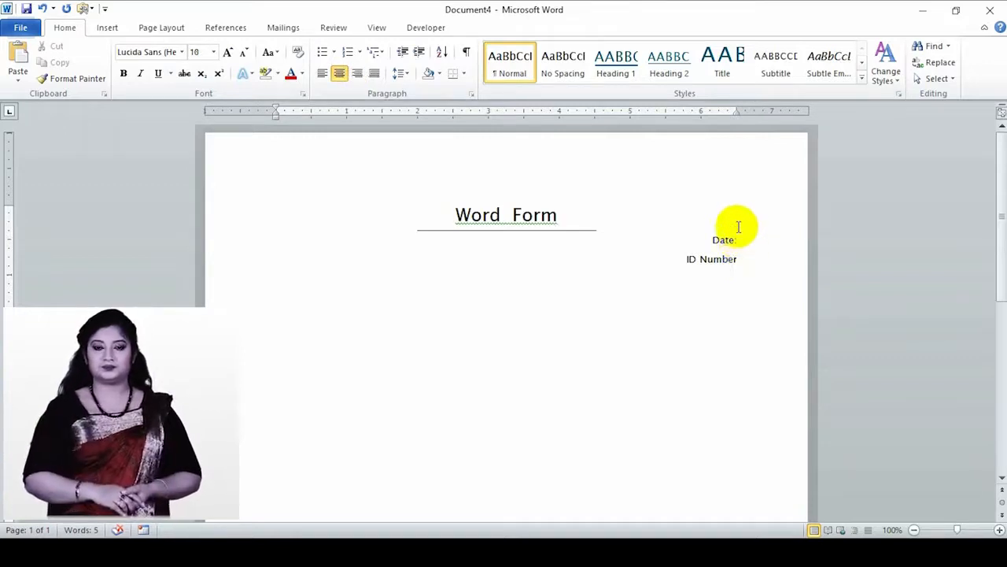
{"action": "key", "text": "Return"}
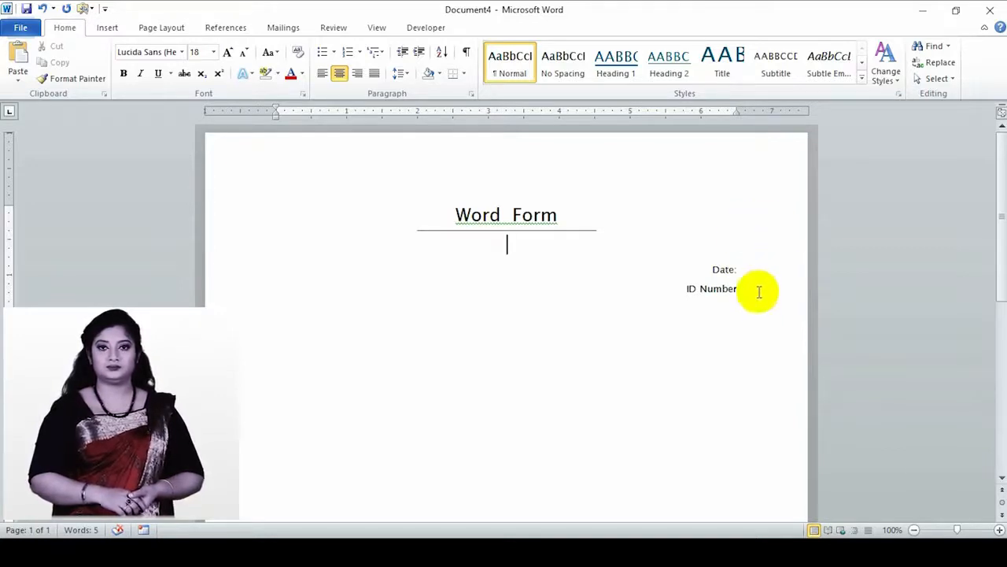
- Left-align the 'Date:' and 'ID Number' labels and add a right-aligned empty line after them
{"action": "left_click_drag", "start_coordinate": [755, 292], "coordinate": [704, 259]}
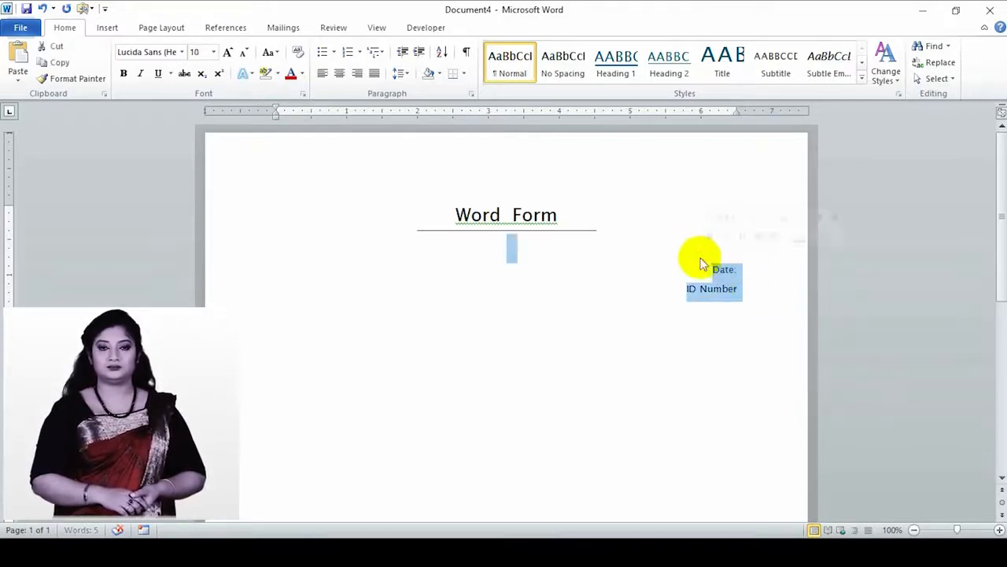
{"action": "left_click", "coordinate": [323, 74]}
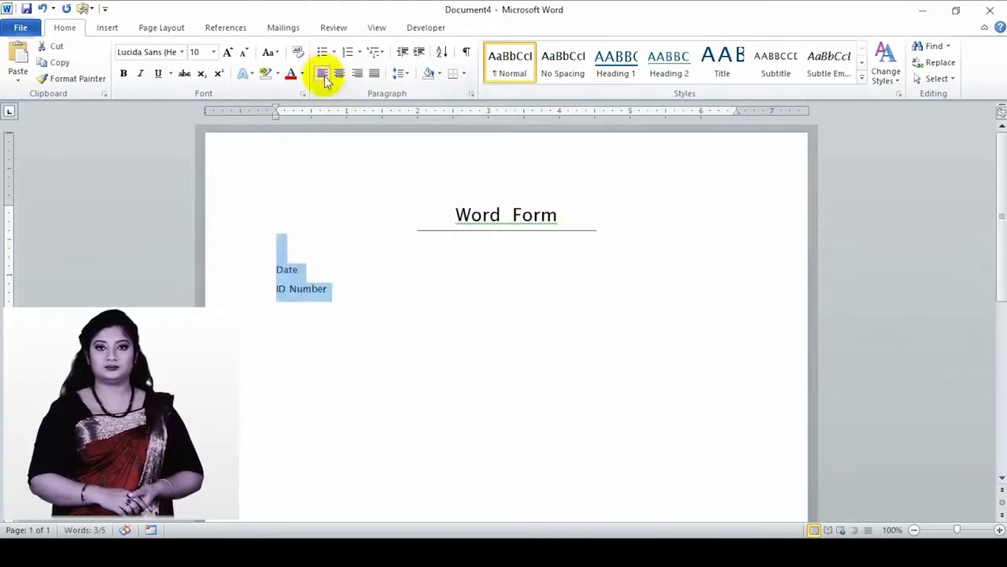
{"action": "left_click", "coordinate": [343, 295]}
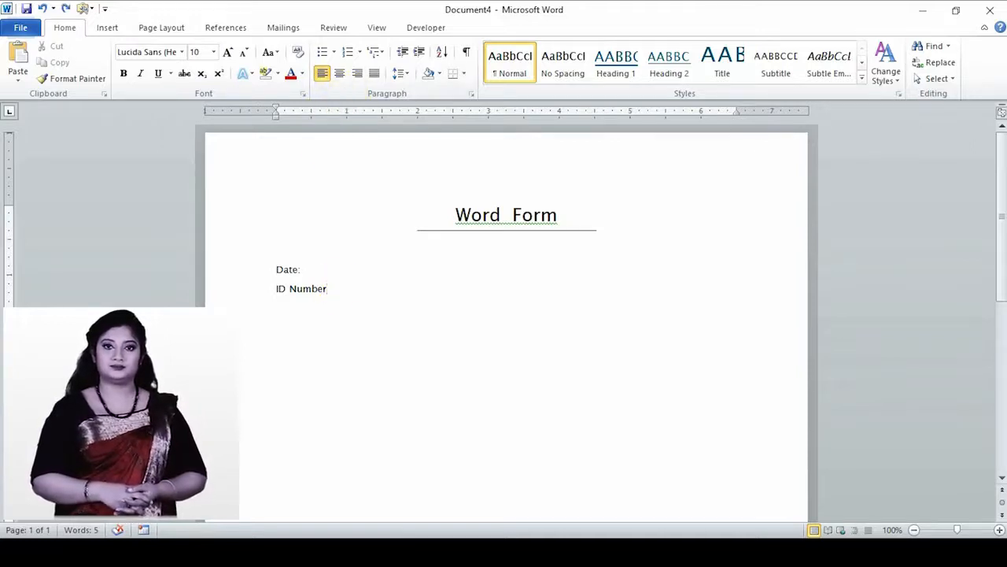
{"action": "key", "text": "Return"}
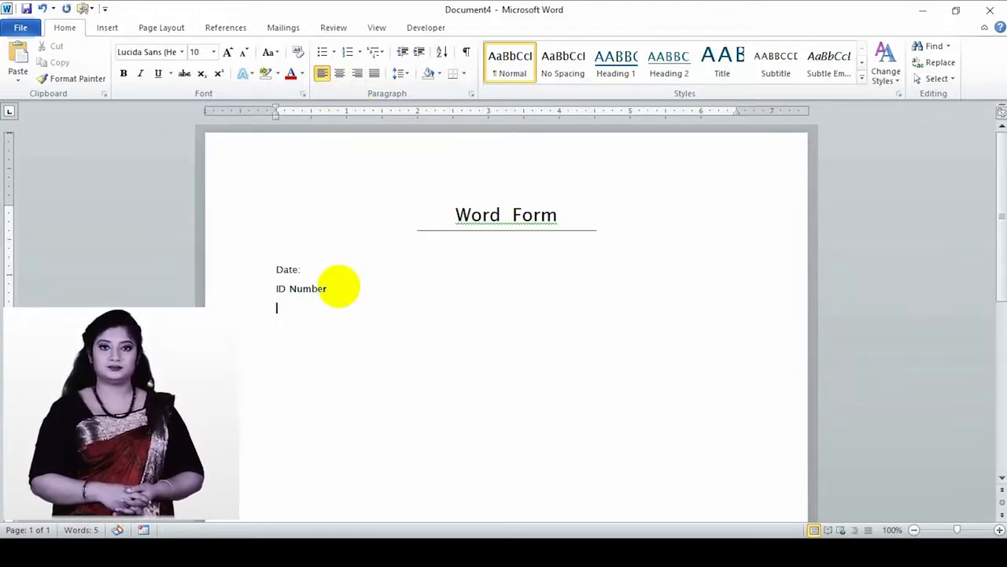
{"action": "left_click", "coordinate": [359, 75]}
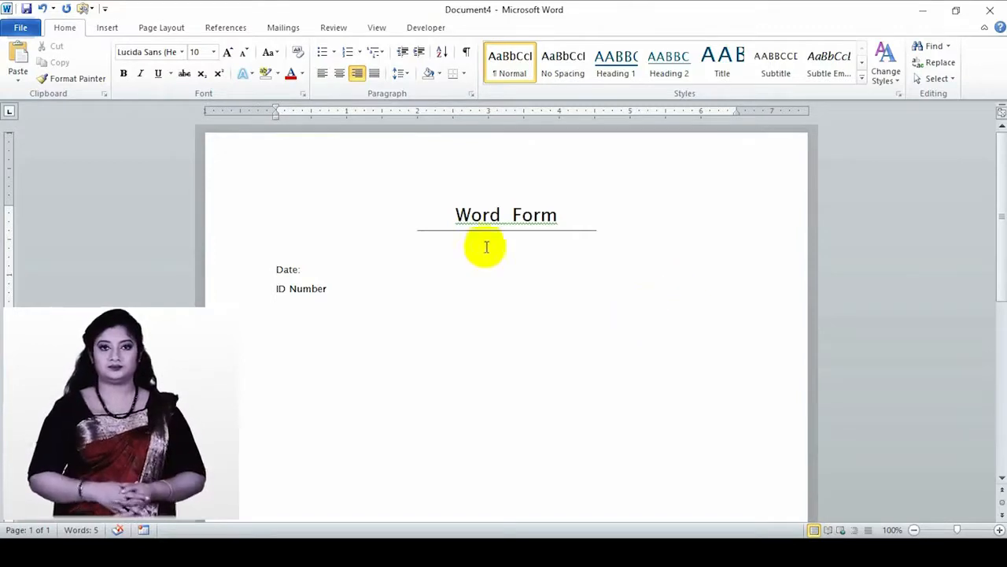
- Insert a Picture Content Control at the right, shrink it to a small square, and left-align the next line
{"action": "left_click", "coordinate": [424, 31]}
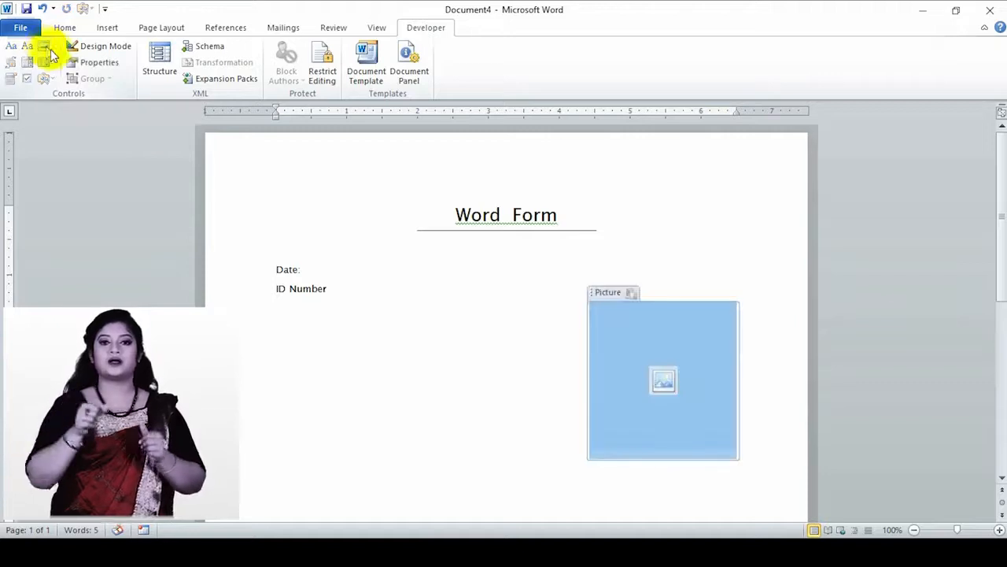
{"action": "scroll", "coordinate": [484, 356], "scroll_direction": "down", "scroll_amount": 2}
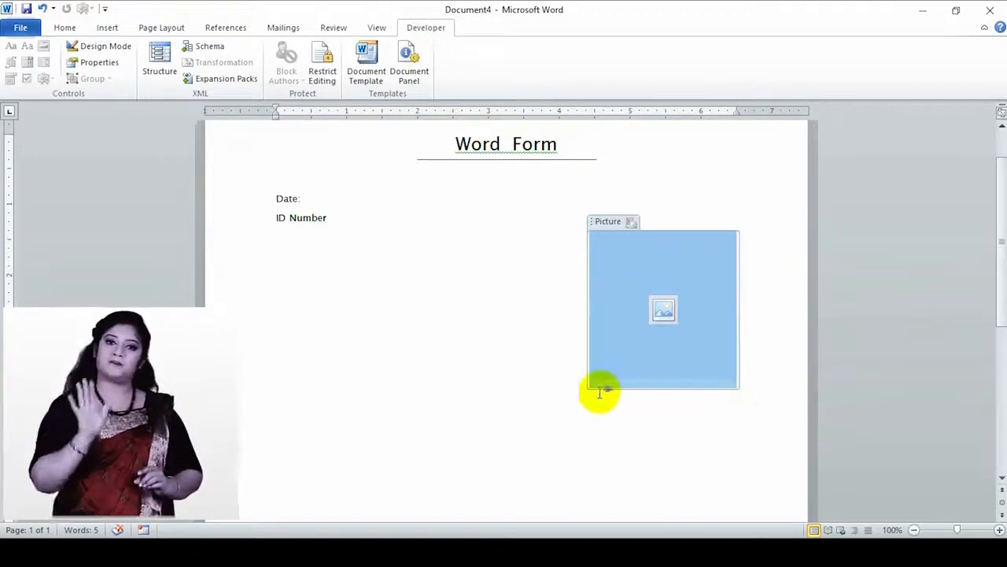
{"action": "left_click", "coordinate": [632, 349]}
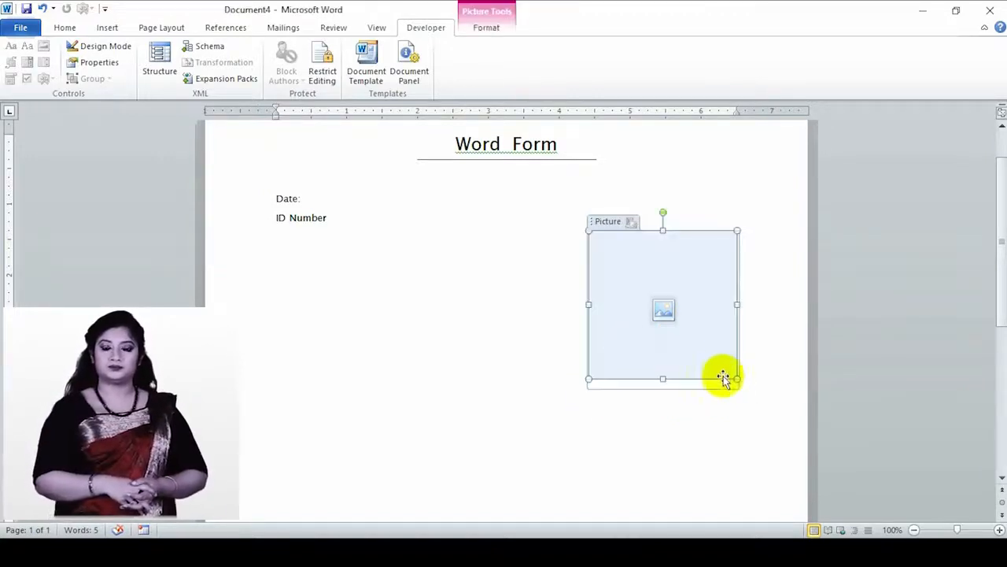
{"action": "left_click_drag", "start_coordinate": [739, 378], "coordinate": [683, 277]}
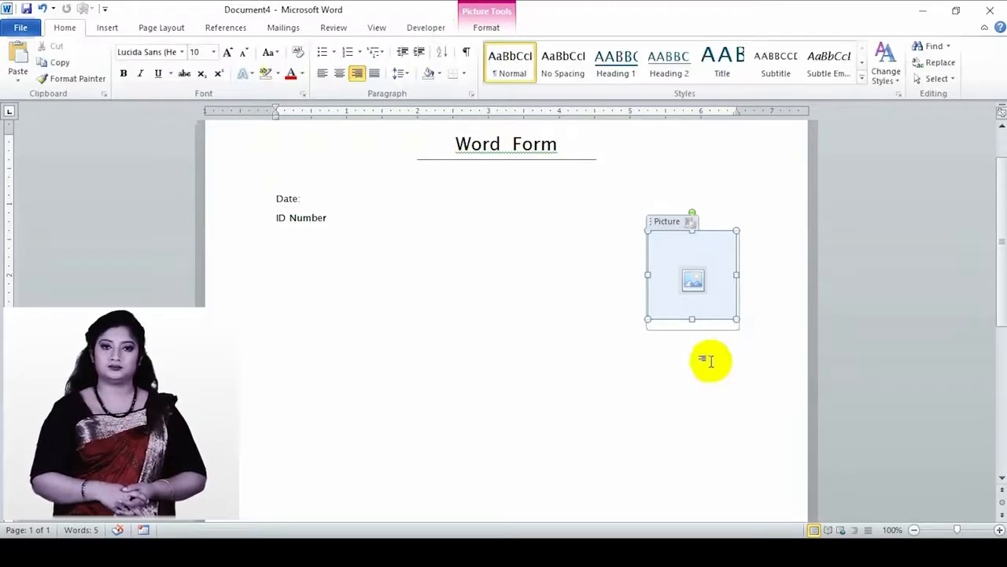
{"action": "left_click", "coordinate": [756, 317]}
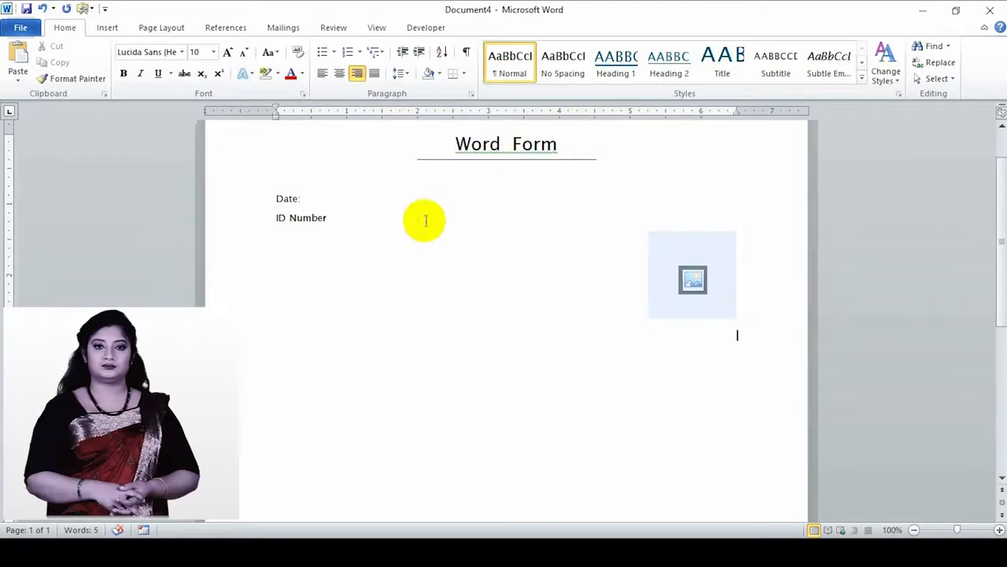
{"action": "left_click", "coordinate": [324, 75]}
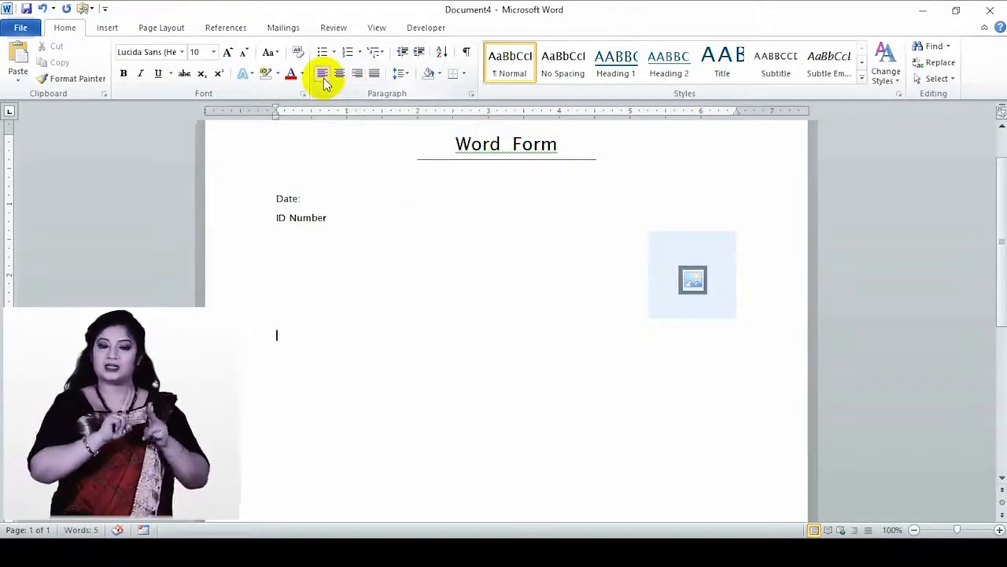
- Draw a blue square over the picture placeholder and send it to the back
{"action": "left_click", "coordinate": [113, 33]}
{"action": "left_click", "coordinate": [213, 82]}
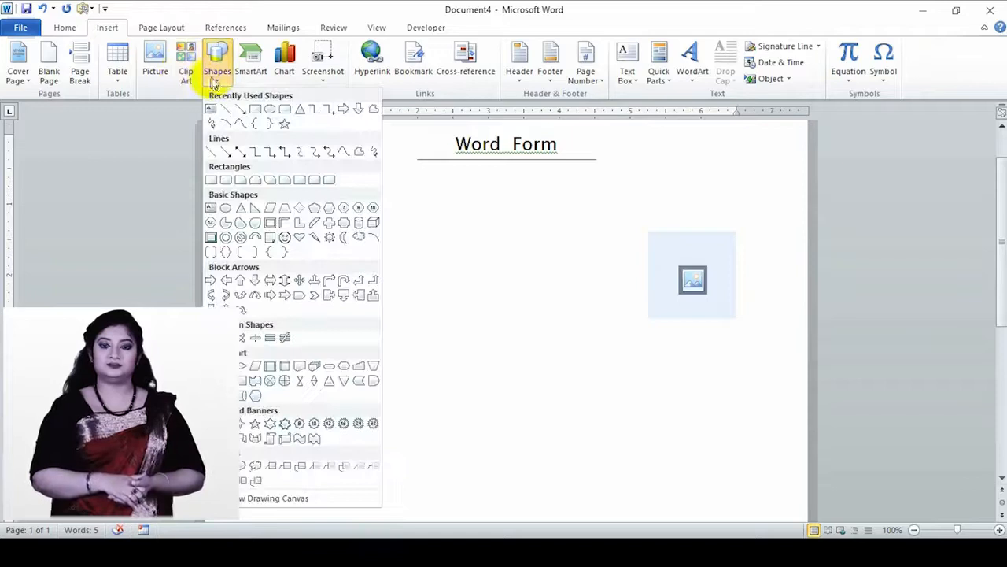
{"action": "left_click", "coordinate": [256, 109]}
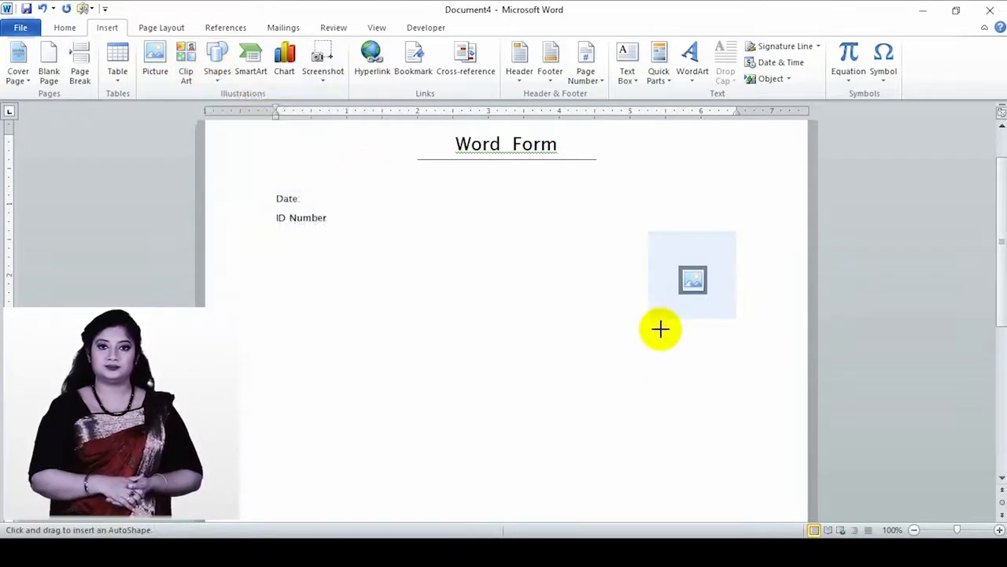
{"action": "mouse_move", "coordinate": [644, 226]}
{"action": "left_mouse_down"}
{"action": "mouse_move", "coordinate": [716, 275]}
{"action": "mouse_move", "coordinate": [740, 322]}
{"action": "left_mouse_up"}
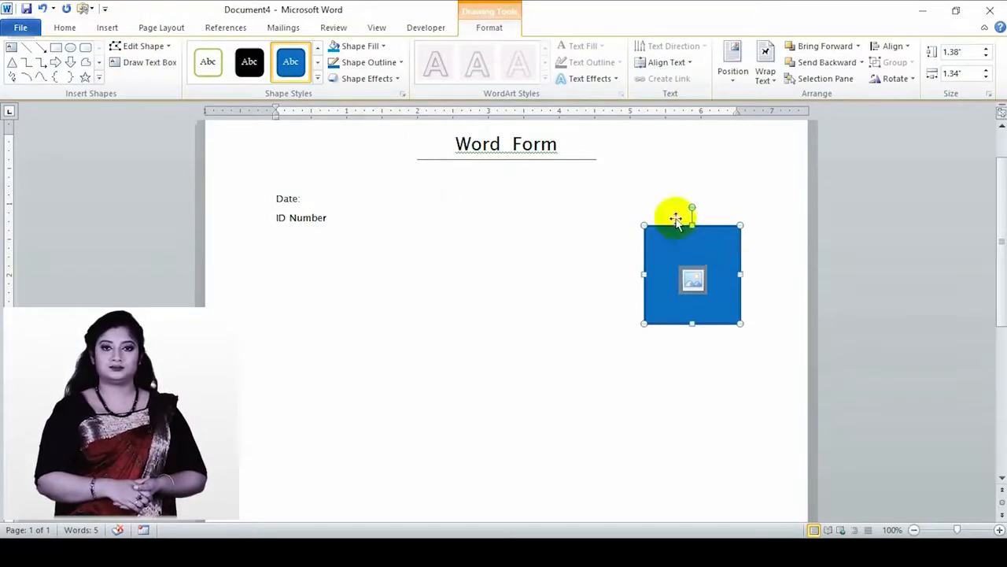
{"action": "left_click", "coordinate": [862, 62]}
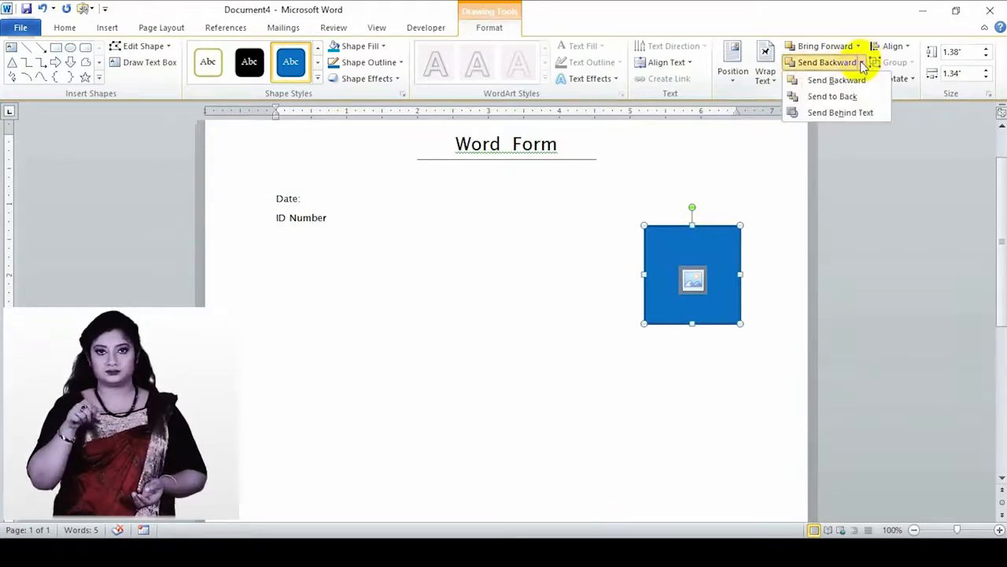
{"action": "left_click", "coordinate": [834, 97]}
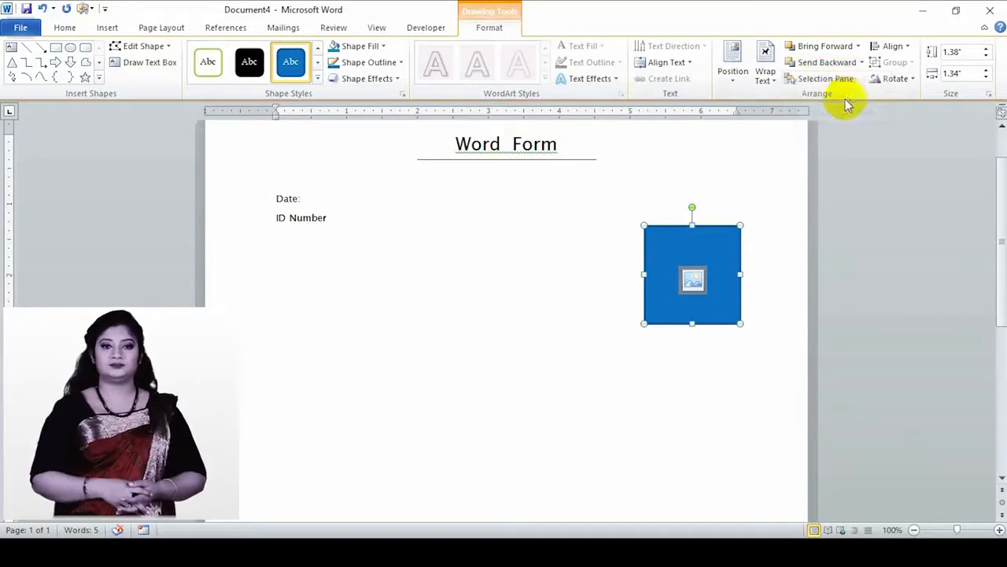
{"action": "left_click", "coordinate": [329, 362]}
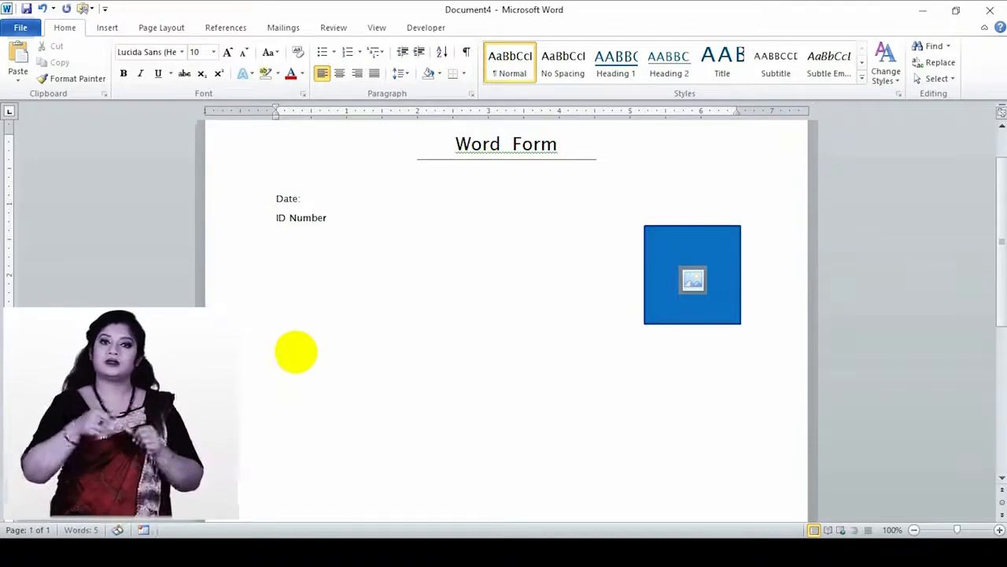
- Insert a 3-column by 6-row table below the framed picture placeholder
{"action": "scroll", "coordinate": [296, 351], "scroll_direction": "down", "scroll_amount": 2}
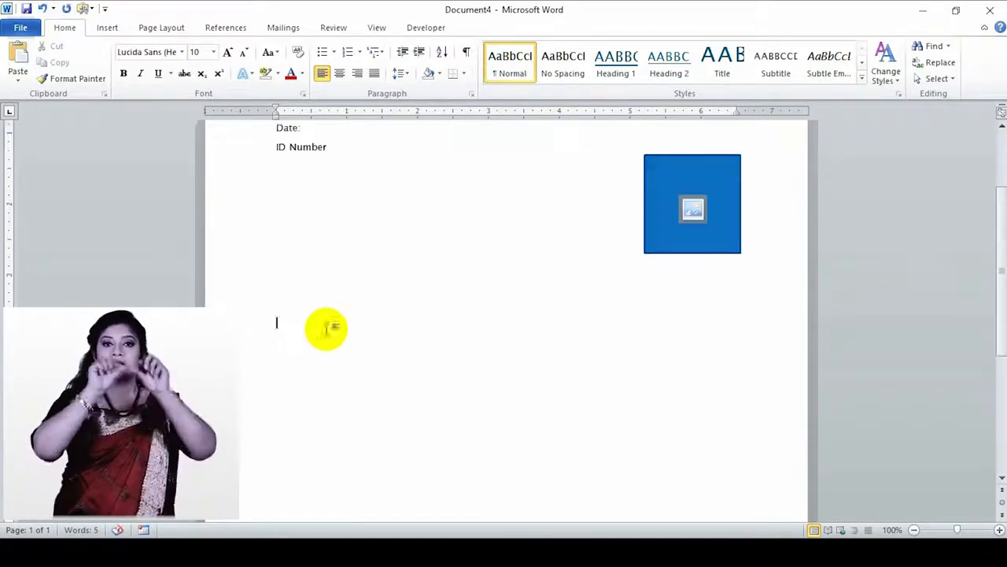
{"action": "left_click", "coordinate": [107, 32]}
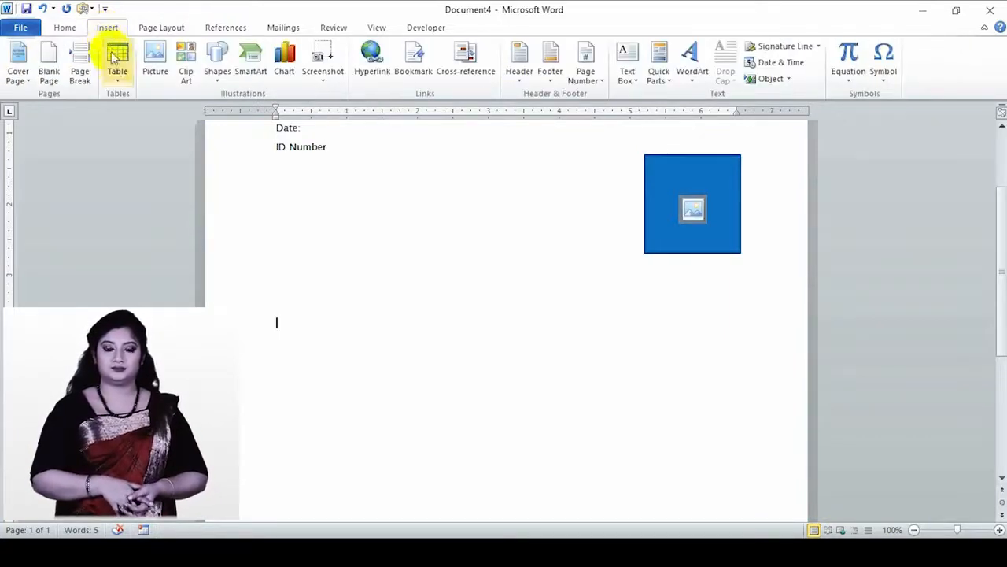
{"action": "left_click", "coordinate": [118, 78]}
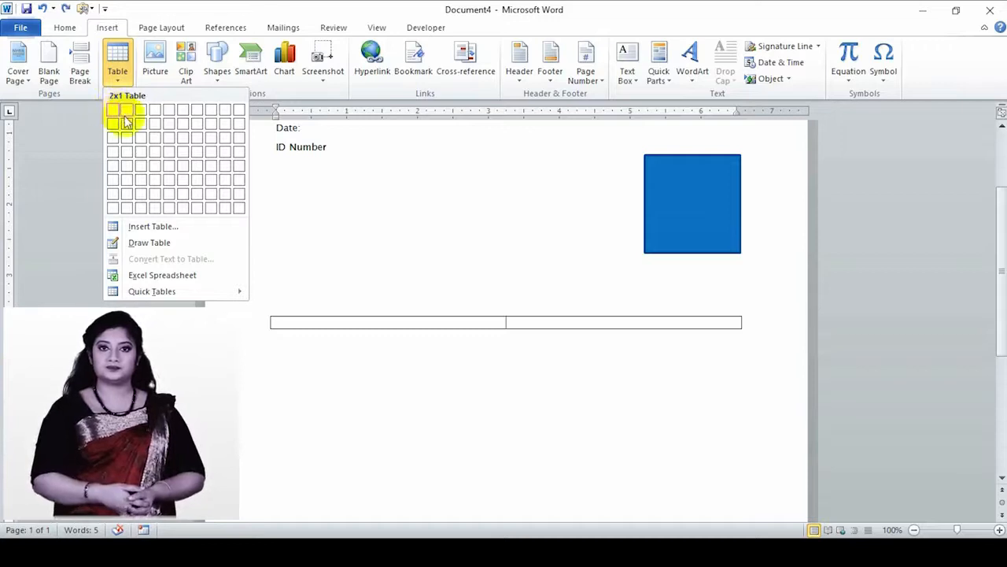
{"action": "left_click", "coordinate": [144, 178]}
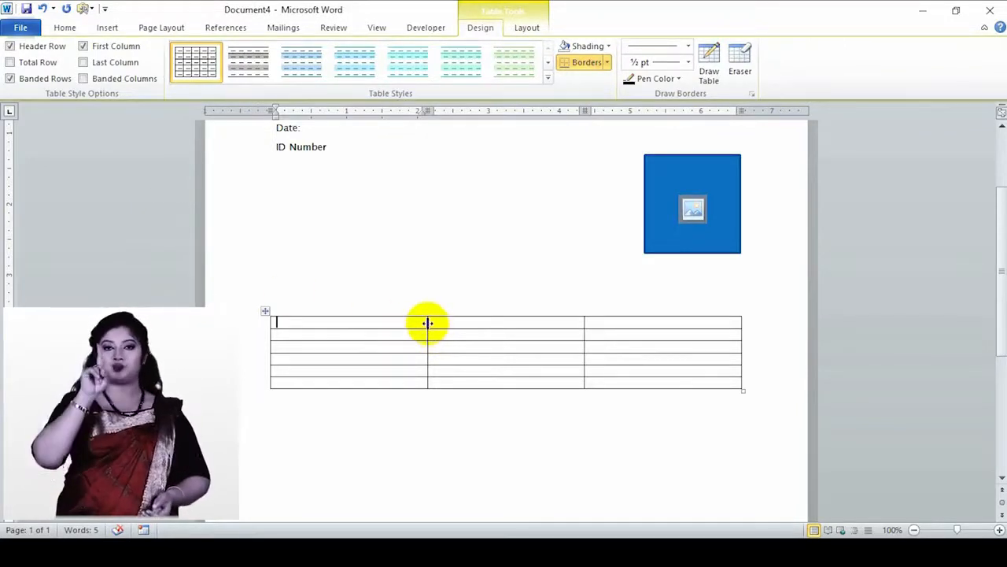
- Narrow the first and second table columns so the third is widest, then select the first column
{"action": "left_click_drag", "start_coordinate": [427, 324], "coordinate": [312, 336]}
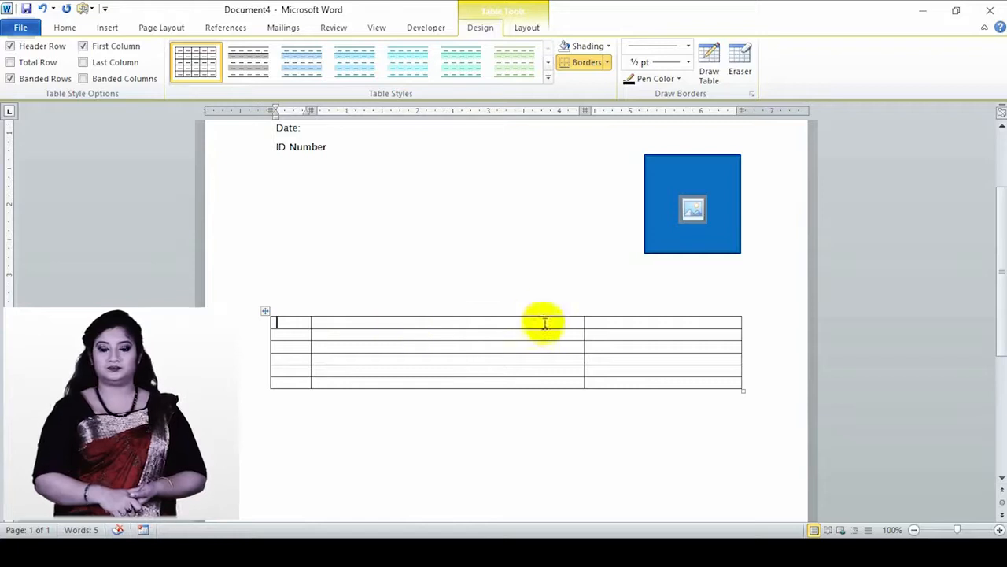
{"action": "left_click_drag", "start_coordinate": [582, 326], "coordinate": [442, 335]}
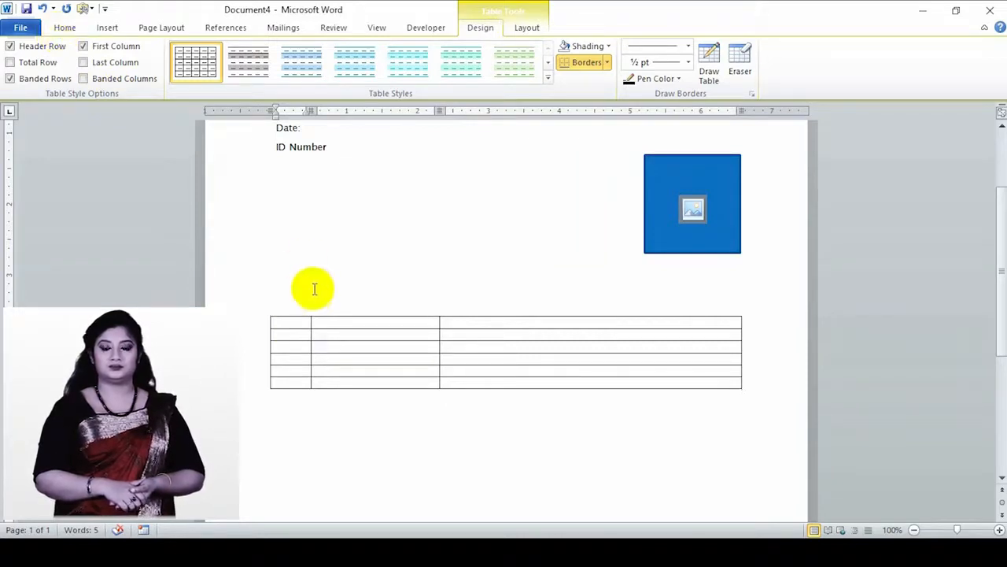
{"action": "left_click_drag", "start_coordinate": [279, 322], "coordinate": [295, 382]}
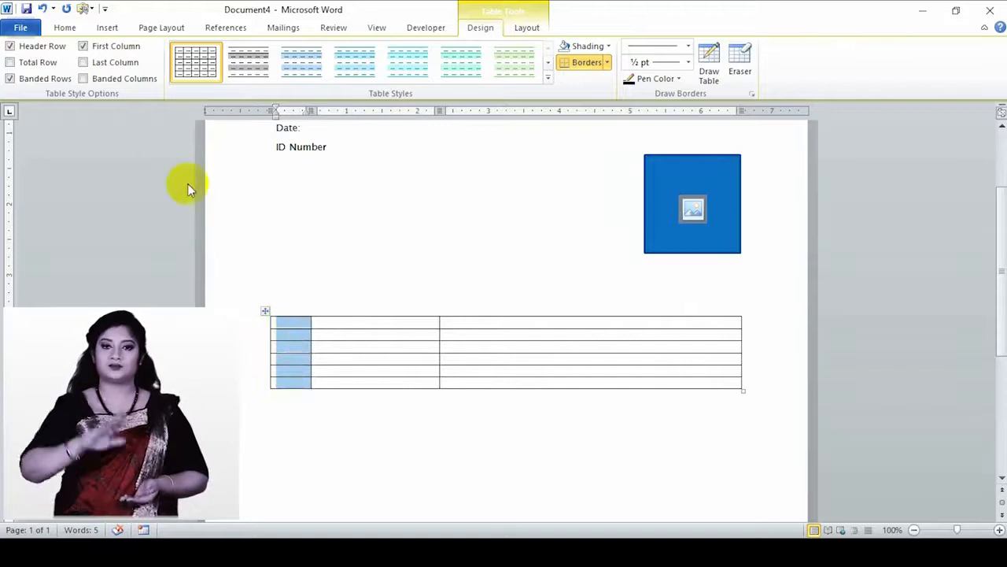
- Number the first column's cells 1. to 6. and shift the numbers to the cell edge
{"action": "left_click", "coordinate": [63, 28]}
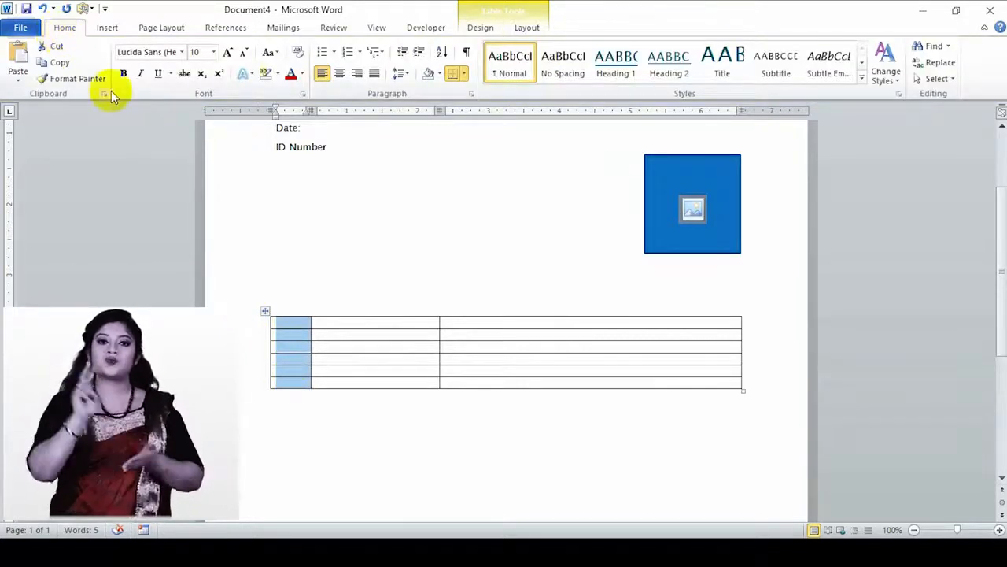
{"action": "left_click", "coordinate": [345, 57]}
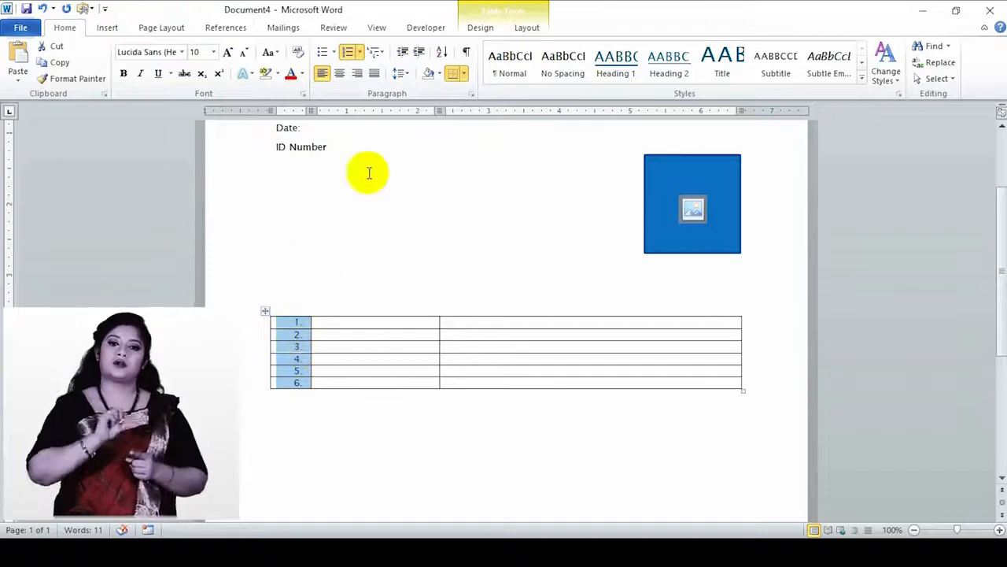
{"action": "left_click", "coordinate": [402, 54]}
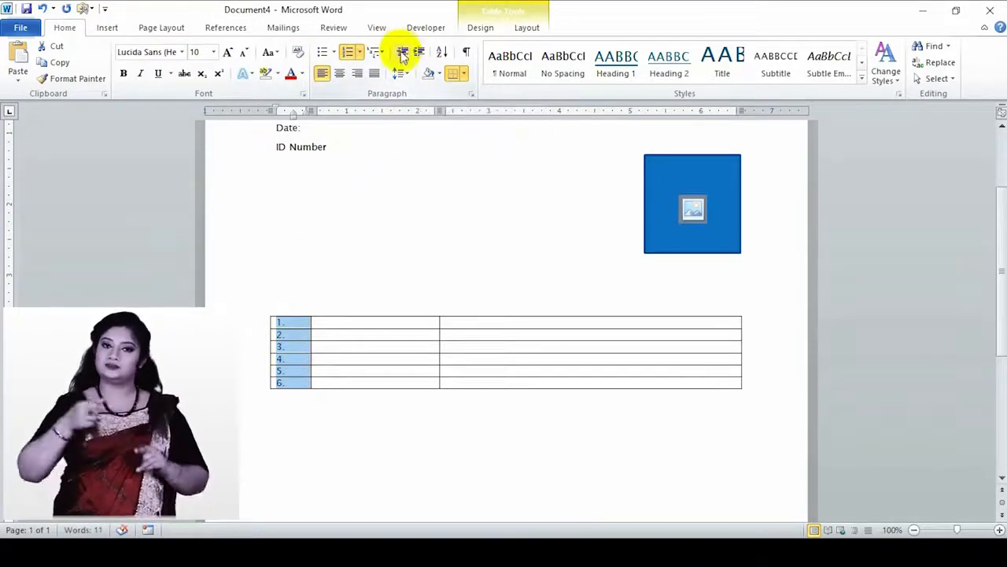
- Narrow the numbered column to fit and stretch the table taller with deeper rows
{"action": "left_click_drag", "start_coordinate": [310, 350], "coordinate": [292, 350]}
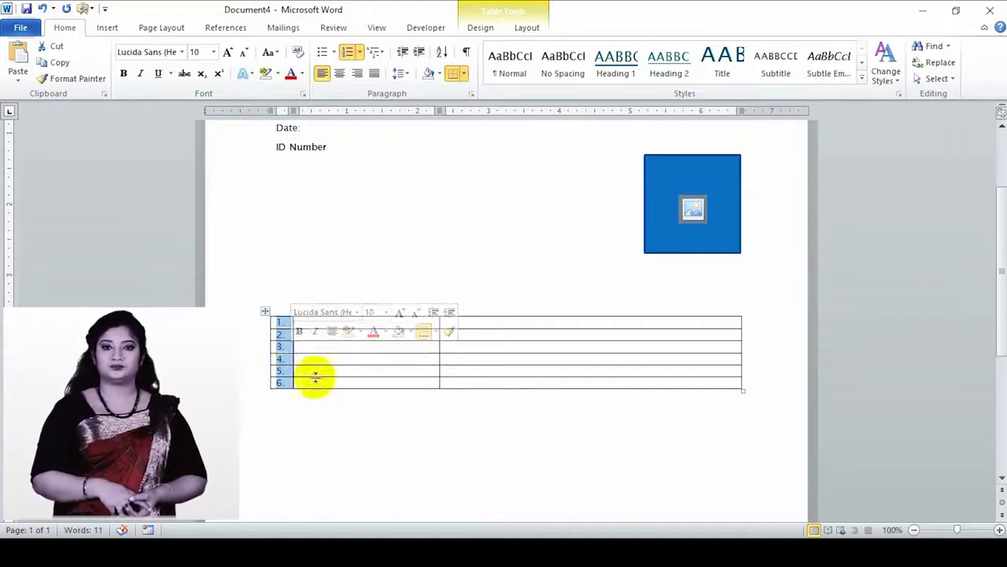
{"action": "left_click", "coordinate": [288, 376]}
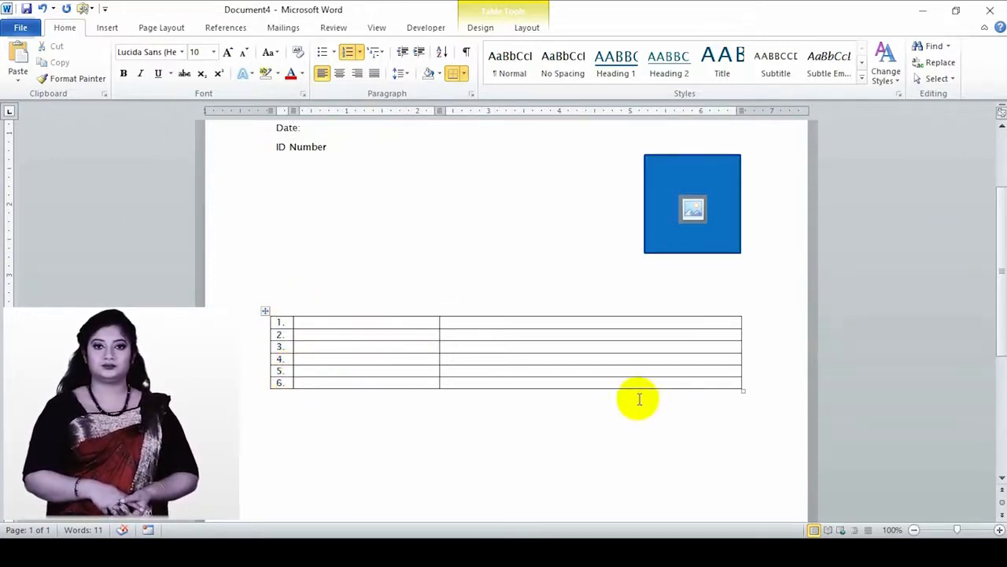
{"action": "left_click_drag", "start_coordinate": [741, 387], "coordinate": [751, 444]}
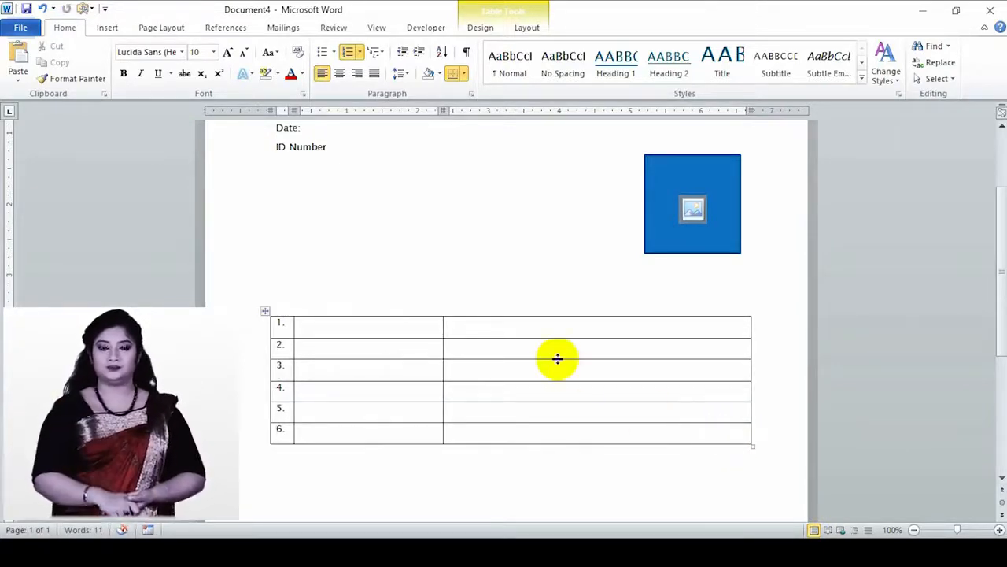
{"action": "left_click", "coordinate": [342, 326]}
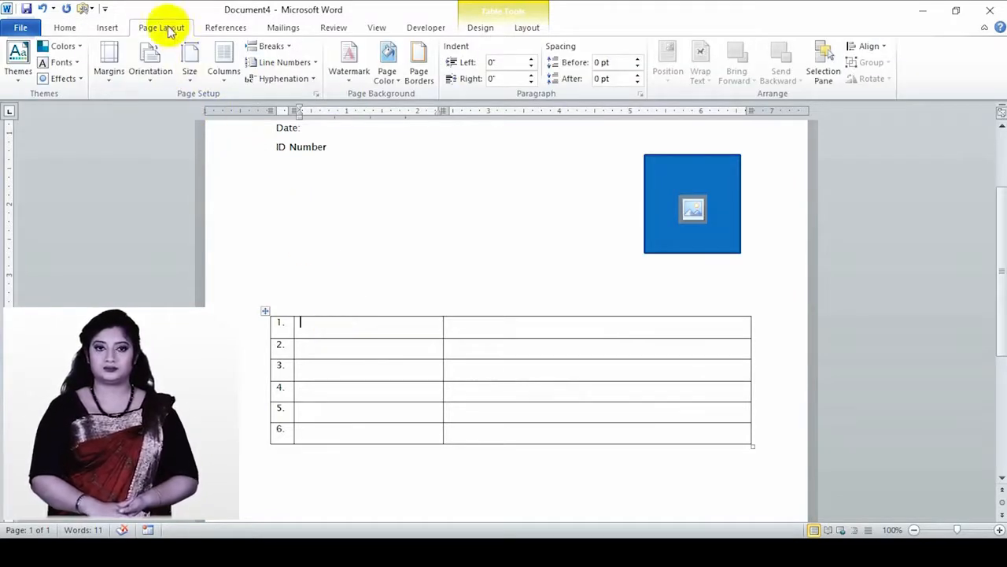
- Give the second column's cells in rows 1–6 a Spacing Before of 6 pt
{"action": "left_click_drag", "start_coordinate": [375, 430], "coordinate": [349, 310]}
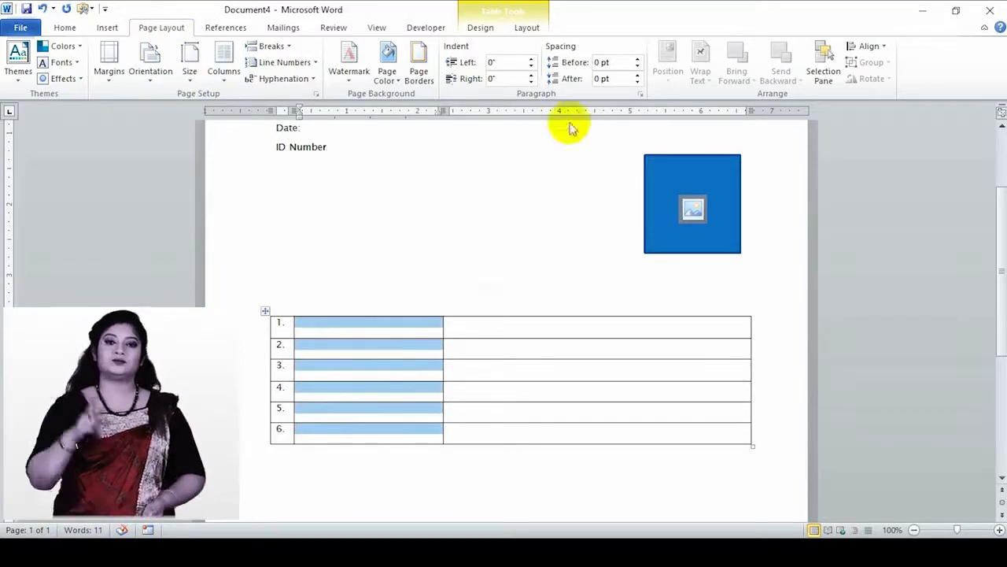
{"action": "left_click", "coordinate": [638, 59]}
{"action": "left_click", "coordinate": [639, 59]}
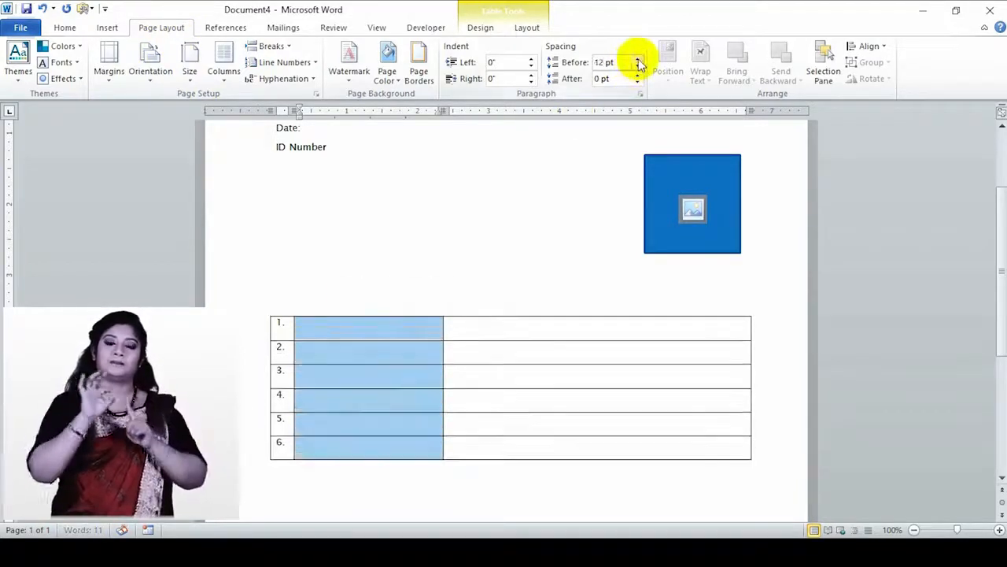
{"action": "left_click", "coordinate": [638, 67]}
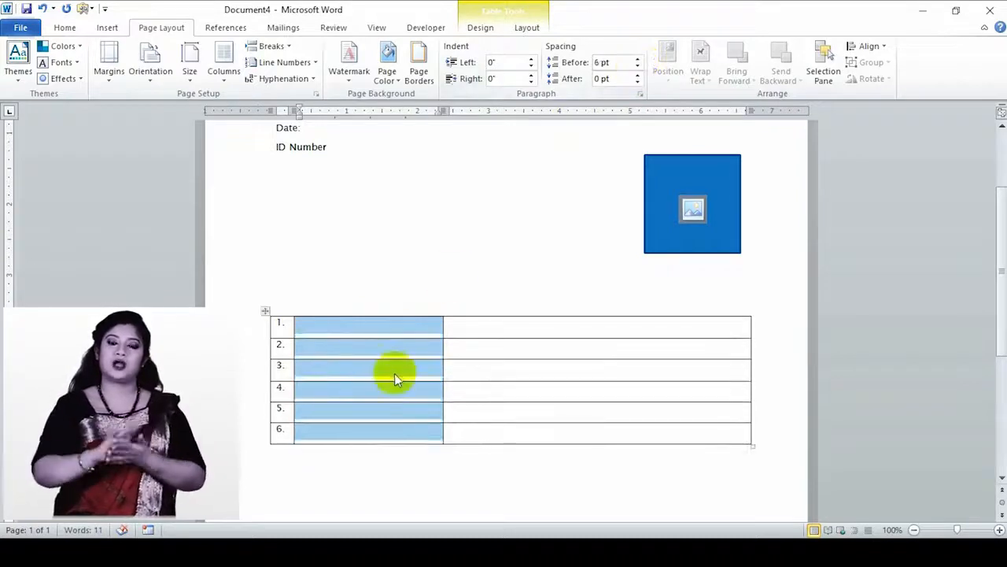
{"action": "left_click", "coordinate": [64, 28]}
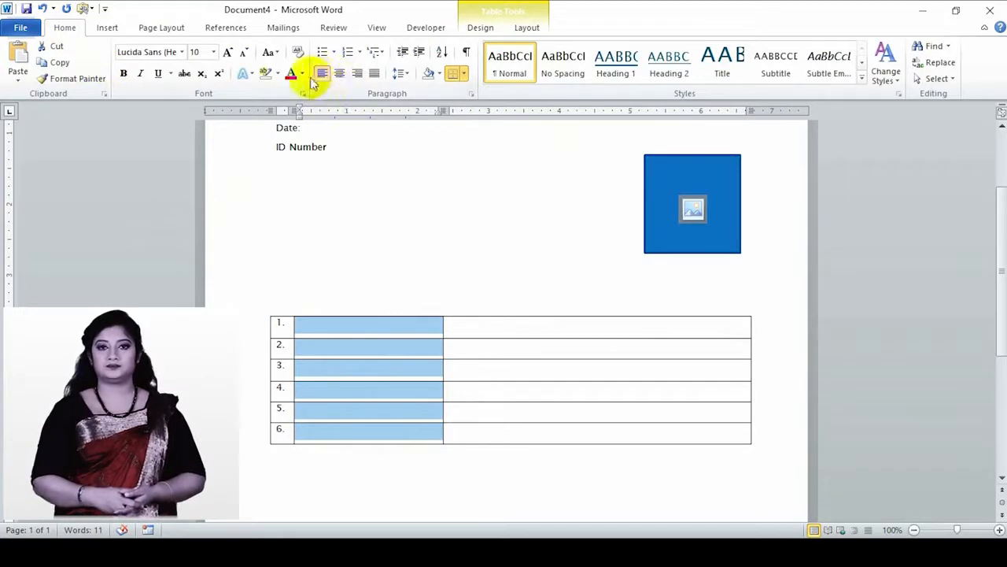
- Label the first four rows NAME, DATE OF BIRTH, OCCUPATION and ADDRESS
{"action": "left_click", "coordinate": [361, 327]}
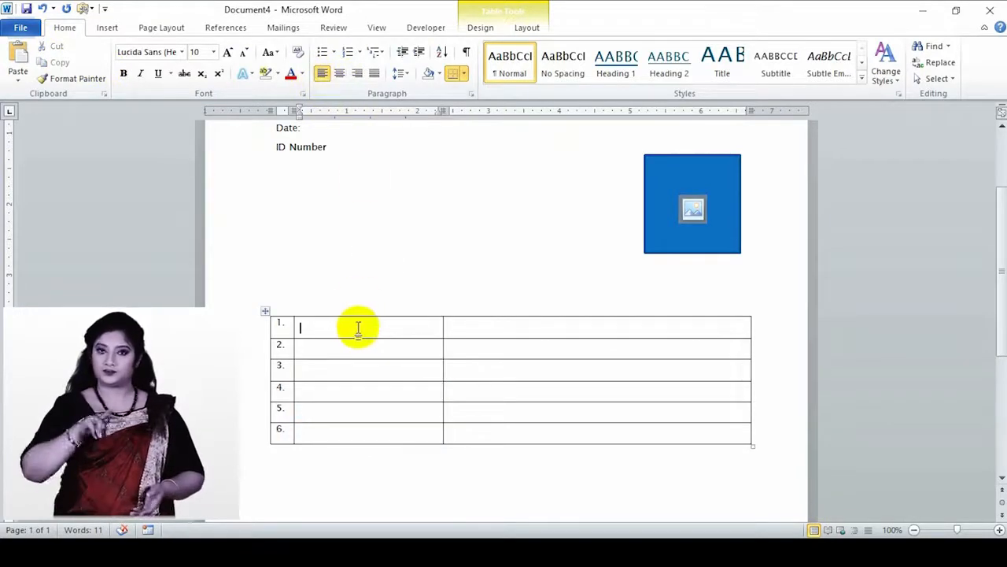
{"action": "type", "text": "NA"}
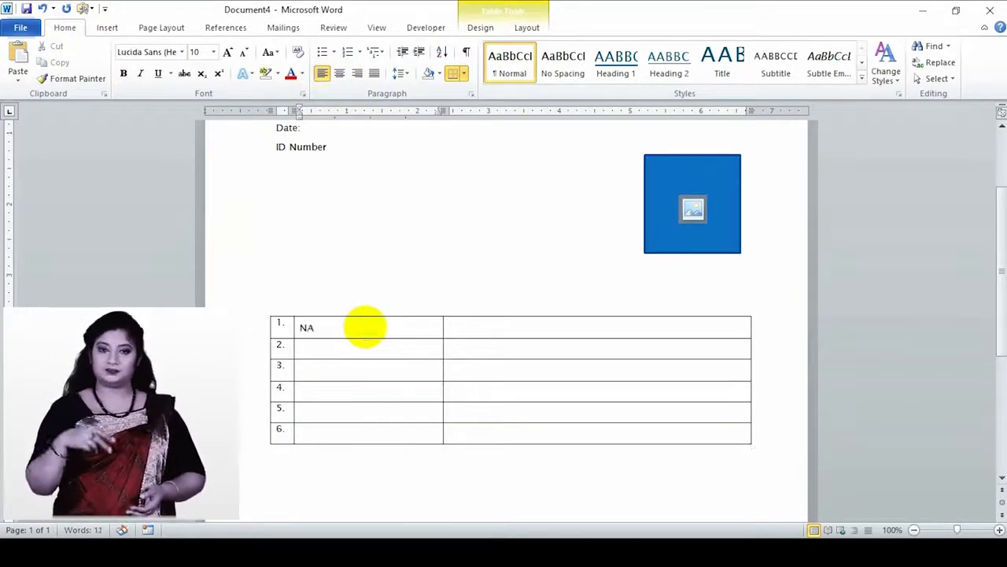
{"action": "type", "text": "ME"}
{"action": "left_click", "coordinate": [375, 349]}
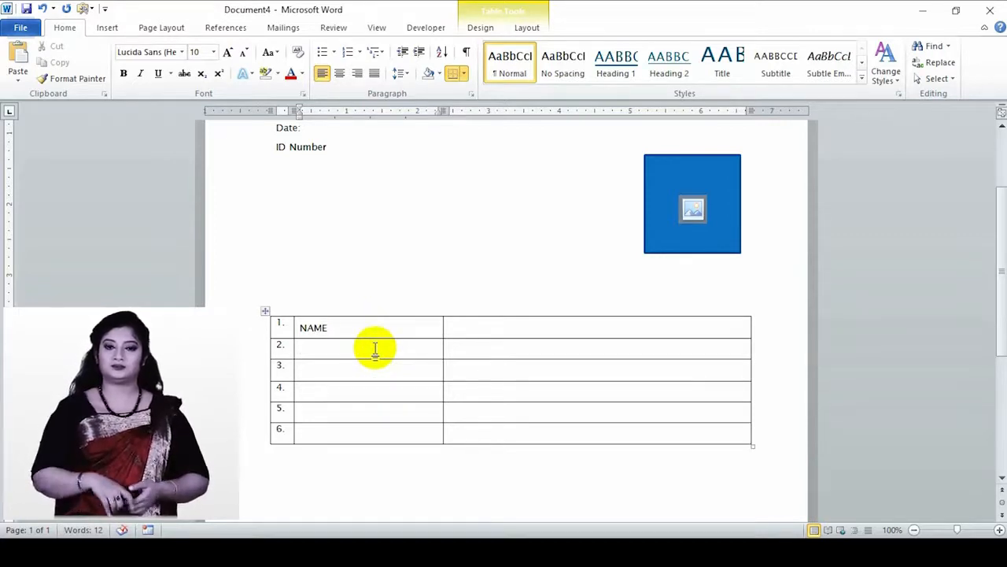
{"action": "type", "text": "DATE OF BIRTH"}
{"action": "left_click", "coordinate": [371, 375]}
{"action": "type", "text": "OCCU"}
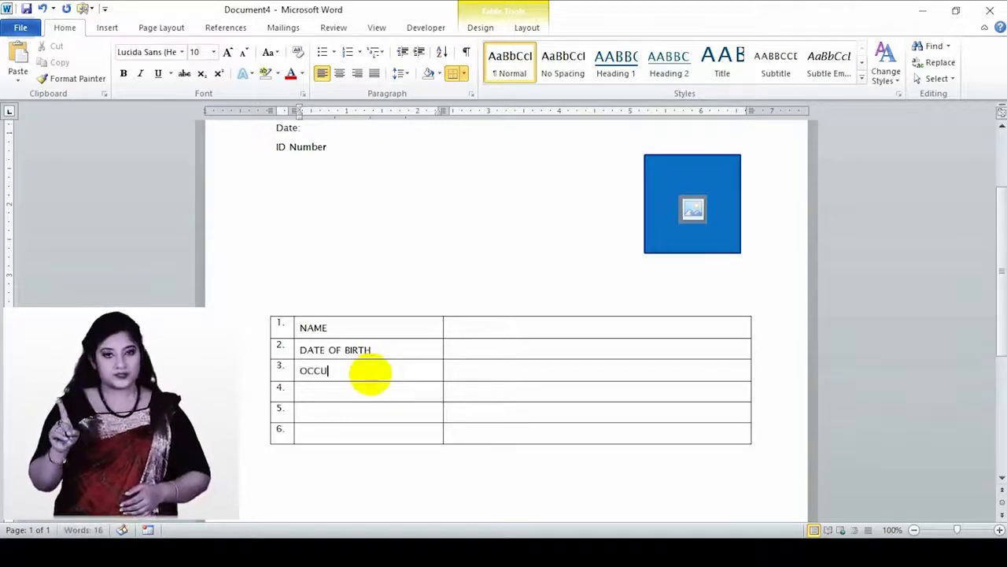
{"action": "type", "text": "PATION"}
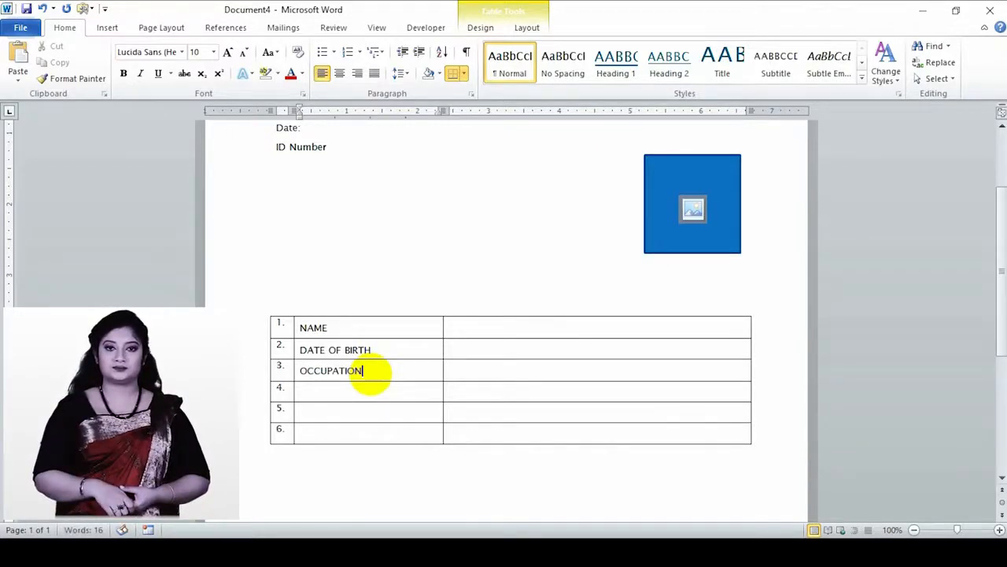
{"action": "left_click", "coordinate": [354, 394]}
{"action": "type", "text": "ADDR"}
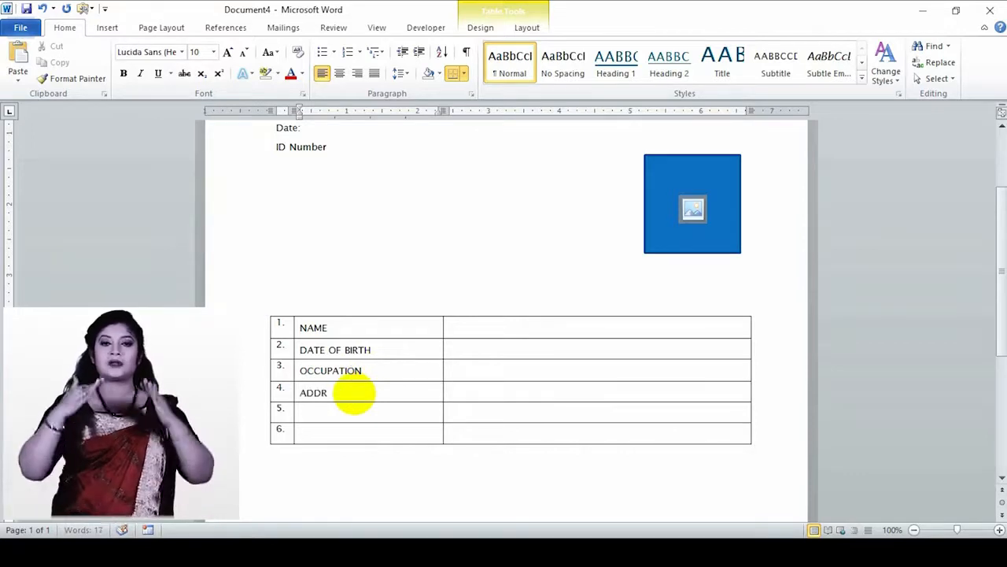
{"action": "type", "text": "ESS"}
- Label rows five and six CITY and COUNTRY, and add a seventh row for PHONE NUMBER
{"action": "left_click", "coordinate": [349, 415]}
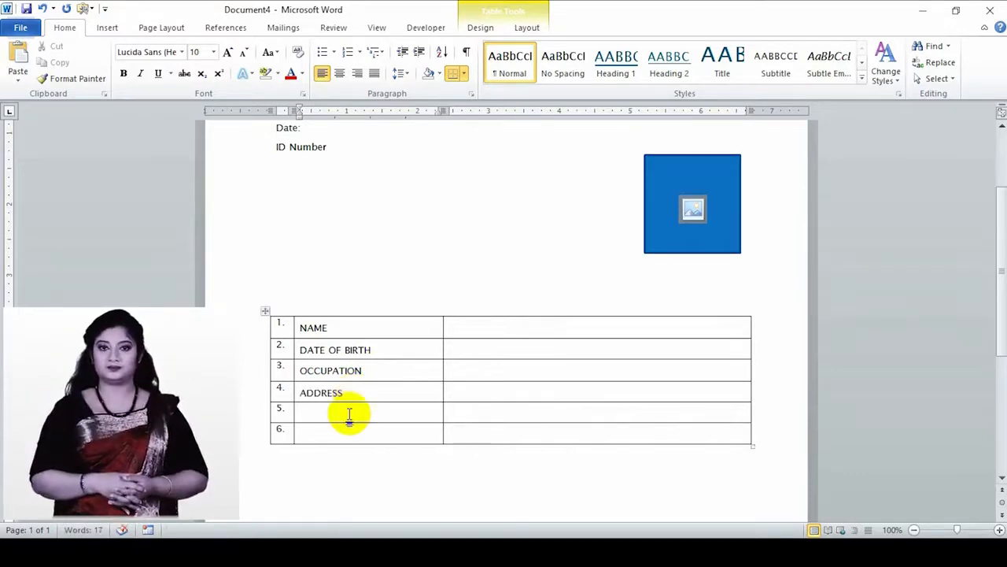
{"action": "type", "text": "CITY"}
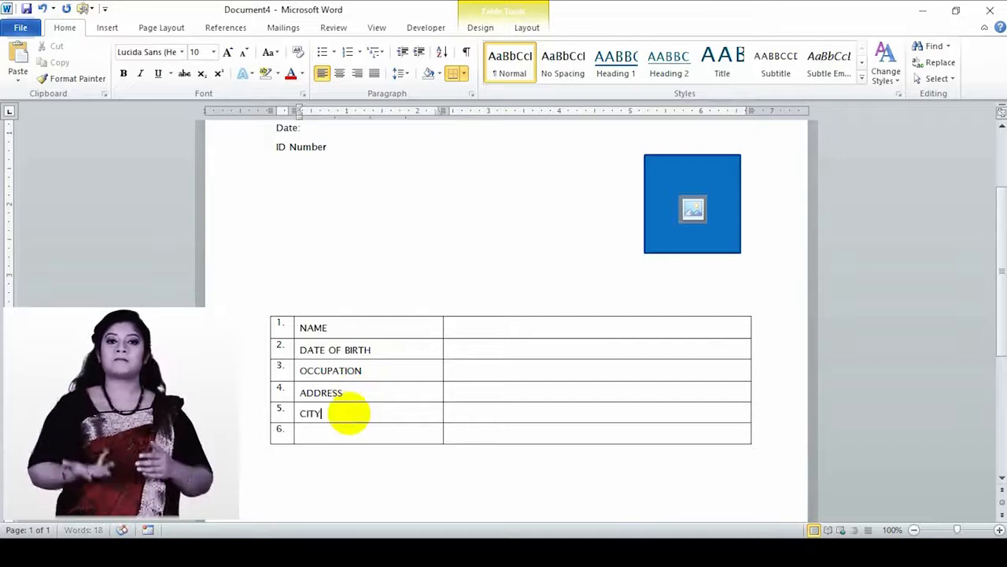
{"action": "left_click", "coordinate": [338, 434]}
{"action": "type", "text": "COUNTRY"}
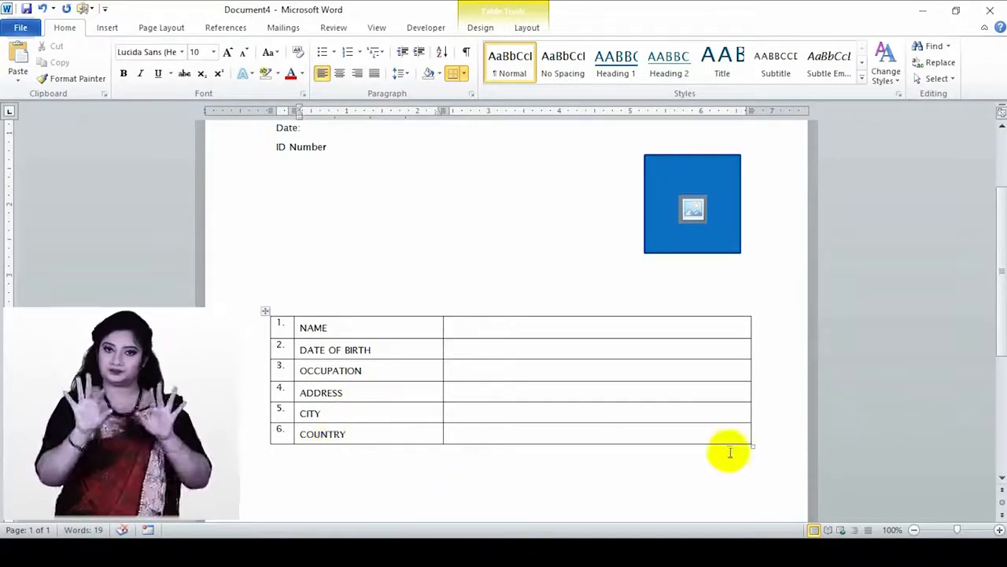
{"action": "left_click", "coordinate": [767, 443]}
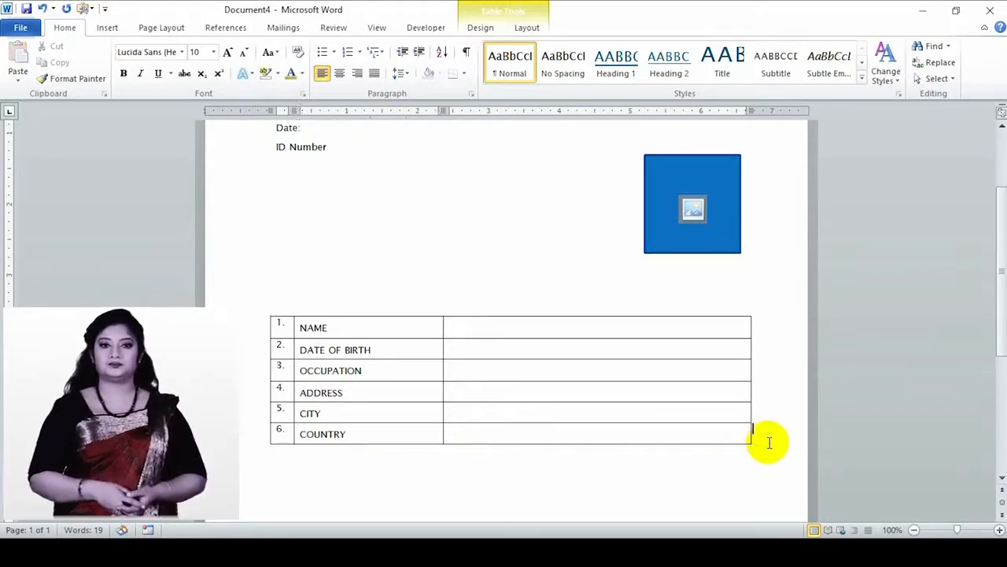
{"action": "key", "text": "Return"}
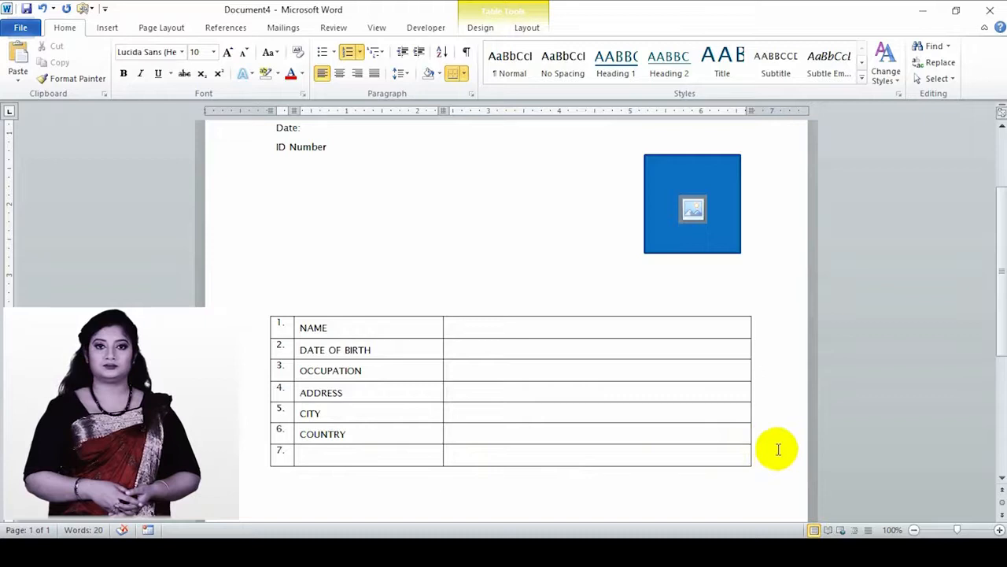
{"action": "left_click", "coordinate": [330, 456]}
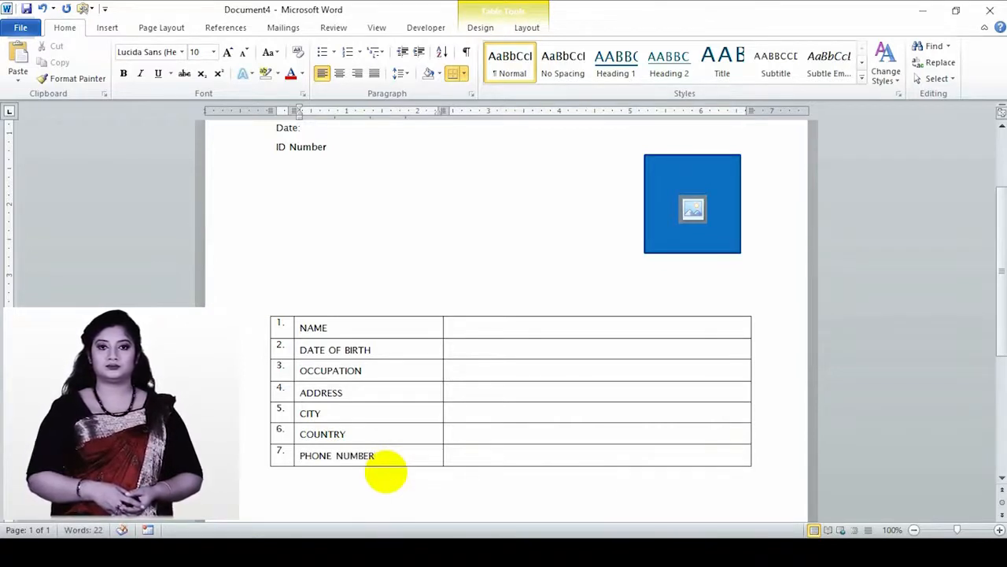
{"action": "left_click", "coordinate": [314, 504]}
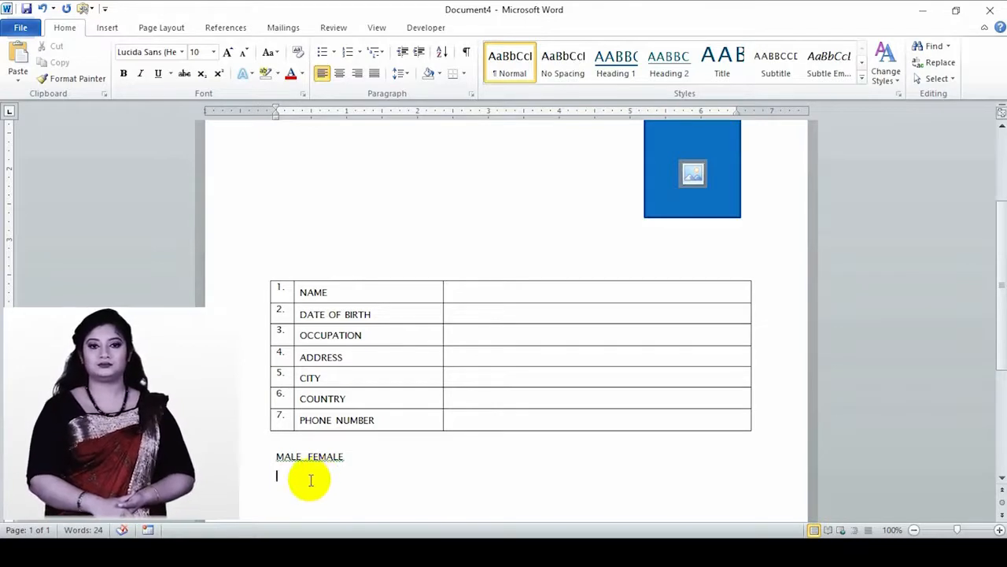
- Right-align the SIGNATURE label beneath the MALE FEMALE line
{"action": "scroll", "coordinate": [311, 478], "scroll_direction": "down", "scroll_amount": 2}
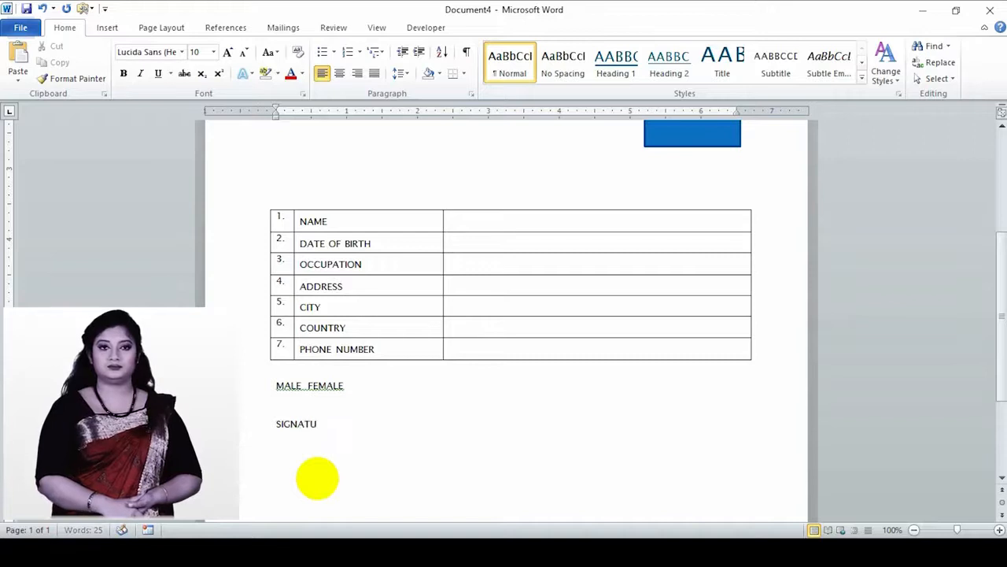
{"action": "left_click", "coordinate": [340, 409]}
{"action": "left_click", "coordinate": [357, 74]}
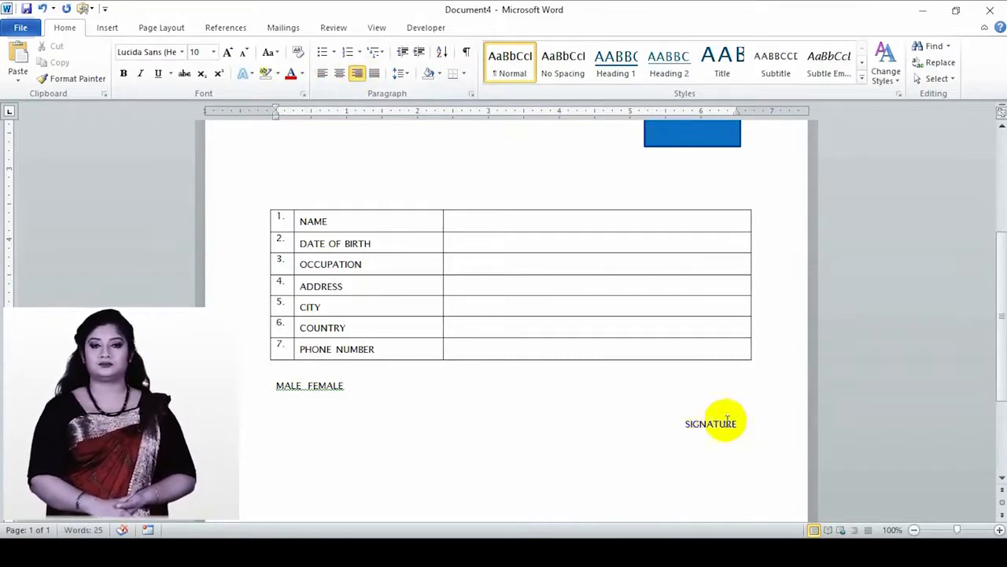
{"action": "left_click", "coordinate": [102, 32]}
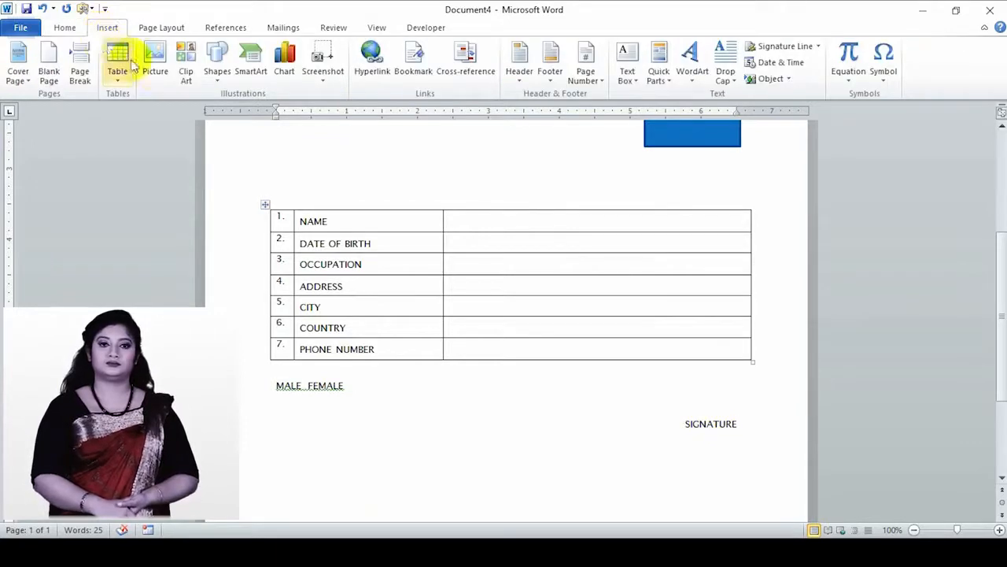
- Draw a short horizontal line above SIGNATURE using the first preset shape style
{"action": "left_click", "coordinate": [218, 74]}
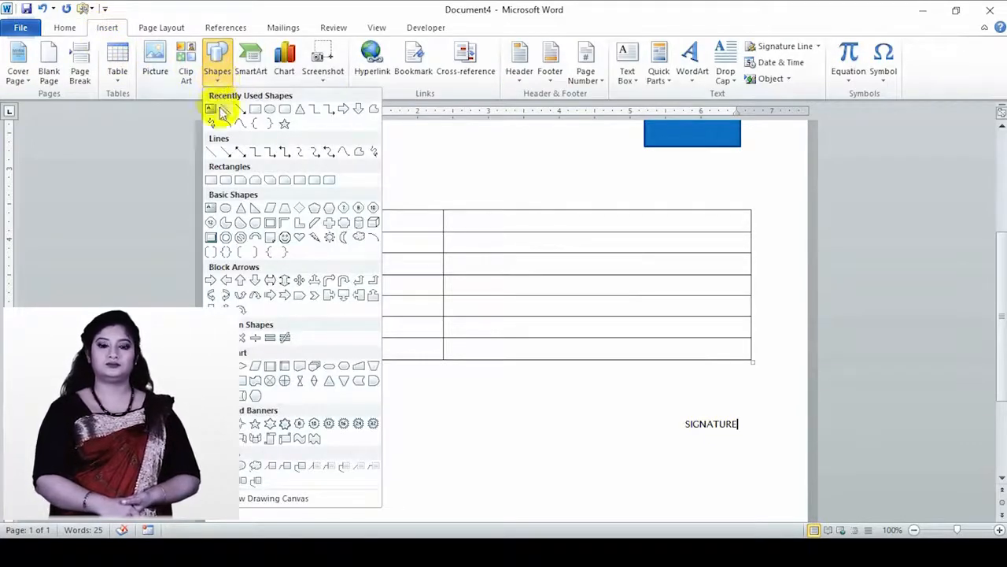
{"action": "left_click", "coordinate": [218, 154]}
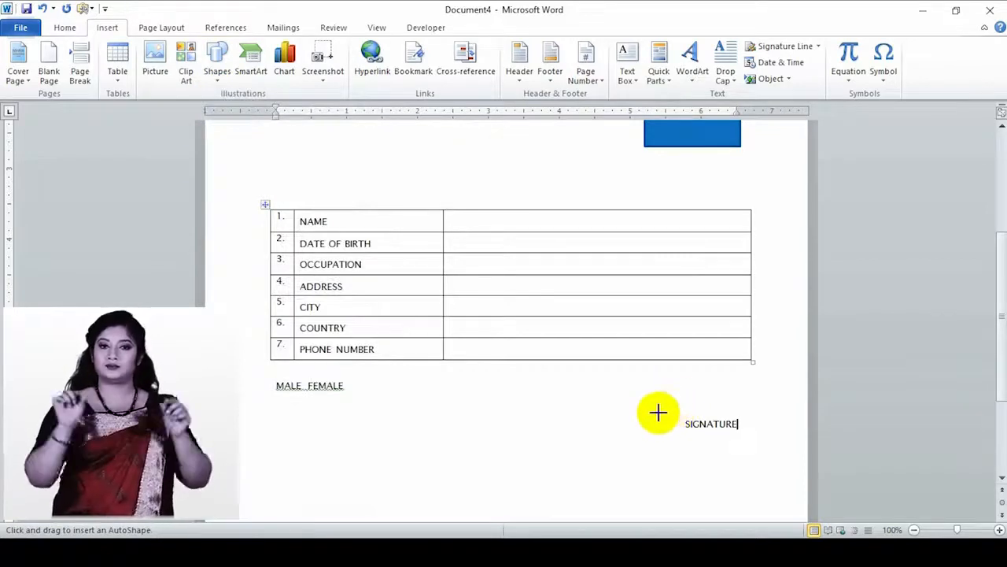
{"action": "left_click_drag", "start_coordinate": [657, 412], "coordinate": [740, 412]}
{"action": "left_click", "coordinate": [196, 67]}
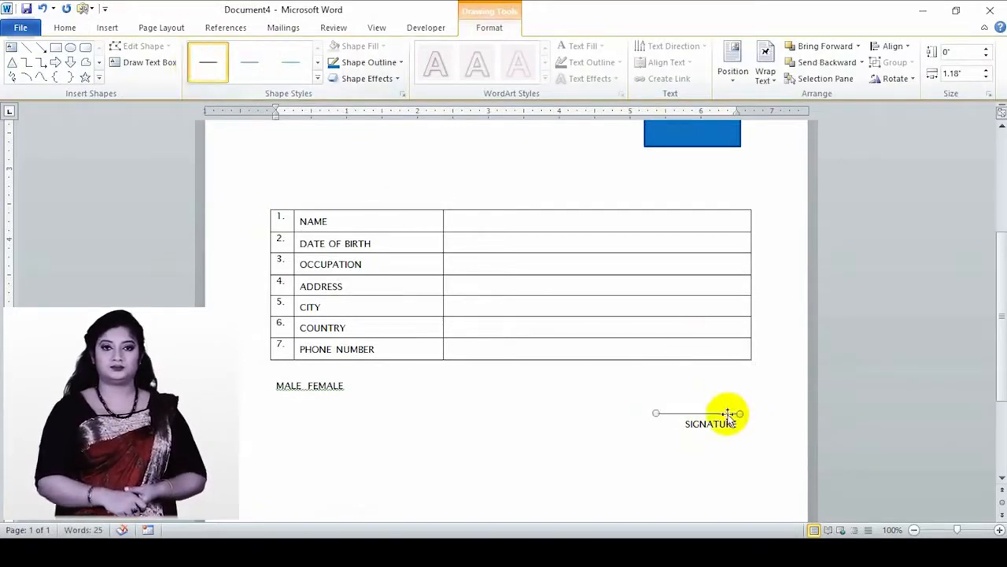
{"action": "left_click_drag", "start_coordinate": [730, 415], "coordinate": [731, 419]}
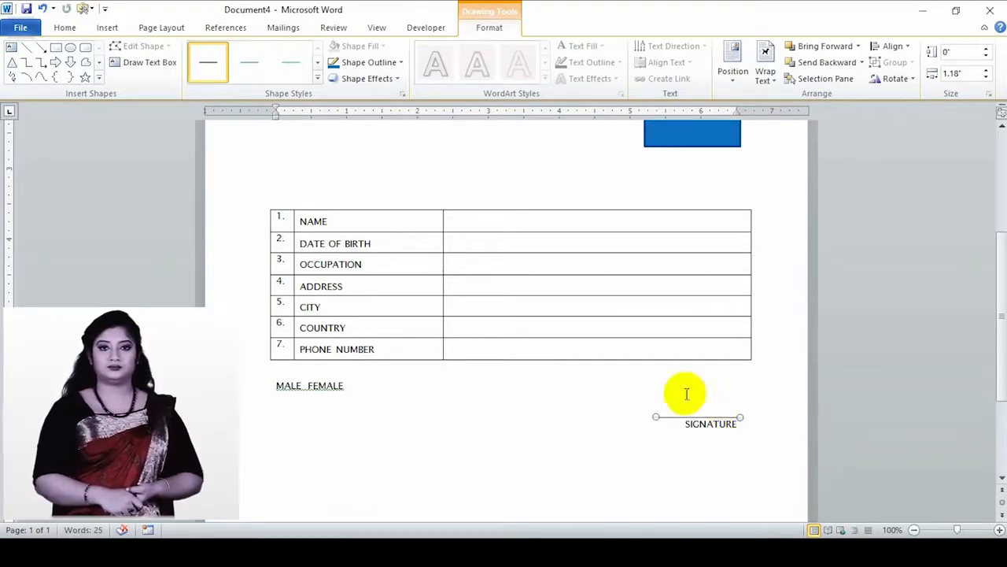
{"action": "left_click", "coordinate": [383, 396]}
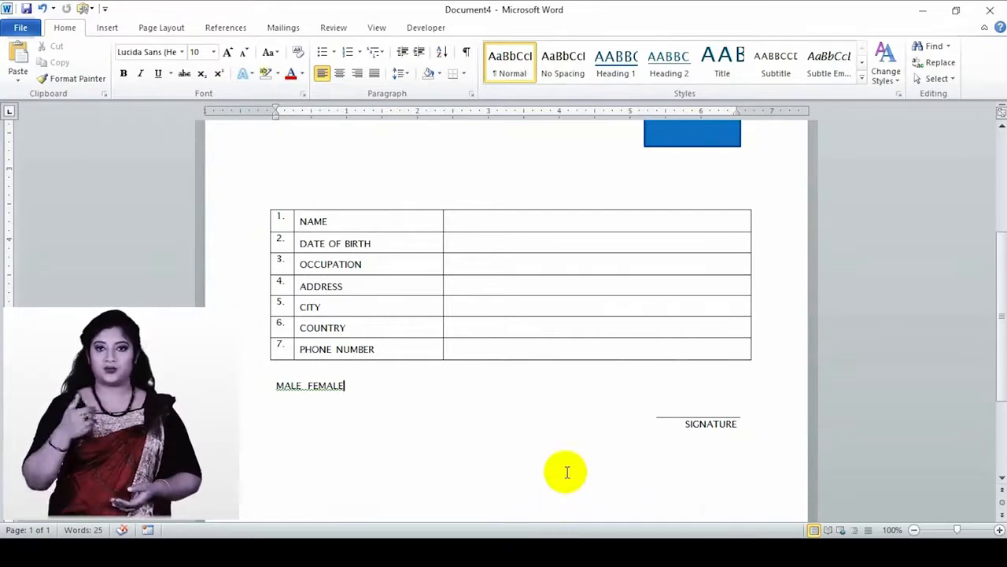
- Edit the top labels to read 'Date :' and 'ID Number :', leaving the caret at the Date line's end
{"action": "scroll", "coordinate": [573, 416], "scroll_direction": "up", "scroll_amount": 2}
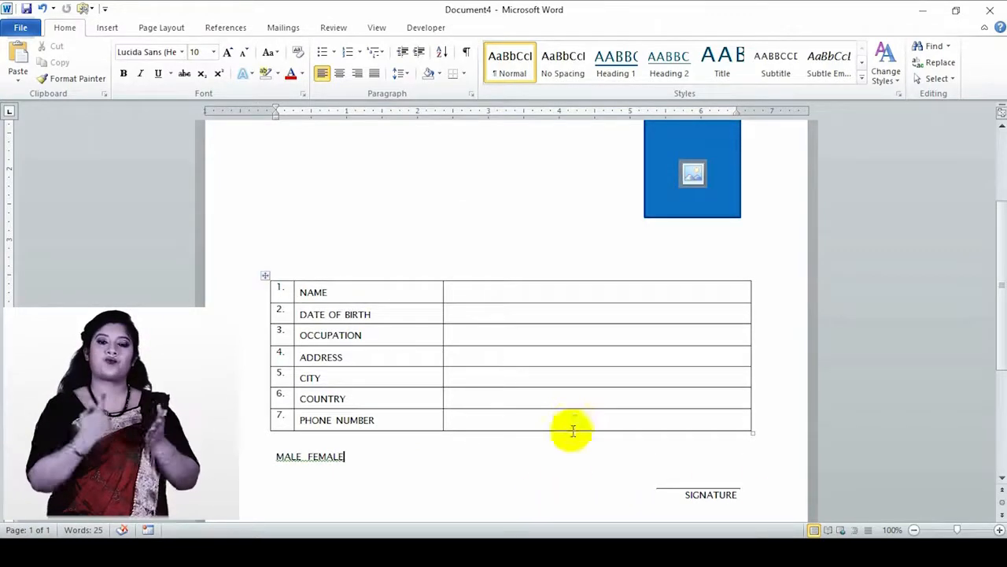
{"action": "scroll", "coordinate": [551, 421], "scroll_direction": "up", "scroll_amount": 2}
{"action": "scroll", "coordinate": [437, 386], "scroll_direction": "up", "scroll_amount": 2}
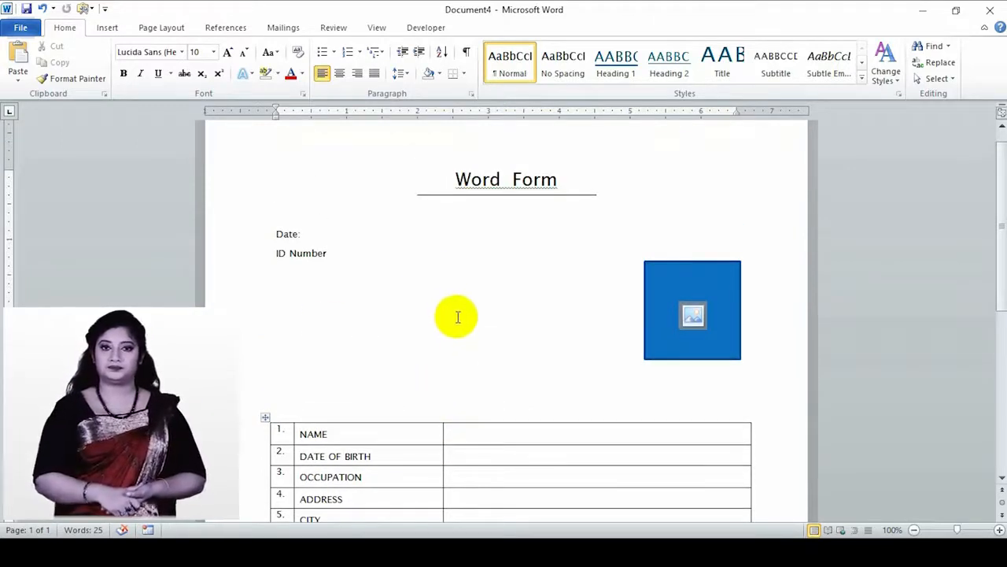
{"action": "scroll", "coordinate": [456, 310], "scroll_direction": "down", "scroll_amount": 1}
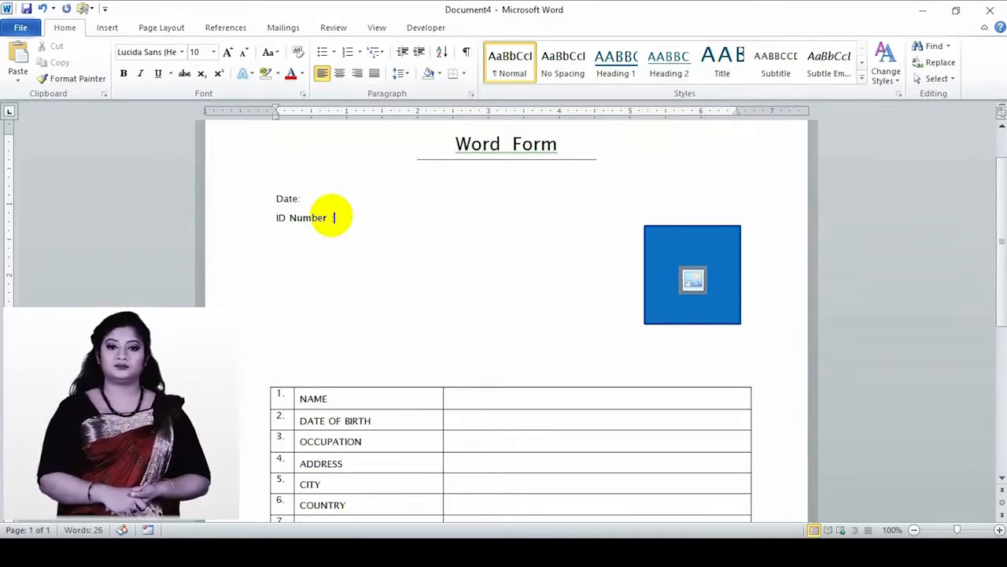
{"action": "left_click", "coordinate": [297, 198]}
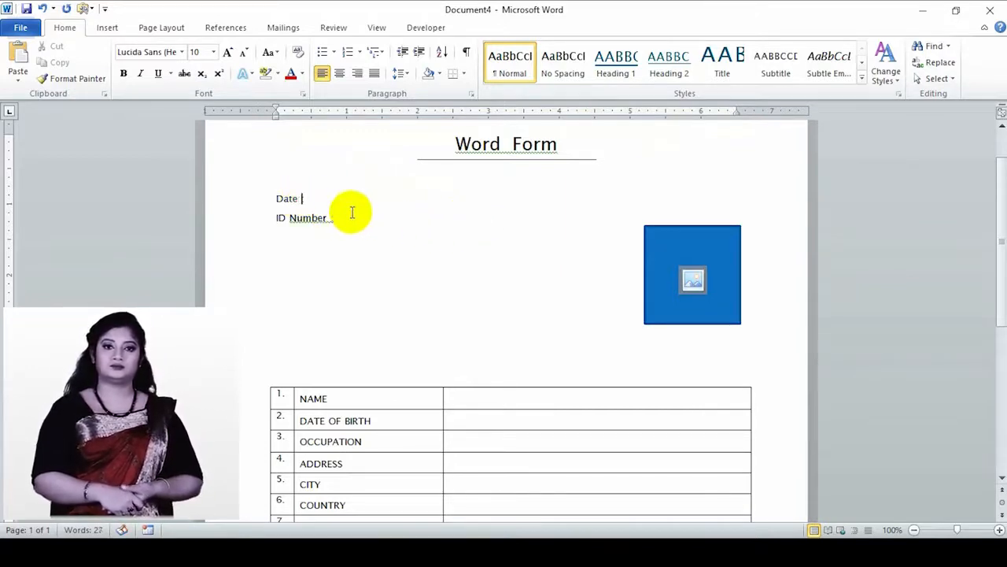
{"action": "key", "text": "End"}
{"action": "left_click", "coordinate": [425, 27]}
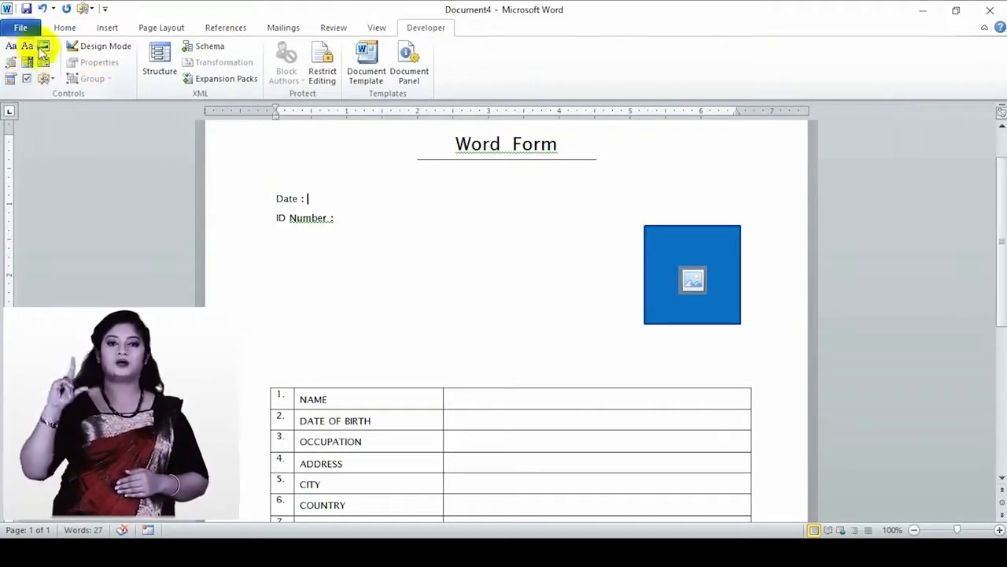
- Insert a date picker after 'Date :' and set it to 6/29/2019
{"action": "left_click", "coordinate": [14, 80]}
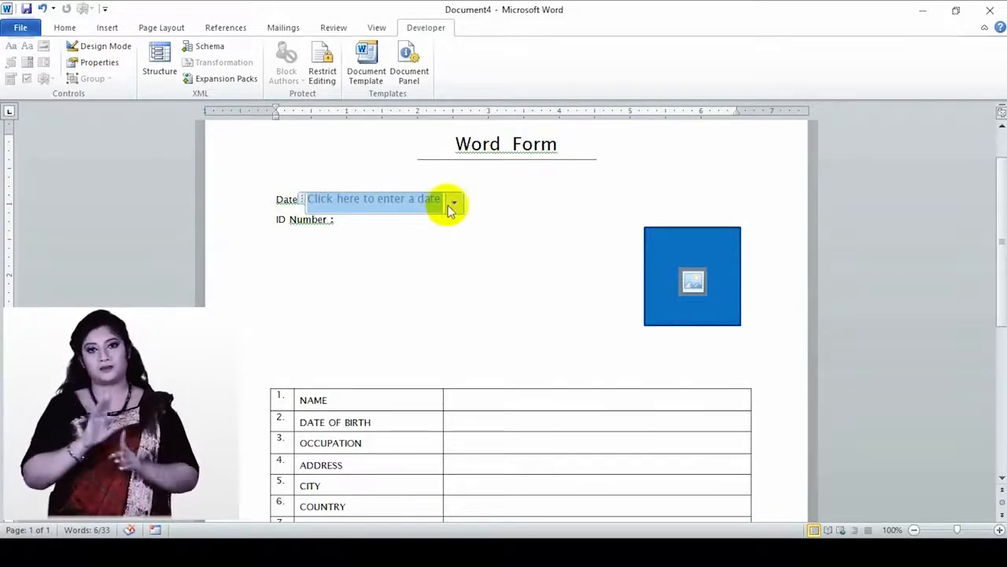
{"action": "left_click", "coordinate": [454, 204]}
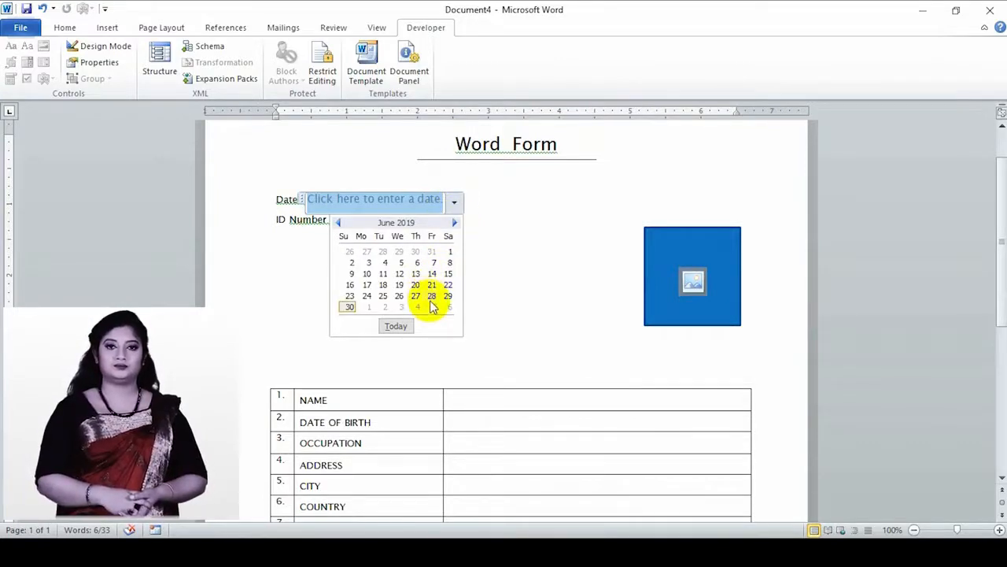
{"action": "left_click", "coordinate": [350, 308]}
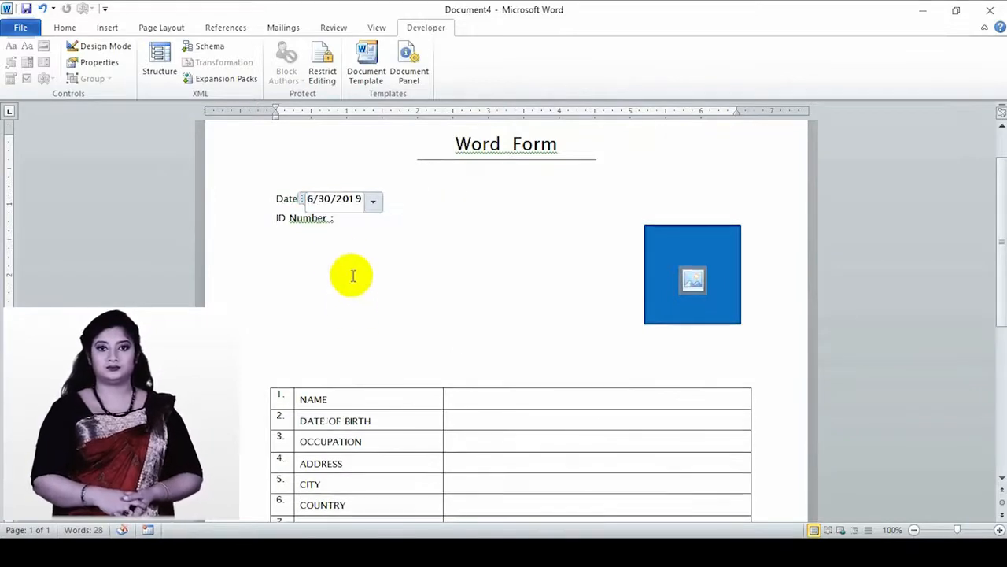
{"action": "left_click", "coordinate": [345, 225]}
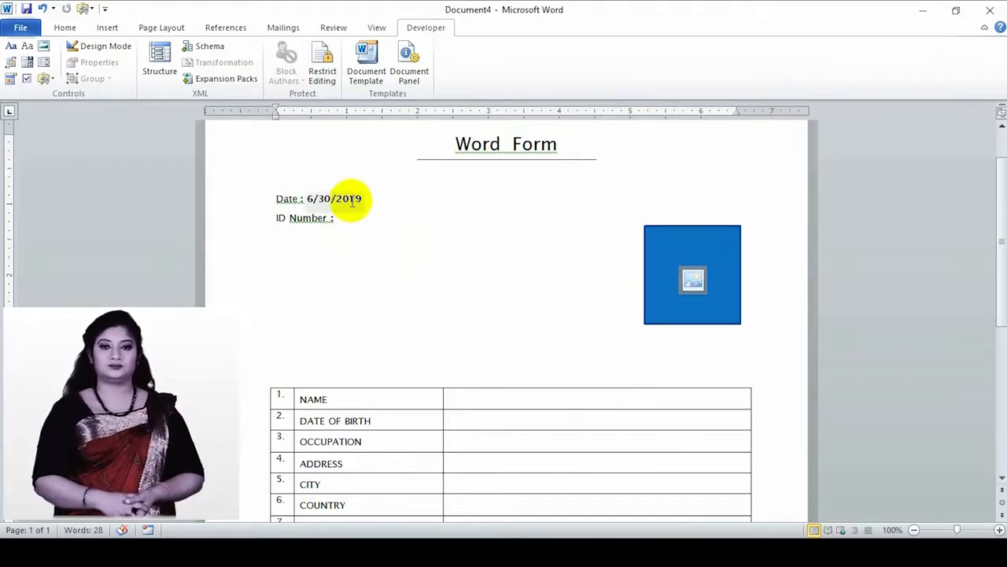
{"action": "left_click", "coordinate": [351, 200]}
{"action": "left_click", "coordinate": [373, 200]}
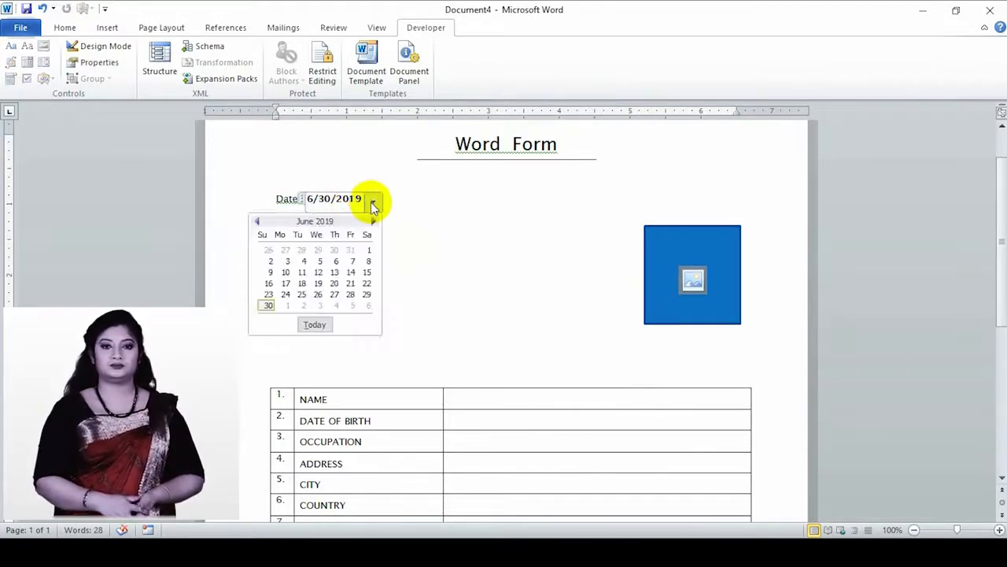
{"action": "left_click", "coordinate": [367, 295]}
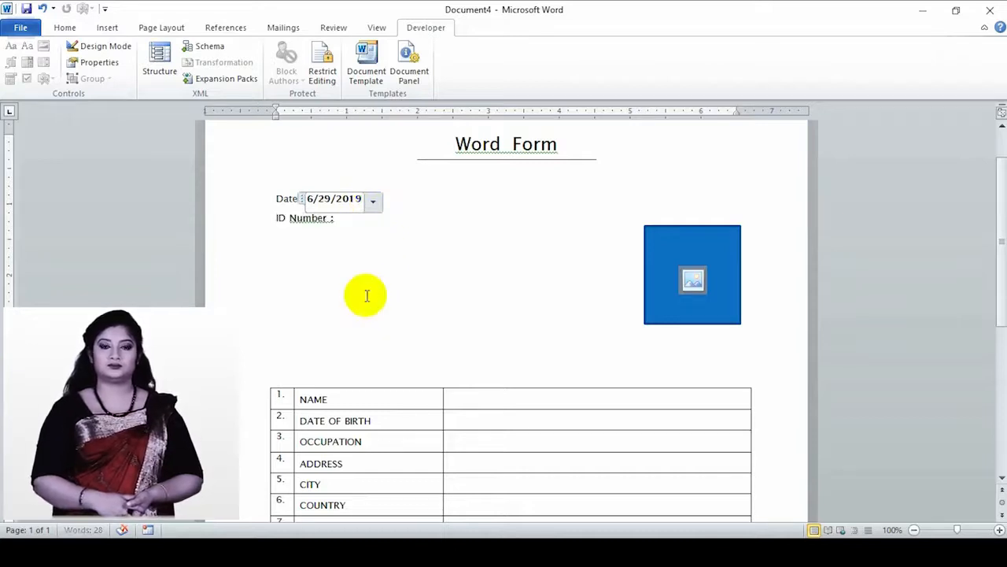
{"action": "left_click", "coordinate": [342, 221]}
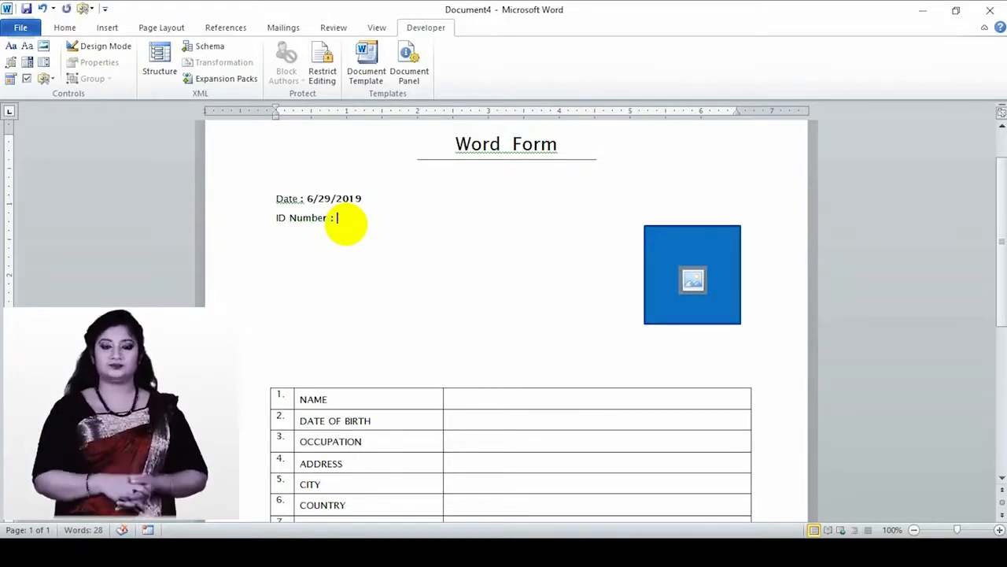
- Insert a rich text control after 'ID Number :' titled ID NUMBER with tag ID
{"action": "left_click", "coordinate": [347, 226]}
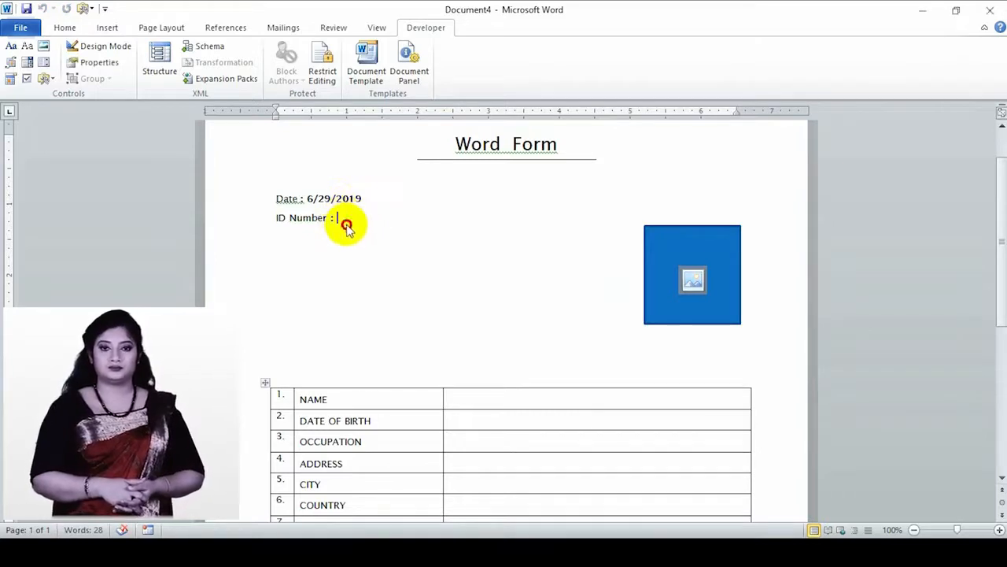
{"action": "left_click", "coordinate": [13, 49]}
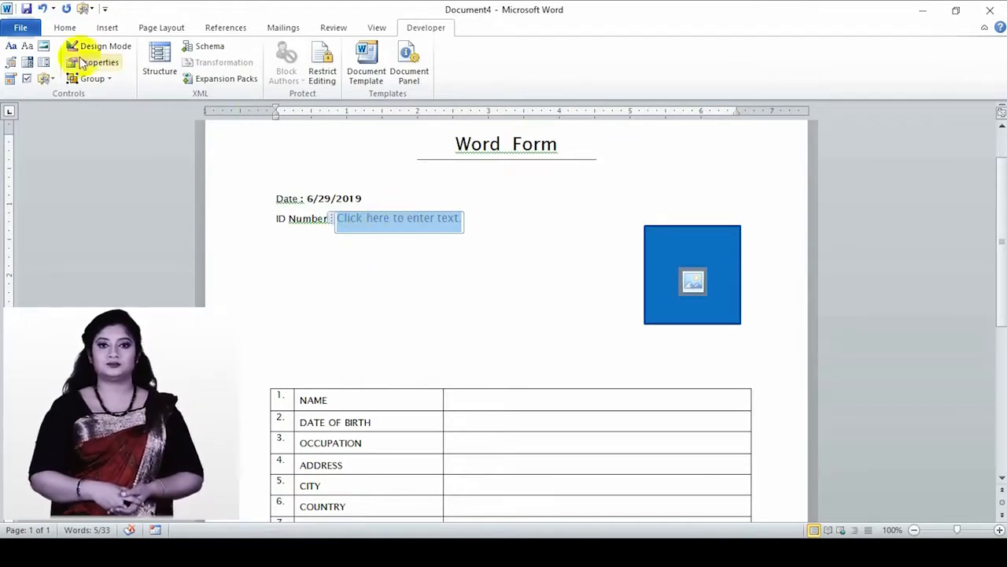
{"action": "left_click", "coordinate": [104, 51]}
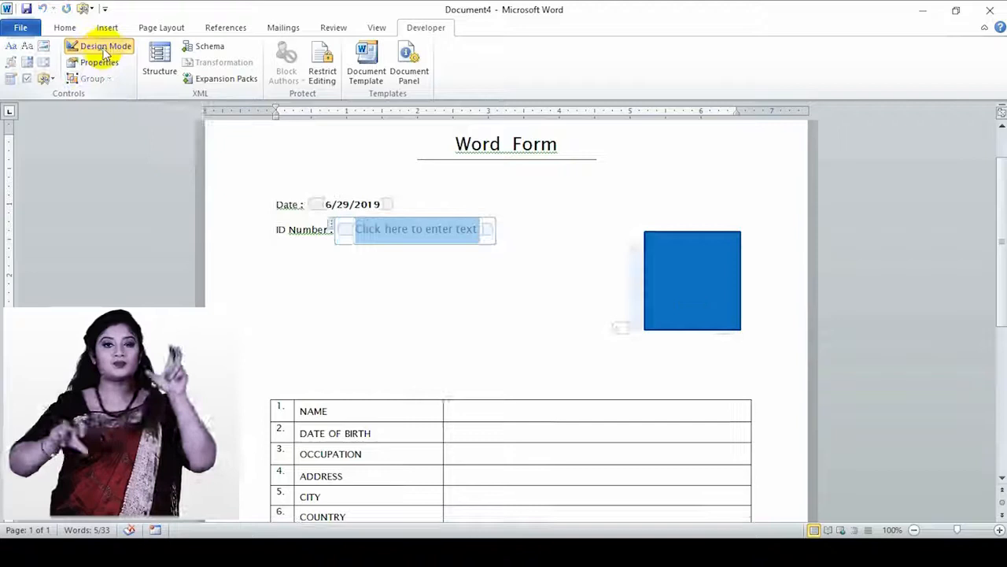
{"action": "left_click", "coordinate": [101, 62]}
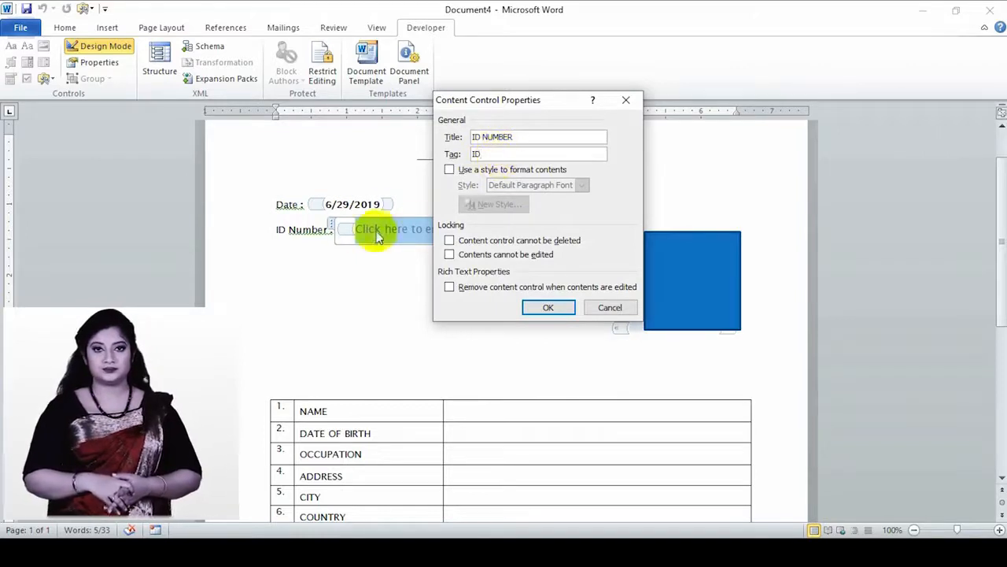
{"action": "left_click", "coordinate": [548, 307]}
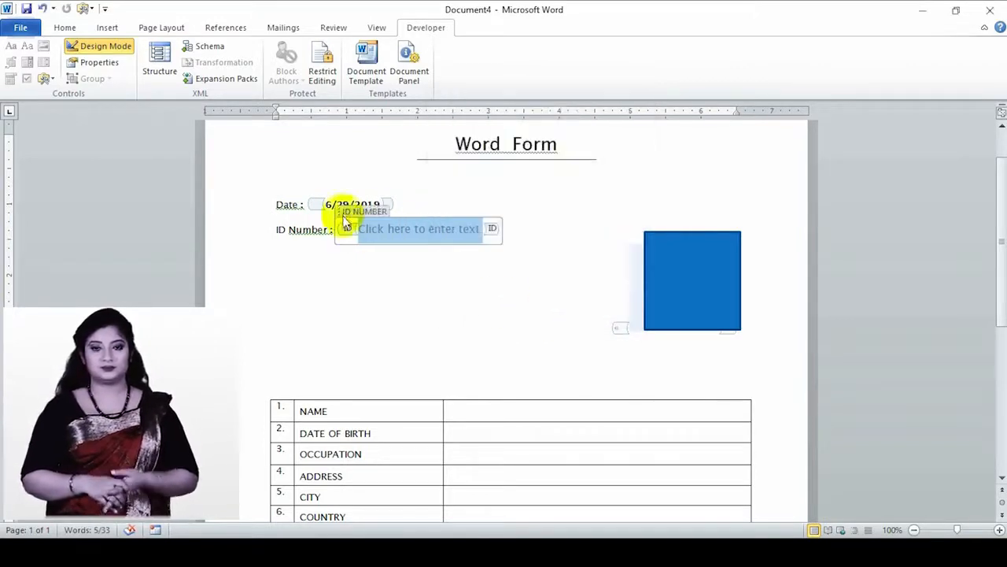
{"action": "left_click", "coordinate": [91, 49]}
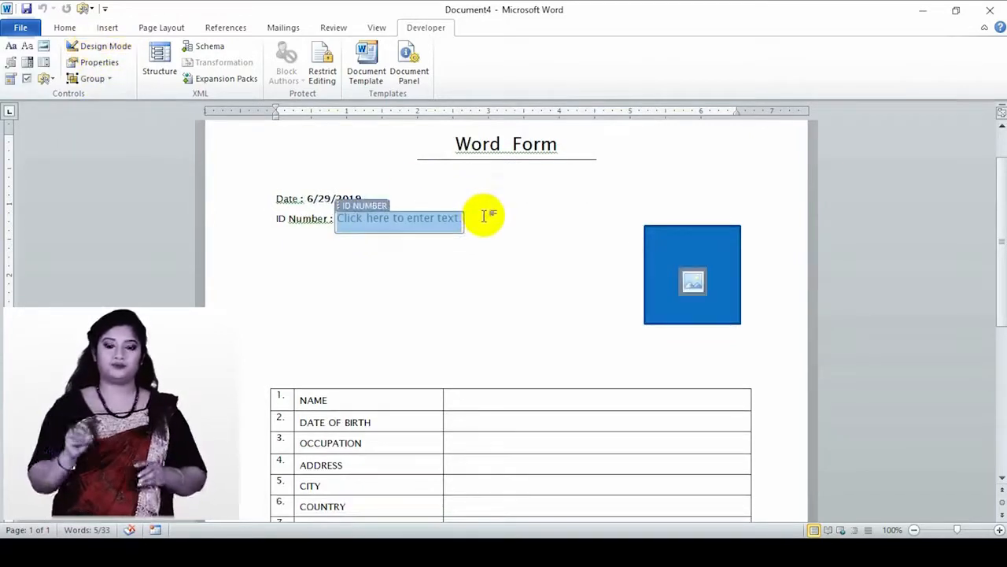
{"action": "left_click", "coordinate": [299, 266]}
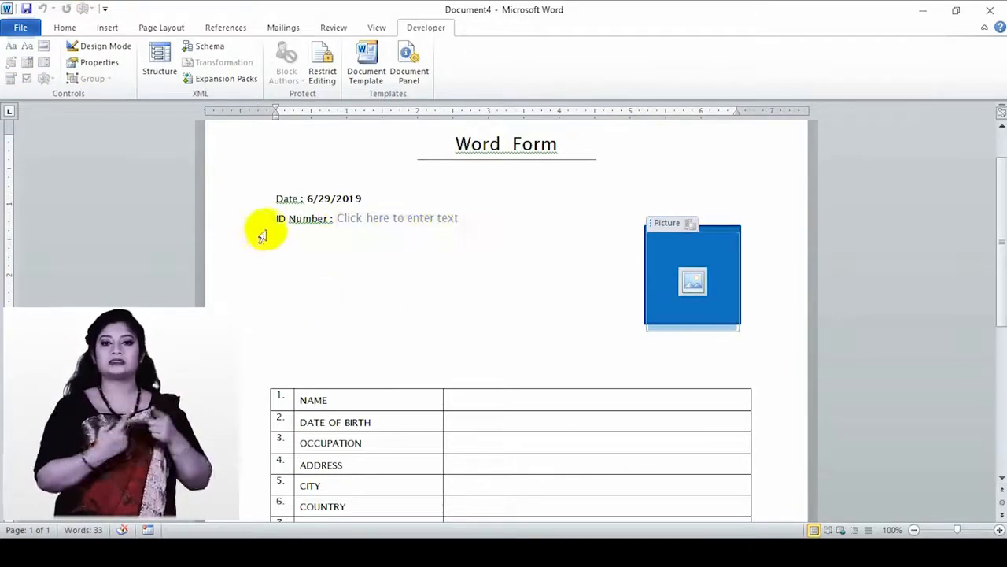
{"action": "left_click", "coordinate": [376, 225]}
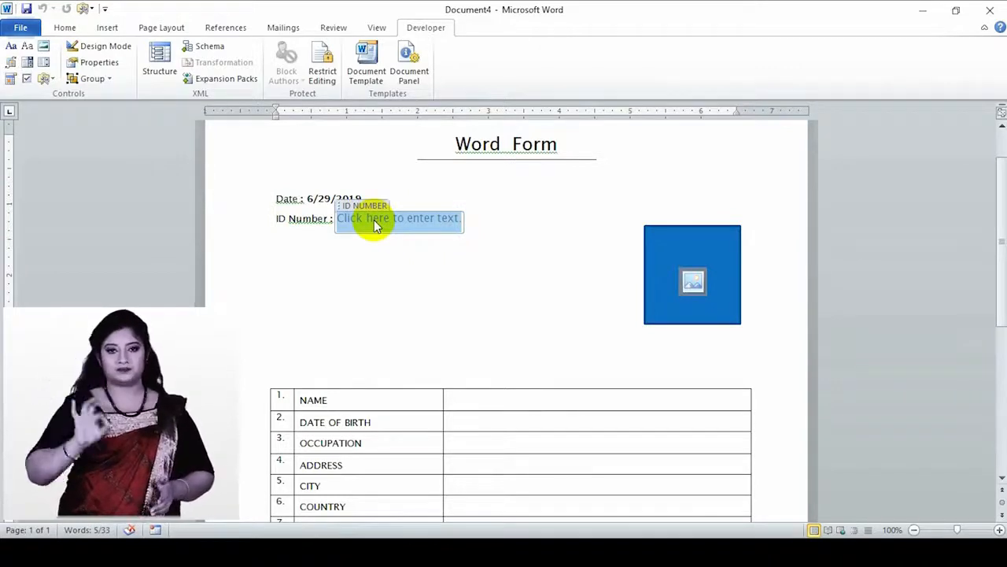
{"action": "type", "text": "1"}
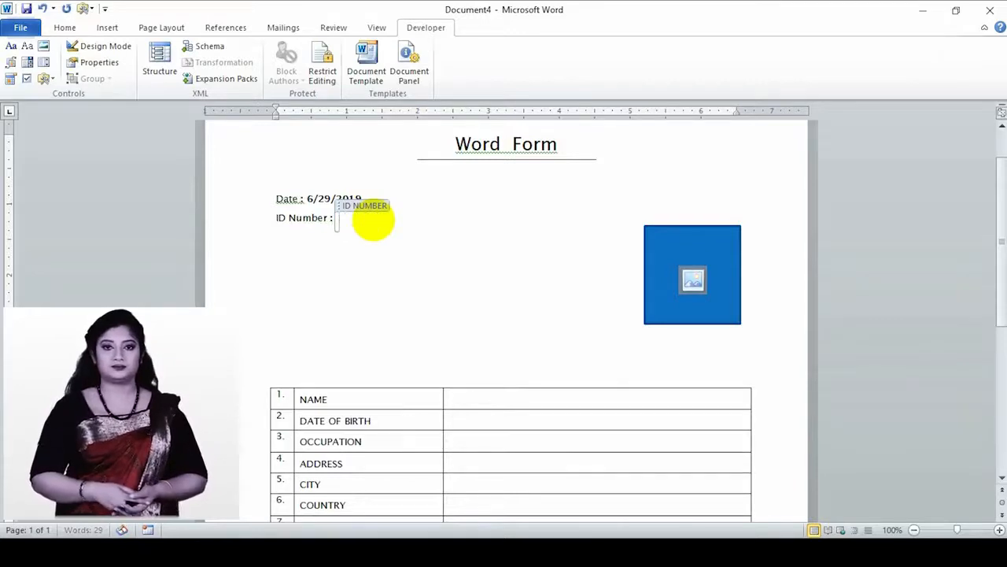
{"action": "left_click", "coordinate": [310, 247]}
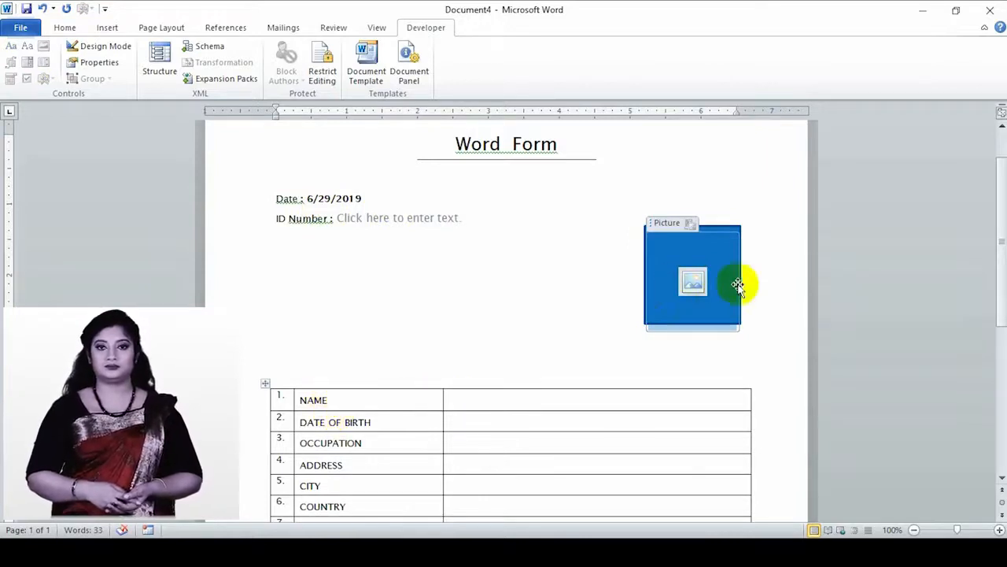
- Select the table's right answer column and give it 6 pt spacing before
{"action": "left_click", "coordinate": [481, 401]}
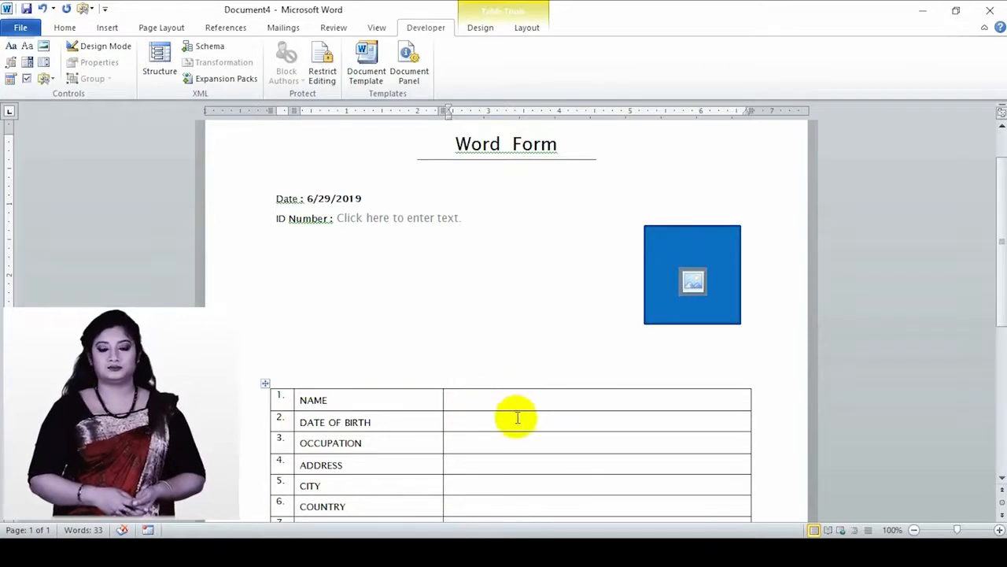
{"action": "mouse_move", "coordinate": [472, 400]}
{"action": "left_mouse_down"}
{"action": "mouse_move", "coordinate": [456, 396]}
{"action": "mouse_move", "coordinate": [525, 438]}
{"action": "mouse_move", "coordinate": [612, 527]}
{"action": "mouse_move", "coordinate": [599, 421]}
{"action": "mouse_move", "coordinate": [616, 283]}
{"action": "mouse_move", "coordinate": [645, 292]}
{"action": "mouse_move", "coordinate": [632, 288]}
{"action": "left_mouse_up"}
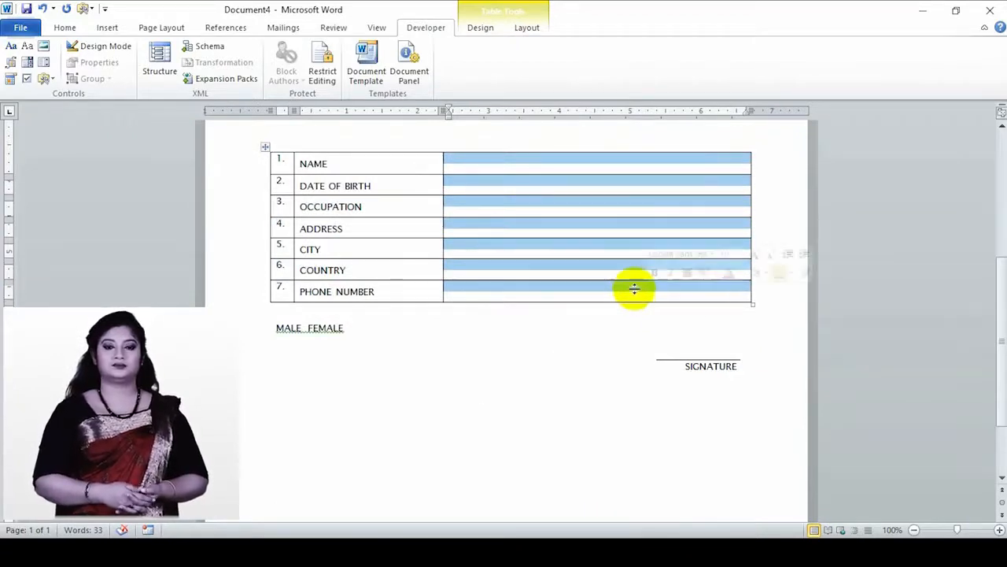
{"action": "left_click", "coordinate": [157, 29]}
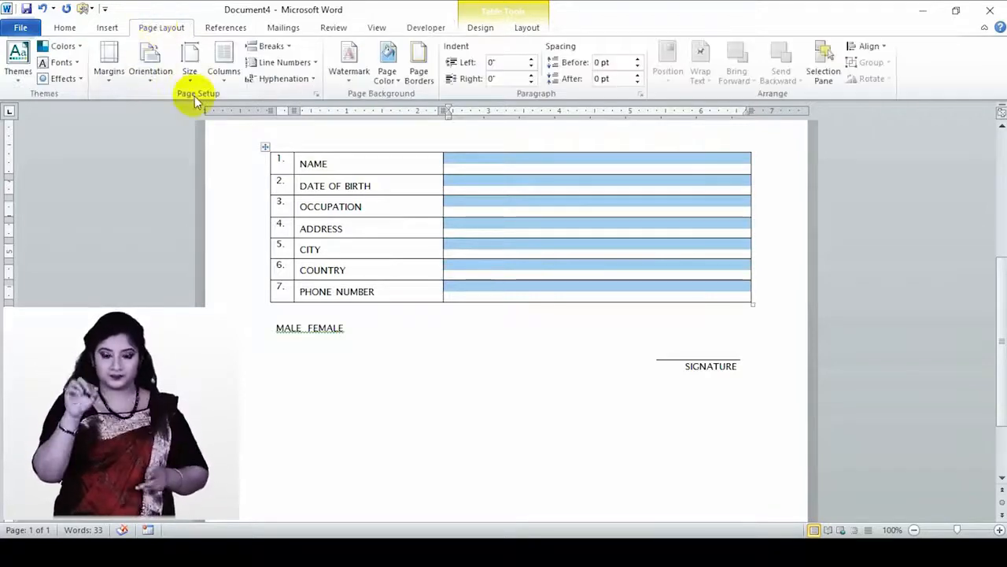
{"action": "left_click", "coordinate": [637, 60]}
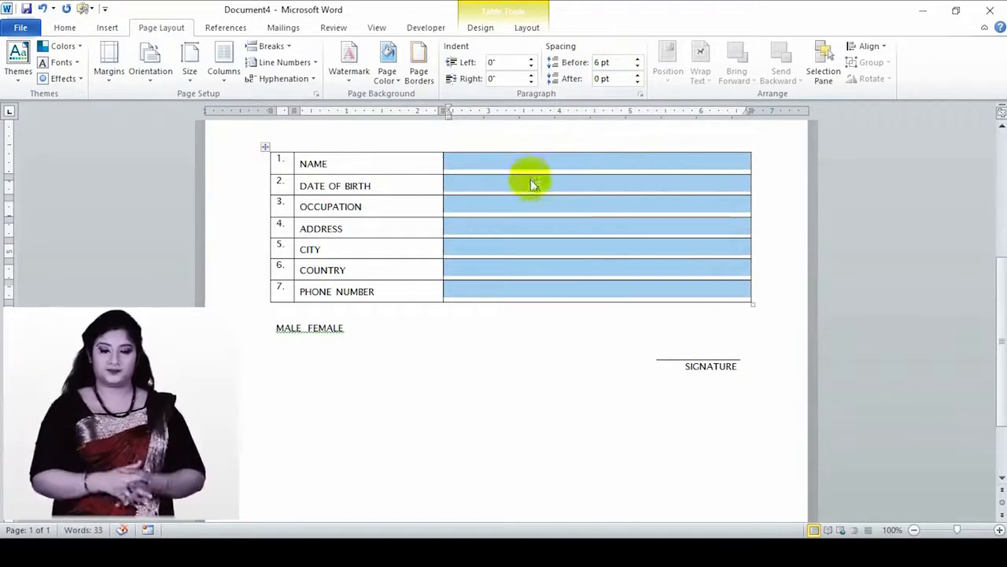
{"action": "left_click", "coordinate": [487, 167]}
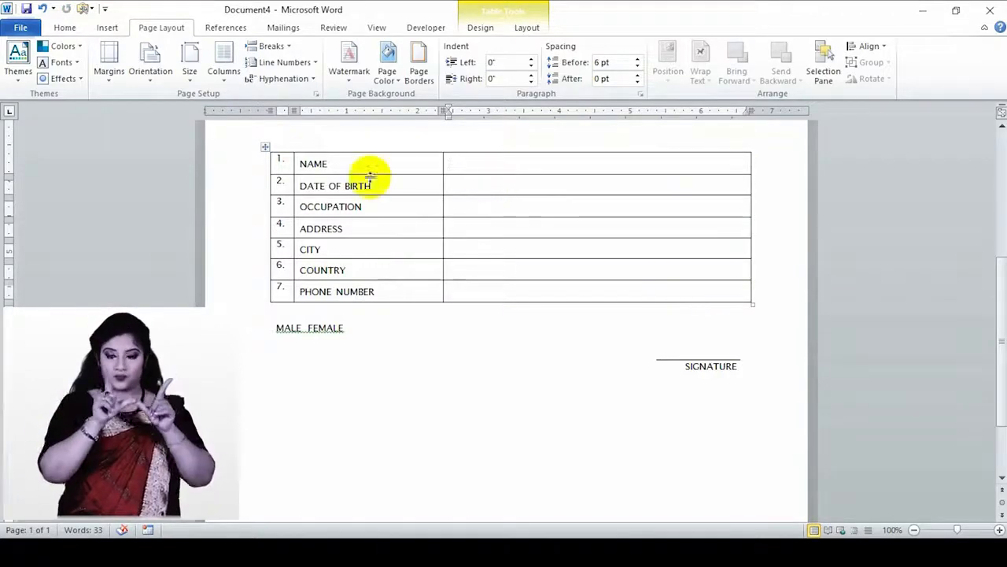
{"action": "left_click", "coordinate": [432, 29]}
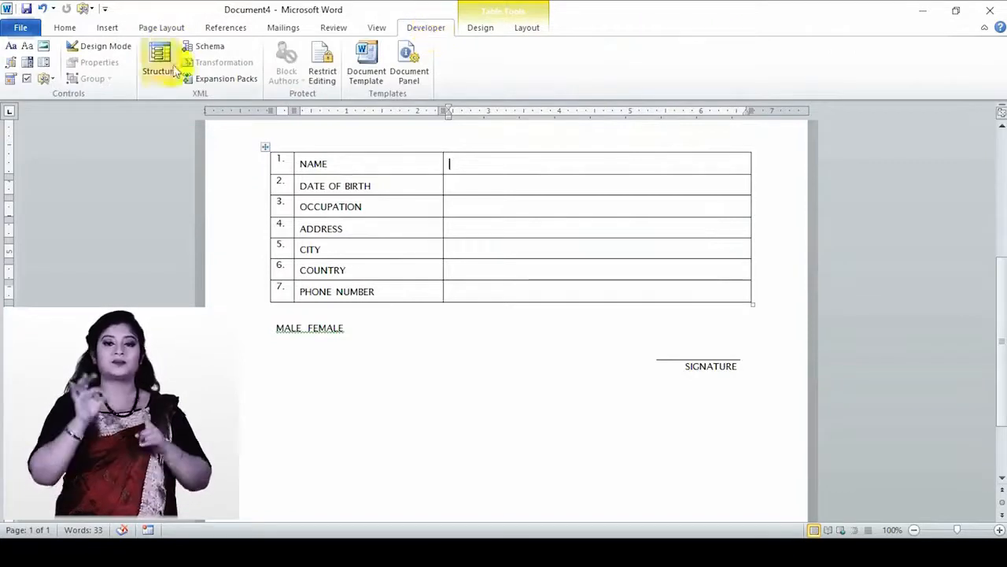
- Add a plain text control in the NAME answer cell titled FIRST NAME with tag FN
{"action": "left_click", "coordinate": [30, 47]}
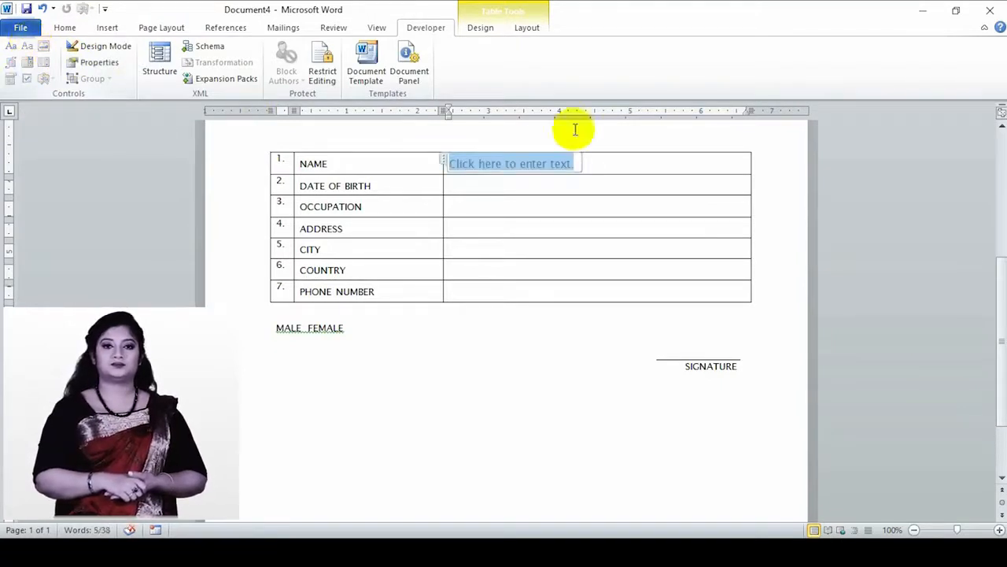
{"action": "left_click", "coordinate": [104, 49]}
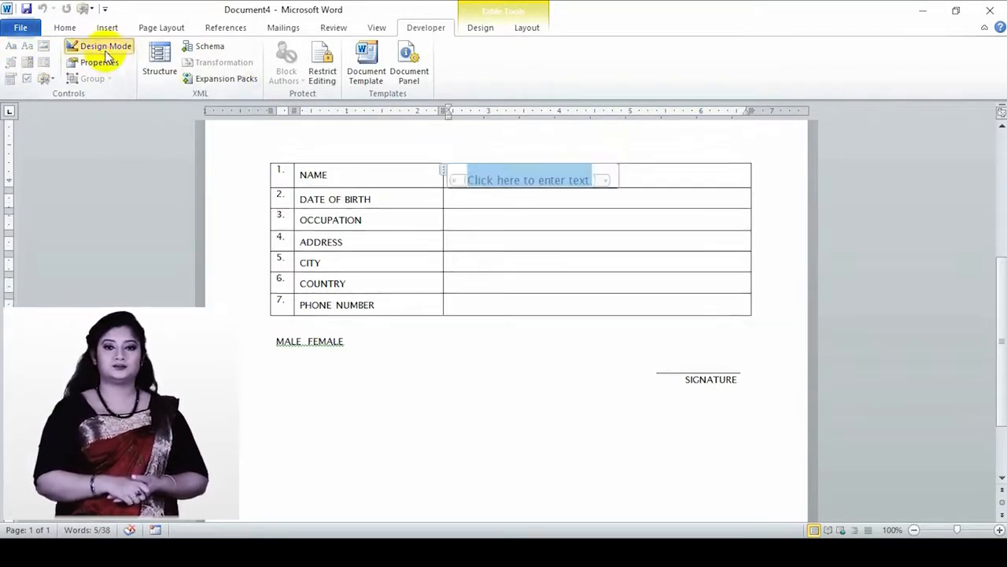
{"action": "left_click", "coordinate": [100, 64]}
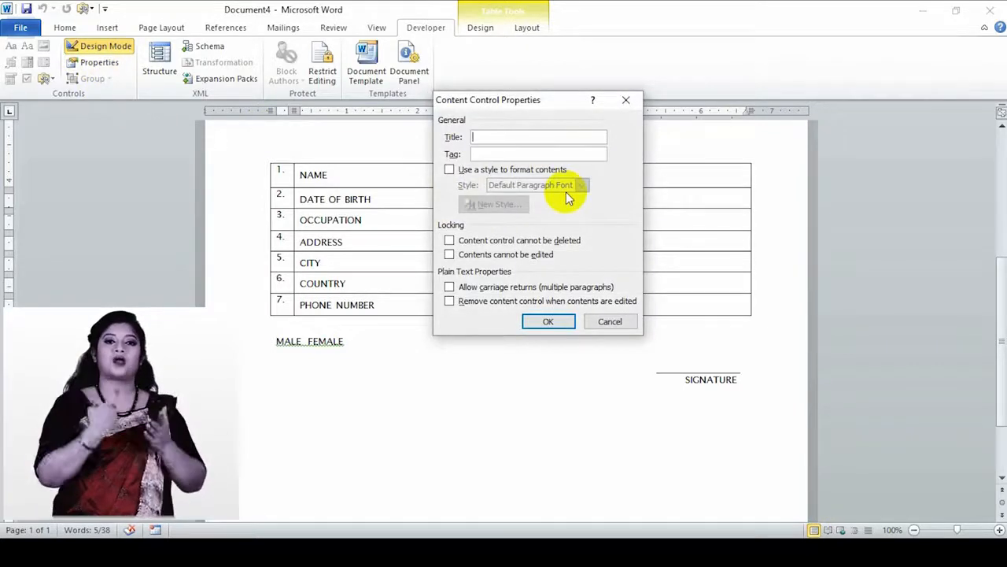
{"action": "type", "text": "f"}
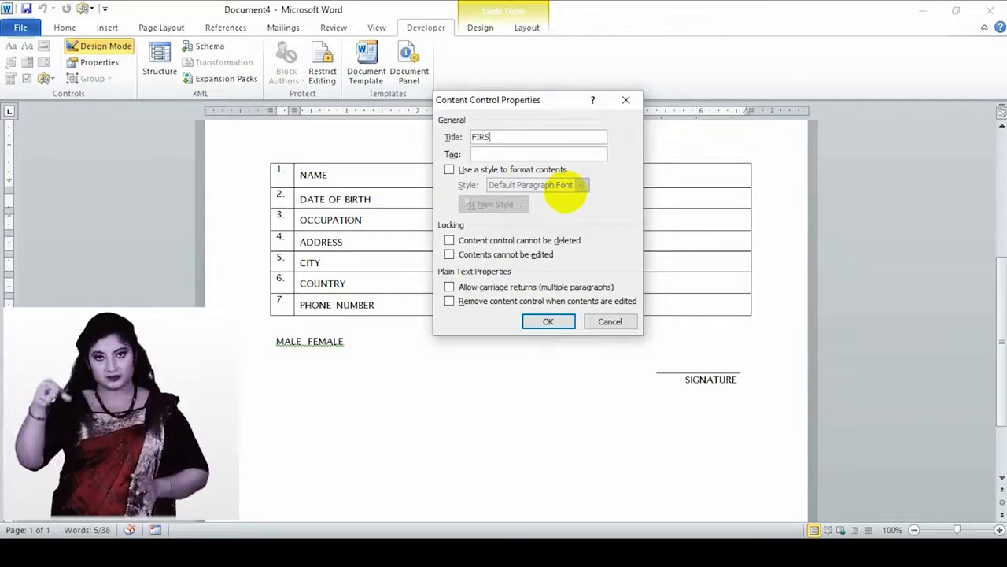
{"action": "type", "text": "IRST NAME"}
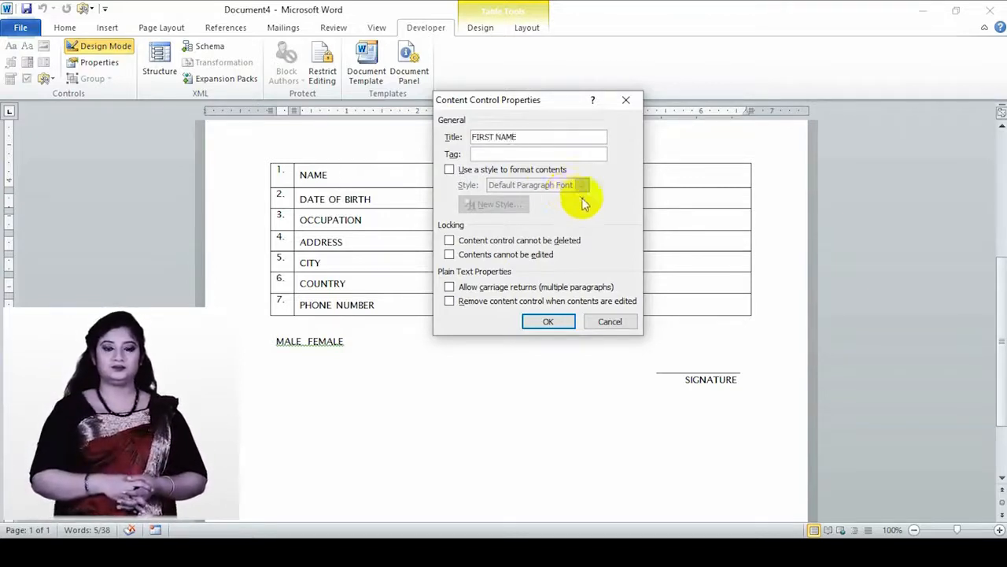
{"action": "left_click", "coordinate": [543, 155]}
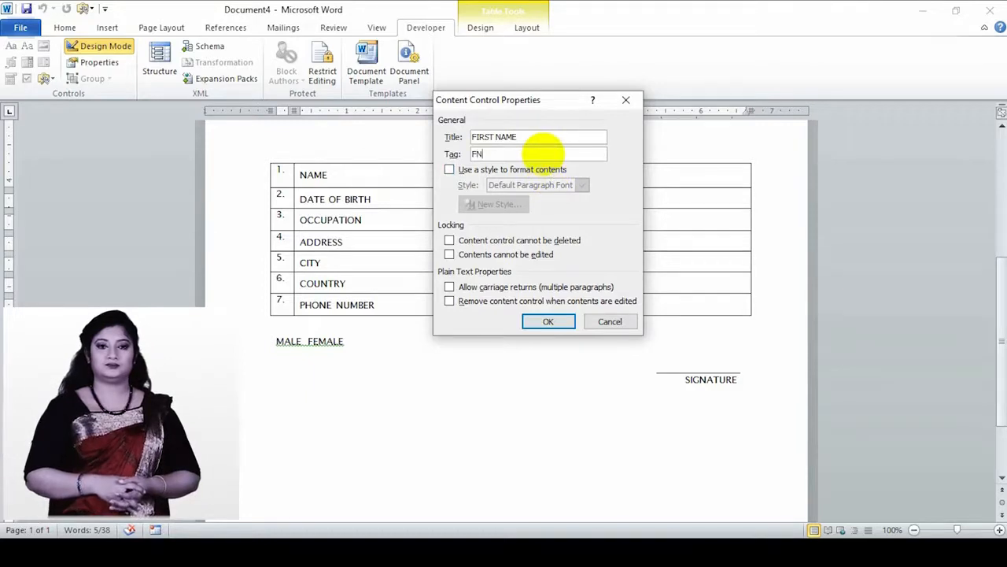
{"action": "type", "text": "FN"}
{"action": "left_click", "coordinate": [549, 322]}
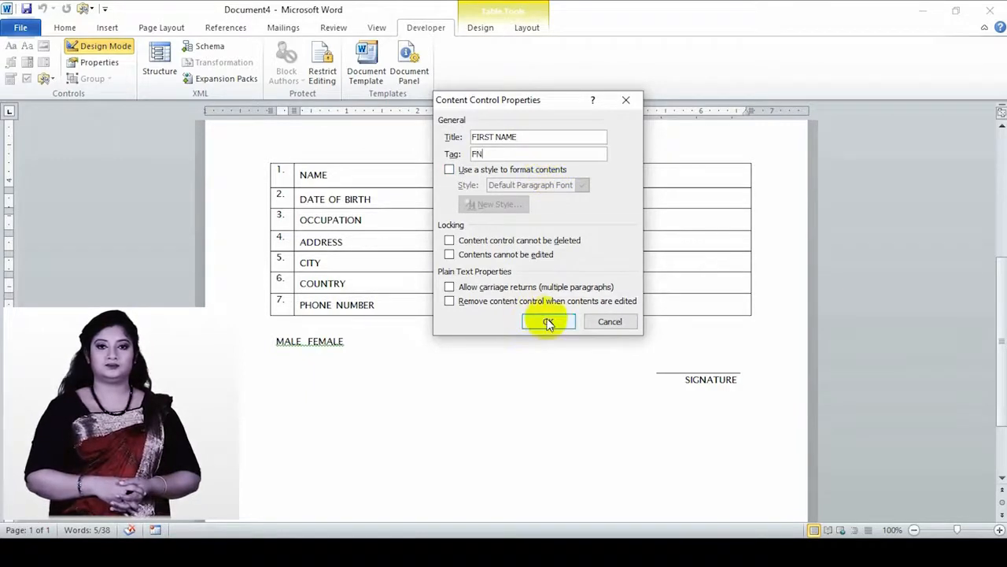
{"action": "left_click", "coordinate": [549, 321]}
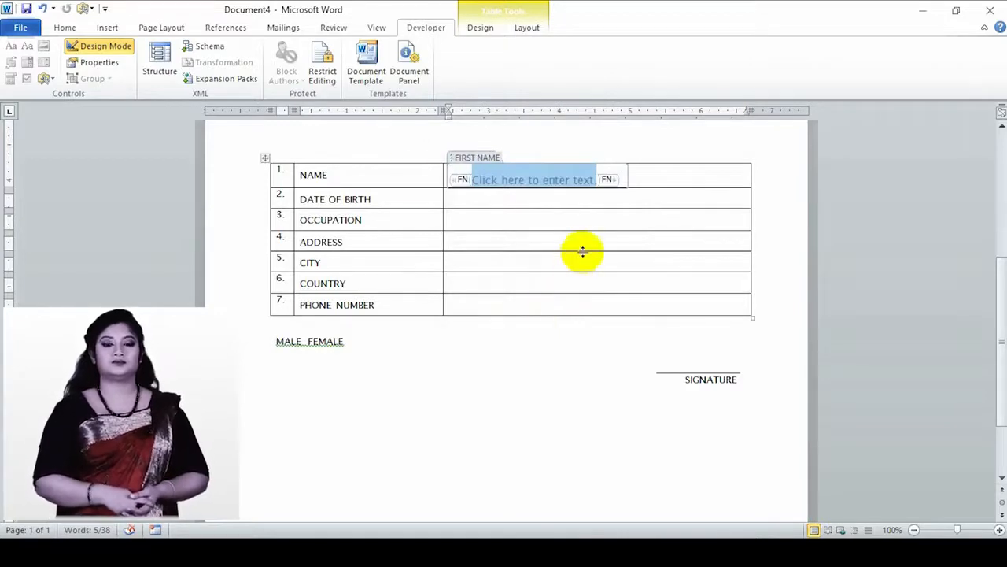
{"action": "left_click", "coordinate": [103, 45]}
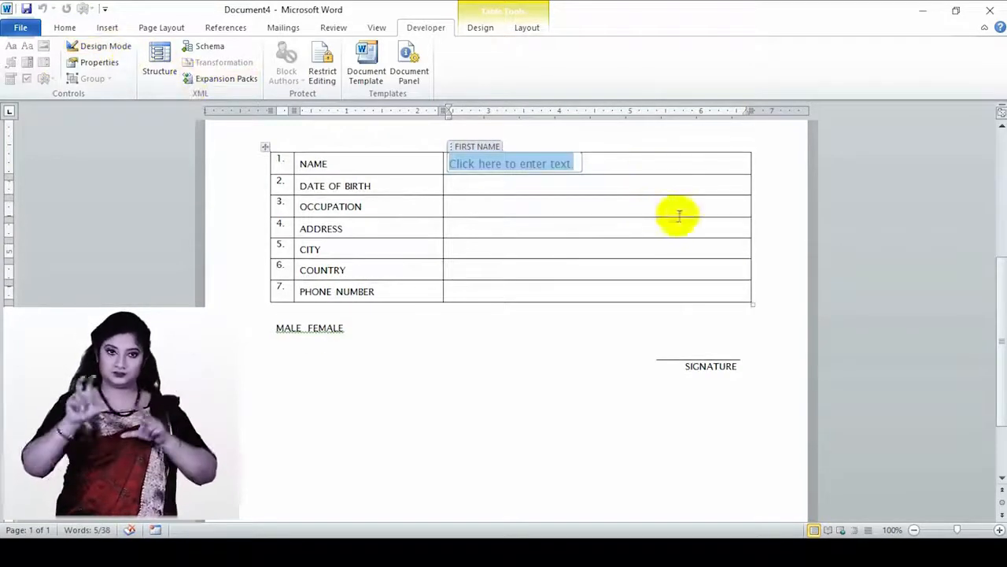
{"action": "left_click", "coordinate": [619, 162]}
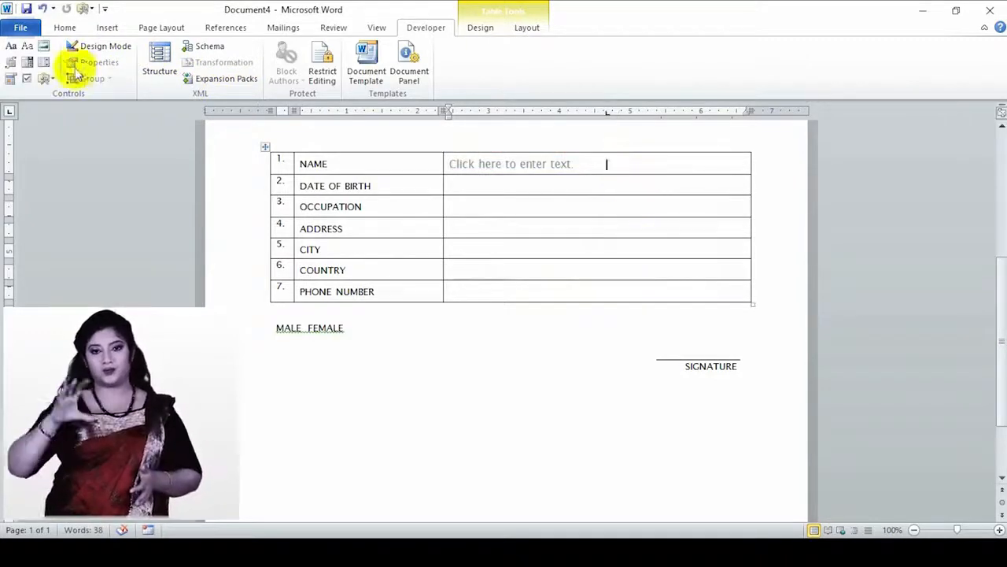
- Insert a plain text control beside FIRST NAME, titled LAST NAME with tag LN
{"action": "left_click", "coordinate": [28, 47]}
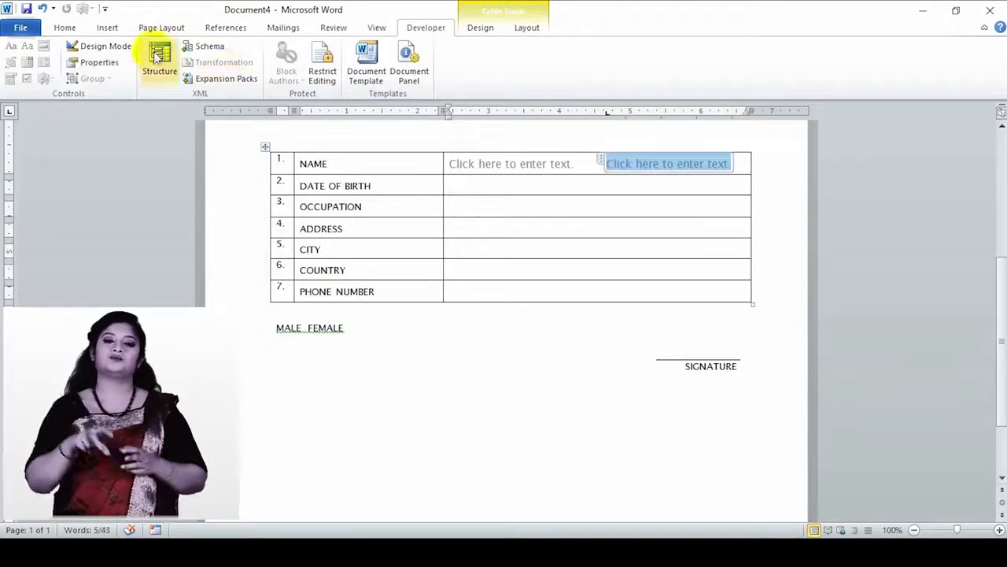
{"action": "left_click", "coordinate": [113, 49]}
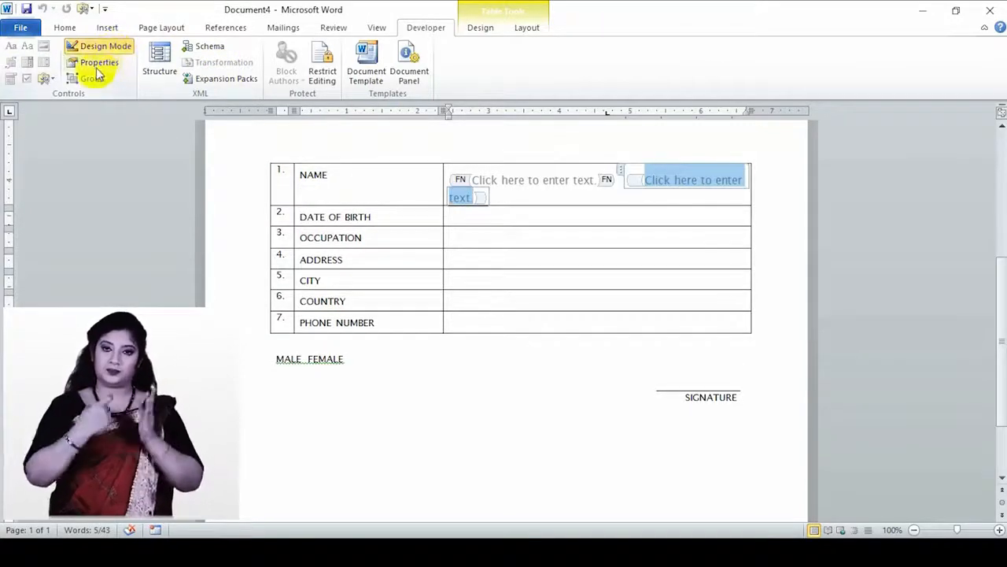
{"action": "left_click", "coordinate": [97, 70]}
{"action": "type", "text": "LAST NAME"}
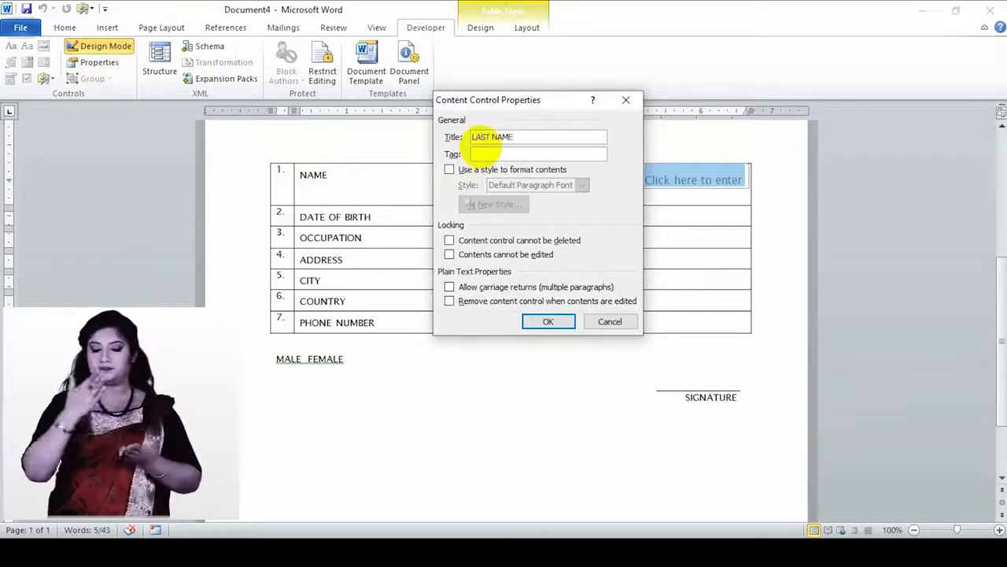
{"action": "left_click", "coordinate": [482, 154]}
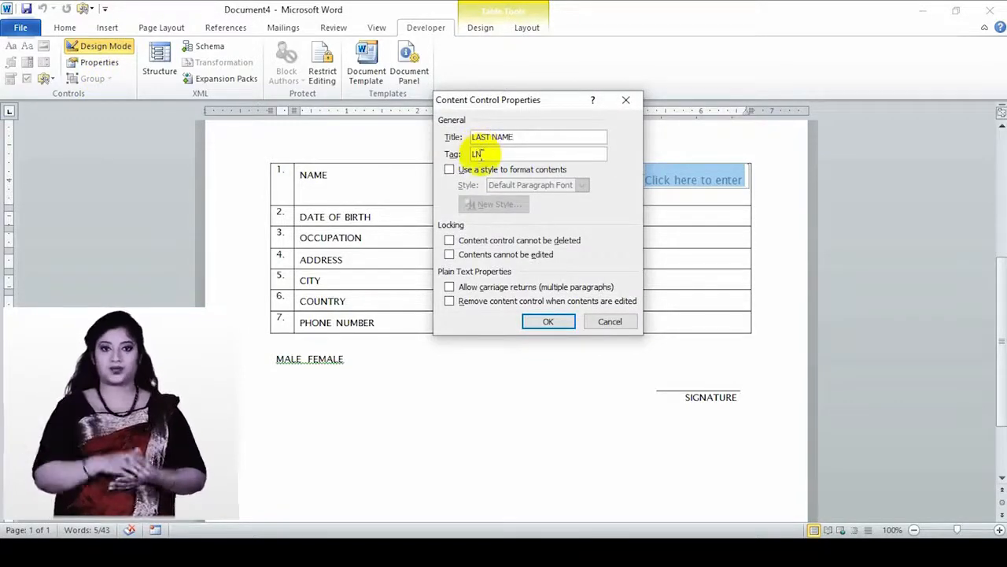
{"action": "left_click", "coordinate": [542, 321]}
{"action": "left_click", "coordinate": [102, 45]}
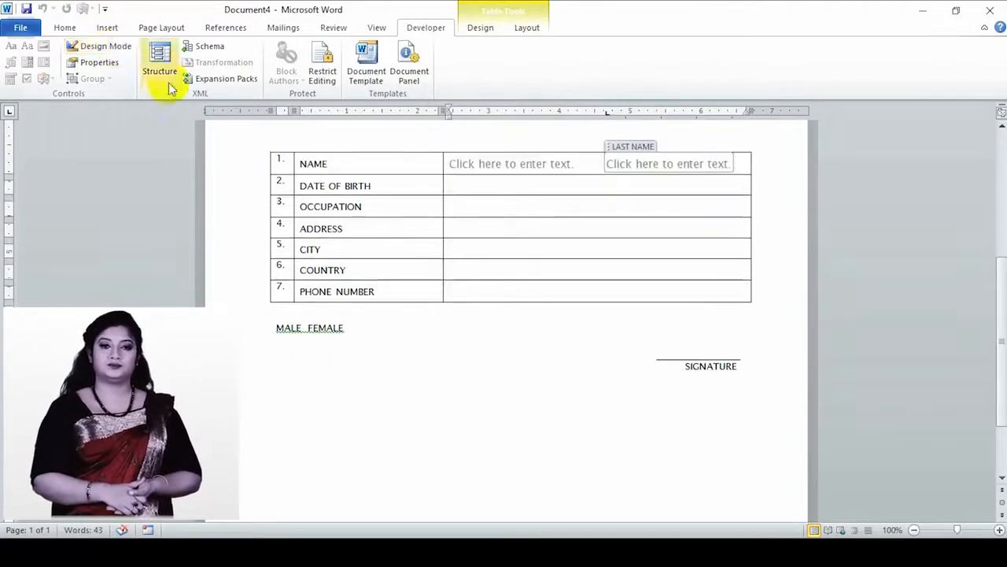
{"action": "left_click", "coordinate": [525, 189]}
- Insert a date picker in the DATE OF BIRTH cell, titled DATE OF BIRTH and tagged BIRTHDAY
{"action": "left_click", "coordinate": [11, 79]}
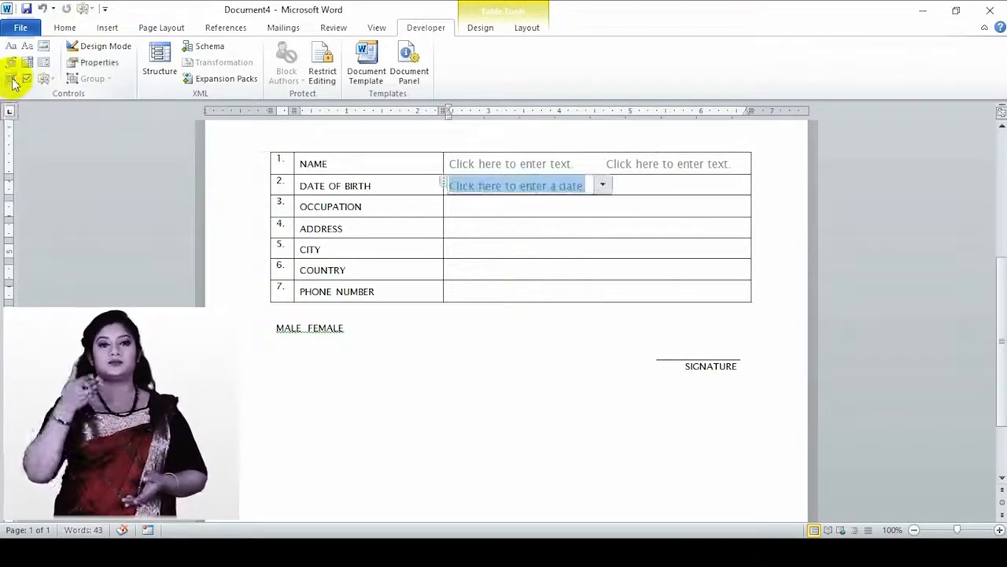
{"action": "left_click", "coordinate": [604, 185]}
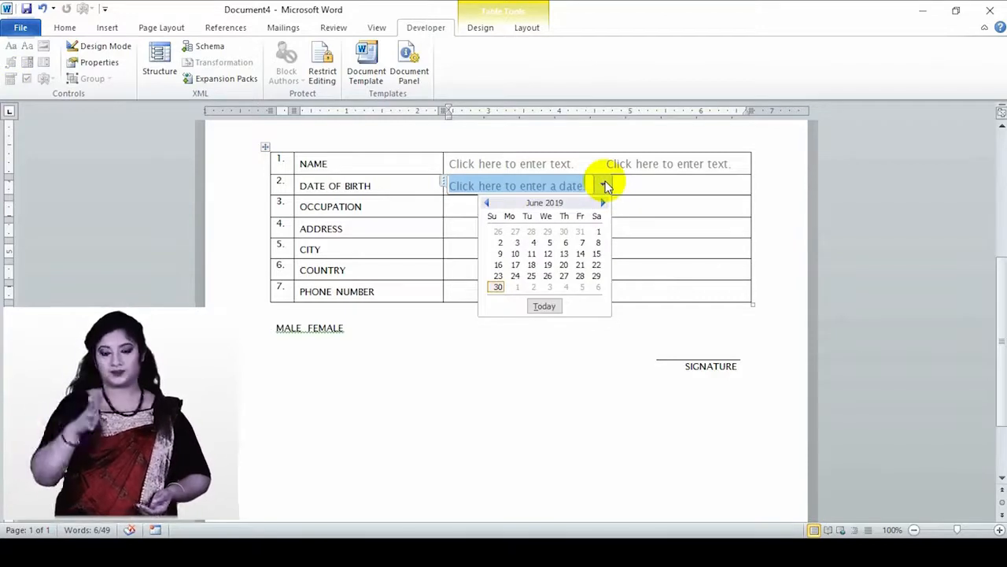
{"action": "left_click", "coordinate": [604, 185]}
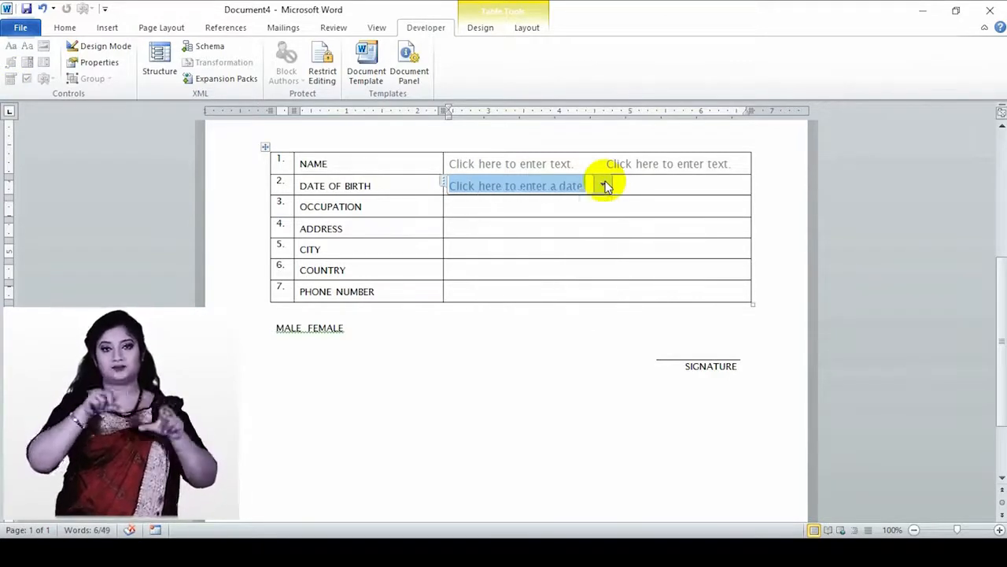
{"action": "left_click", "coordinate": [98, 46]}
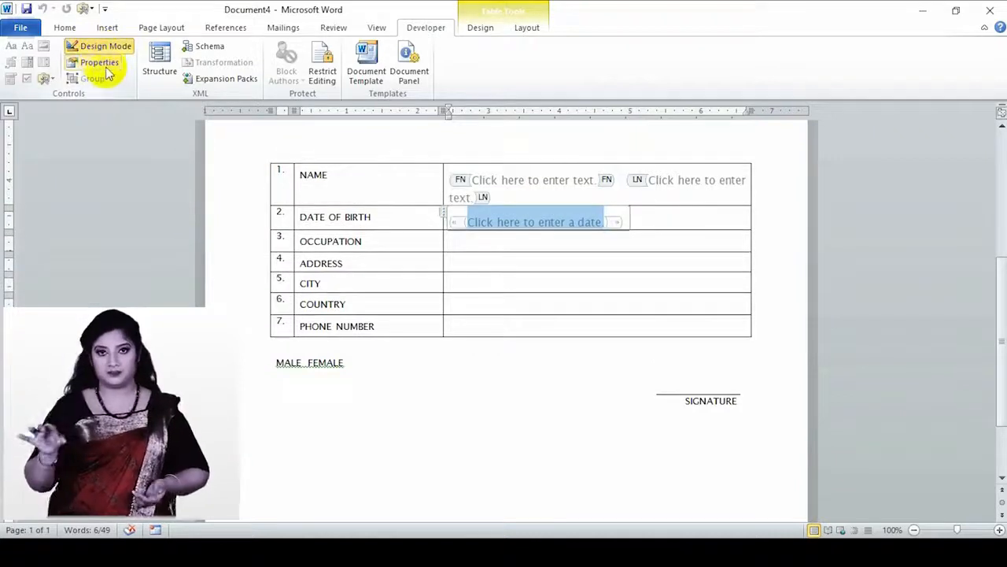
{"action": "left_click", "coordinate": [99, 62]}
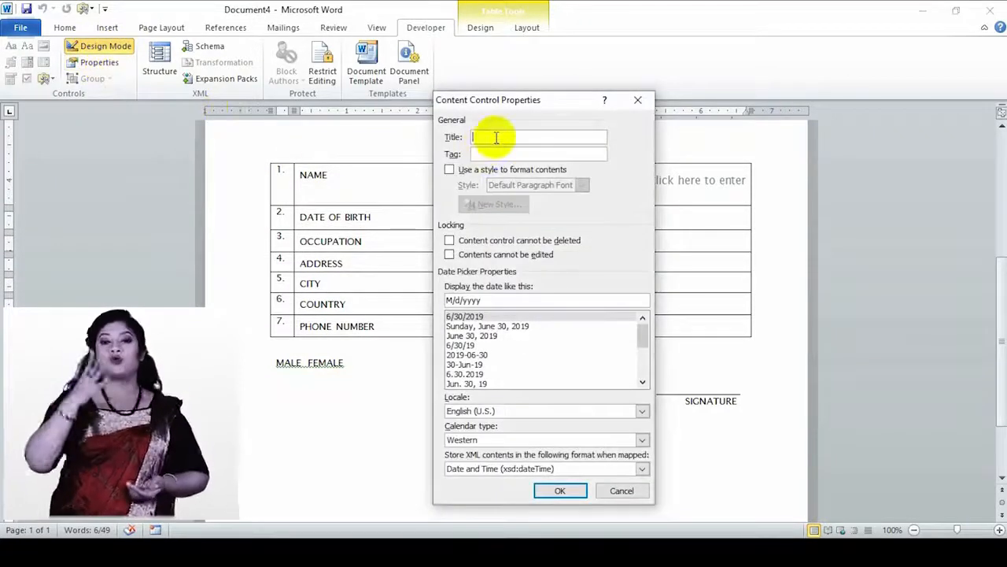
{"action": "type", "text": "BIRTH"}
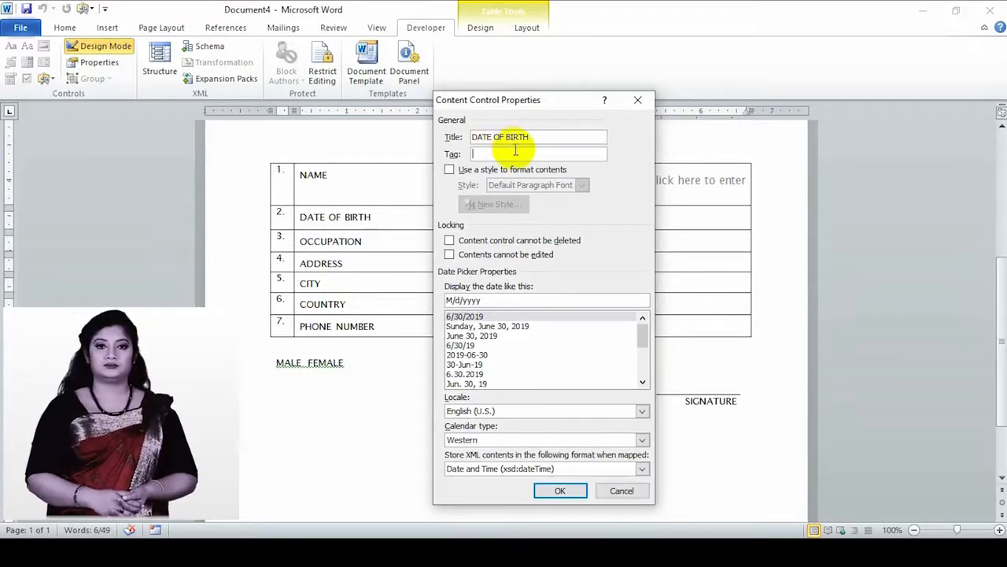
{"action": "type", "text": "DAY"}
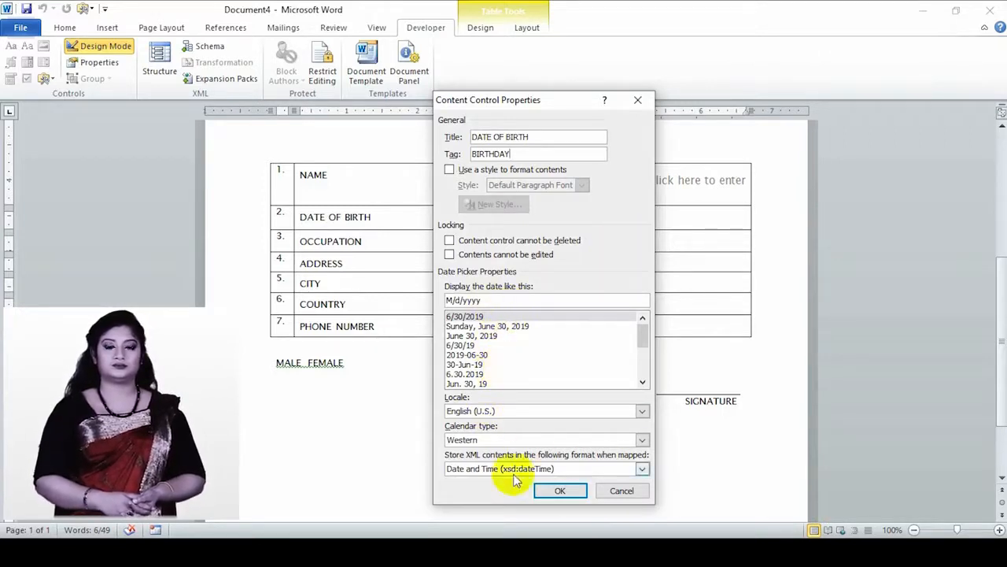
{"action": "left_click", "coordinate": [560, 491]}
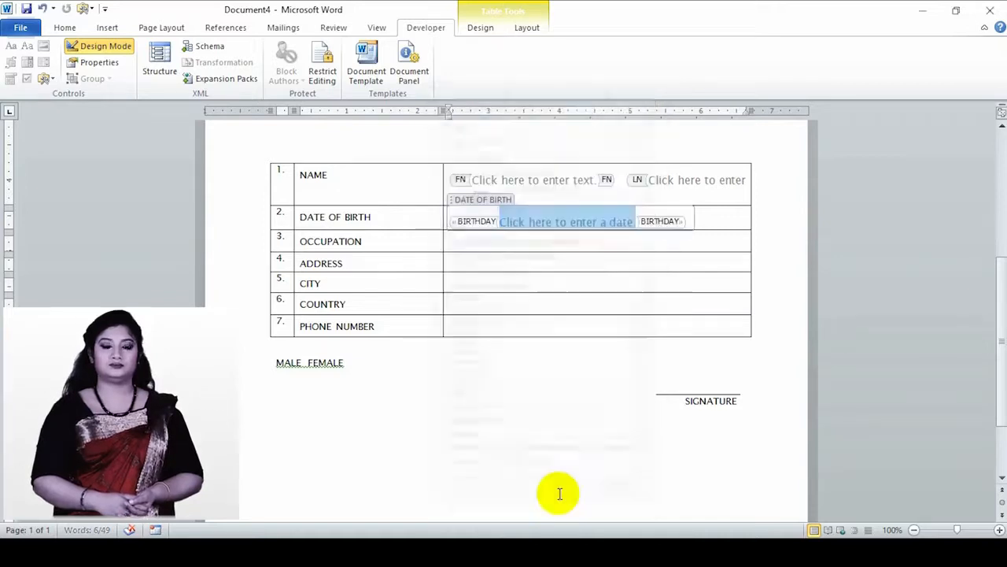
{"action": "left_click", "coordinate": [103, 46]}
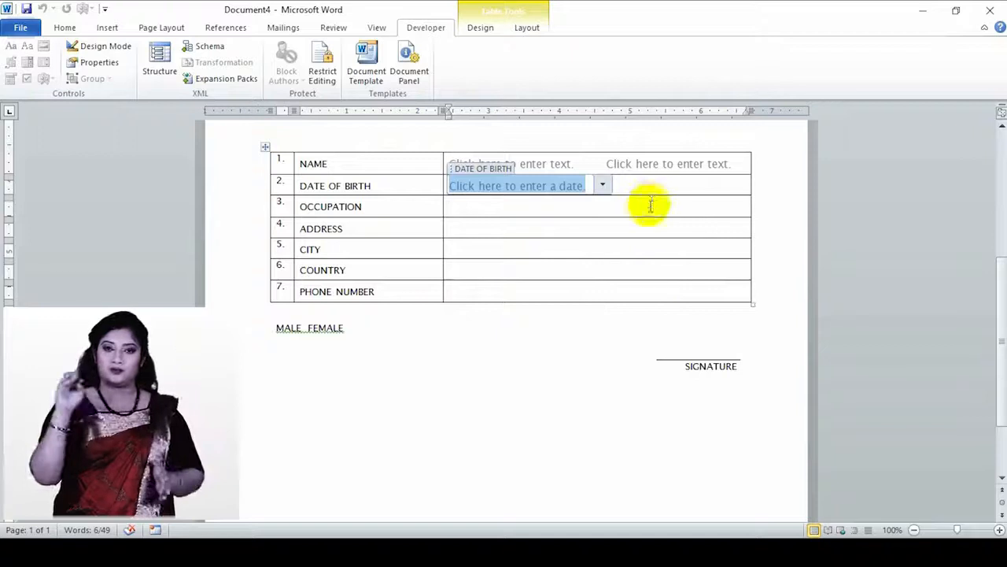
- Test the date picker's calendar, then put the cursor in the OCCUPATION cell
{"action": "left_click", "coordinate": [536, 209]}
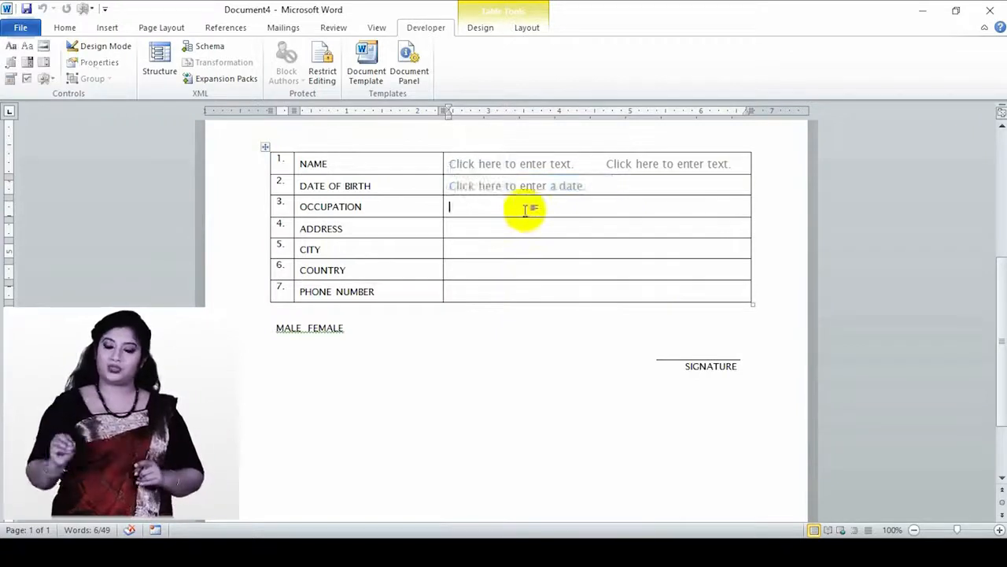
{"action": "left_click", "coordinate": [592, 186]}
{"action": "left_click", "coordinate": [604, 186]}
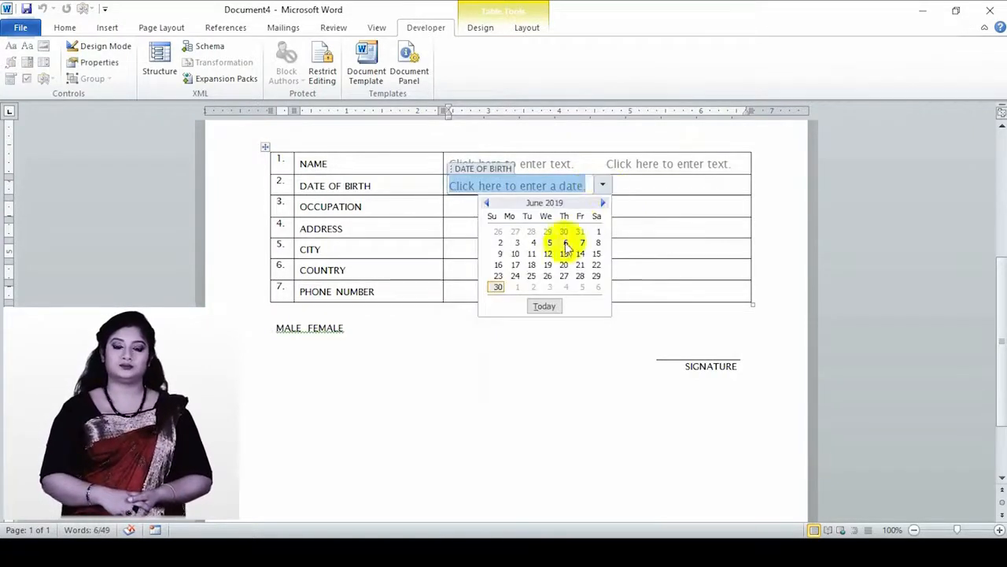
{"action": "left_click", "coordinate": [641, 186]}
{"action": "left_click", "coordinate": [470, 210]}
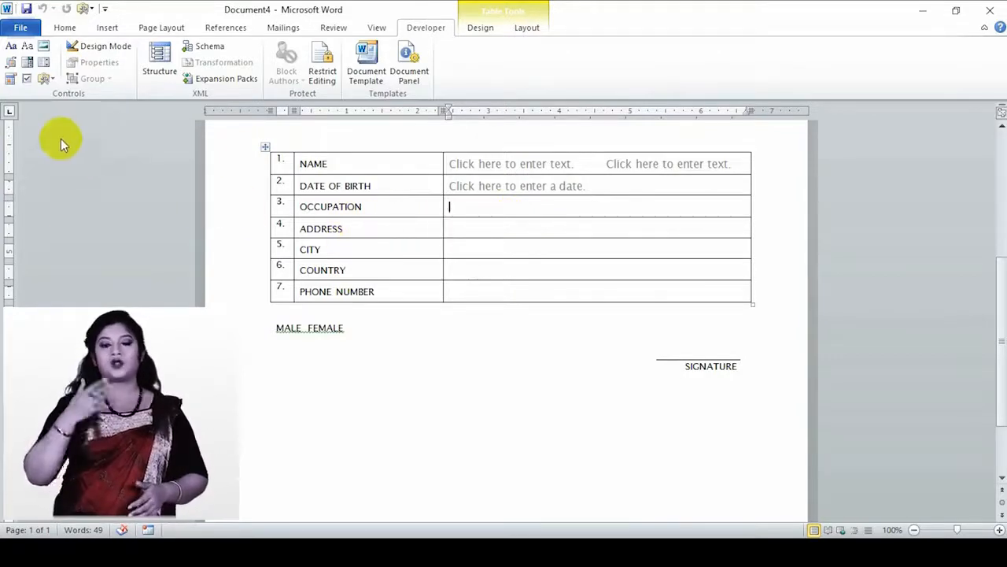
- Insert a drop-down list in the OCCUPATION cell titled DROPDOWN STYLE with tag DS
{"action": "left_click", "coordinate": [46, 71]}
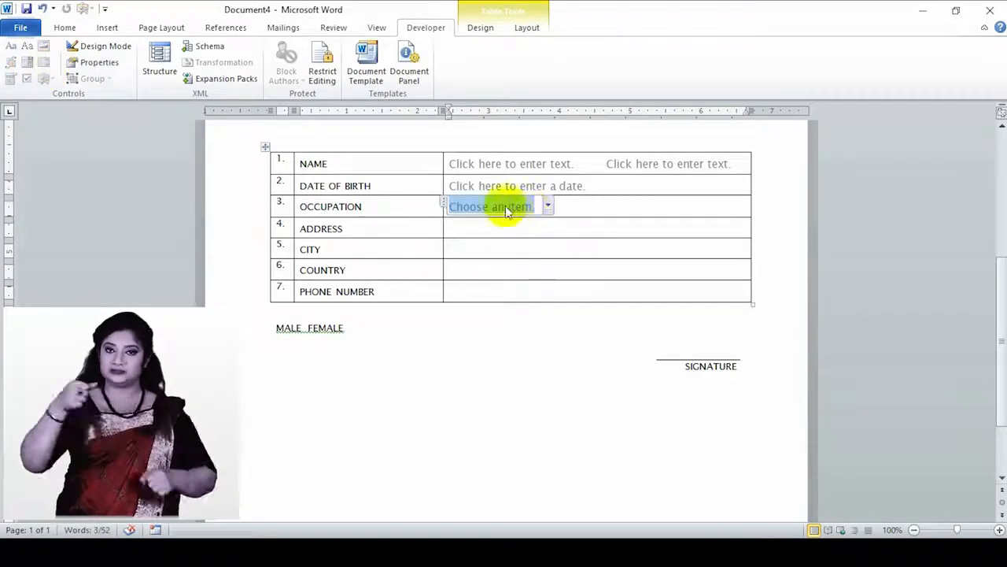
{"action": "left_click", "coordinate": [99, 62]}
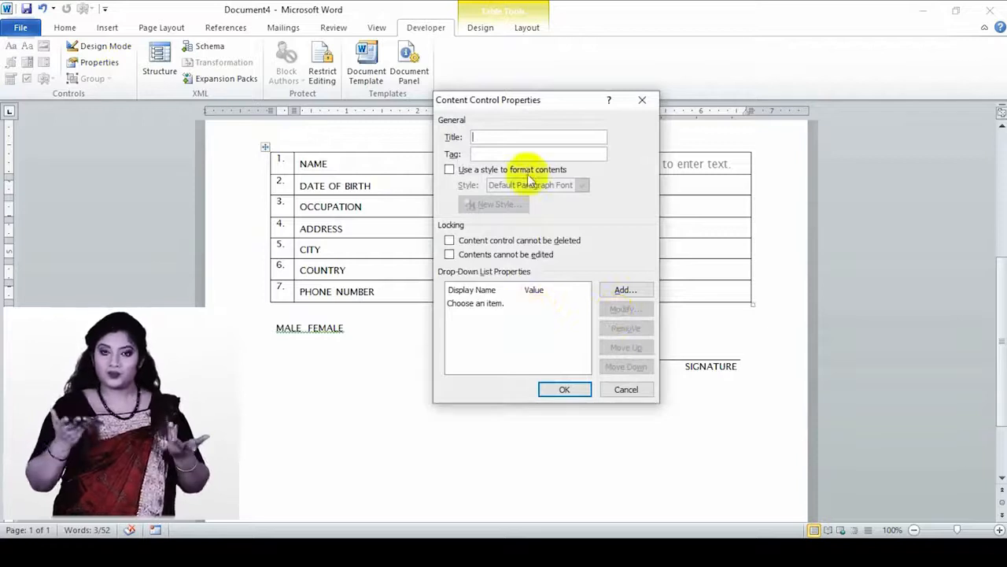
{"action": "type", "text": "D"}
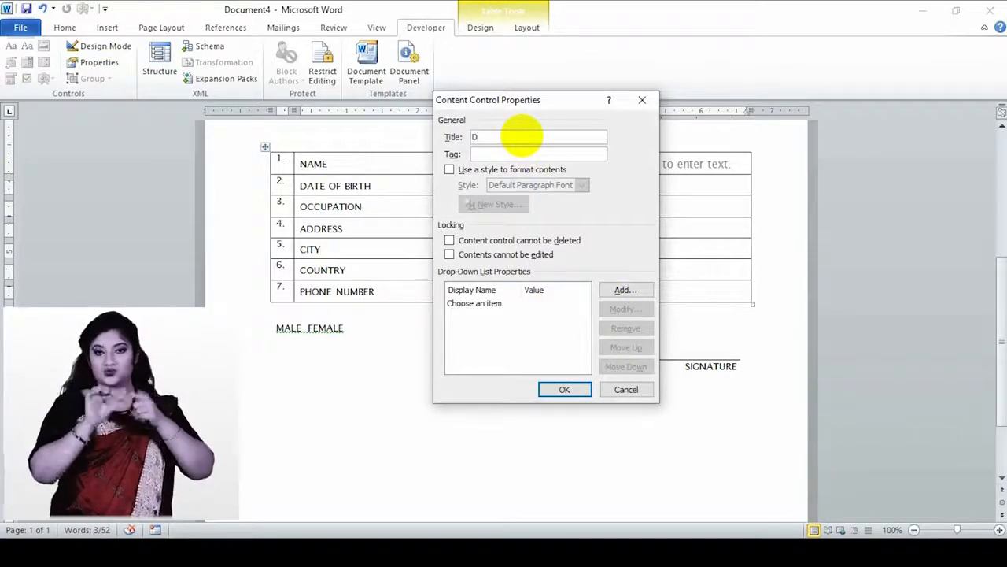
{"action": "type", "text": "ROPDOWN STYLE"}
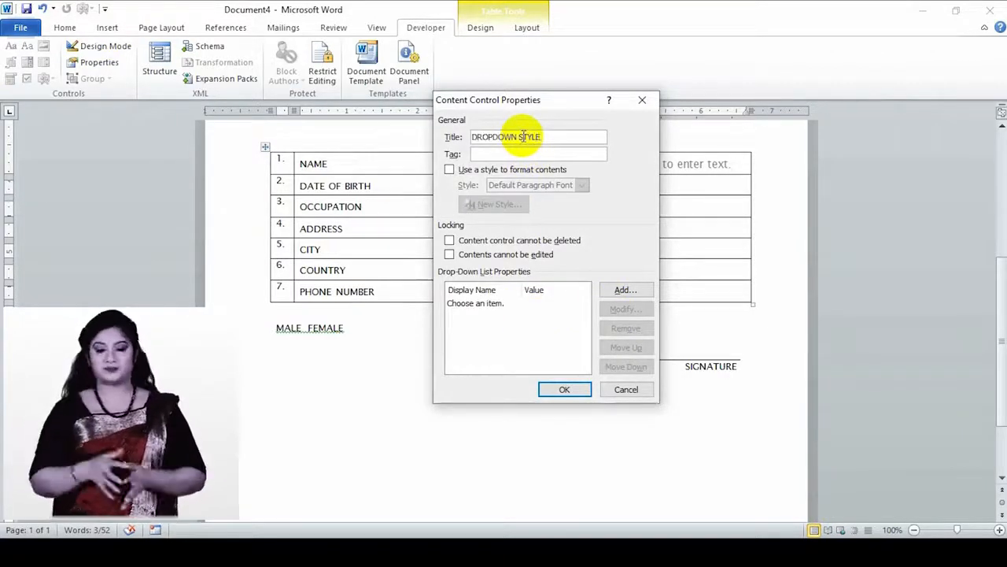
{"action": "left_click", "coordinate": [513, 153]}
{"action": "type", "text": "DS"}
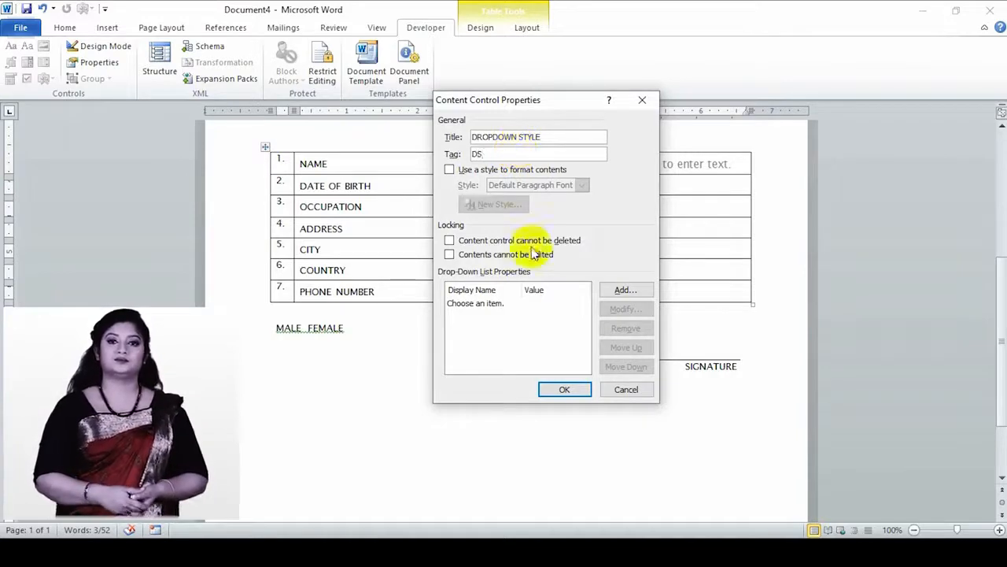
{"action": "left_click", "coordinate": [572, 307]}
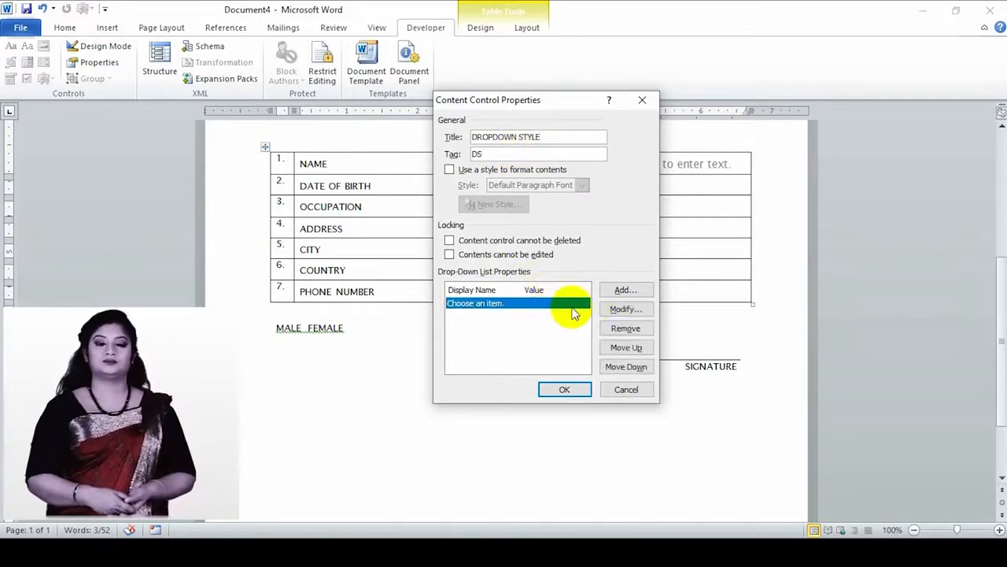
- Replace the default entry with STUDENT and add SERVICE HOLDER as an occupation choice
{"action": "left_click", "coordinate": [626, 309]}
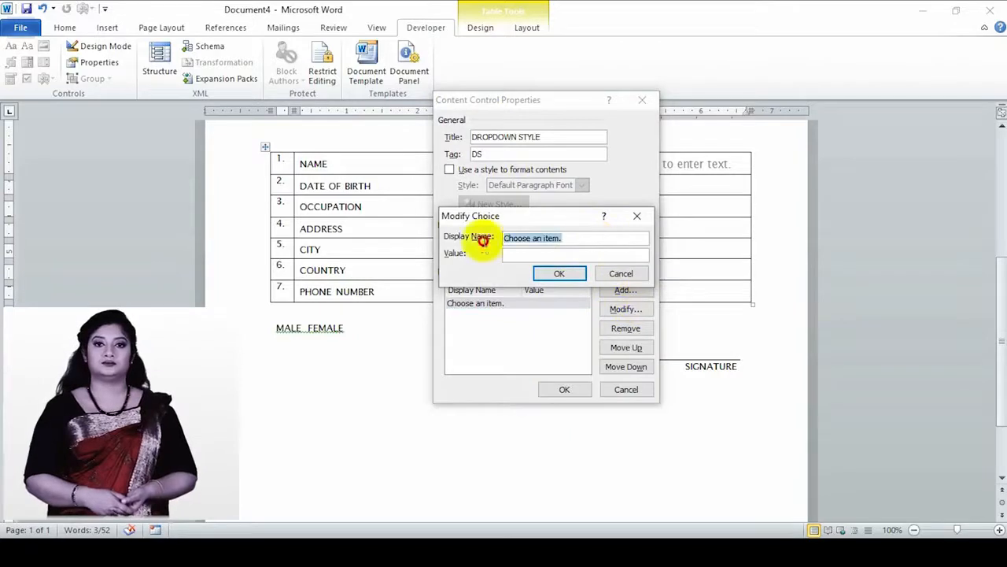
{"action": "type", "text": "STUDENT"}
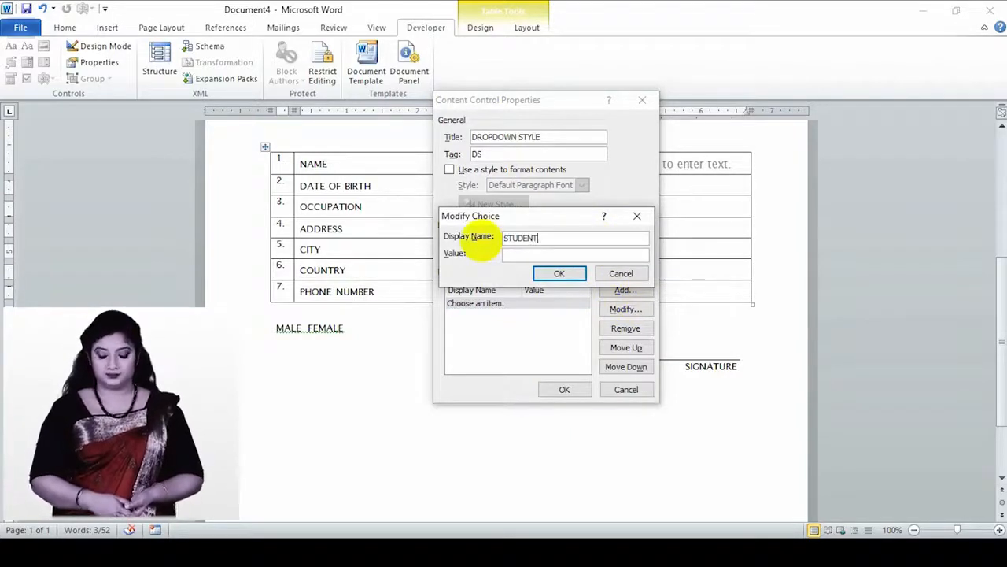
{"action": "left_click", "coordinate": [547, 255]}
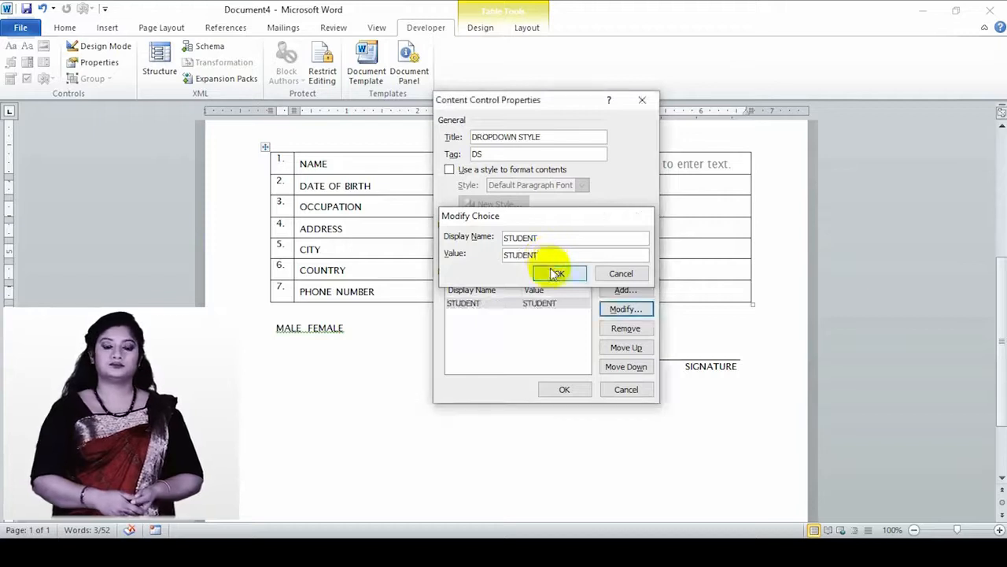
{"action": "left_click", "coordinate": [555, 273]}
{"action": "left_click", "coordinate": [630, 291]}
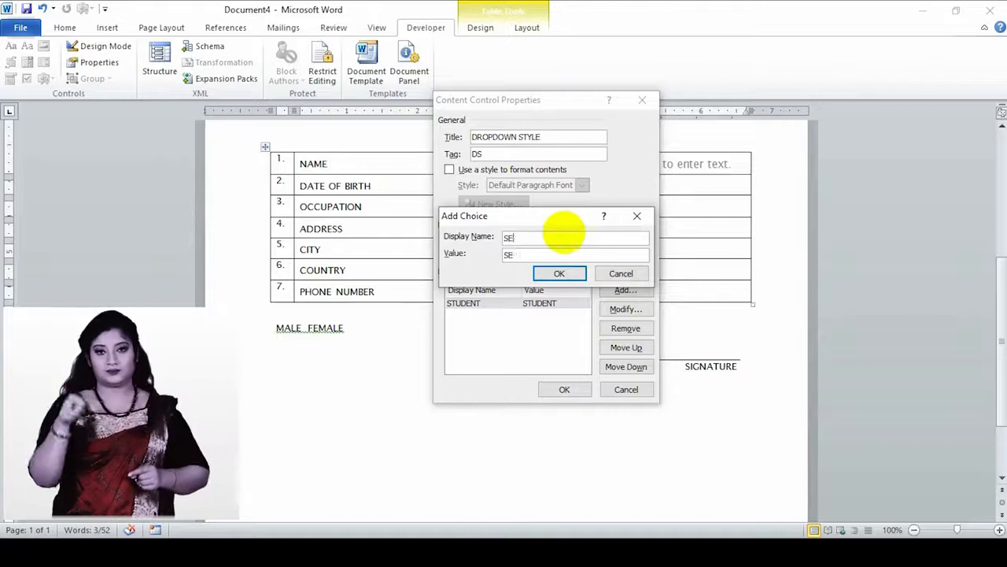
{"action": "type", "text": "SERVICE HOLE"}
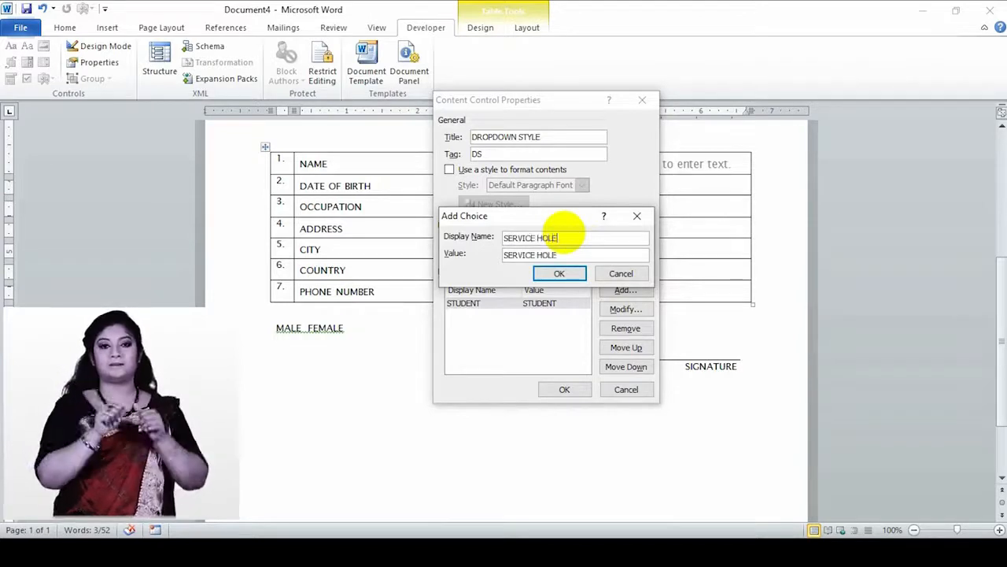
{"action": "key", "text": "BackSpace"}
{"action": "type", "text": "DER"}
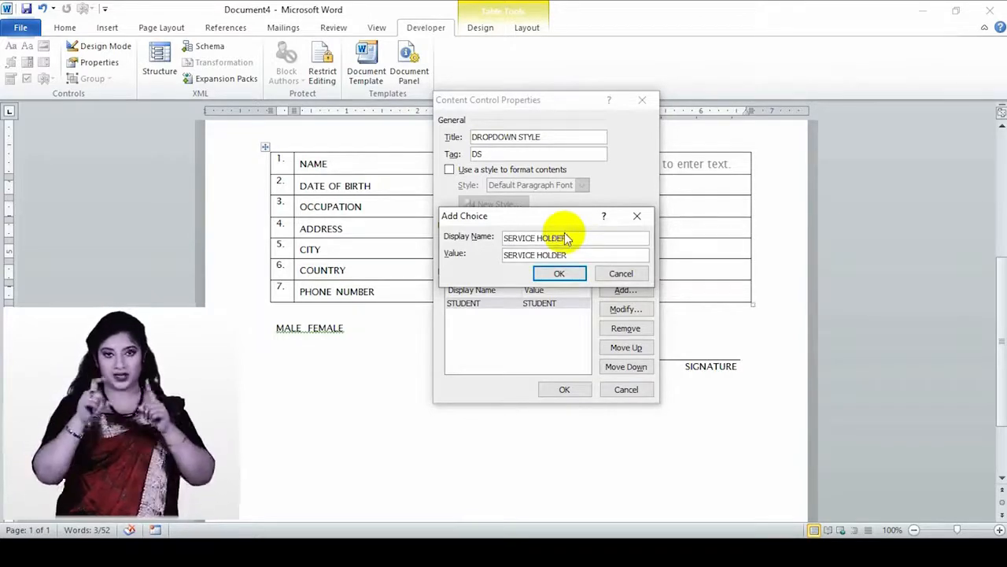
{"action": "left_click", "coordinate": [564, 276]}
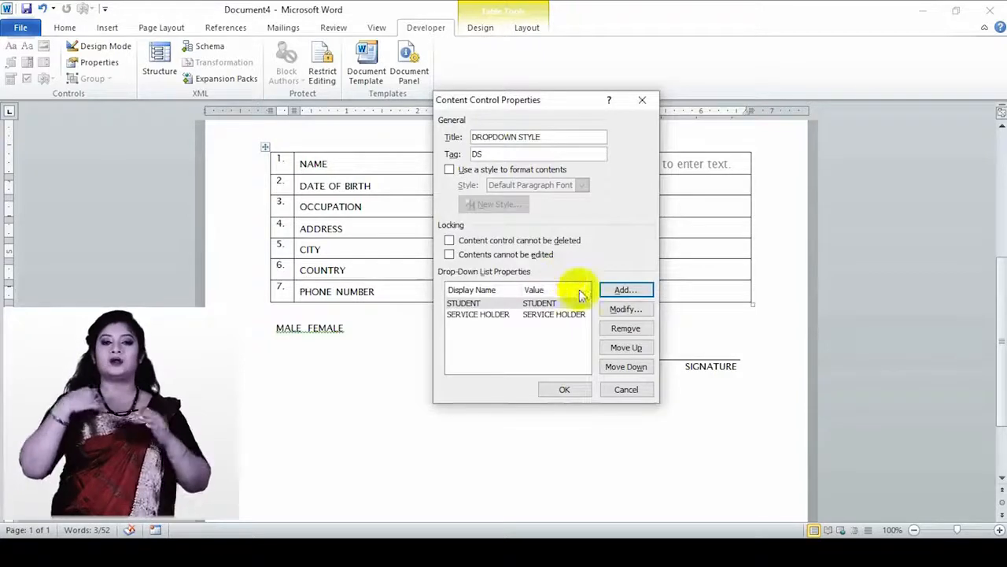
- Add HOUSEWIFE as a third choice and confirm the drop-down properties
{"action": "left_click", "coordinate": [623, 291]}
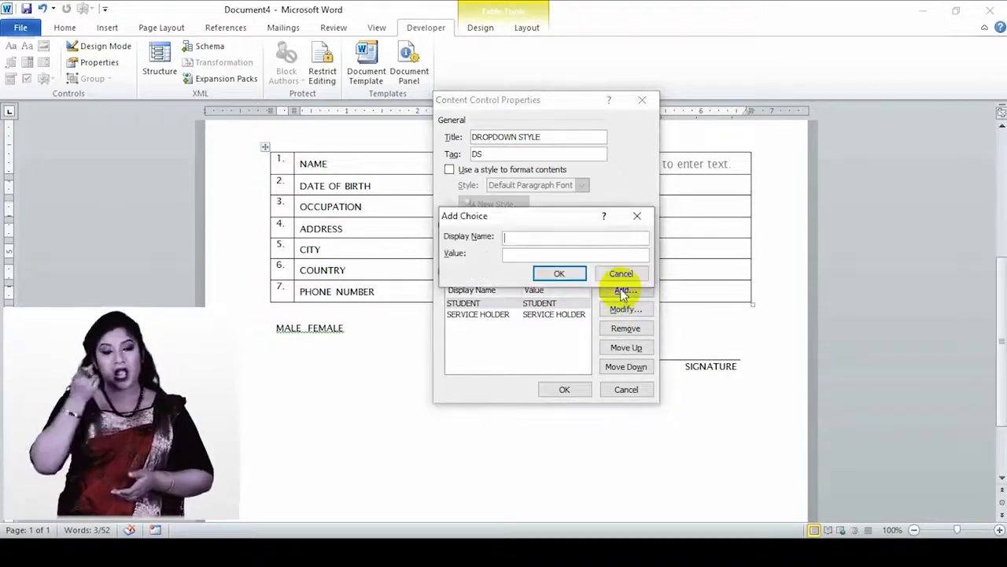
{"action": "type", "text": "HOUSEWIFE"}
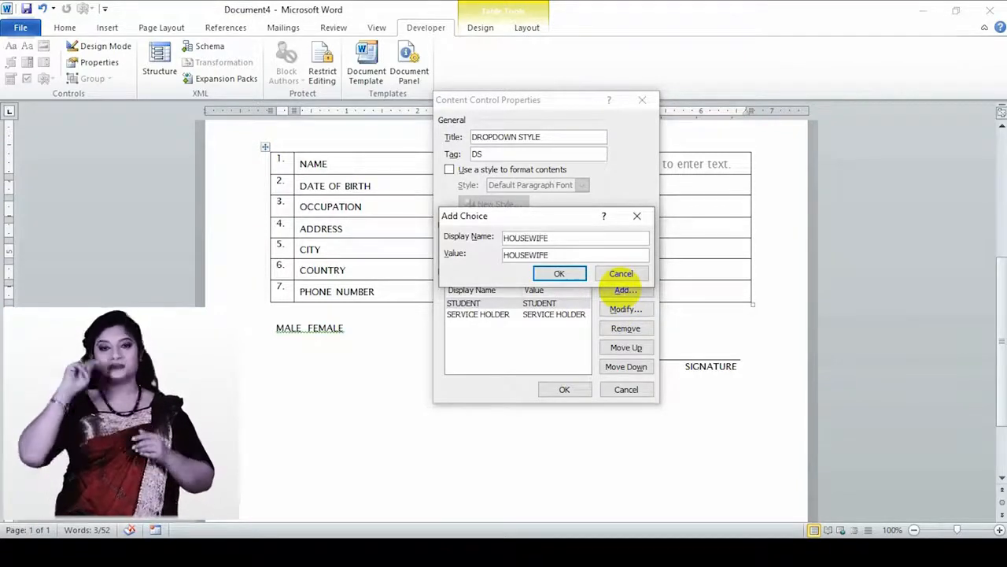
{"action": "left_click", "coordinate": [573, 274]}
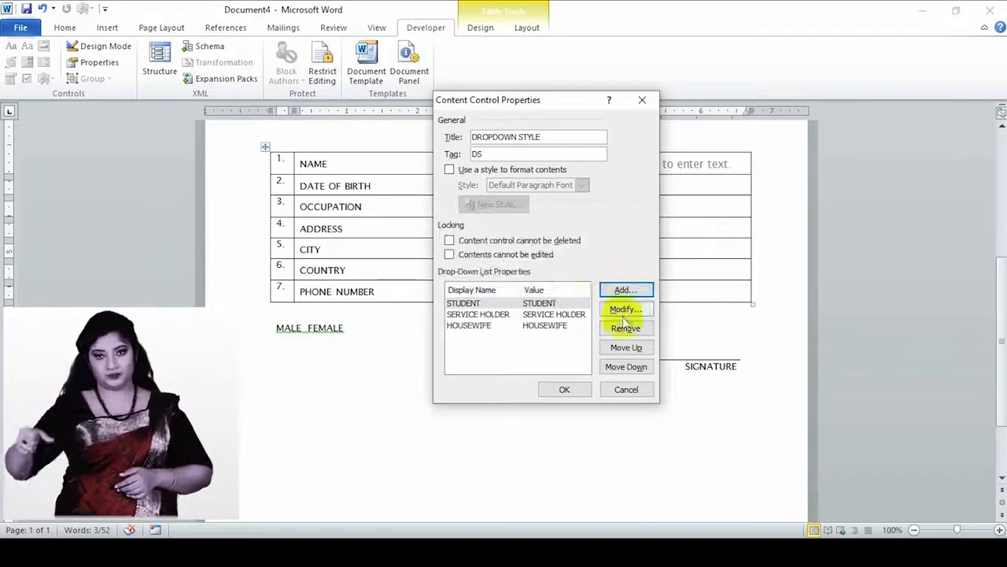
{"action": "left_click", "coordinate": [566, 390]}
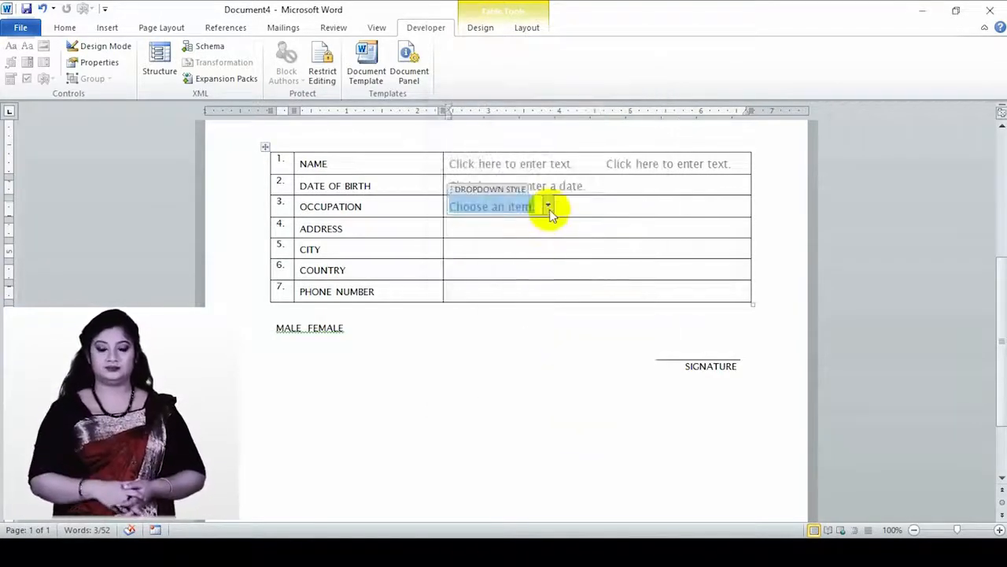
{"action": "left_click", "coordinate": [549, 208]}
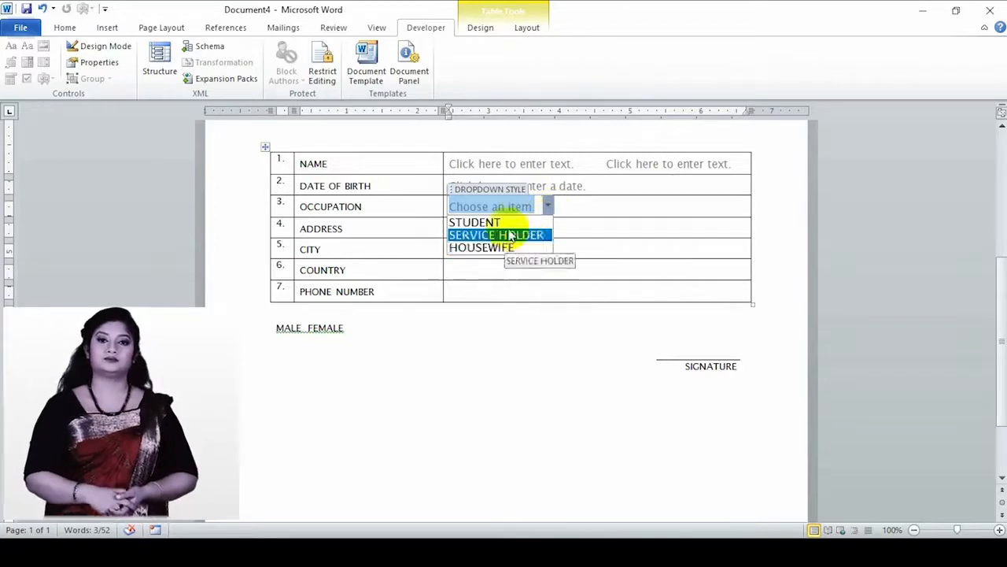
{"action": "left_click", "coordinate": [549, 206]}
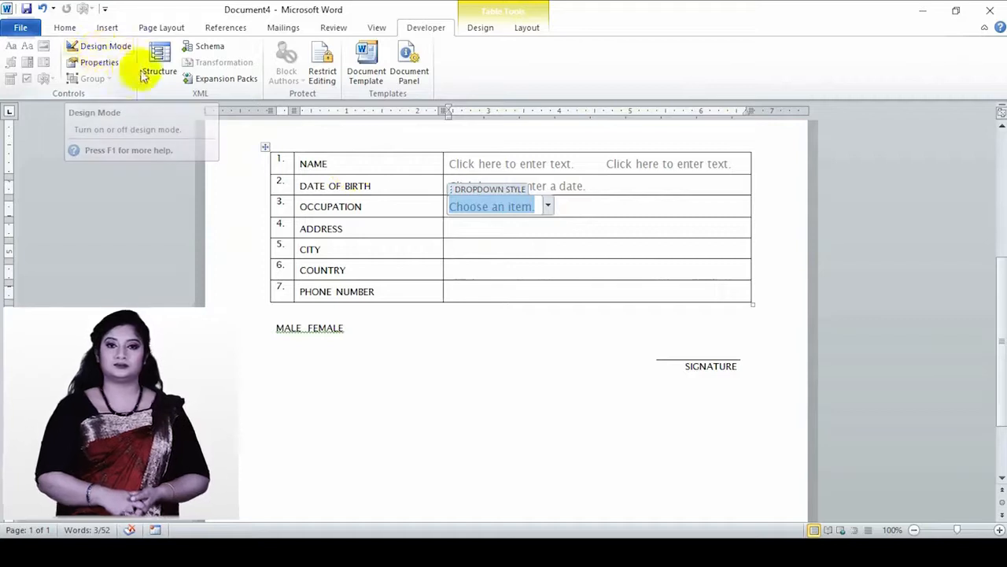
{"action": "left_click", "coordinate": [79, 45]}
{"action": "left_click", "coordinate": [79, 46]}
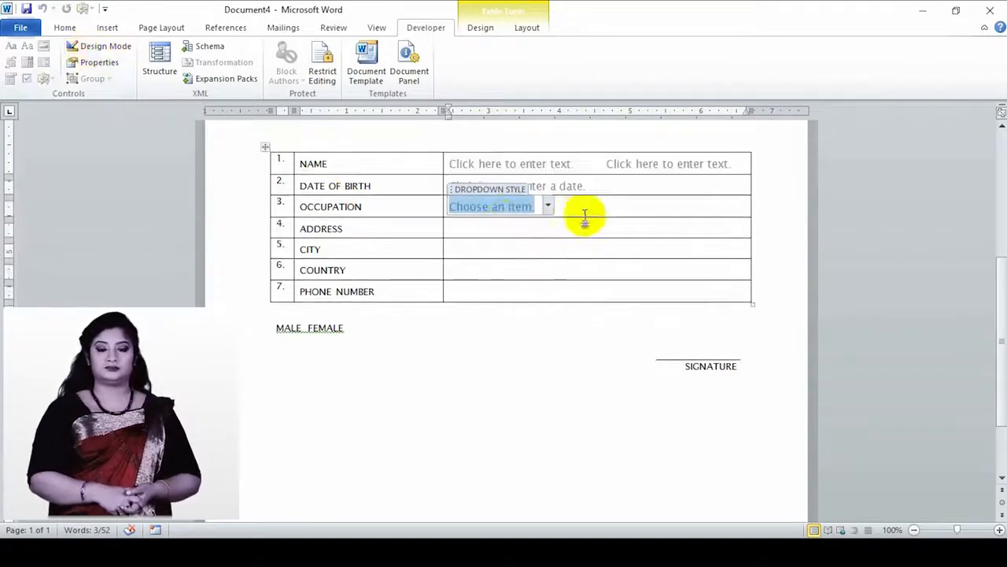
{"action": "left_click", "coordinate": [515, 230]}
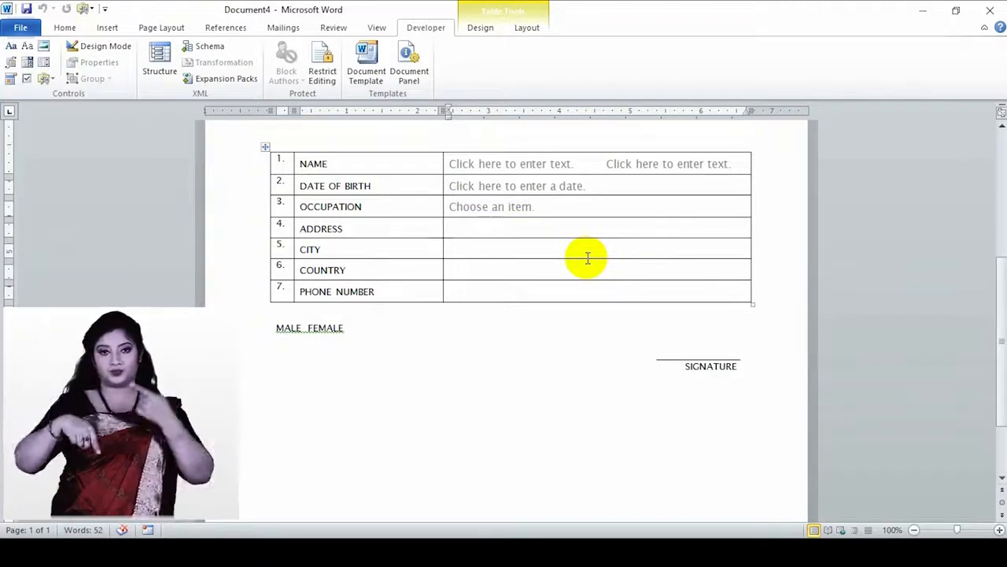
- Insert a plain text field in the ADDRESS cell, titled ADDRESS with tag AD
{"action": "left_click", "coordinate": [27, 55]}
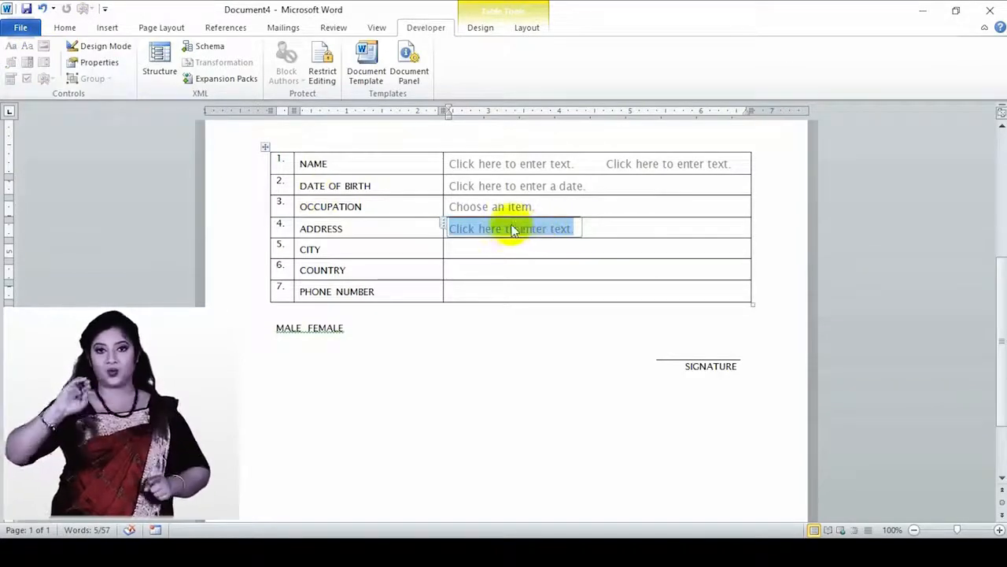
{"action": "left_click", "coordinate": [99, 63]}
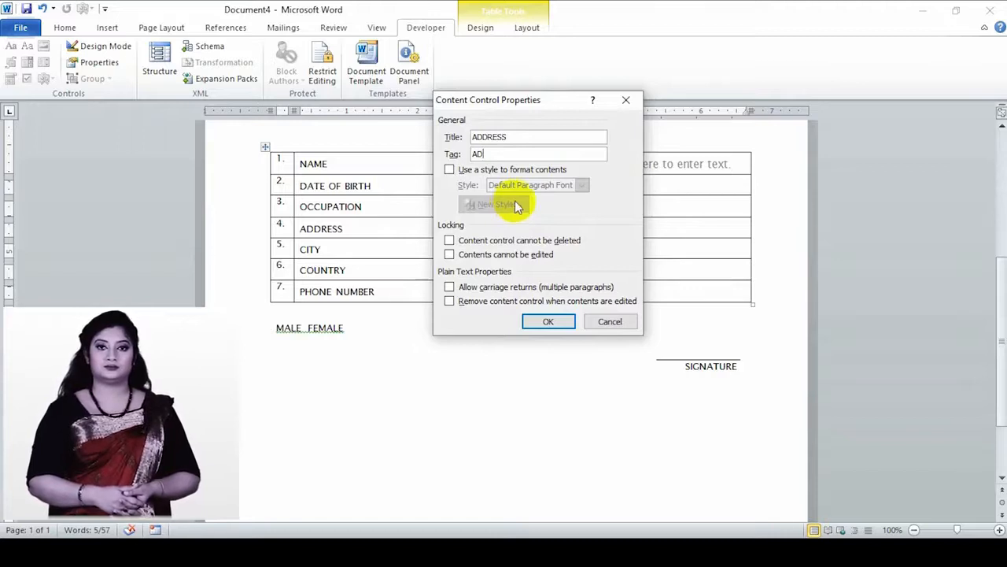
{"action": "left_click", "coordinate": [532, 318]}
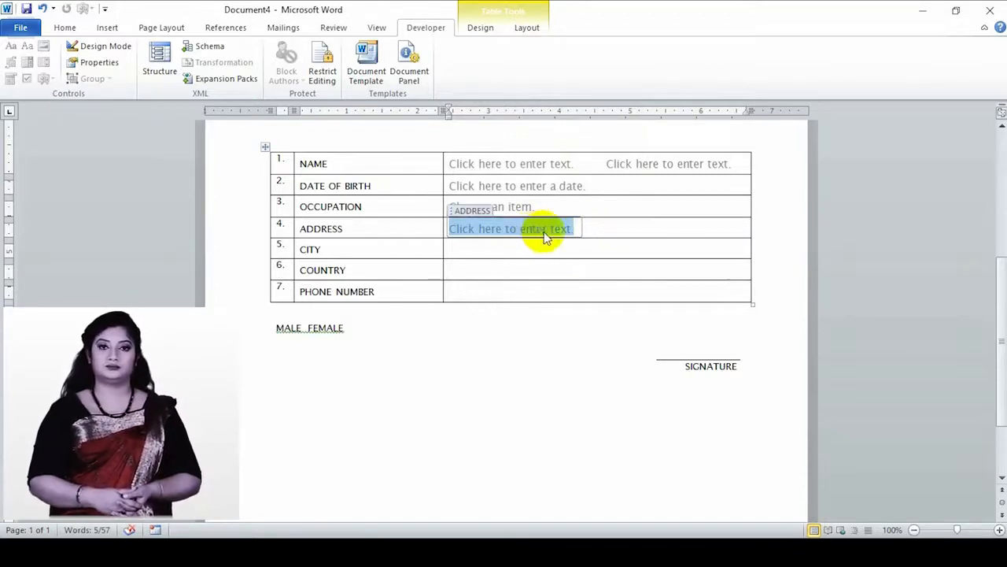
{"action": "left_click", "coordinate": [463, 252]}
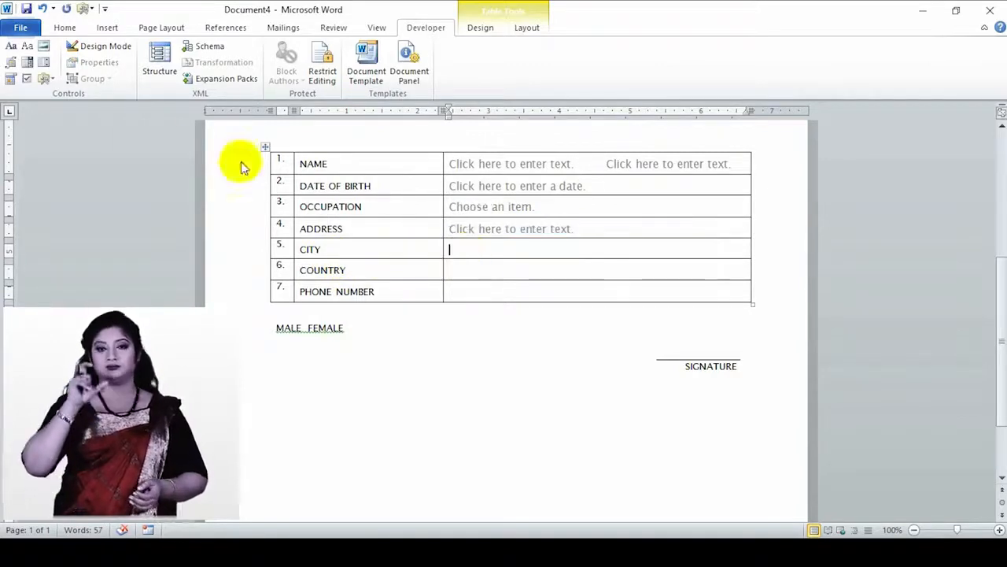
- Insert a combo box in the CITY cell, titled CITY with tag CT
{"action": "left_click", "coordinate": [27, 65]}
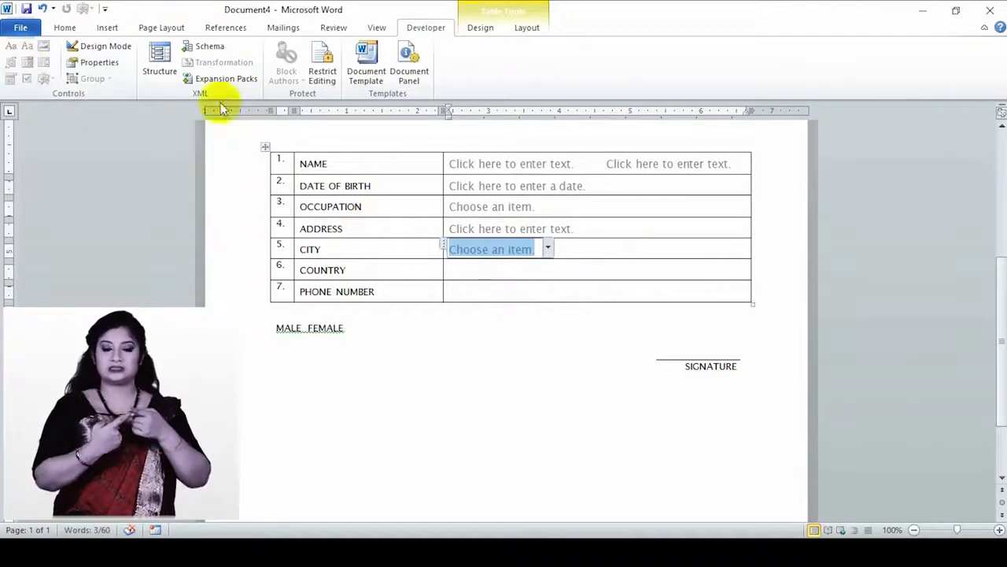
{"action": "left_click", "coordinate": [99, 62]}
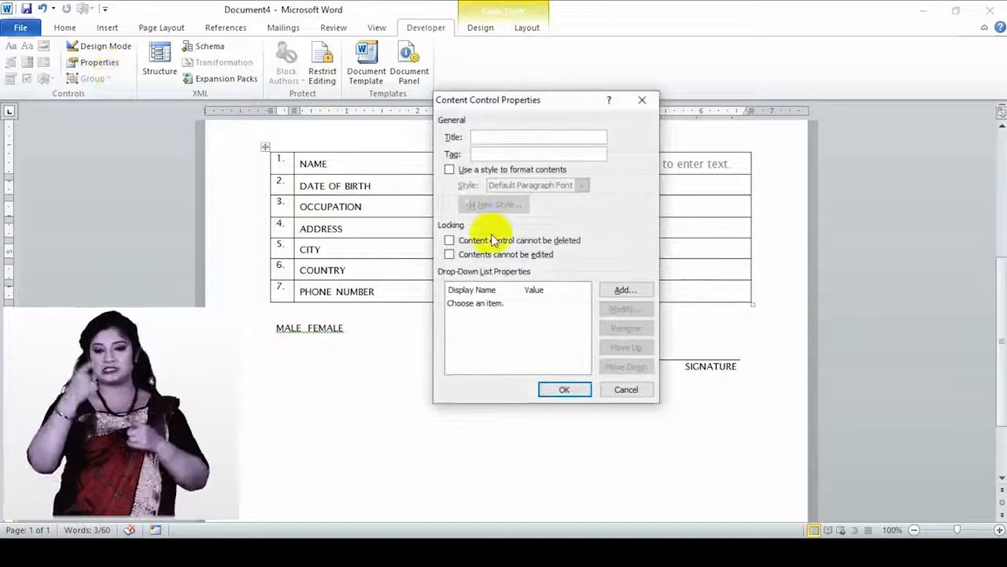
{"action": "left_click_drag", "start_coordinate": [558, 107], "coordinate": [809, 117]}
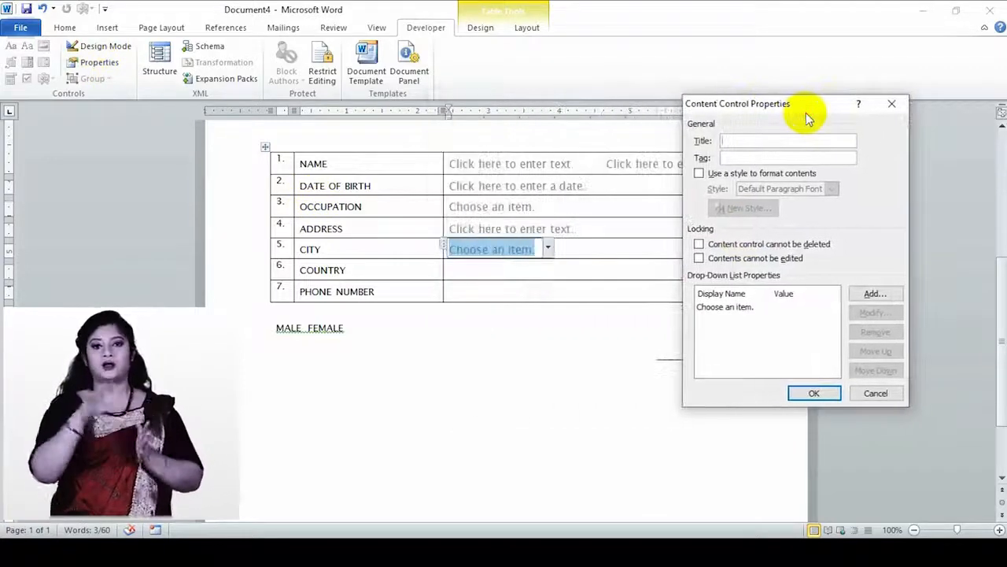
{"action": "left_click", "coordinate": [783, 139]}
{"action": "type", "text": "COTY"}
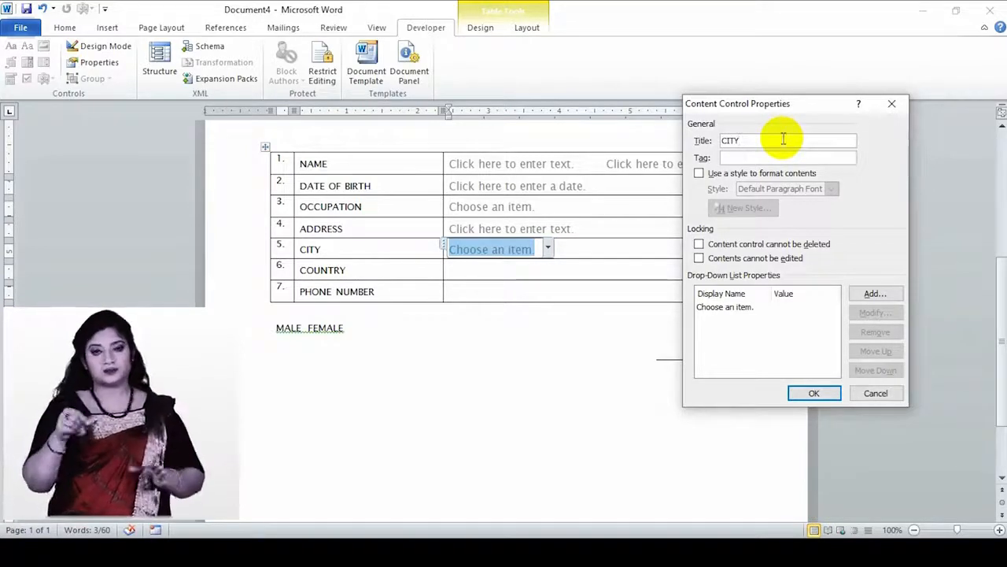
{"action": "left_click", "coordinate": [763, 160]}
{"action": "type", "text": "C"}
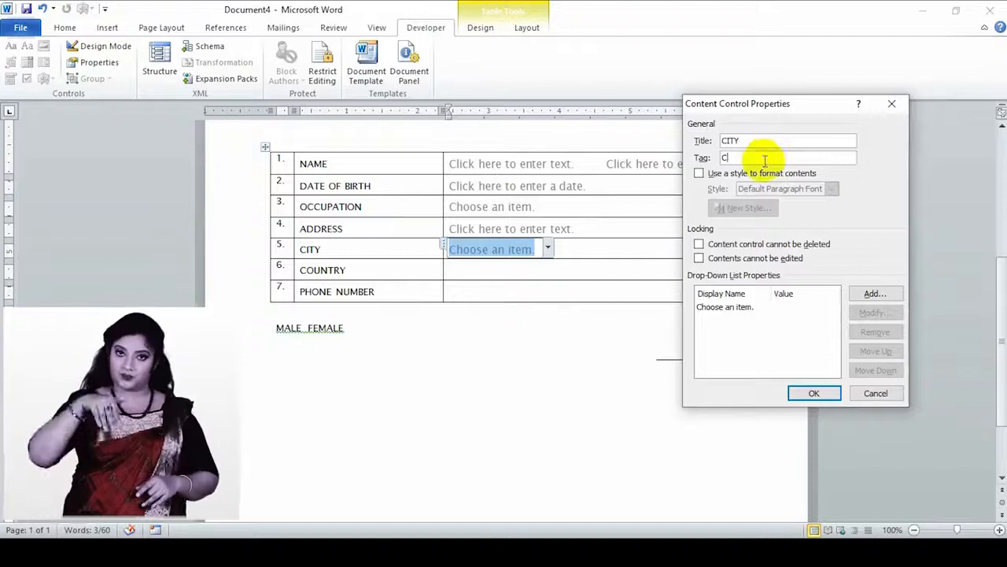
{"action": "type", "text": "T"}
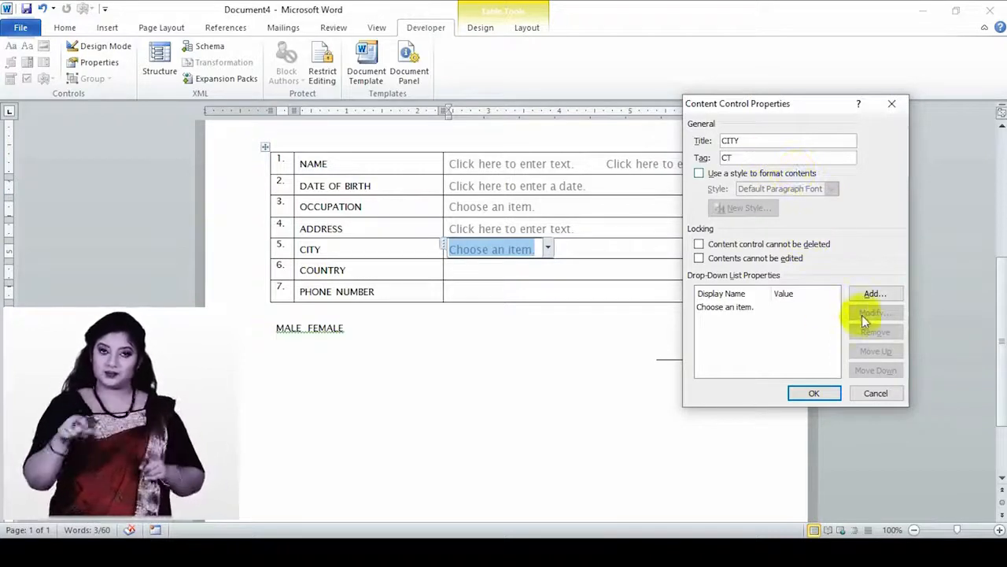
- Replace the placeholder choice with DHAKA as the first city
{"action": "left_click", "coordinate": [744, 313]}
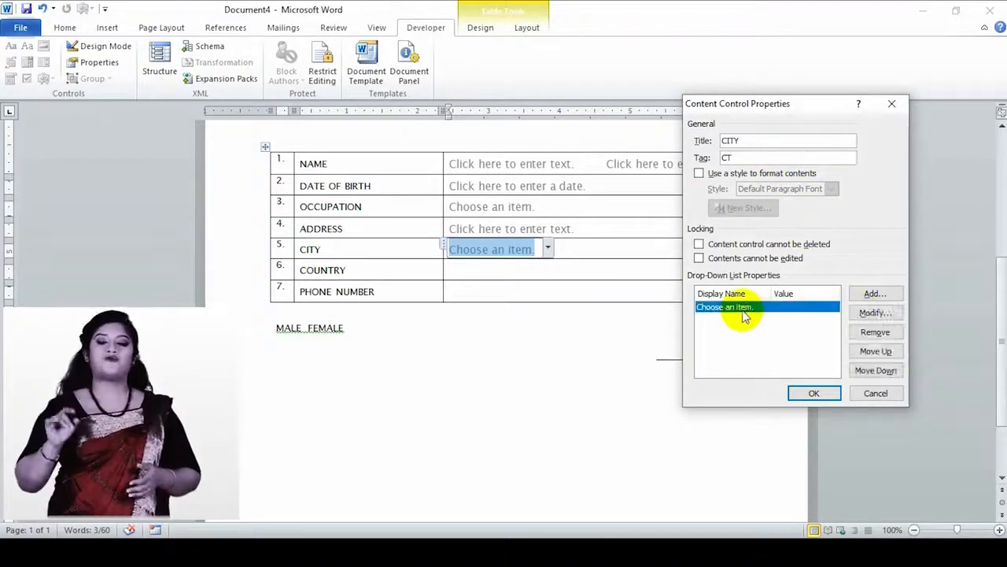
{"action": "left_click", "coordinate": [875, 312]}
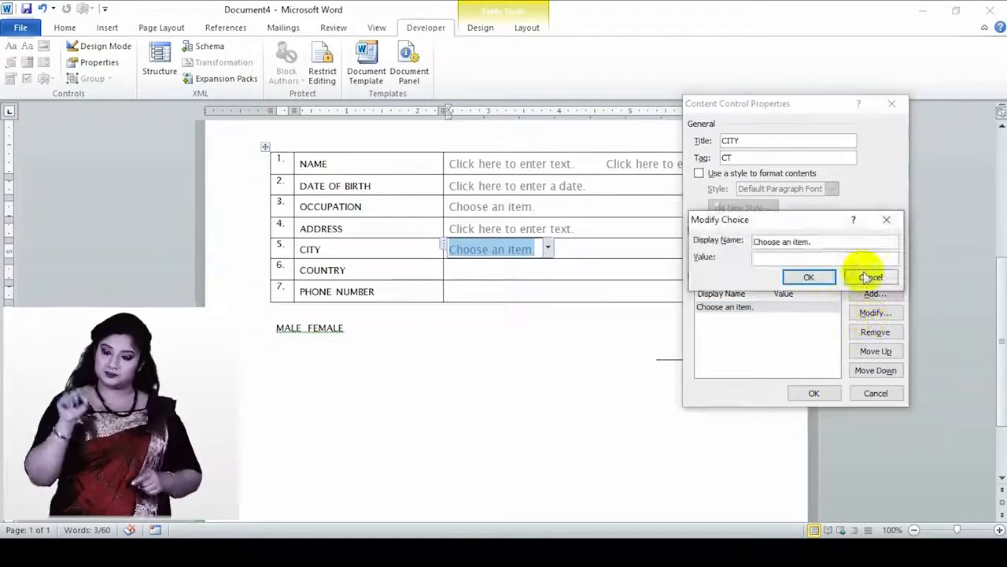
{"action": "left_click_drag", "start_coordinate": [824, 244], "coordinate": [754, 243]}
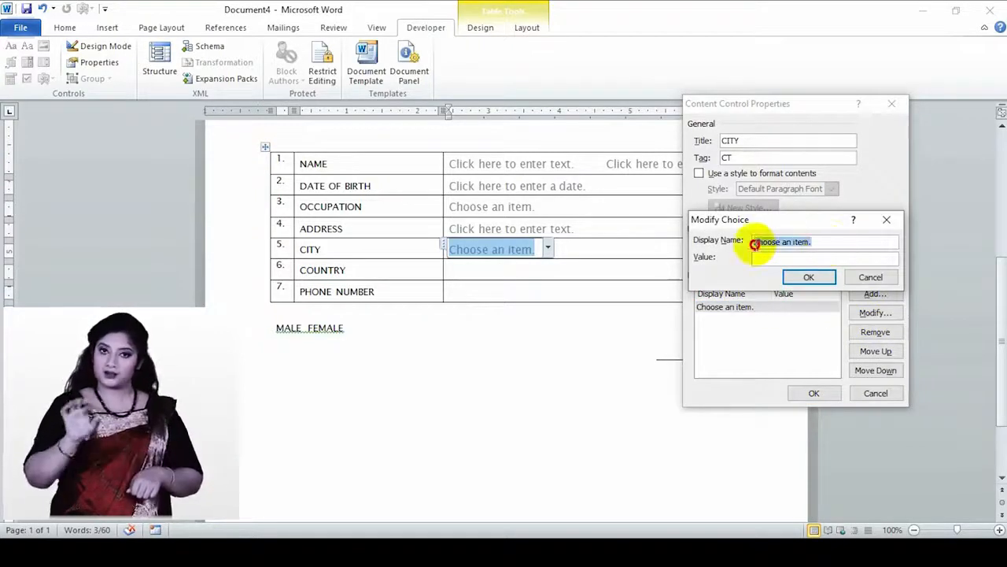
{"action": "type", "text": "DHAKA"}
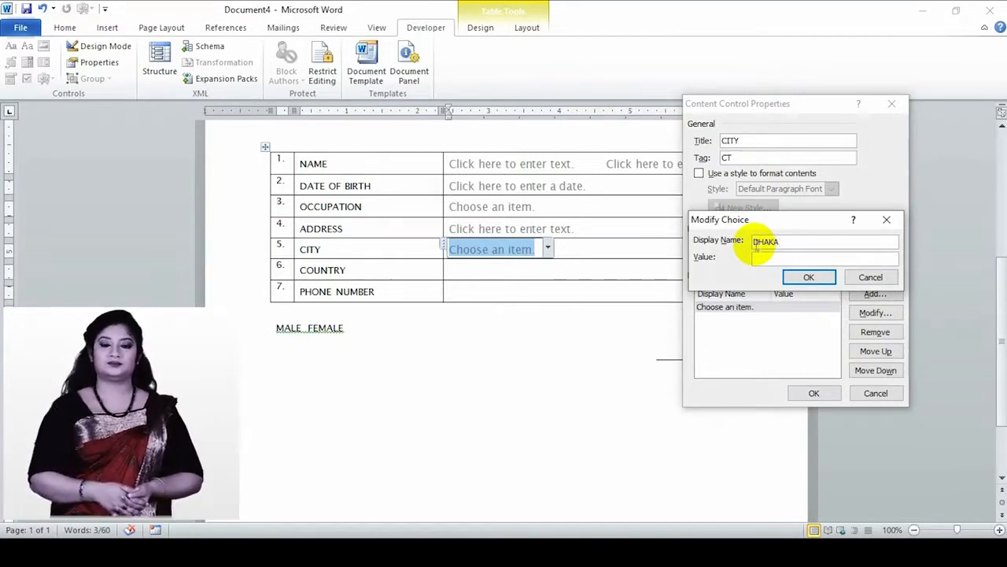
{"action": "left_click", "coordinate": [767, 258]}
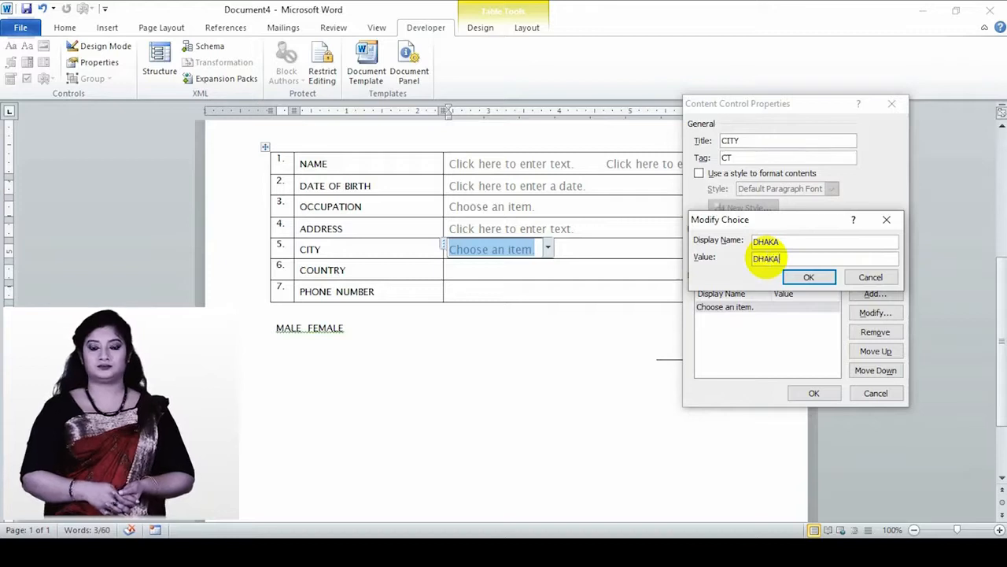
{"action": "left_click", "coordinate": [805, 275]}
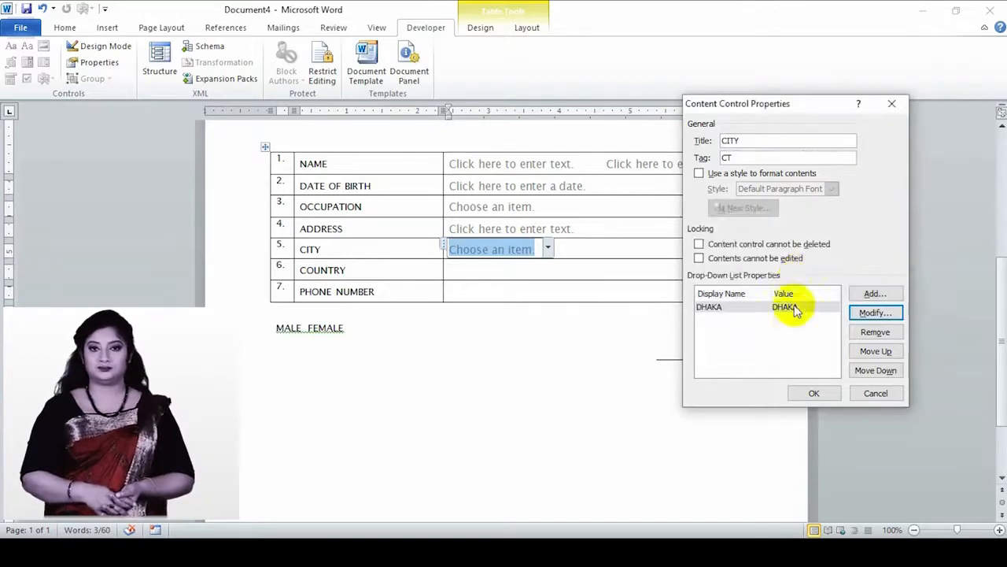
- Add CHITTAGONG, GAZIPUR and NARAYANGANJ as further city choices
{"action": "left_click", "coordinate": [874, 293]}
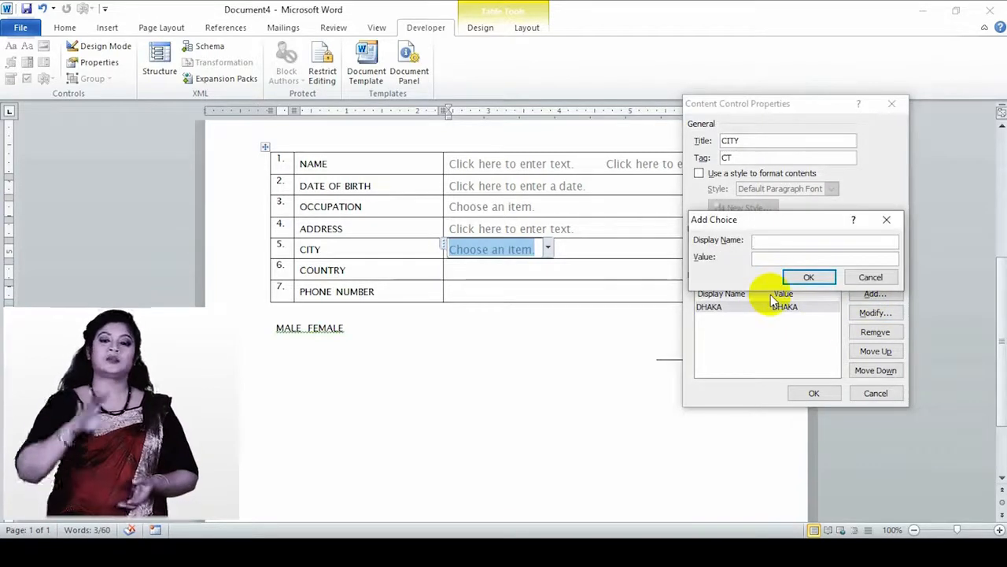
{"action": "type", "text": "CHI"}
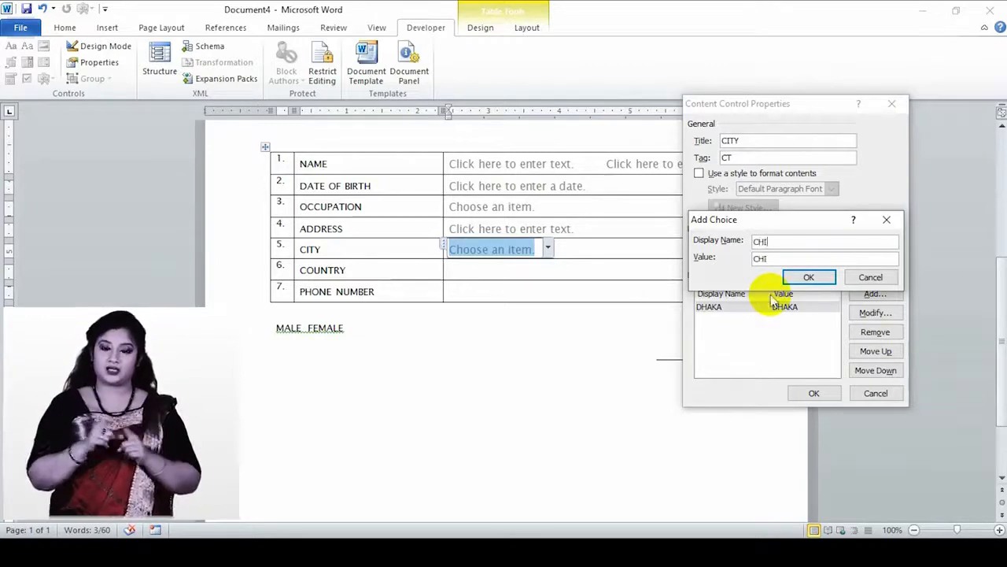
{"action": "type", "text": "TTAGONG"}
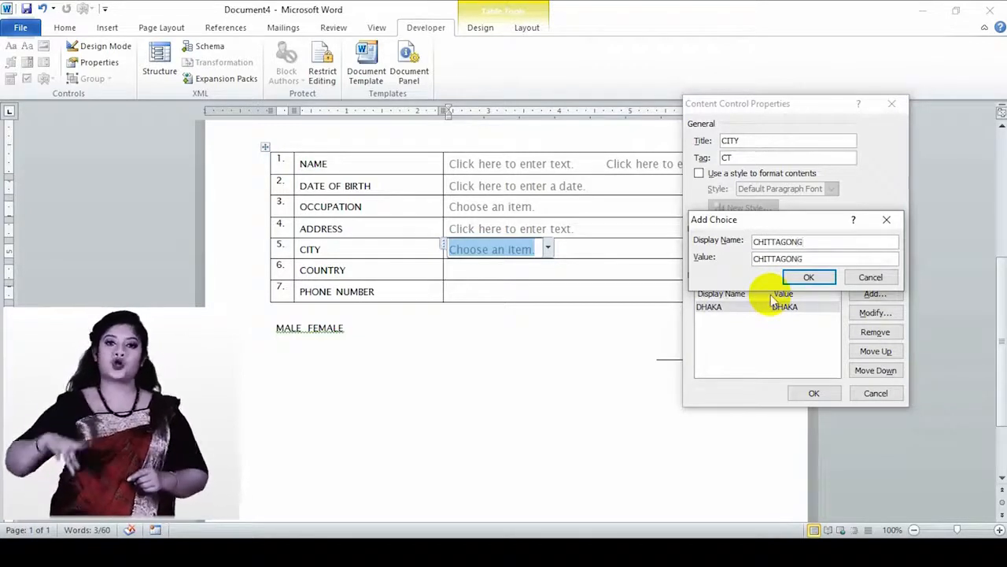
{"action": "left_click", "coordinate": [809, 277]}
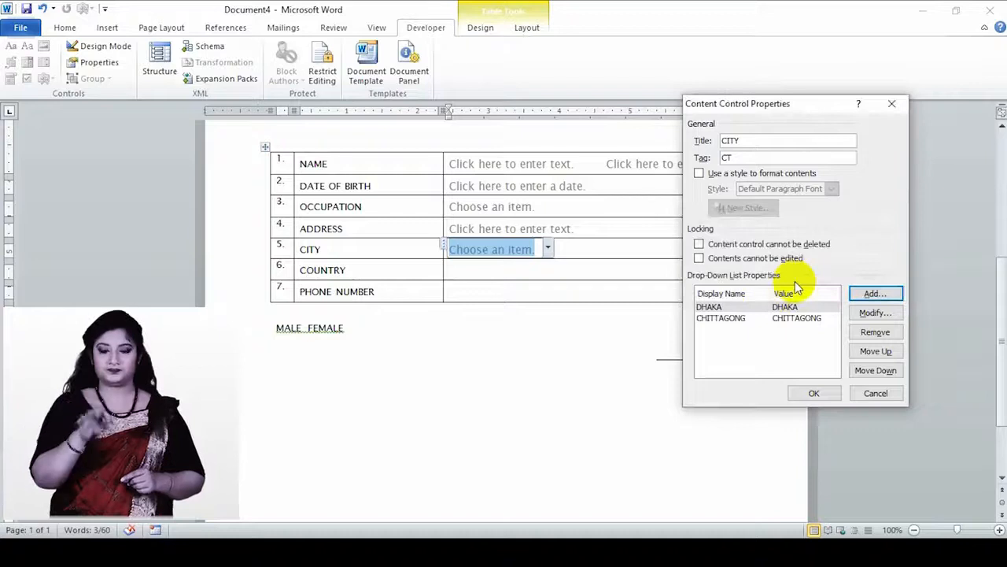
{"action": "left_click", "coordinate": [880, 296]}
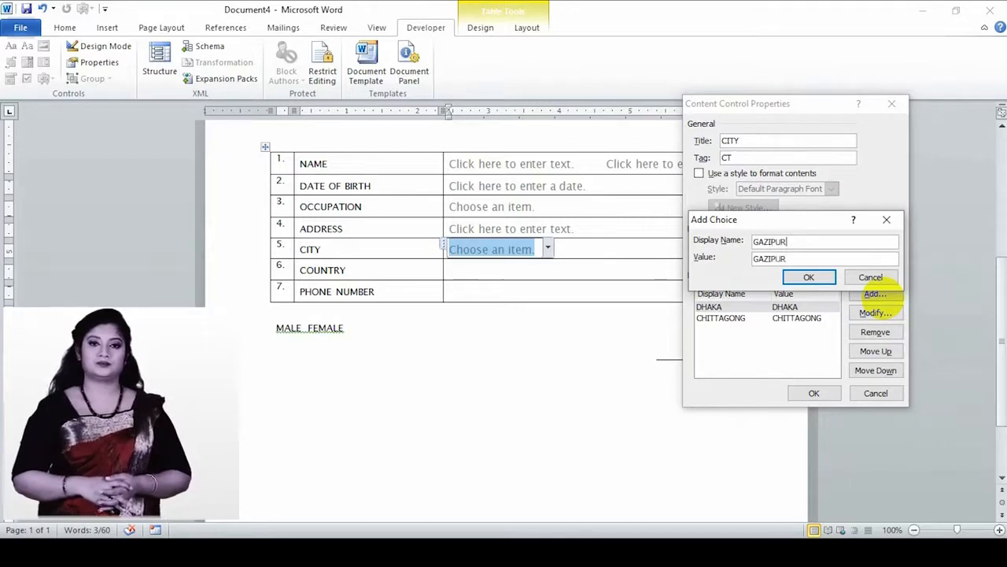
{"action": "left_click", "coordinate": [819, 277]}
{"action": "left_click", "coordinate": [859, 298]}
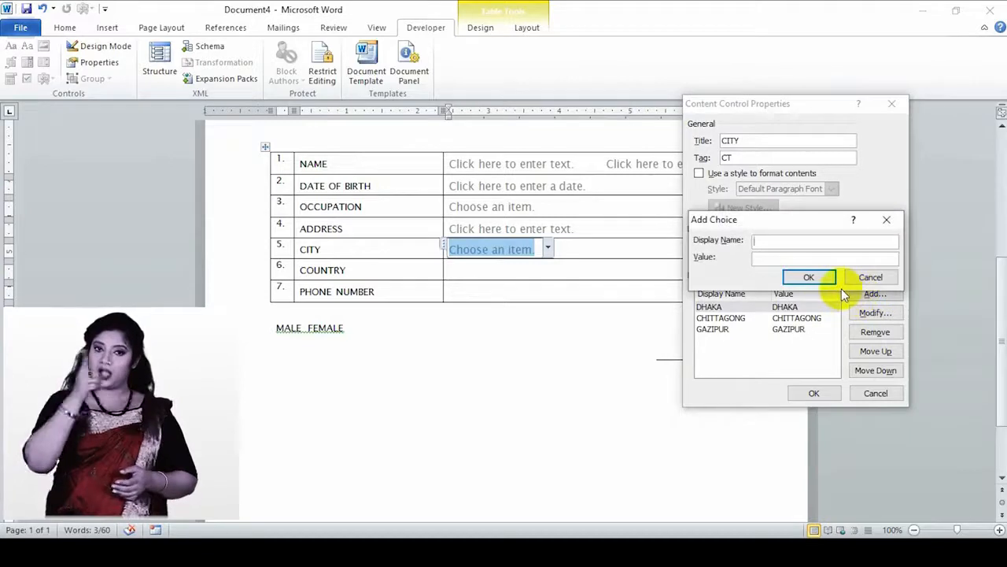
{"action": "type", "text": "NAR"}
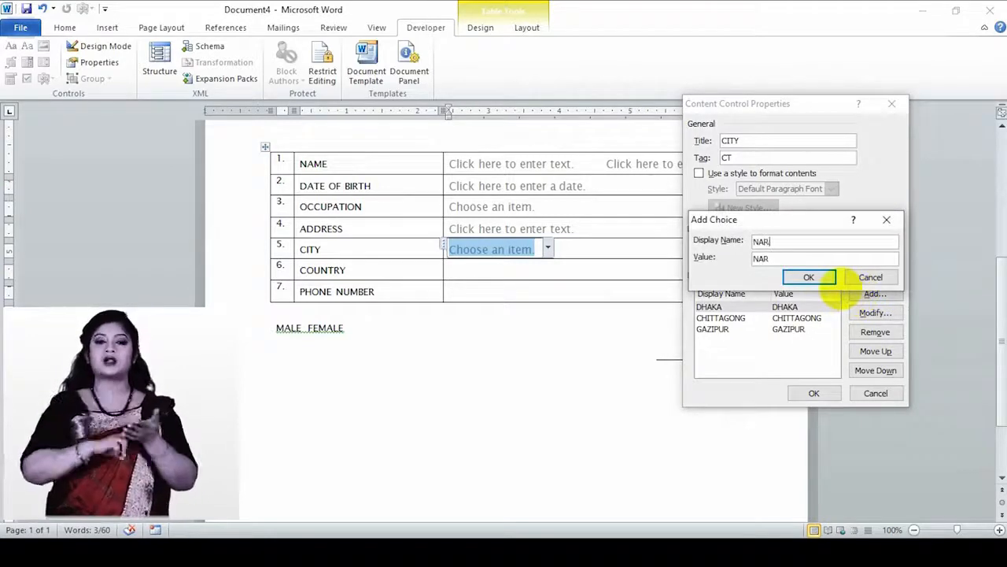
{"action": "type", "text": "AYANGAN"}
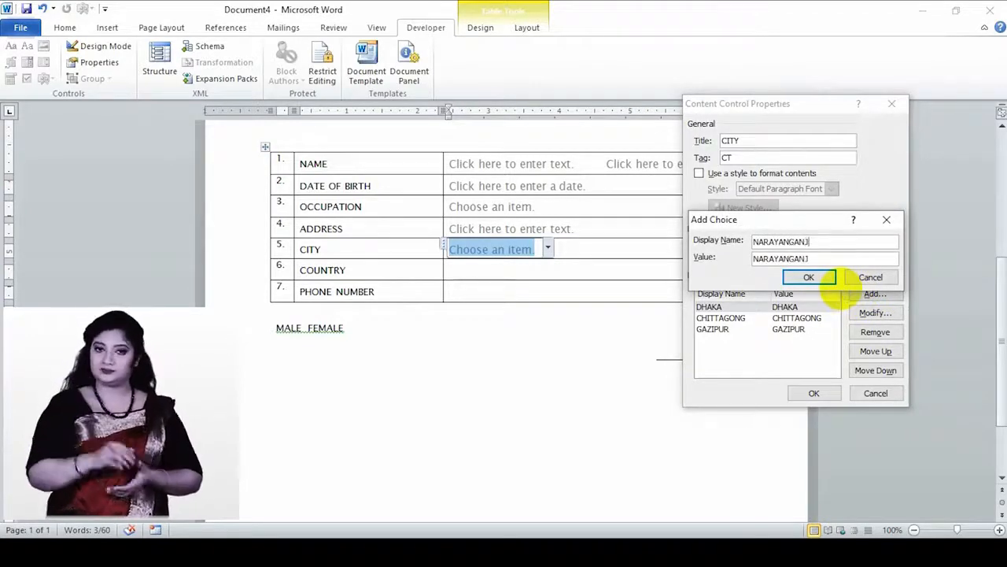
{"action": "type", "text": "J"}
{"action": "left_click", "coordinate": [823, 280]}
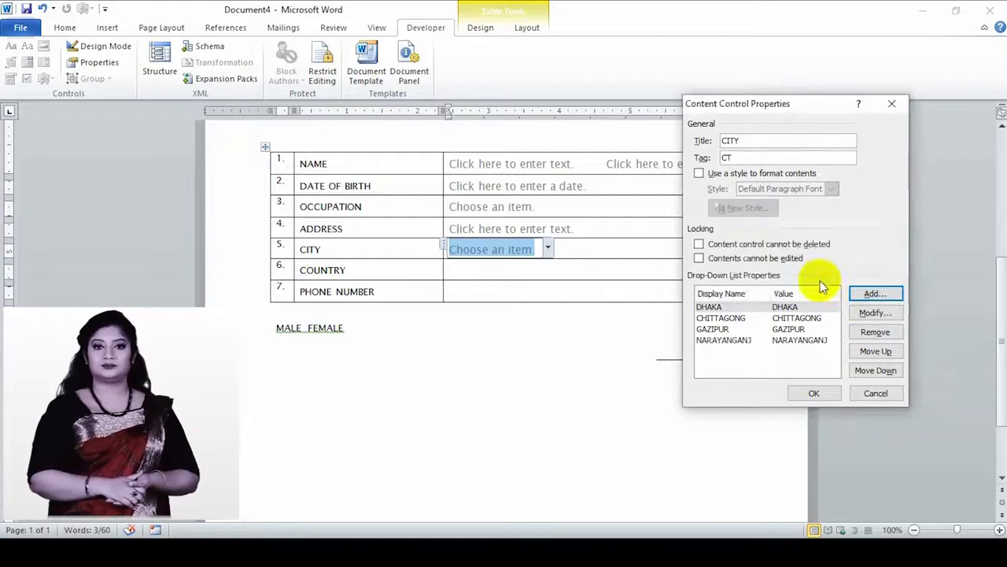
- Confirm the CITY drop-down and insert a drop-down list in the COUNTRY cell
{"action": "left_click", "coordinate": [816, 394]}
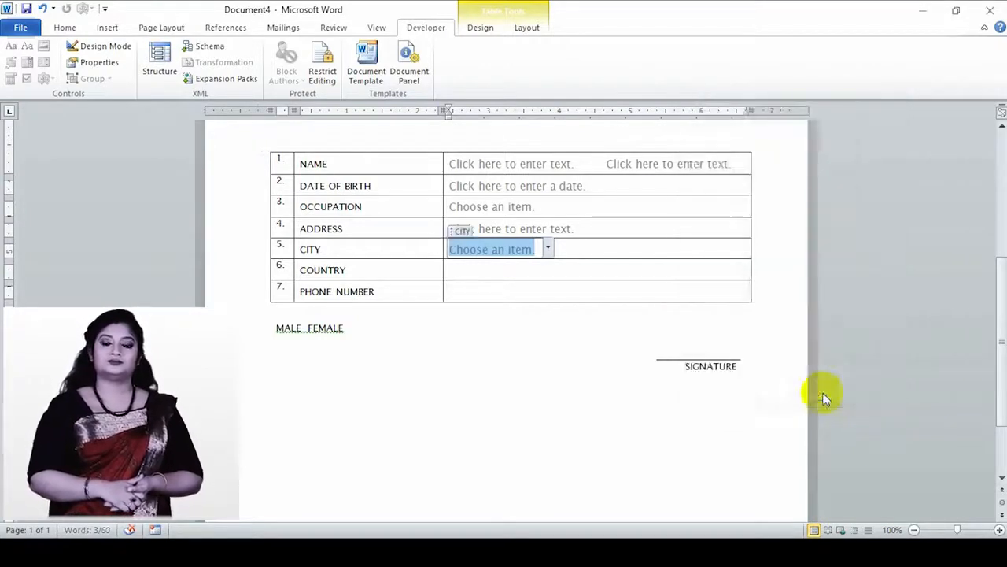
{"action": "left_click", "coordinate": [480, 278]}
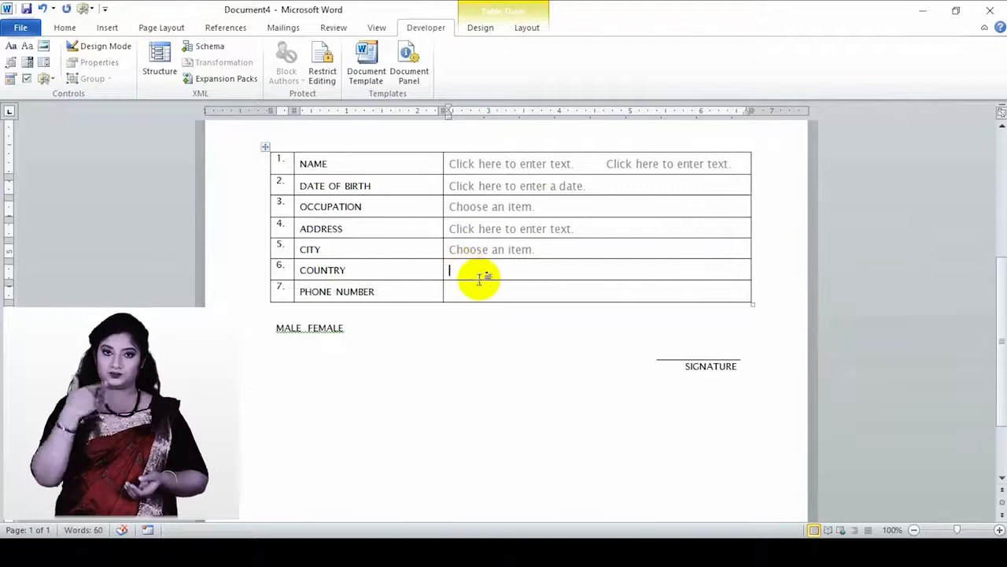
{"action": "left_click", "coordinate": [26, 65]}
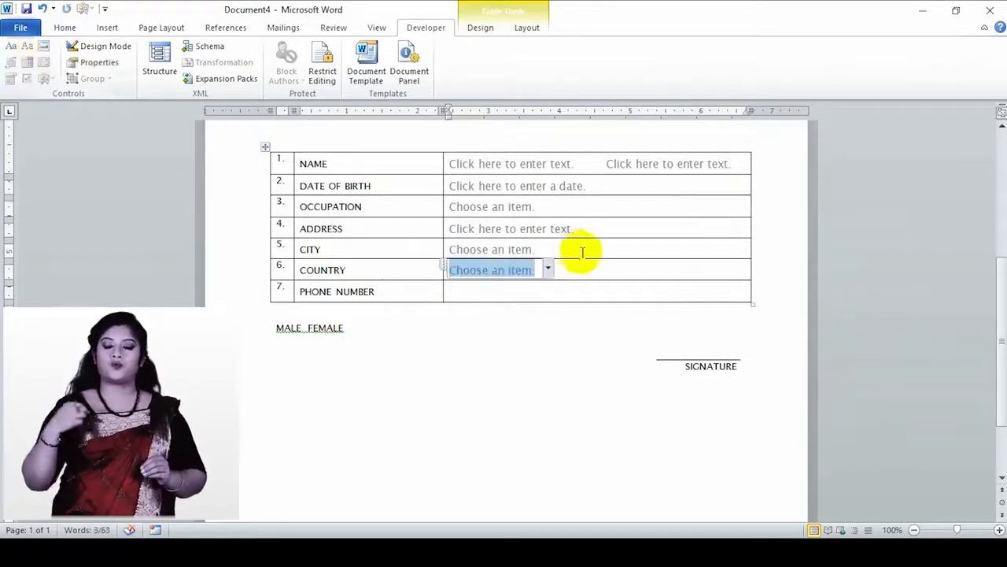
{"action": "left_click", "coordinate": [101, 63]}
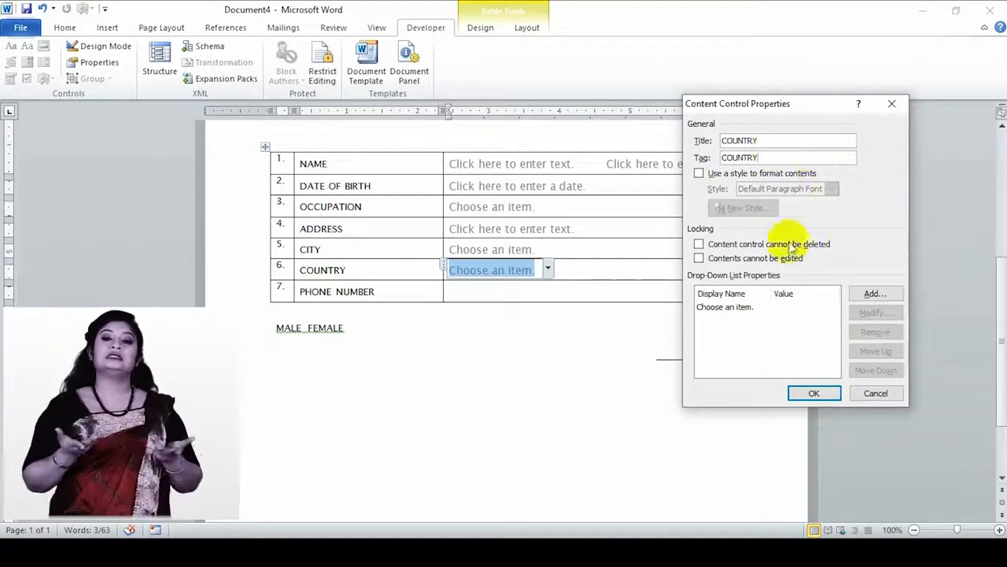
- Replace the placeholder choice with BANGLADESH (value BD)
{"action": "left_click", "coordinate": [740, 306]}
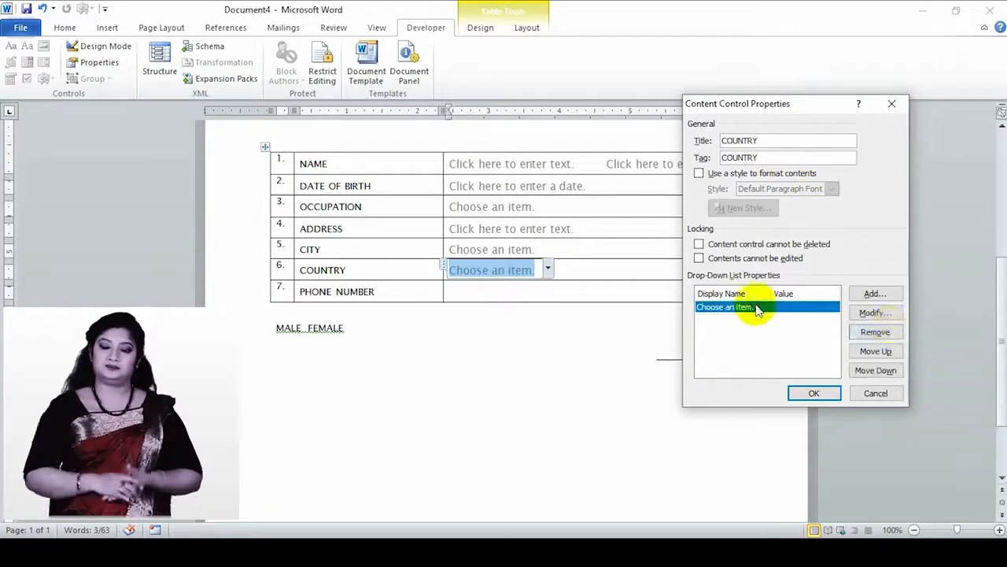
{"action": "left_click", "coordinate": [875, 312]}
{"action": "left_click_drag", "start_coordinate": [819, 241], "coordinate": [692, 240]}
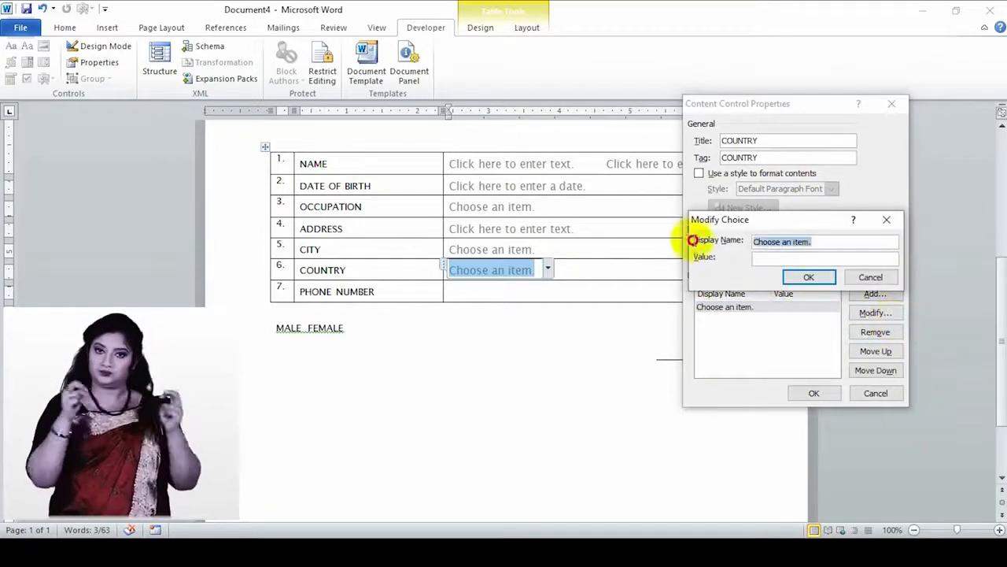
{"action": "type", "text": "BANGLADESH"}
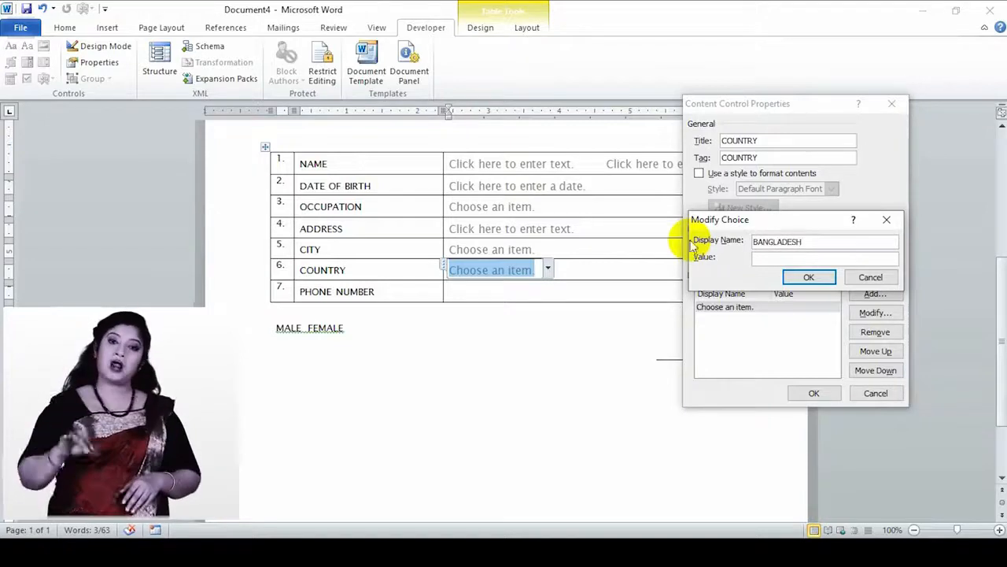
{"action": "left_click", "coordinate": [828, 257]}
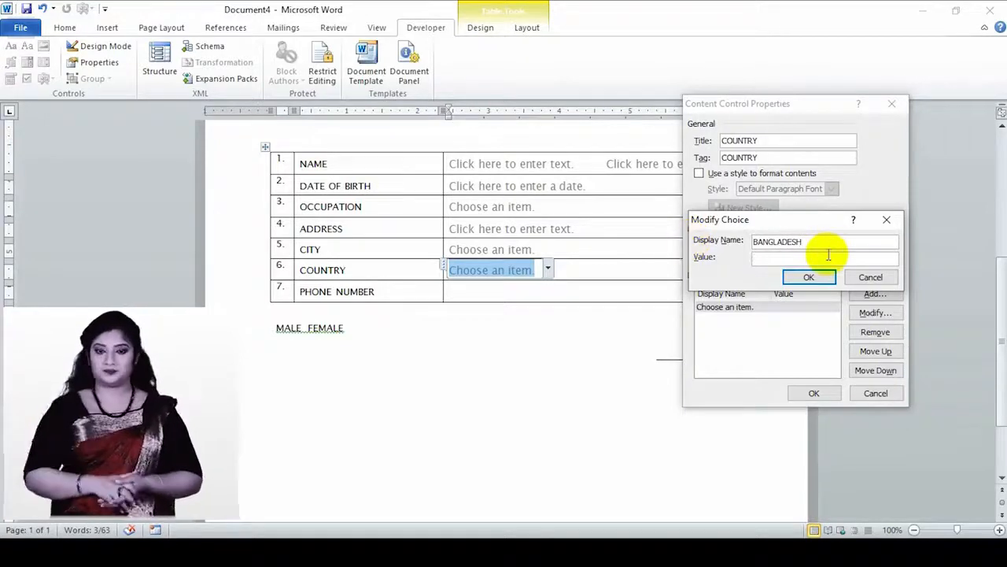
{"action": "left_click", "coordinate": [811, 275]}
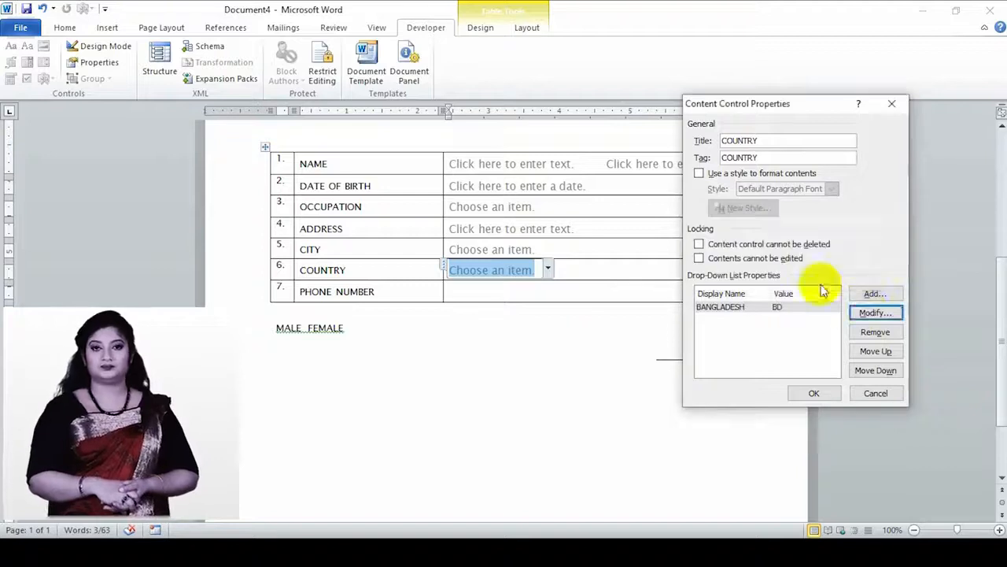
- Add INDIA, PAKISTAN and NEPAL as country choices and confirm the drop-down
{"action": "left_click", "coordinate": [875, 294]}
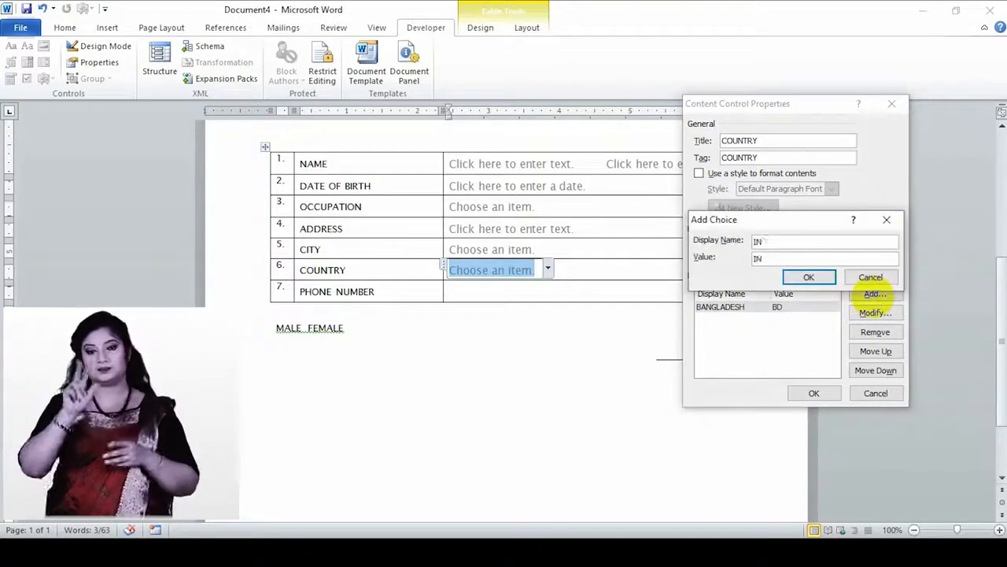
{"action": "left_click", "coordinate": [819, 275]}
{"action": "left_click", "coordinate": [886, 293]}
{"action": "type", "text": "PAKISTAN"}
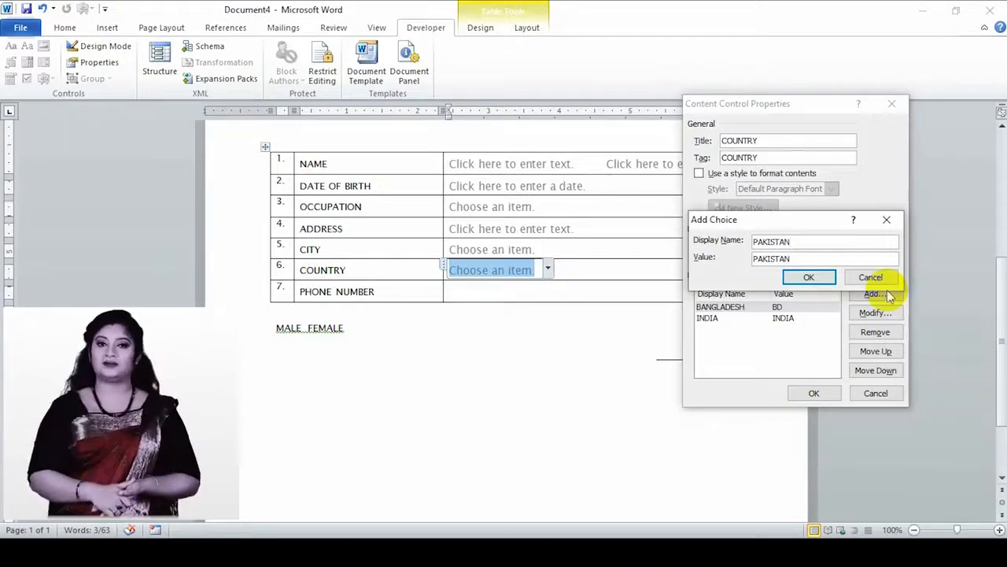
{"action": "left_click", "coordinate": [826, 277]}
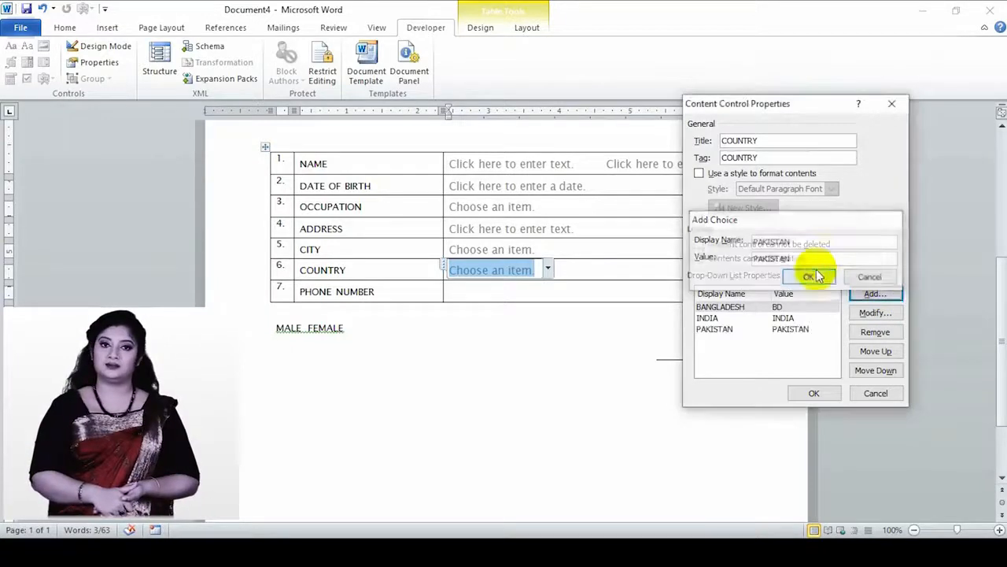
{"action": "left_click", "coordinate": [868, 294]}
{"action": "type", "text": "NEPAL"}
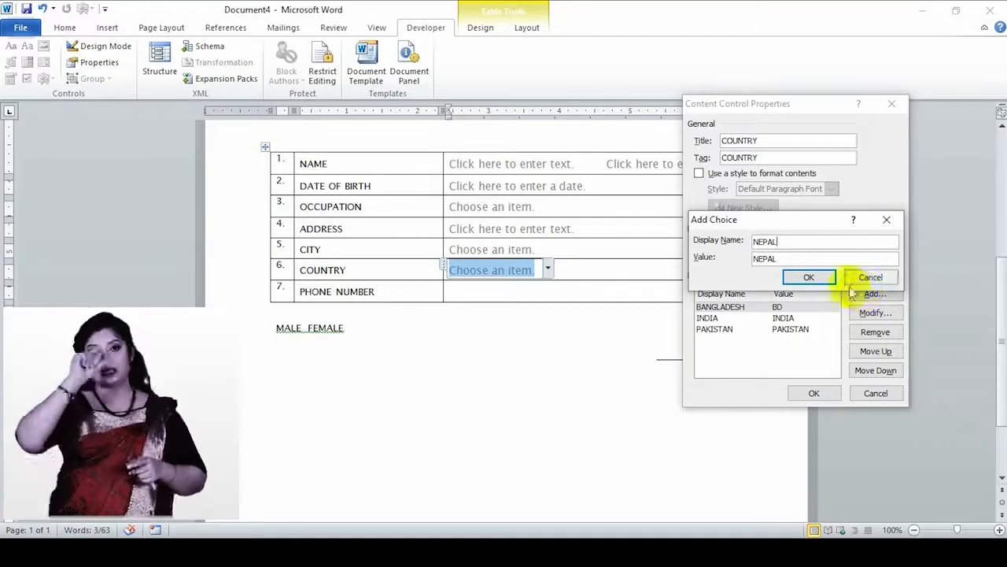
{"action": "left_click", "coordinate": [825, 277]}
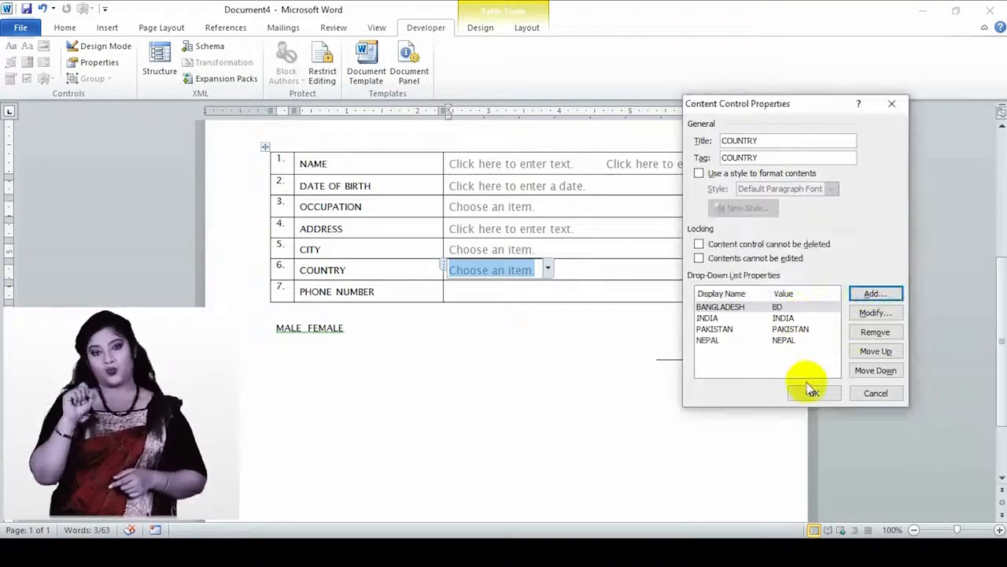
{"action": "left_click", "coordinate": [805, 389]}
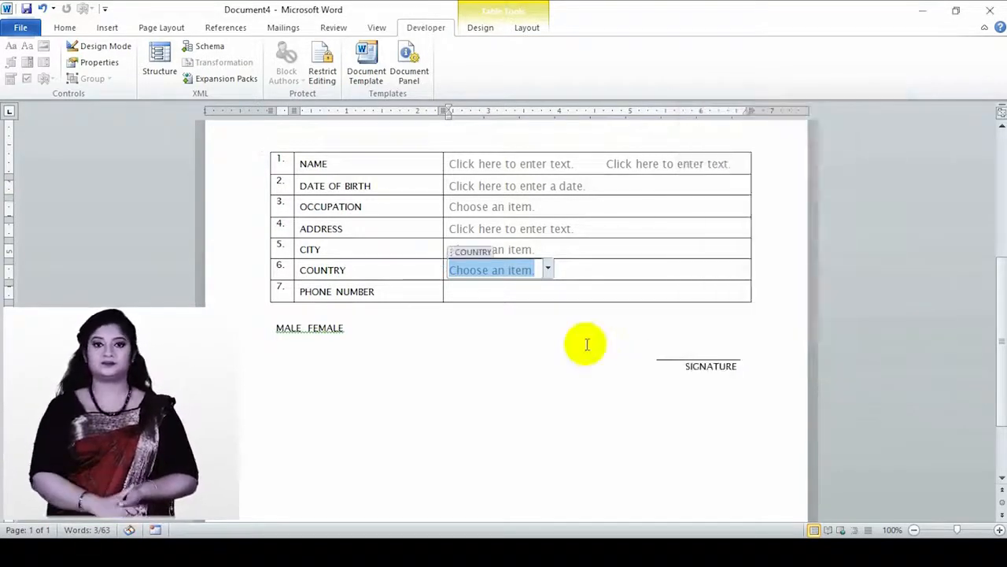
{"action": "left_click", "coordinate": [488, 293]}
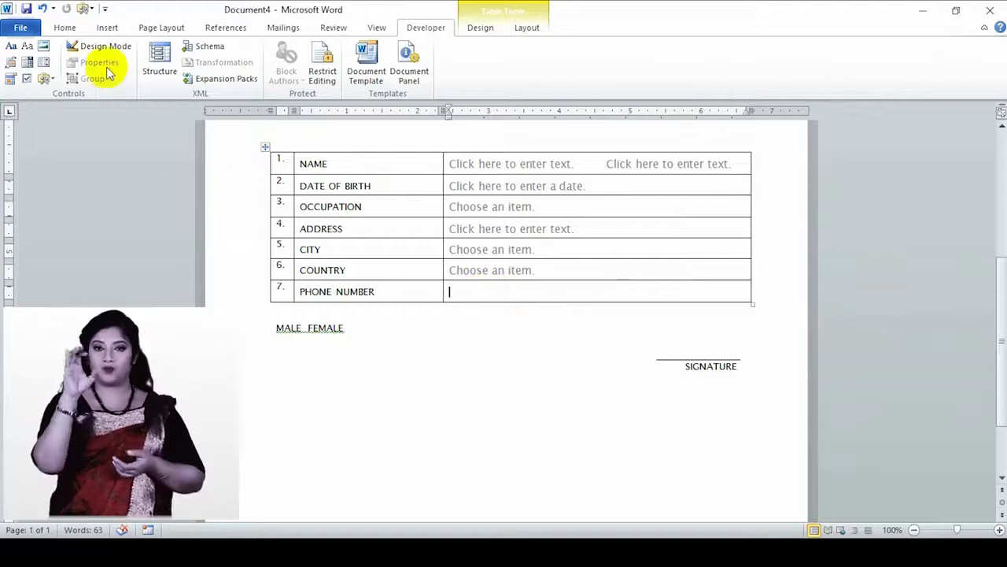
- Insert a plain text field in the PHONE NUMBER cell, titled PHONE NUMBER with tag PN
{"action": "left_click", "coordinate": [11, 48]}
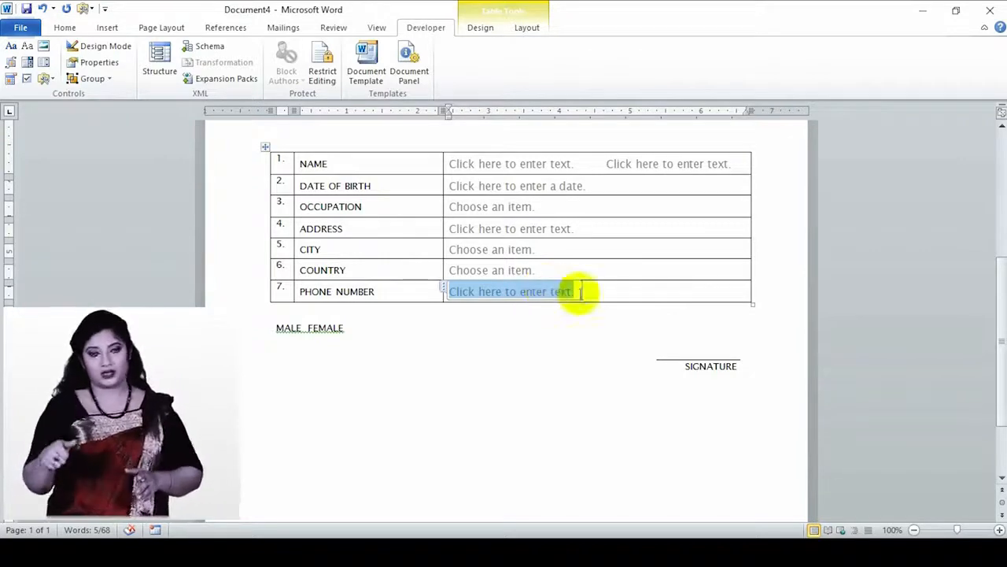
{"action": "left_click", "coordinate": [91, 63]}
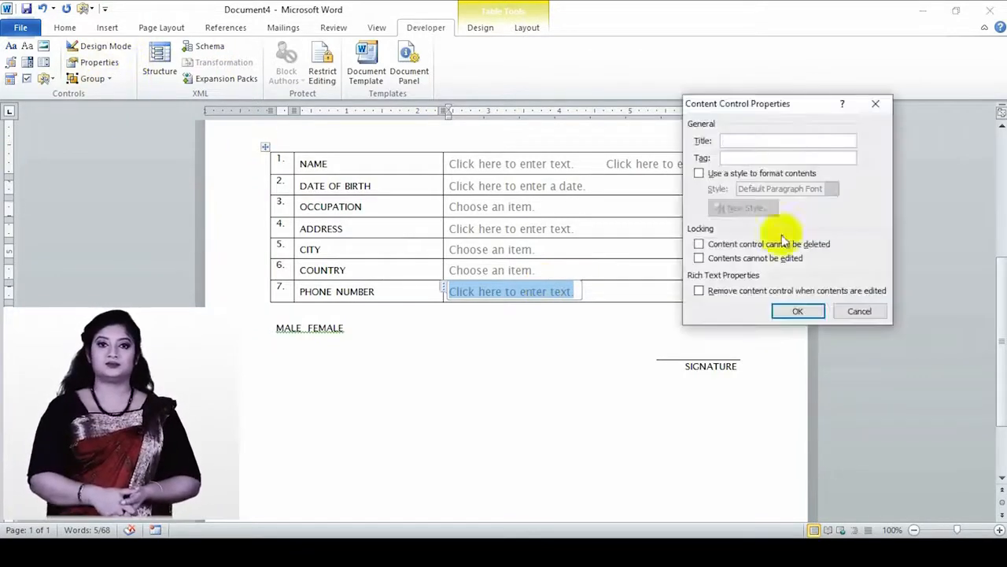
{"action": "type", "text": "PHONE NUMBER"}
{"action": "left_click", "coordinate": [738, 158]}
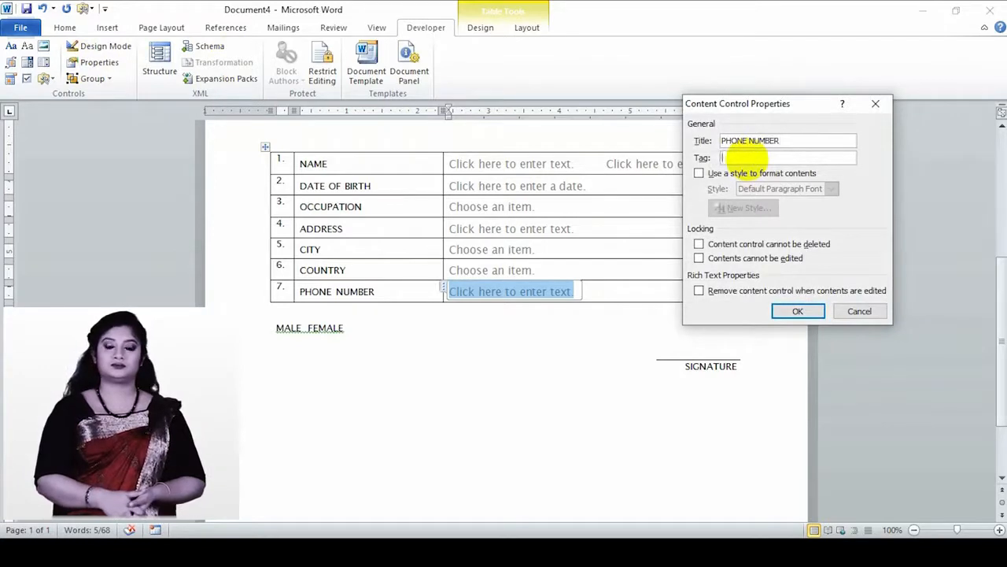
{"action": "type", "text": "PN"}
{"action": "left_click", "coordinate": [797, 311]}
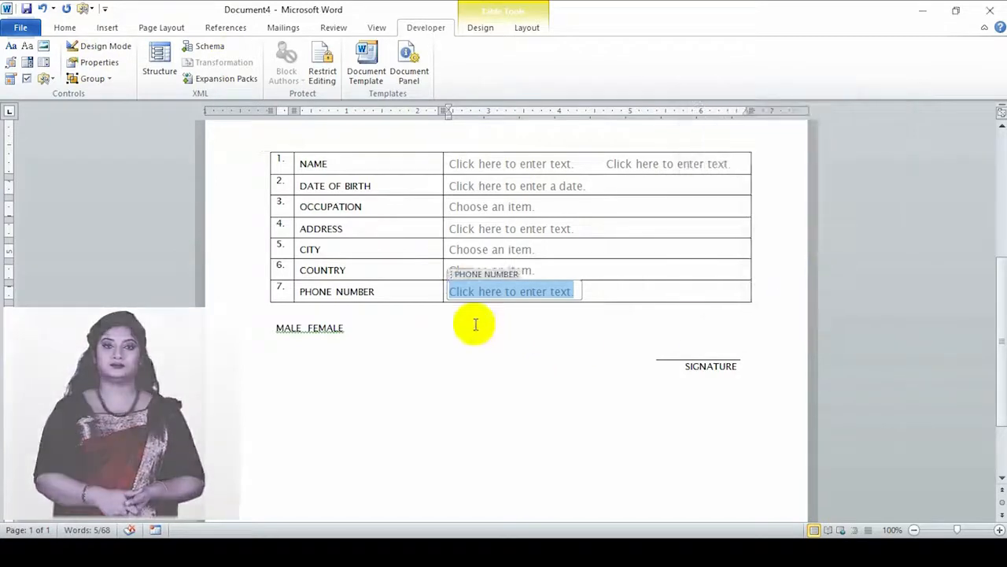
{"action": "left_click", "coordinate": [367, 329]}
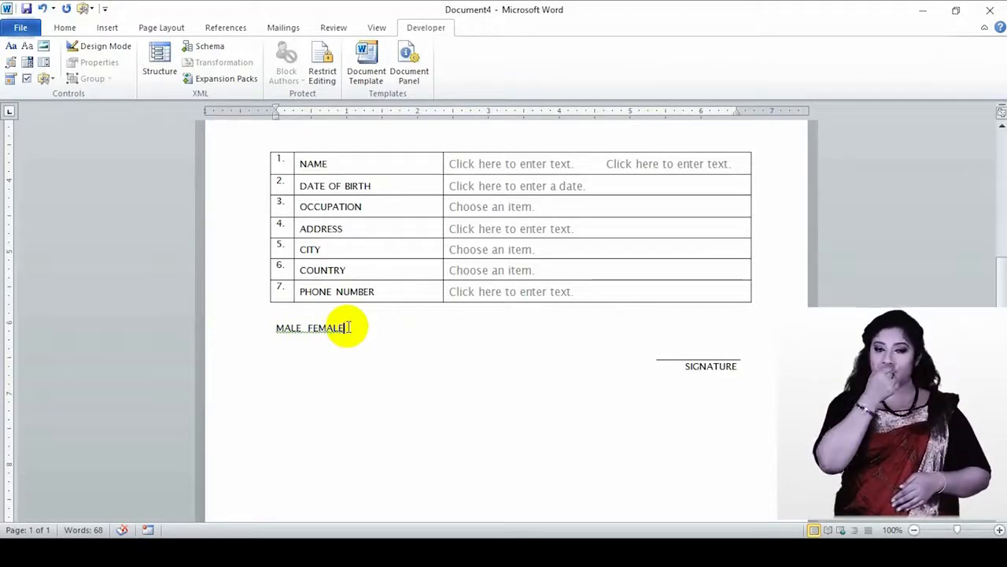
- Insert an ActiveX option button on a new line beneath MALE FEMALE
{"action": "key", "text": "Return"}
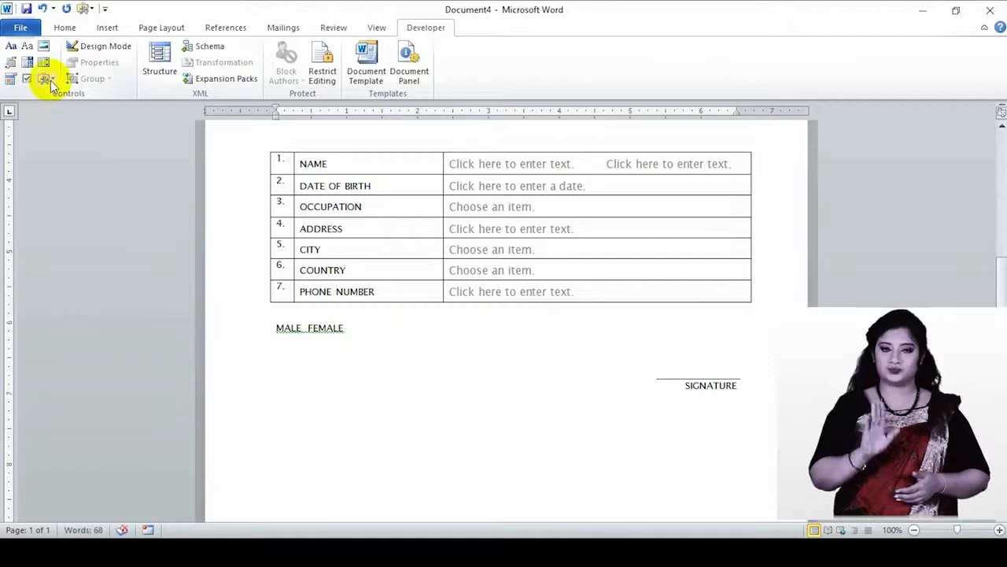
{"action": "left_click", "coordinate": [45, 78]}
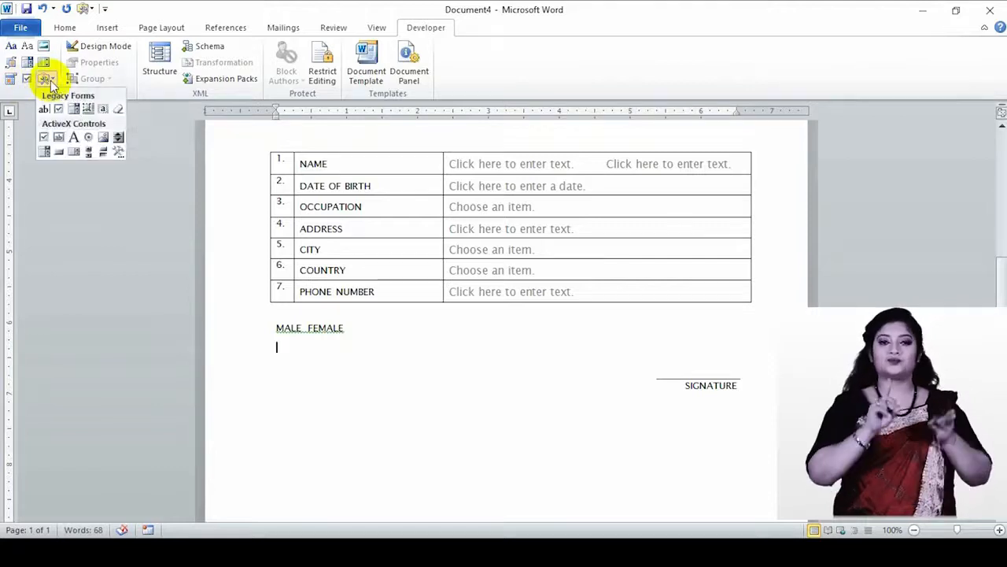
{"action": "left_click", "coordinate": [89, 137]}
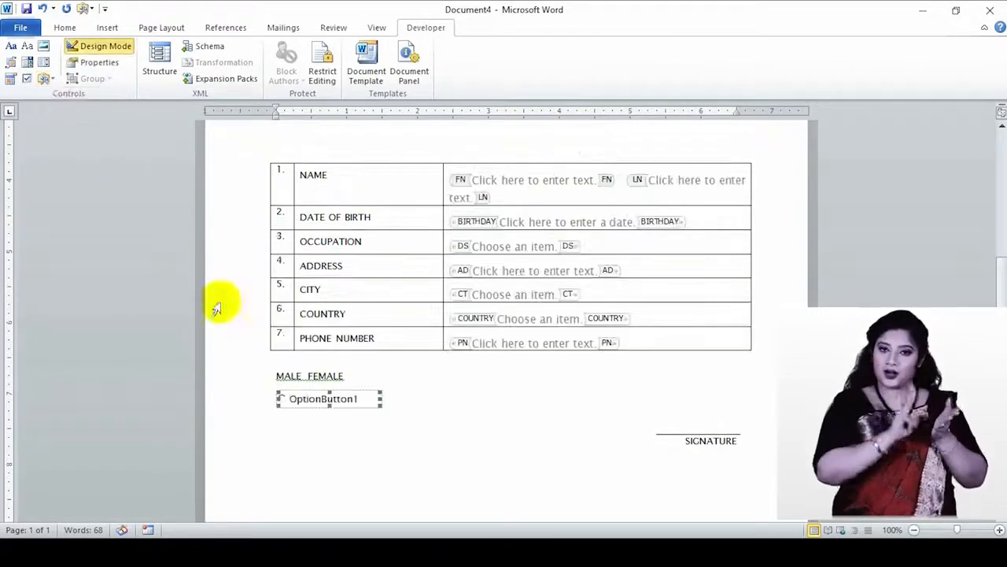
{"action": "double_click", "coordinate": [351, 395]}
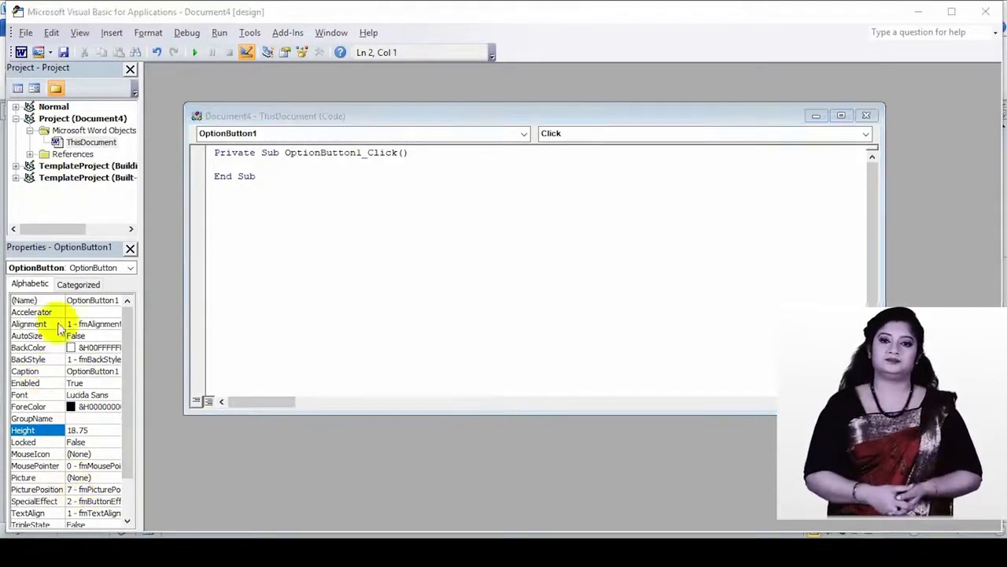
- Set the option button's Caption to MALE and close the VBA editor
{"action": "left_click", "coordinate": [92, 371]}
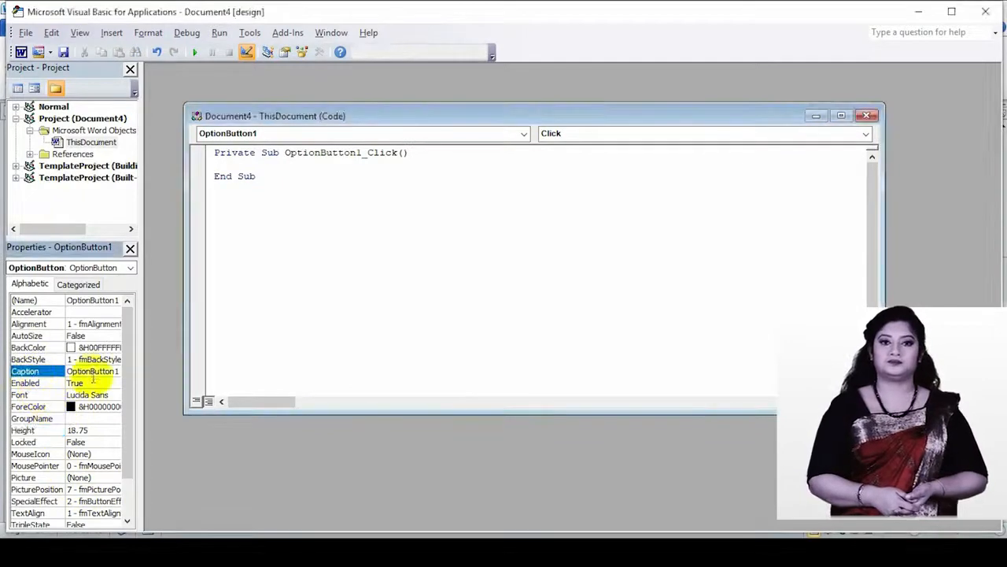
{"action": "left_click_drag", "start_coordinate": [119, 371], "coordinate": [71, 379]}
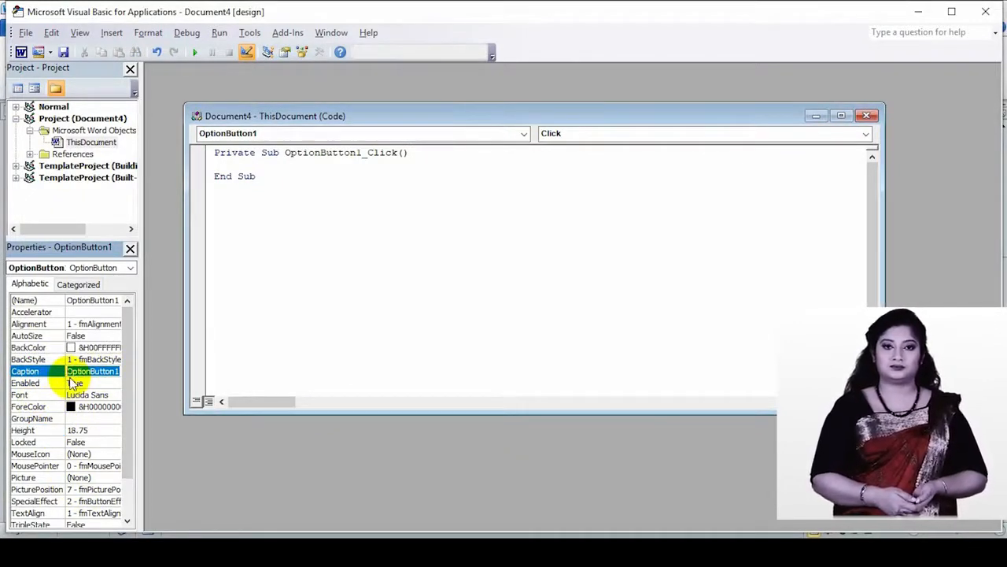
{"action": "type", "text": "MALE"}
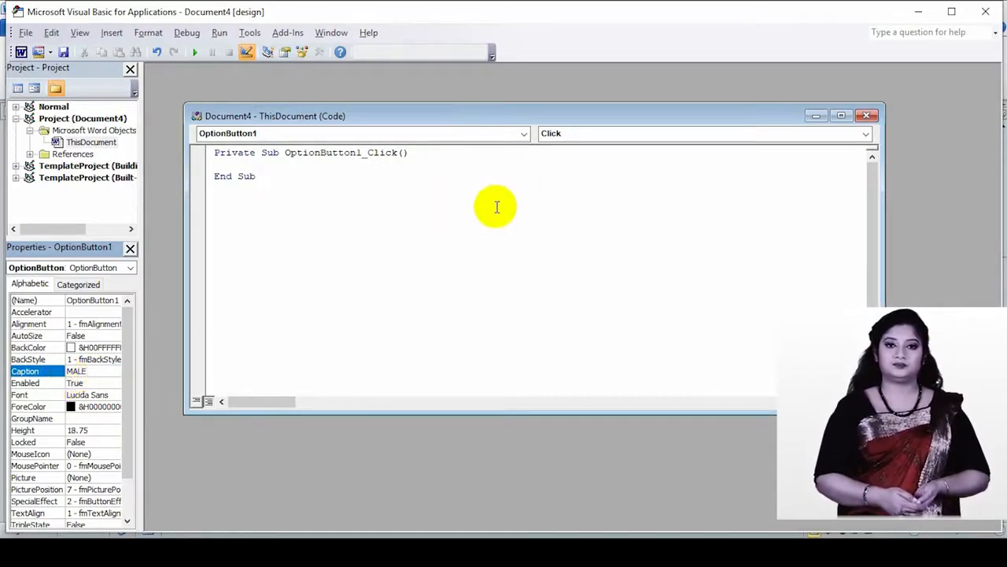
{"action": "left_click", "coordinate": [866, 116]}
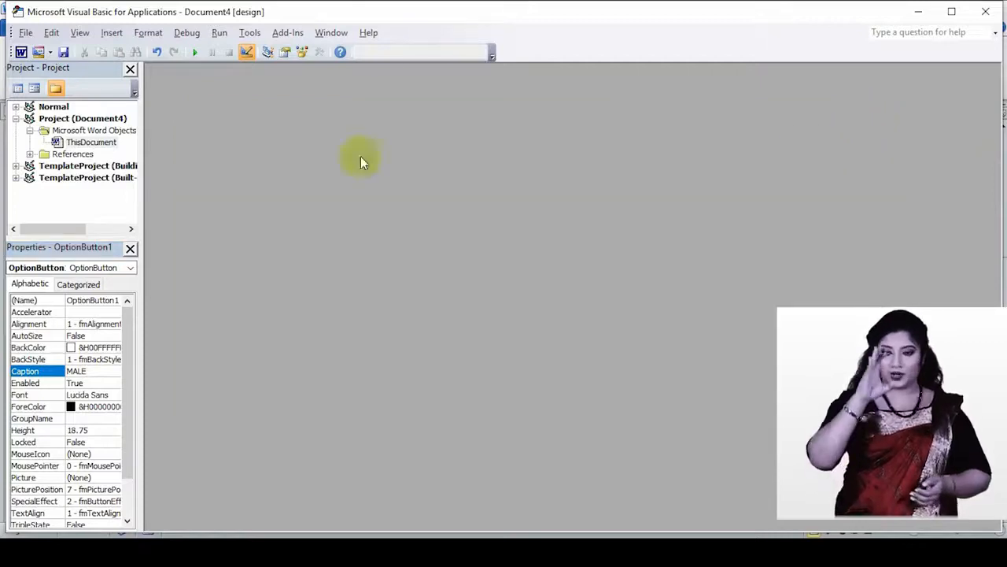
{"action": "left_click", "coordinate": [130, 69]}
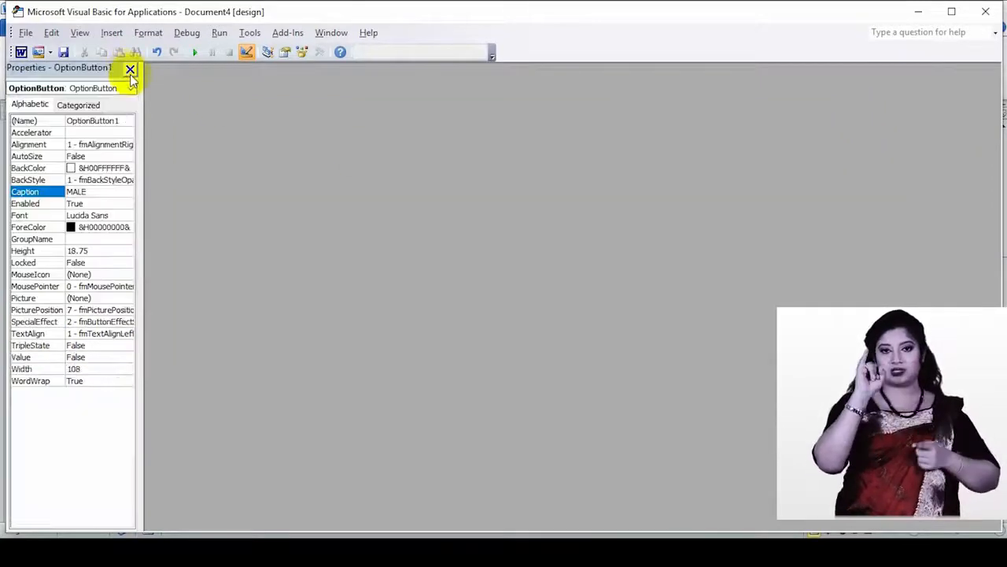
{"action": "left_click", "coordinate": [989, 12]}
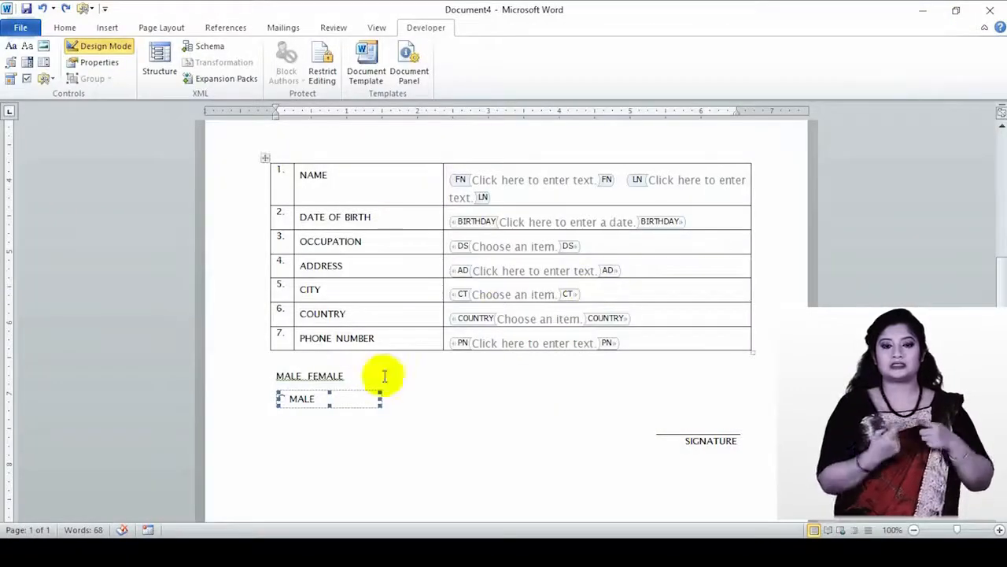
- Insert a second ActiveX option button beside MALE and set its caption to FEMALE
{"action": "left_click", "coordinate": [400, 404]}
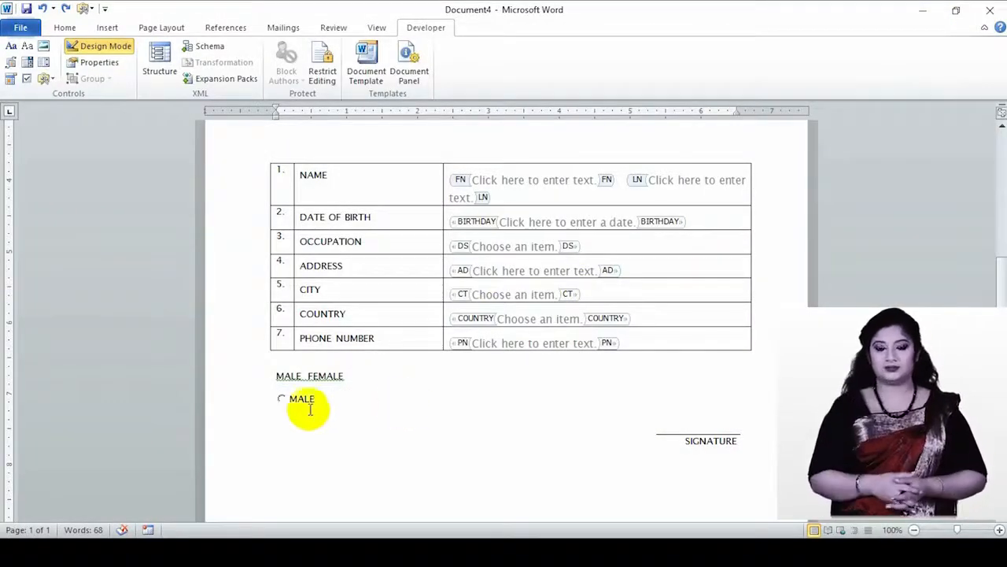
{"action": "left_click", "coordinate": [354, 401]}
{"action": "left_click", "coordinate": [396, 400]}
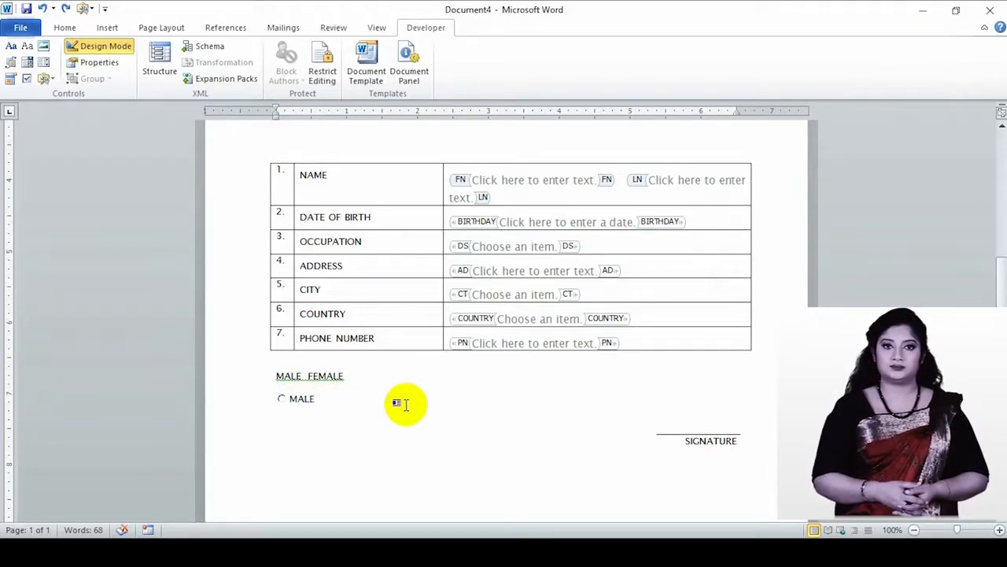
{"action": "left_click", "coordinate": [45, 79]}
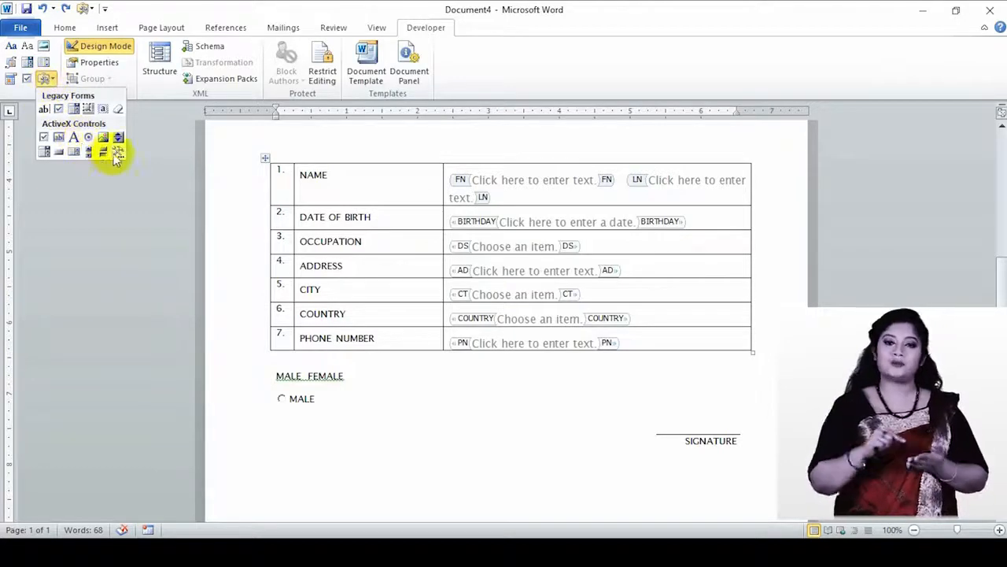
{"action": "left_click", "coordinate": [82, 137]}
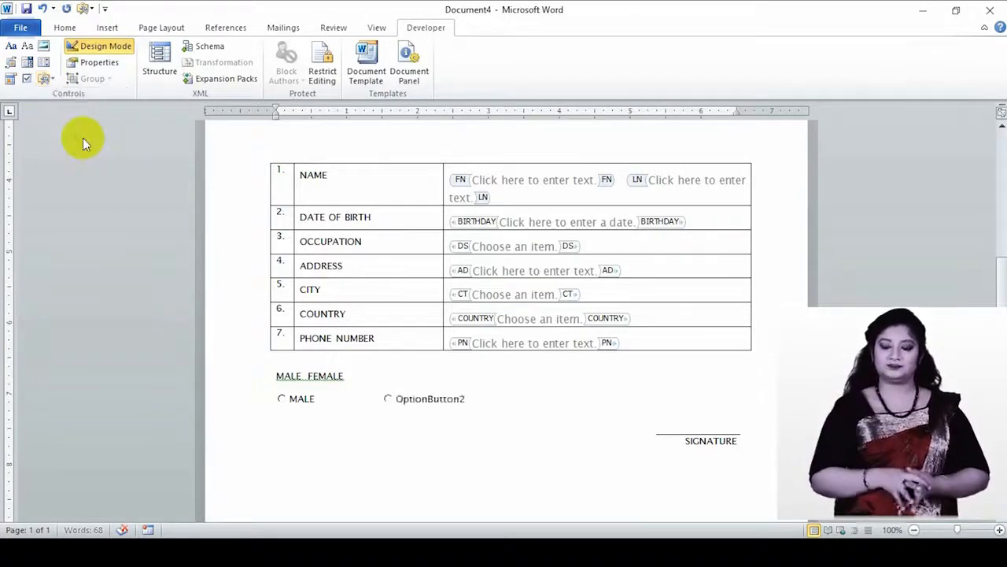
{"action": "double_click", "coordinate": [455, 392]}
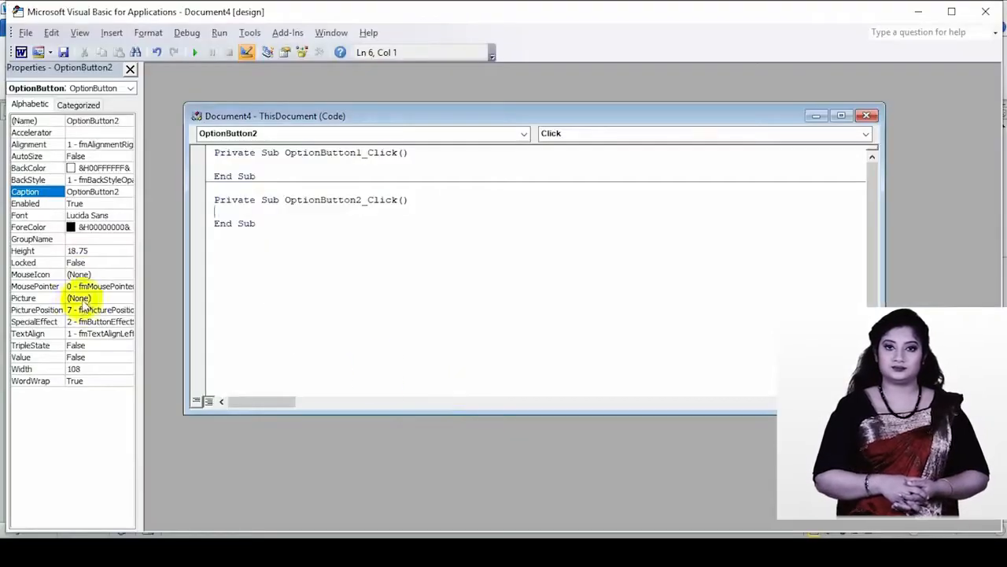
{"action": "left_click", "coordinate": [122, 191]}
{"action": "left_click", "coordinate": [30, 194]}
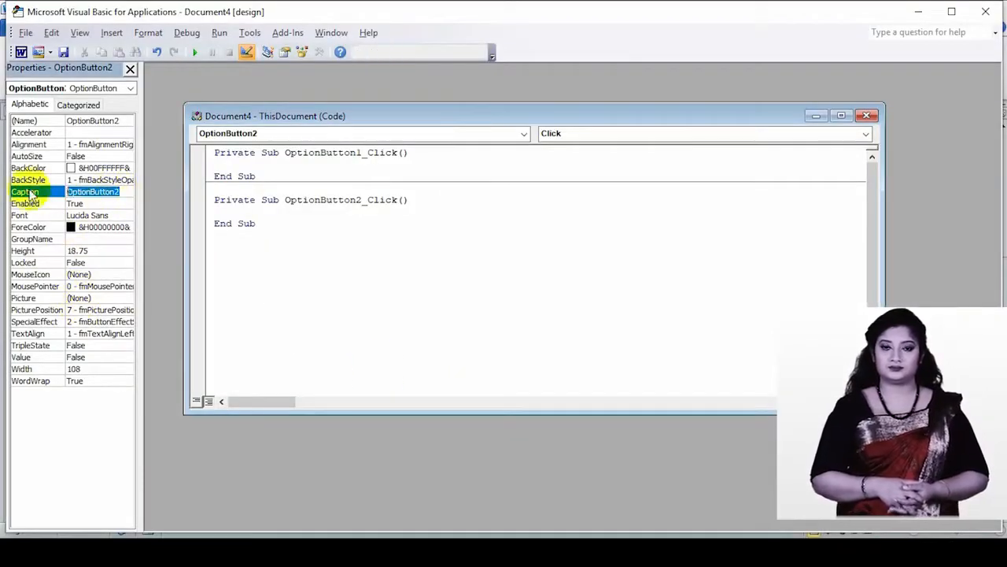
{"action": "type", "text": "FEMALE"}
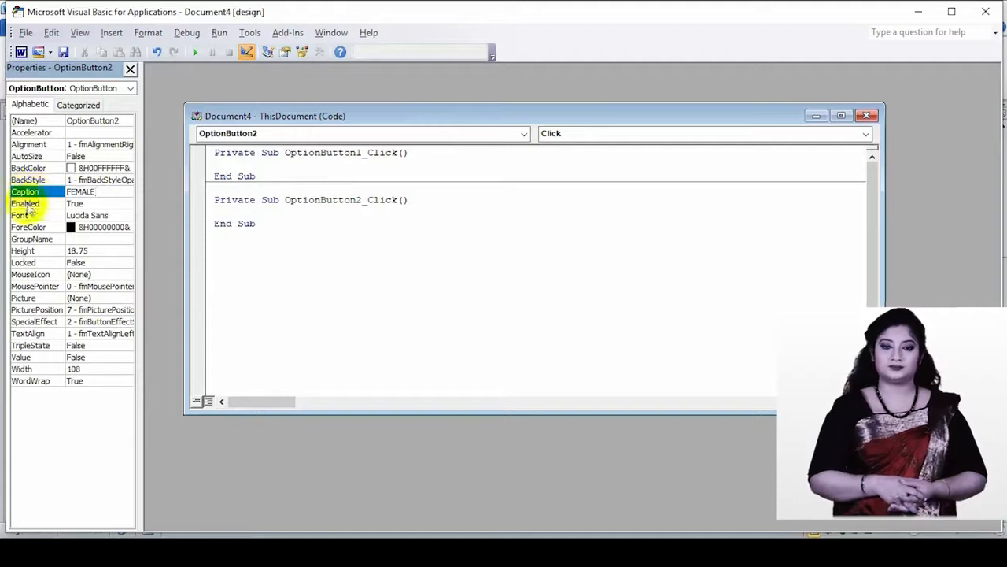
- Close the VBA editor and turn off Design Mode so the form shows without tags
{"action": "left_click", "coordinate": [867, 116]}
{"action": "left_click", "coordinate": [987, 18]}
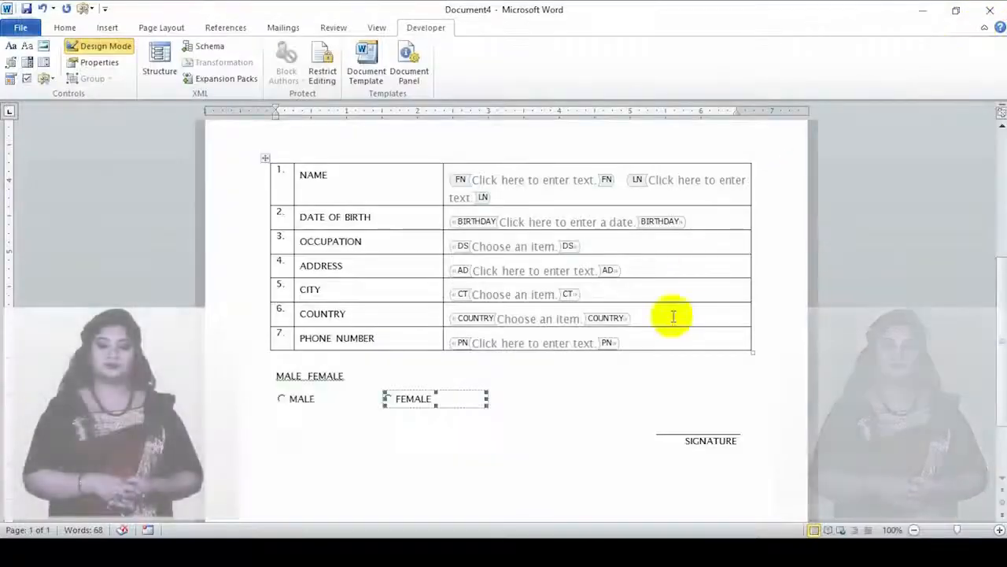
{"action": "left_click", "coordinate": [540, 398]}
{"action": "left_click", "coordinate": [390, 400]}
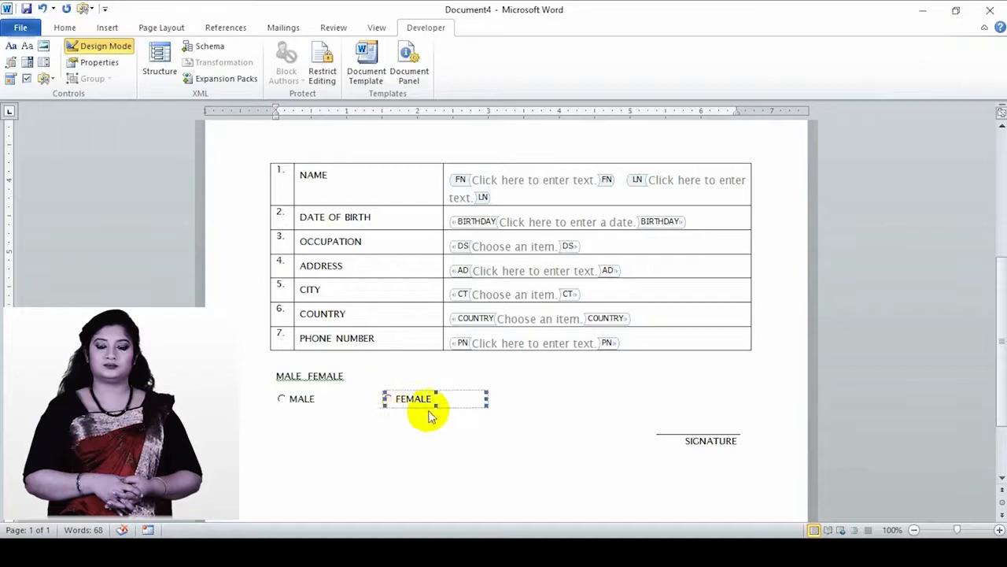
{"action": "left_click", "coordinate": [505, 397]}
{"action": "left_click", "coordinate": [286, 399]}
{"action": "left_click", "coordinate": [492, 402]}
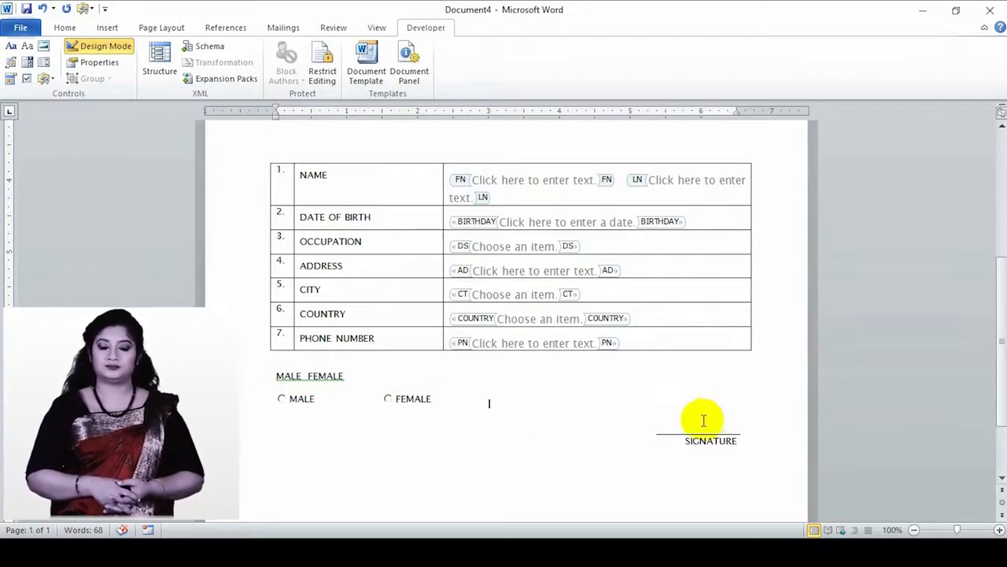
{"action": "left_click", "coordinate": [75, 45]}
{"action": "scroll", "coordinate": [547, 381], "scroll_direction": "up", "scroll_amount": 2}
- Fill the picture placeholder above the table with the flagge-bangladesch image from the Desktop
{"action": "scroll", "coordinate": [547, 381], "scroll_direction": "up", "scroll_amount": 3}
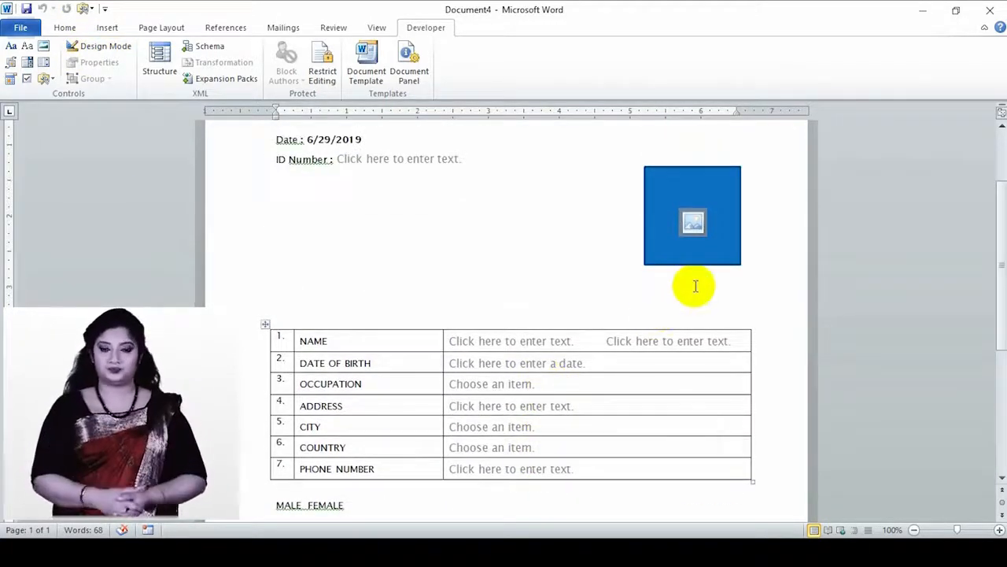
{"action": "left_click", "coordinate": [693, 225]}
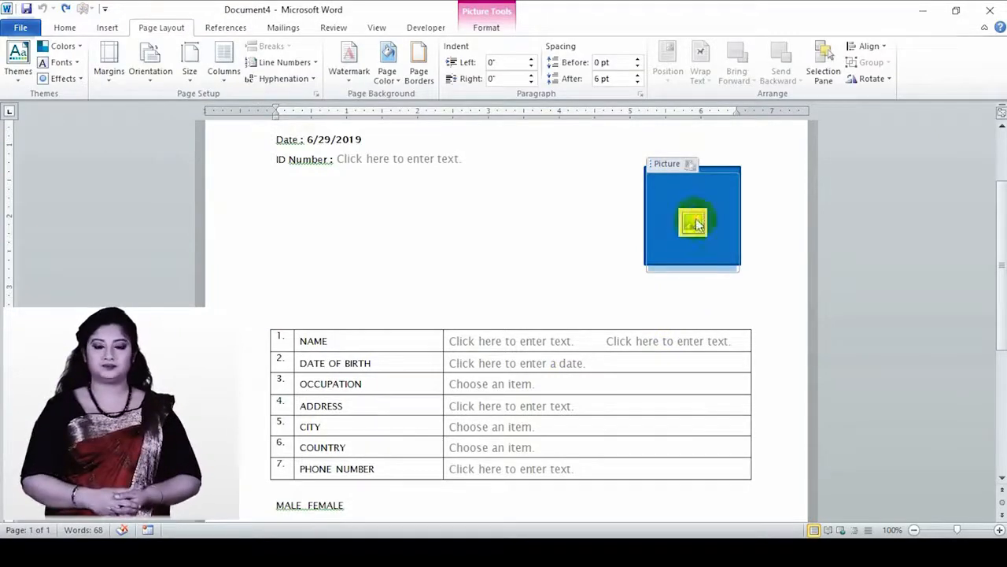
{"action": "left_click", "coordinate": [693, 223]}
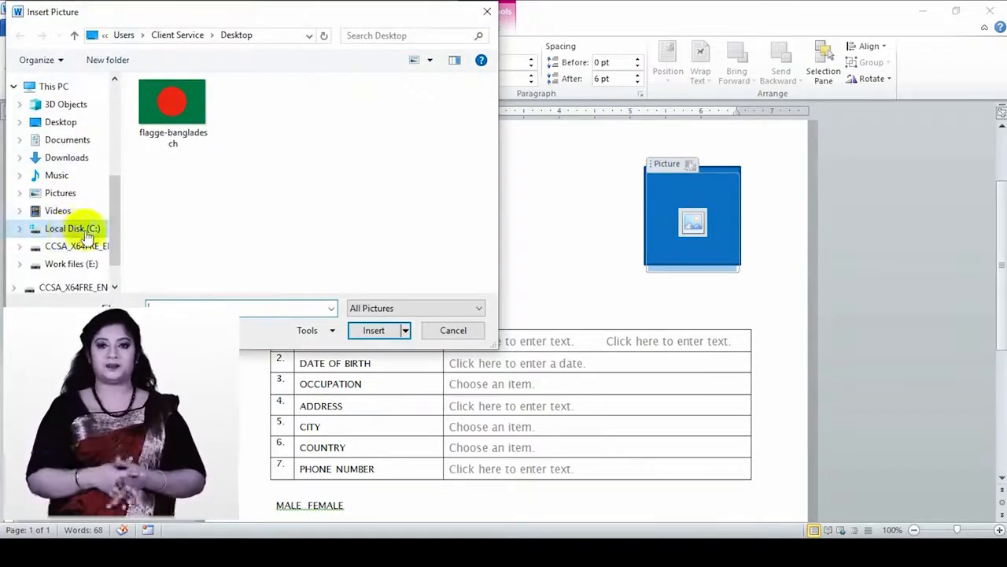
{"action": "left_click_drag", "start_coordinate": [117, 202], "coordinate": [118, 102]}
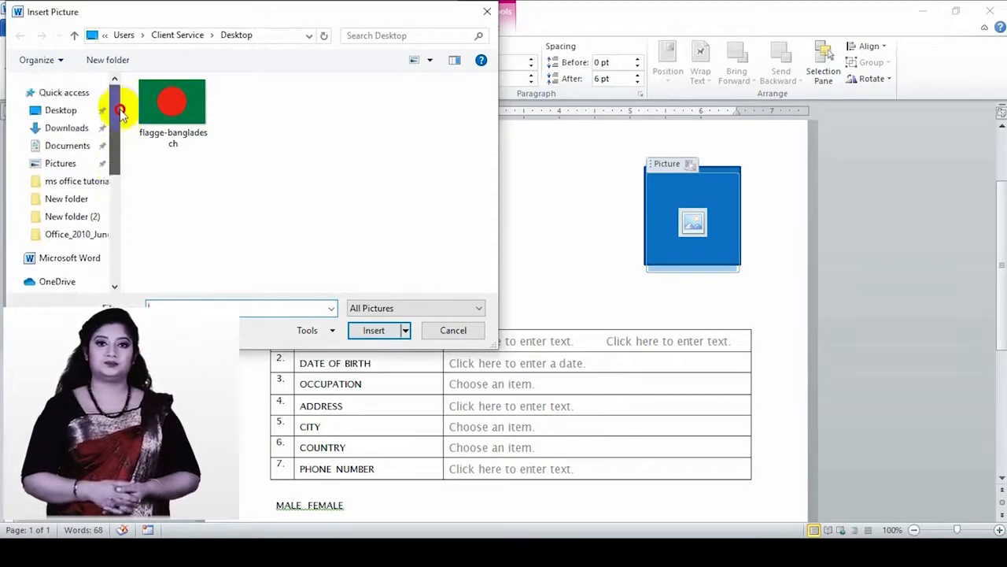
{"action": "left_click", "coordinate": [55, 110]}
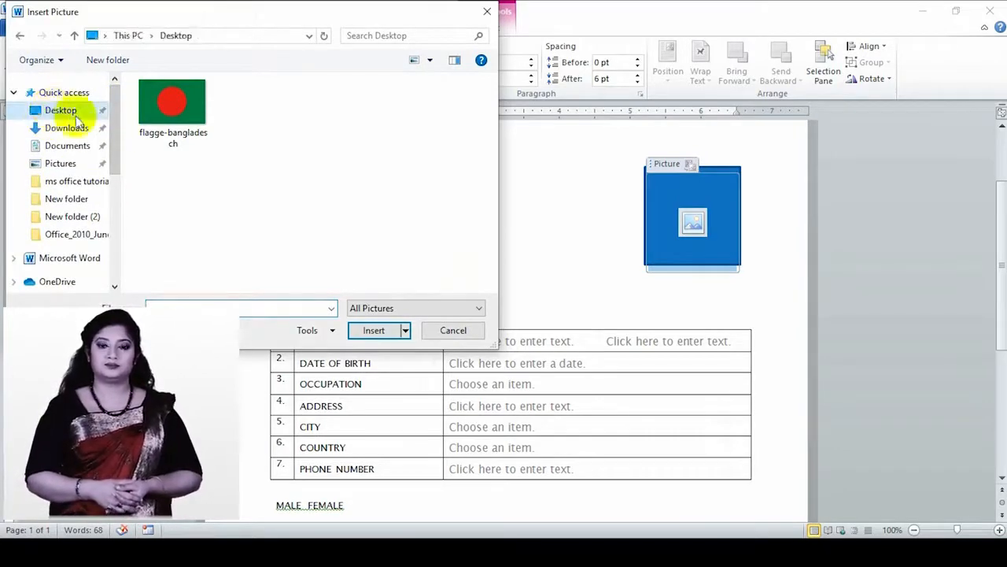
{"action": "left_click", "coordinate": [171, 102]}
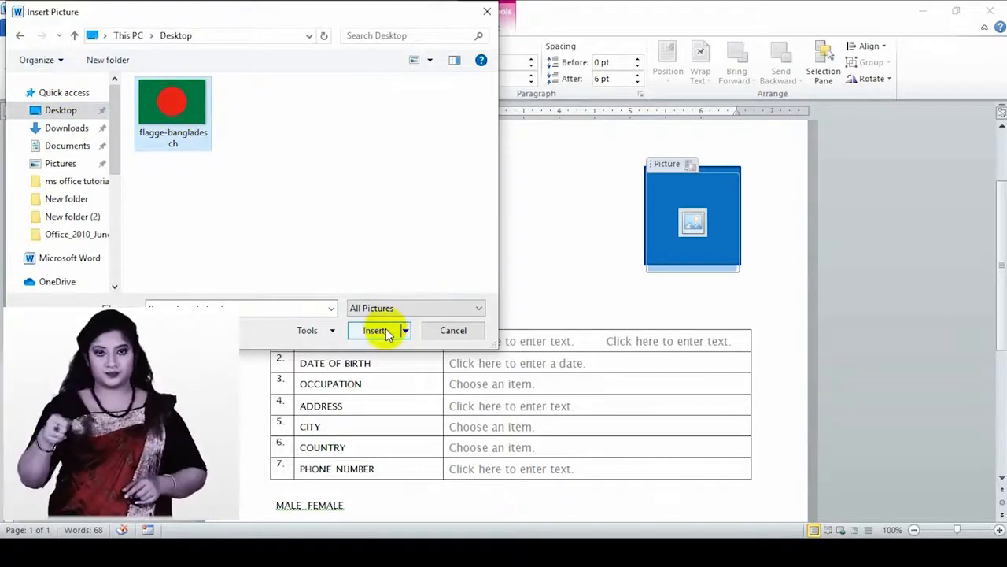
{"action": "left_click", "coordinate": [386, 331]}
{"action": "left_click", "coordinate": [678, 234]}
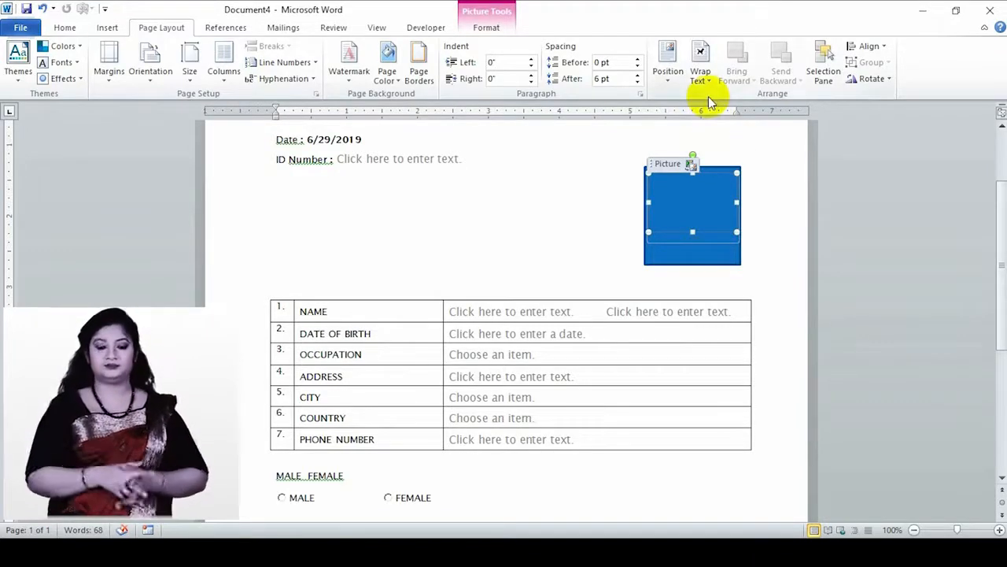
- Set the blue rectangle to Behind Text wrapping so the flag shows in front of it
{"action": "left_click", "coordinate": [823, 63]}
{"action": "left_click", "coordinate": [622, 250]}
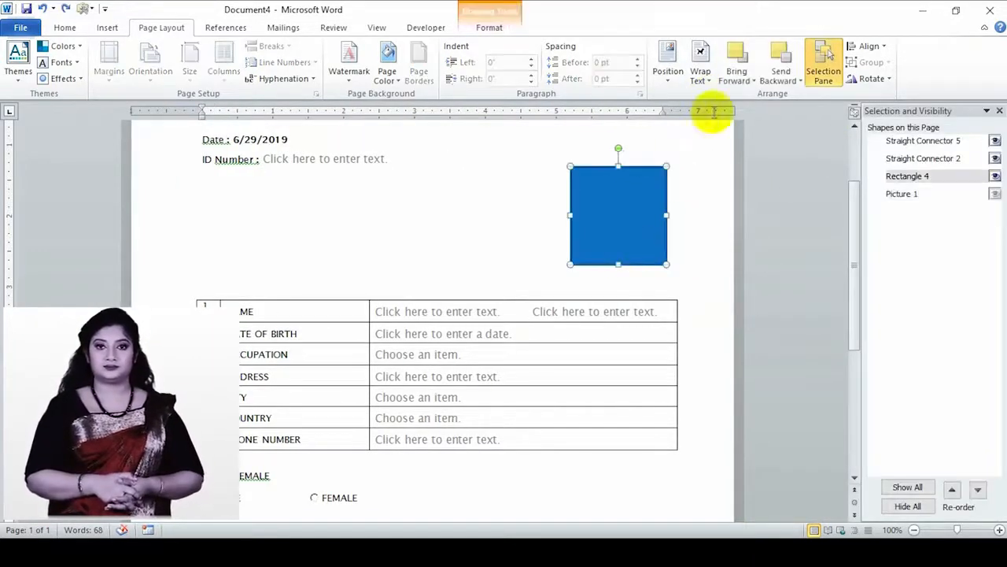
{"action": "left_click", "coordinate": [701, 74]}
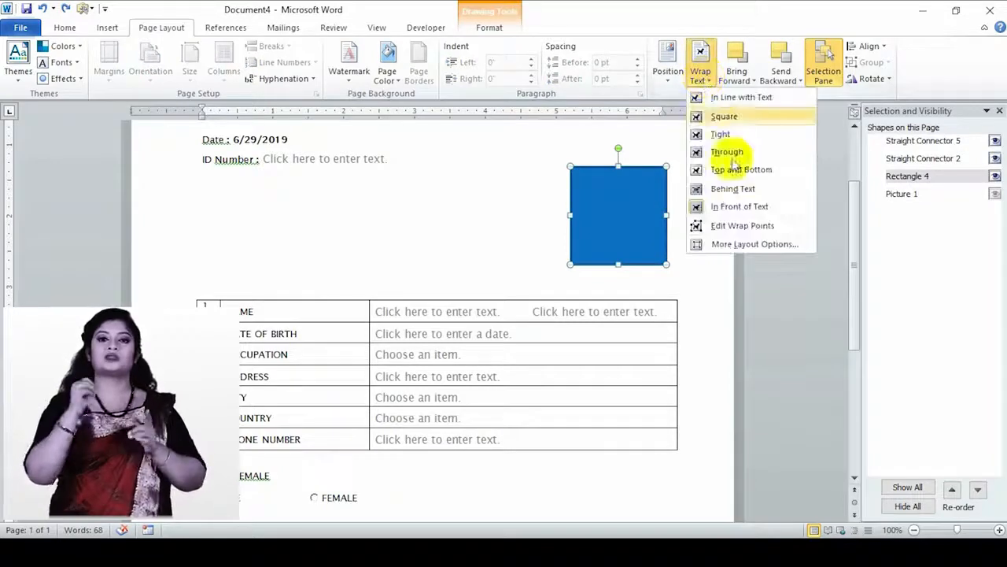
{"action": "left_click", "coordinate": [736, 189]}
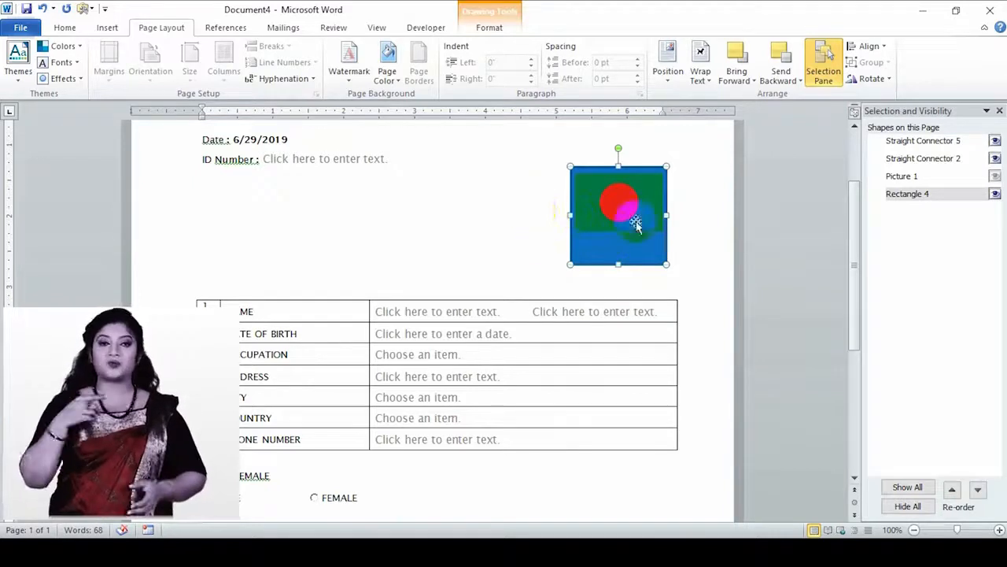
{"action": "left_click", "coordinate": [110, 29]}
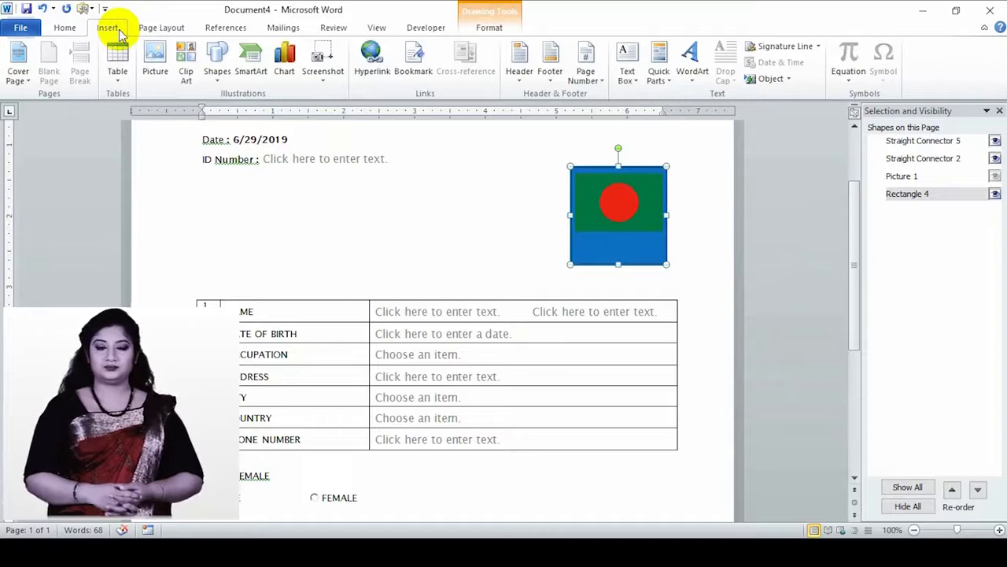
- Give the flag frame a thin grey outline in place of the solid blue look
{"action": "left_click", "coordinate": [67, 30]}
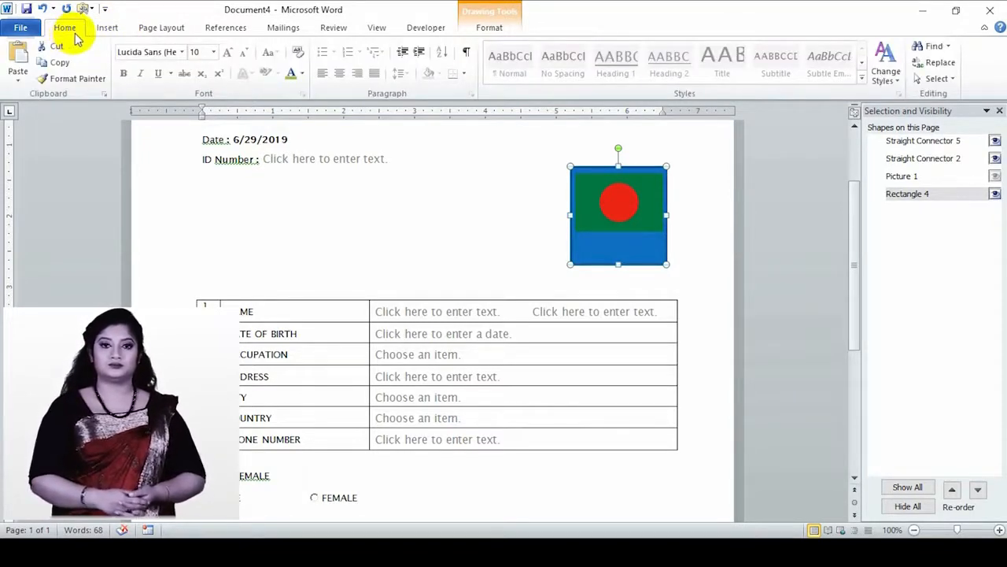
{"action": "left_click", "coordinate": [470, 36]}
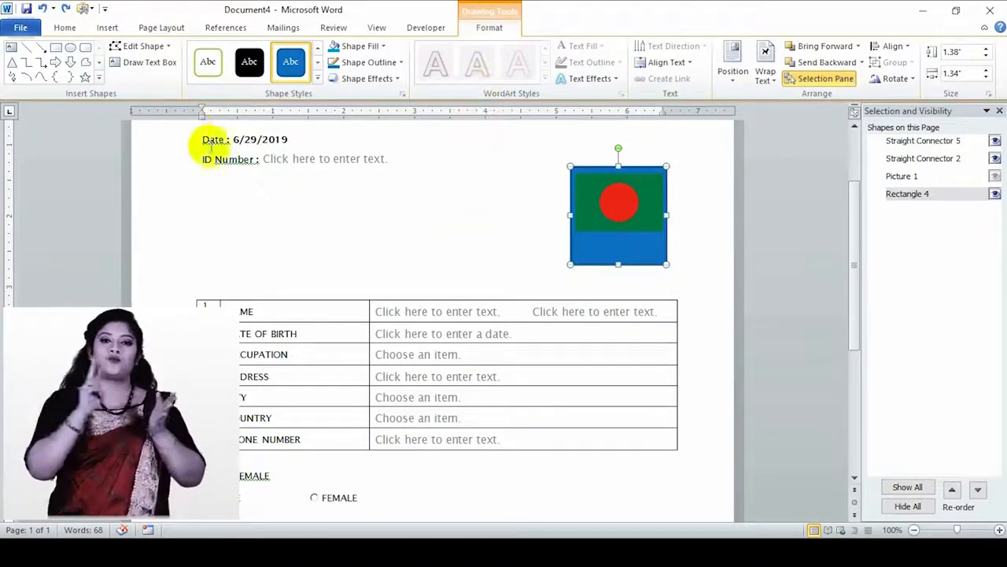
{"action": "left_click", "coordinate": [207, 74]}
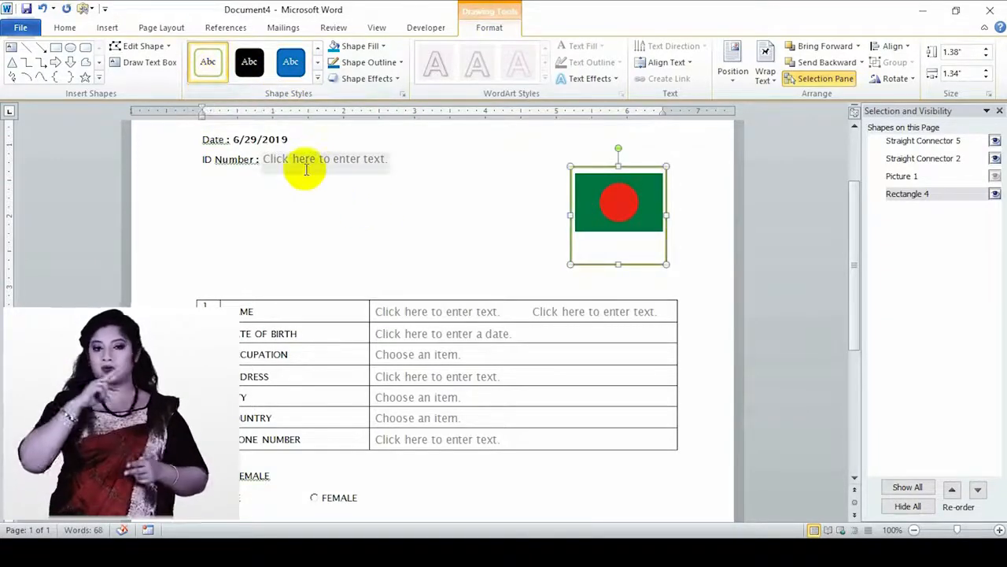
{"action": "left_click", "coordinate": [392, 65]}
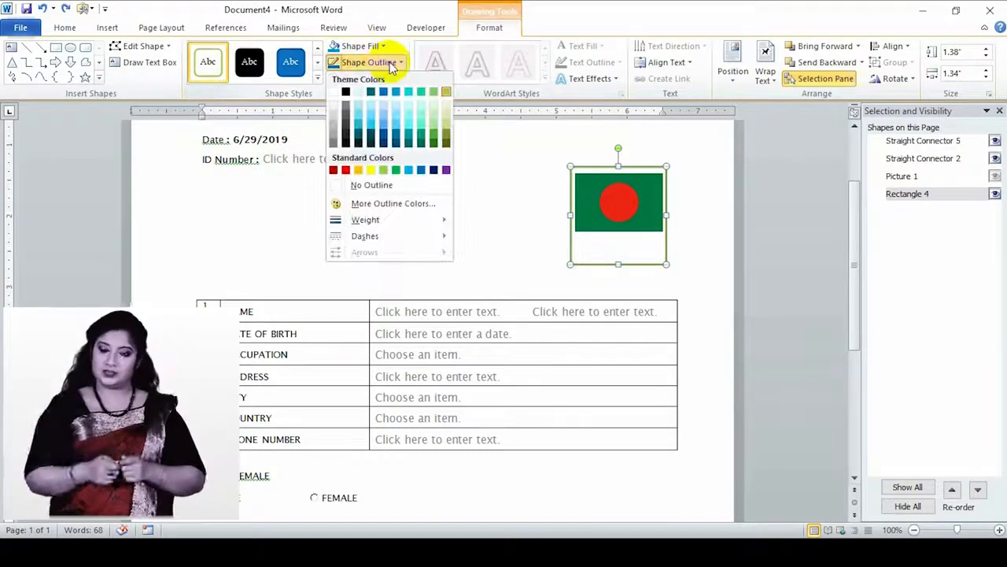
{"action": "left_click", "coordinate": [347, 92]}
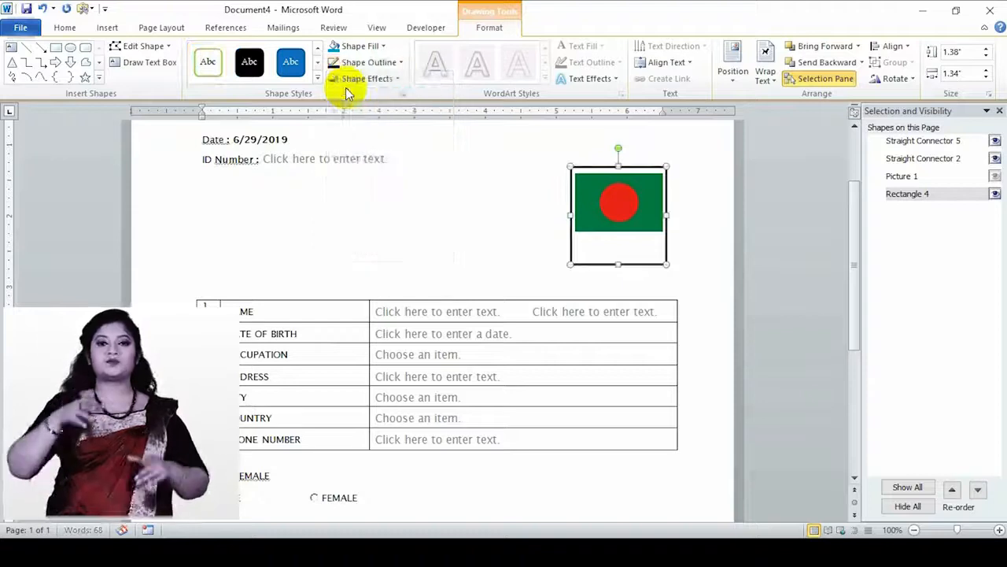
{"action": "left_click", "coordinate": [401, 63]}
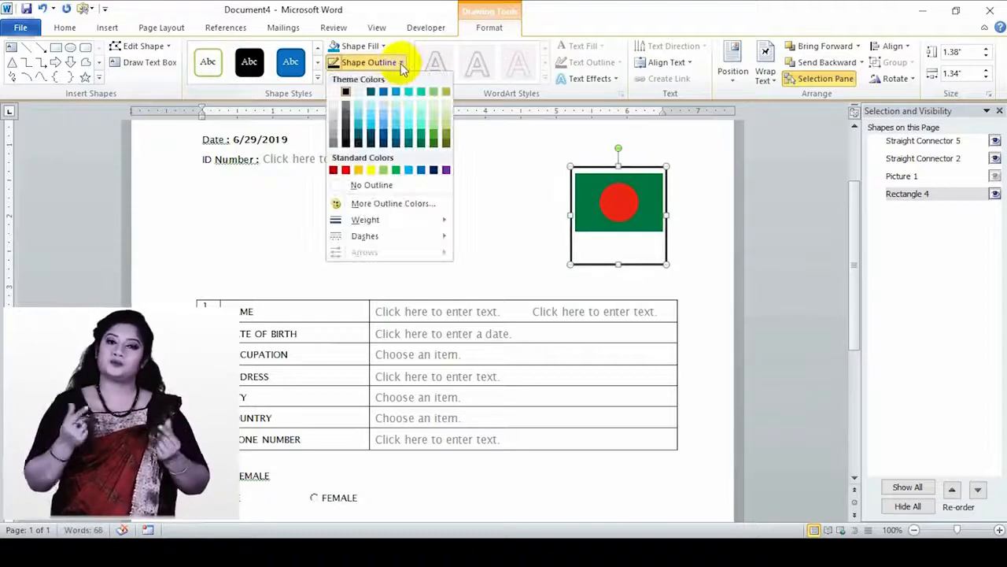
{"action": "left_click", "coordinate": [333, 130]}
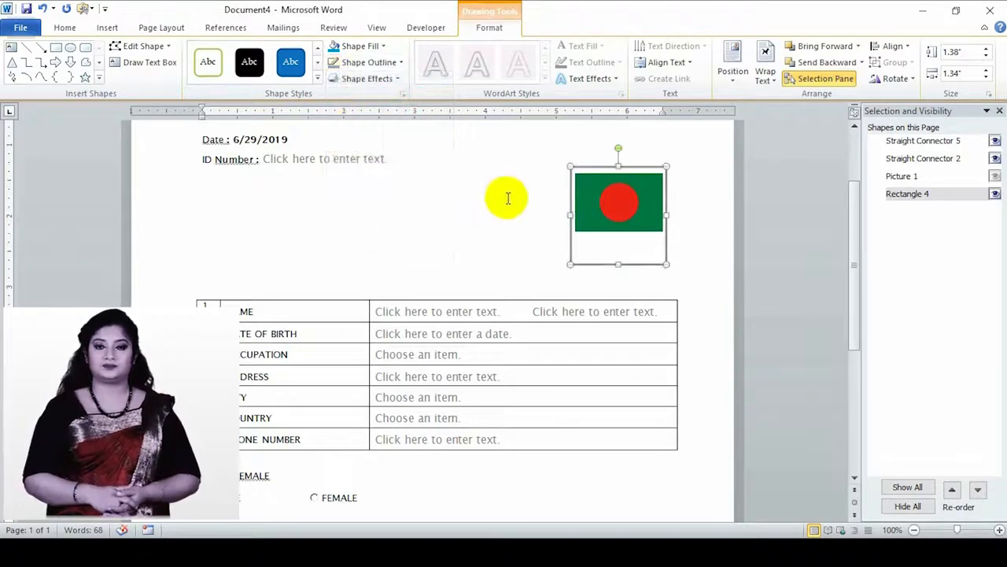
- Deselect the framed flag and select the ID Number field in the table
{"action": "left_click", "coordinate": [245, 252]}
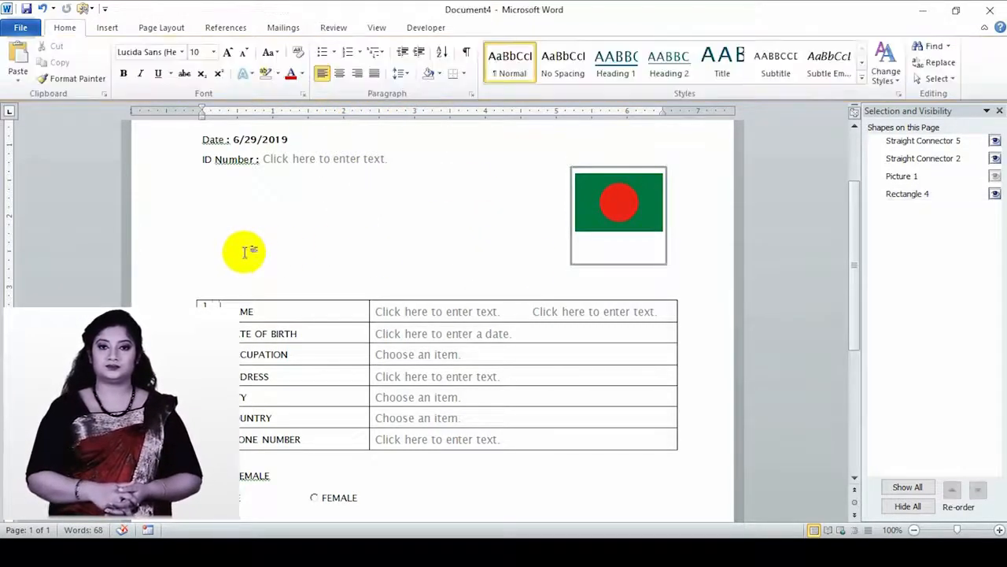
{"action": "left_click", "coordinate": [622, 250]}
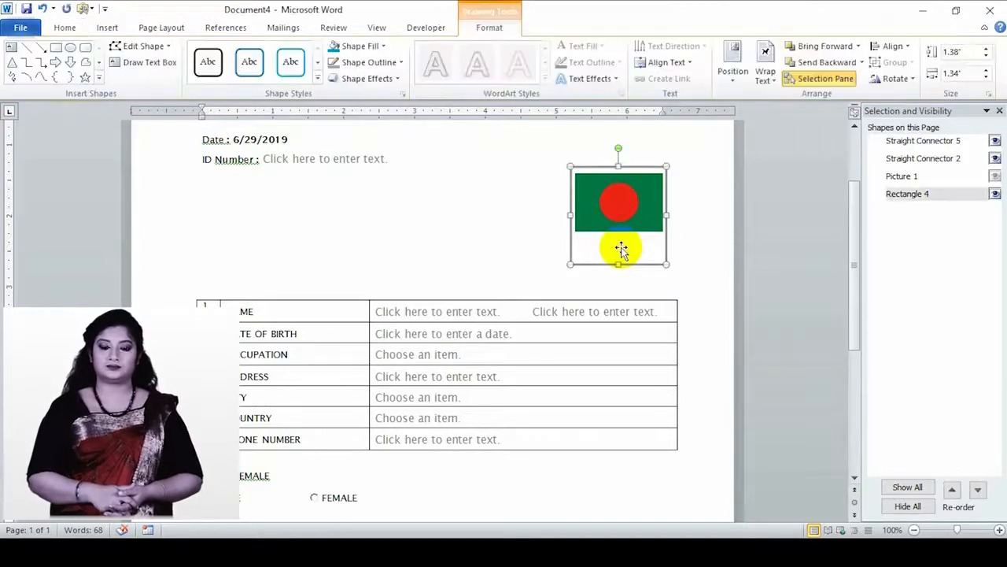
{"action": "left_click", "coordinate": [674, 221]}
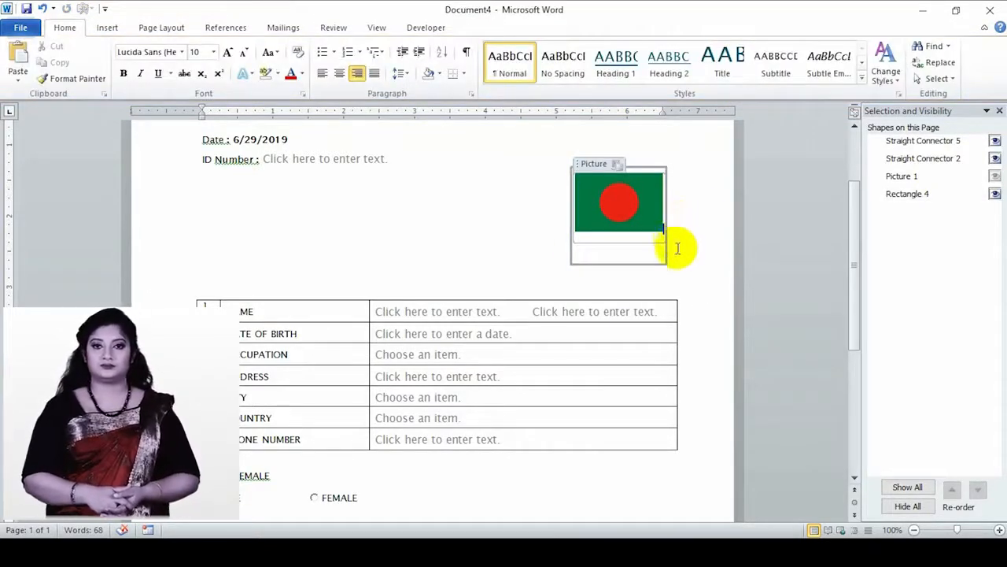
{"action": "left_click", "coordinate": [280, 320]}
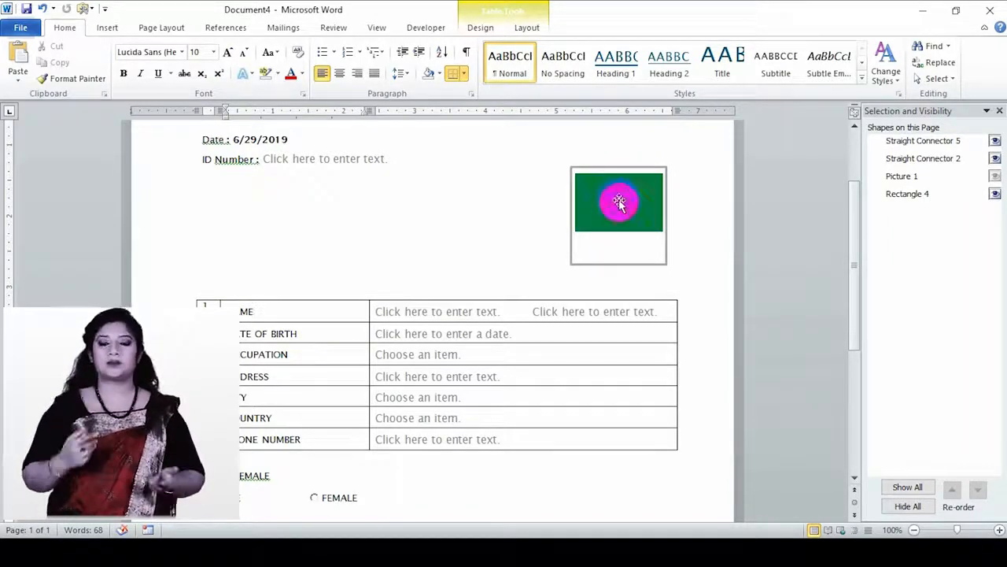
{"action": "scroll", "coordinate": [670, 253], "scroll_direction": "up", "scroll_amount": 3}
{"action": "left_click", "coordinate": [311, 299]}
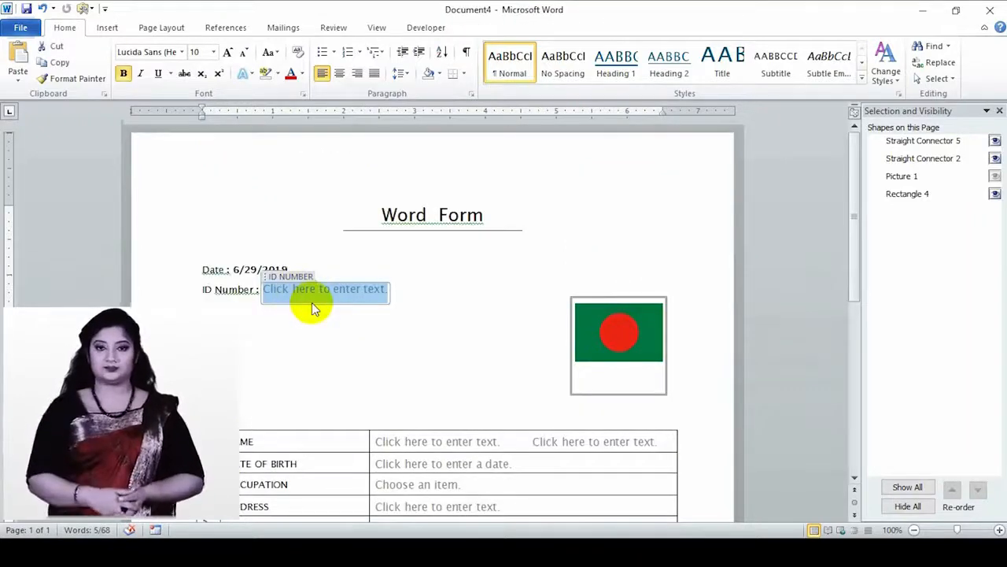
- Enter ID number 123, the first and last name, and birth date June 18, 2019
{"action": "type", "text": "123456"}
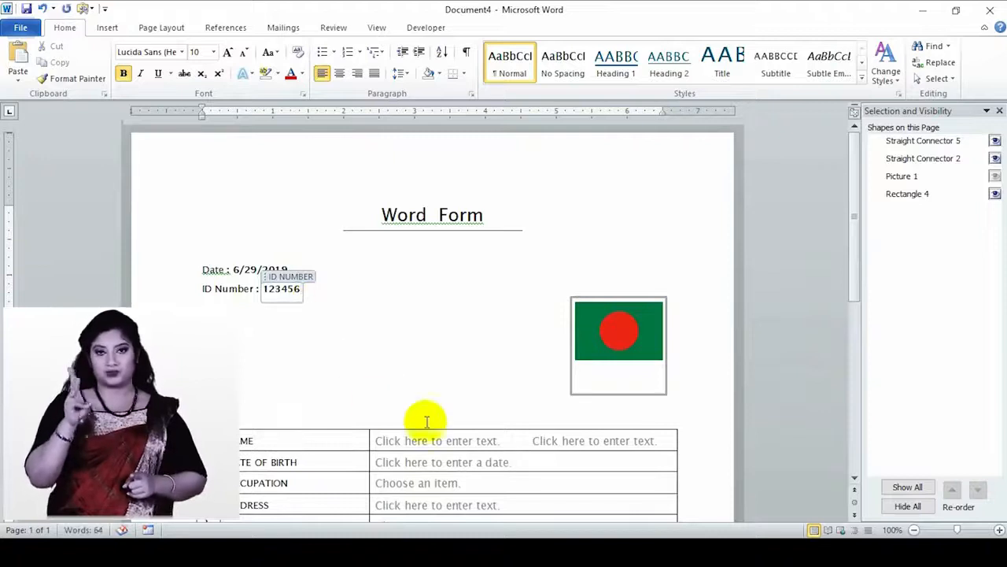
{"action": "left_click", "coordinate": [453, 442]}
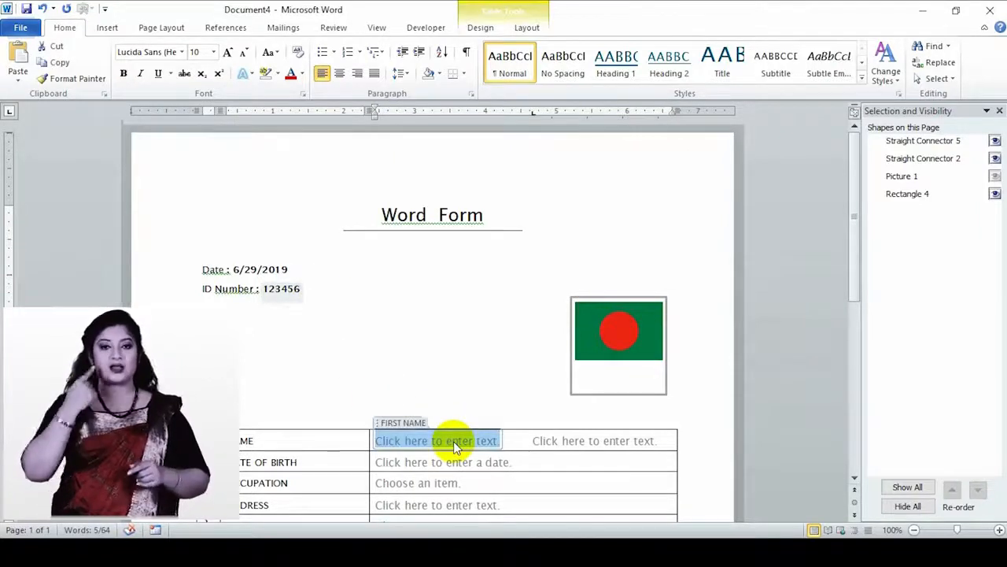
{"action": "type", "text": "MR"}
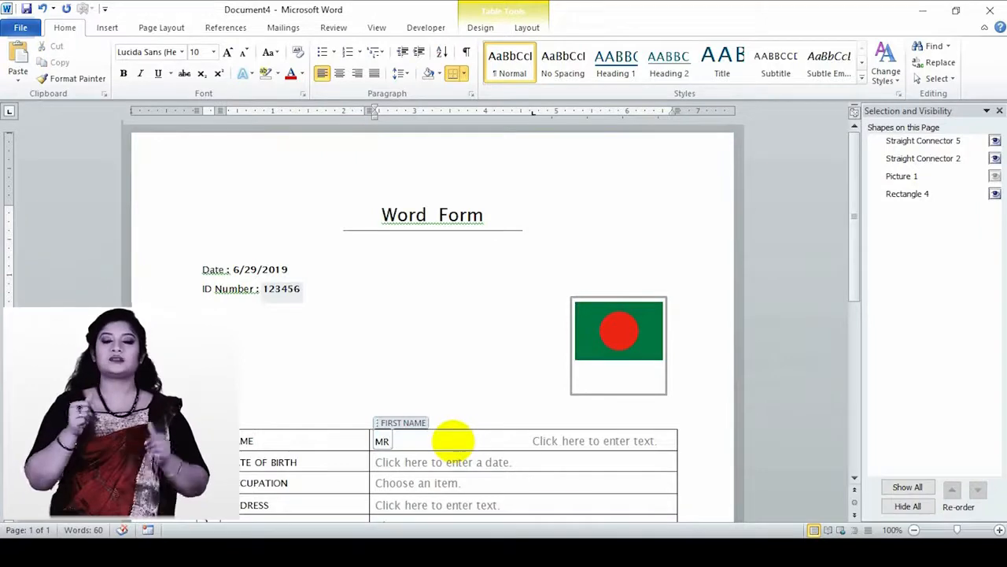
{"action": "left_click", "coordinate": [618, 447]}
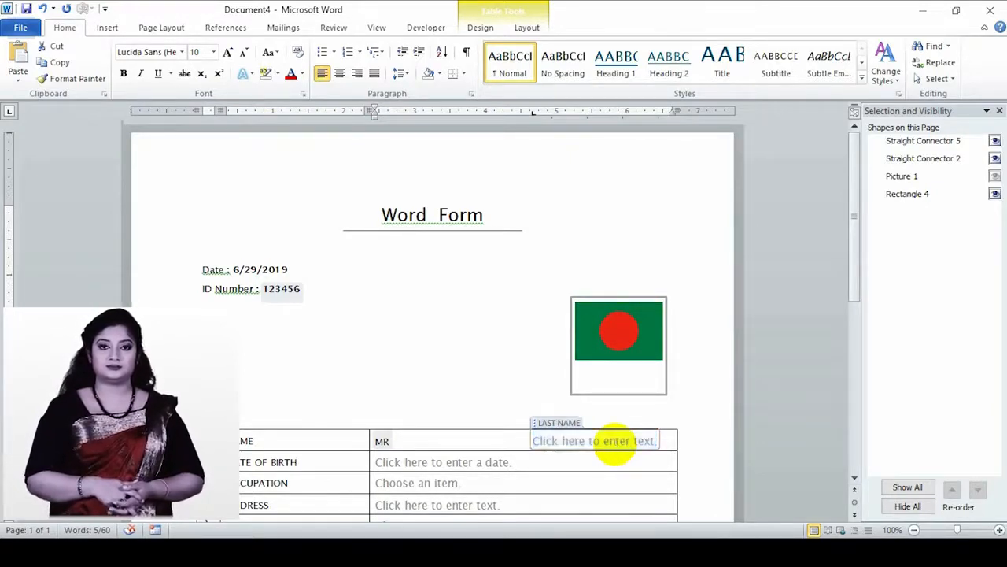
{"action": "type", "text": "DDD"}
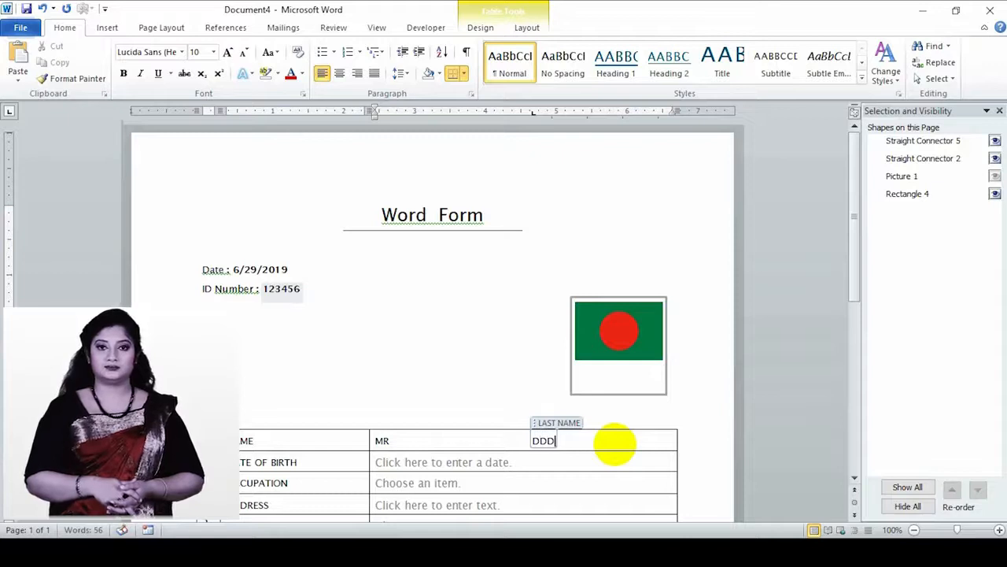
{"action": "left_click", "coordinate": [471, 462]}
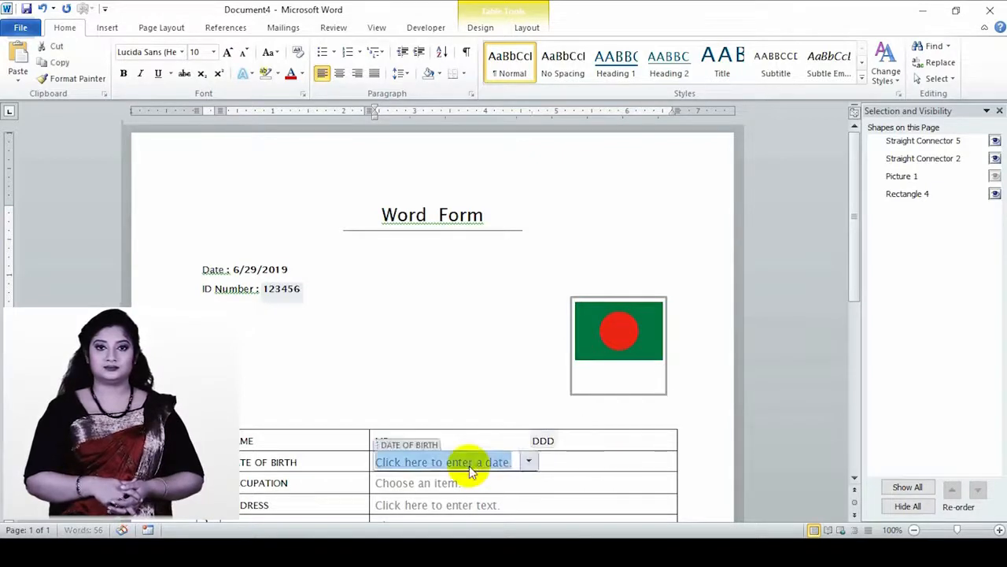
{"action": "left_click", "coordinate": [529, 462]}
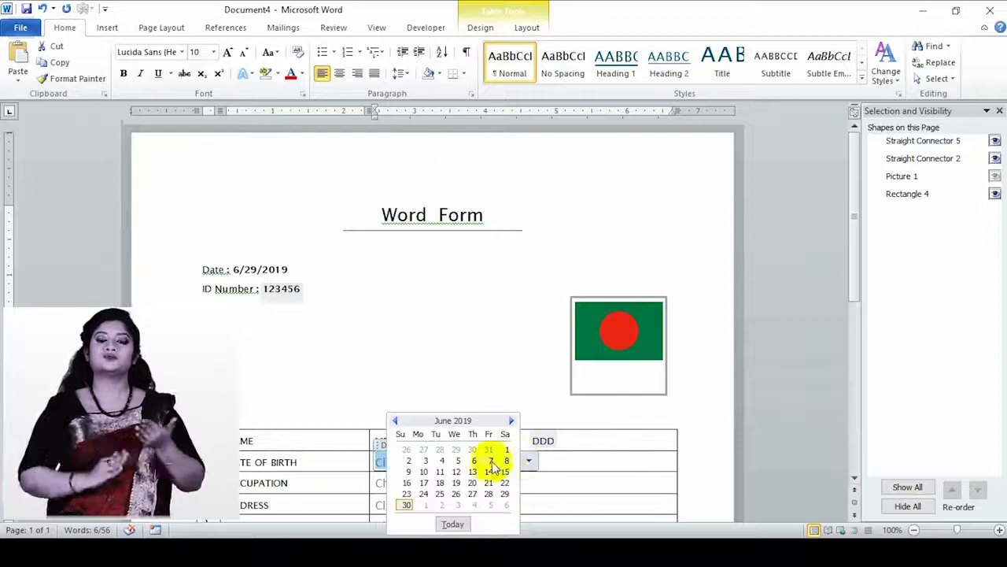
{"action": "left_click", "coordinate": [440, 483]}
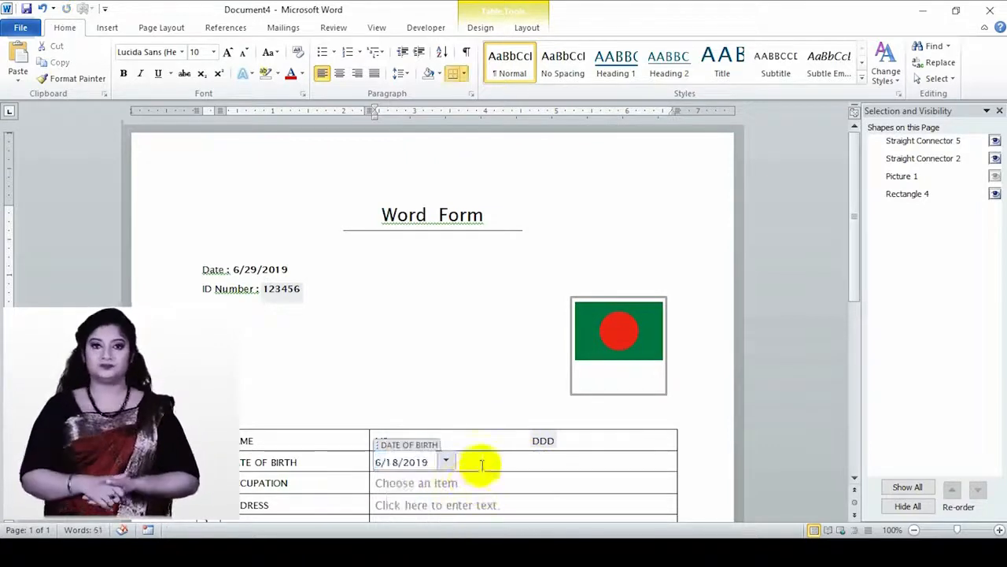
{"action": "left_click", "coordinate": [464, 484]}
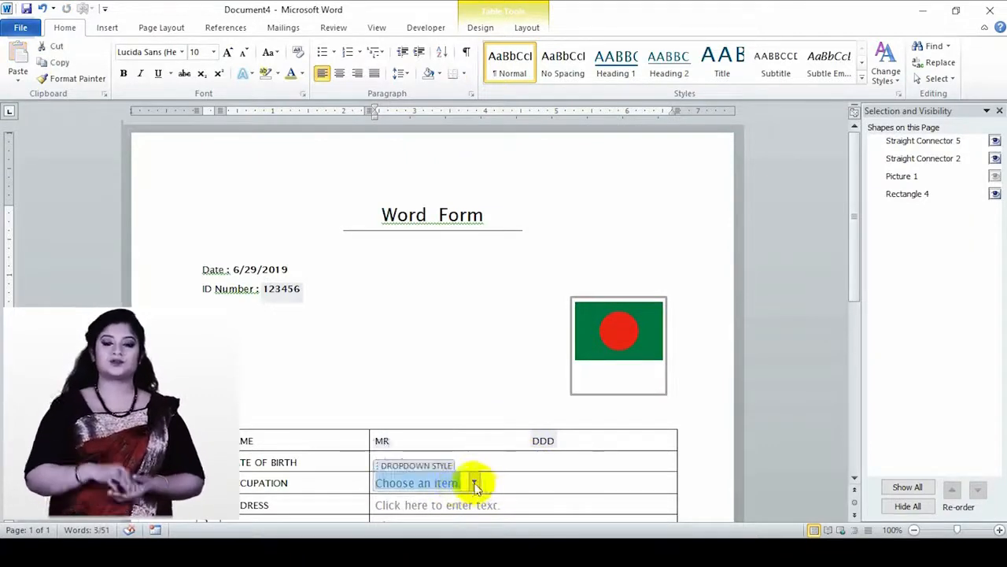
- Choose STUDENT as the occupation and enter the address
{"action": "scroll", "coordinate": [475, 486], "scroll_direction": "down", "scroll_amount": 1}
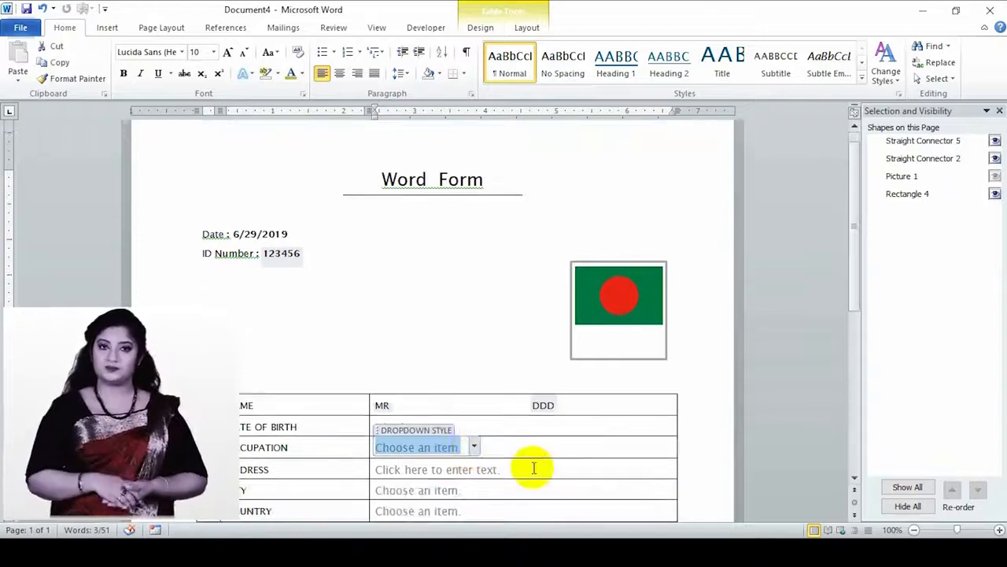
{"action": "left_click", "coordinate": [474, 447]}
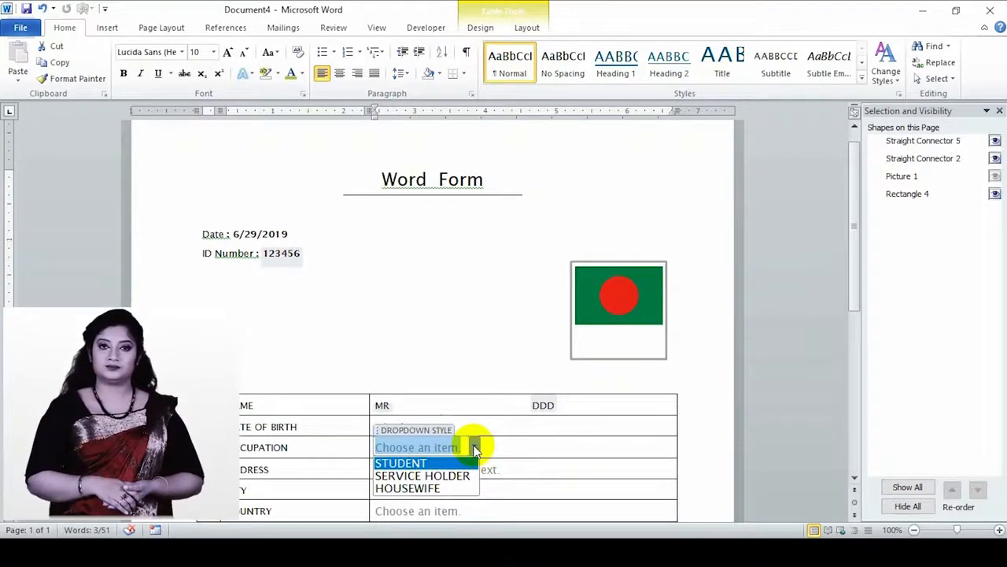
{"action": "left_click", "coordinate": [417, 464]}
{"action": "left_click", "coordinate": [502, 470]}
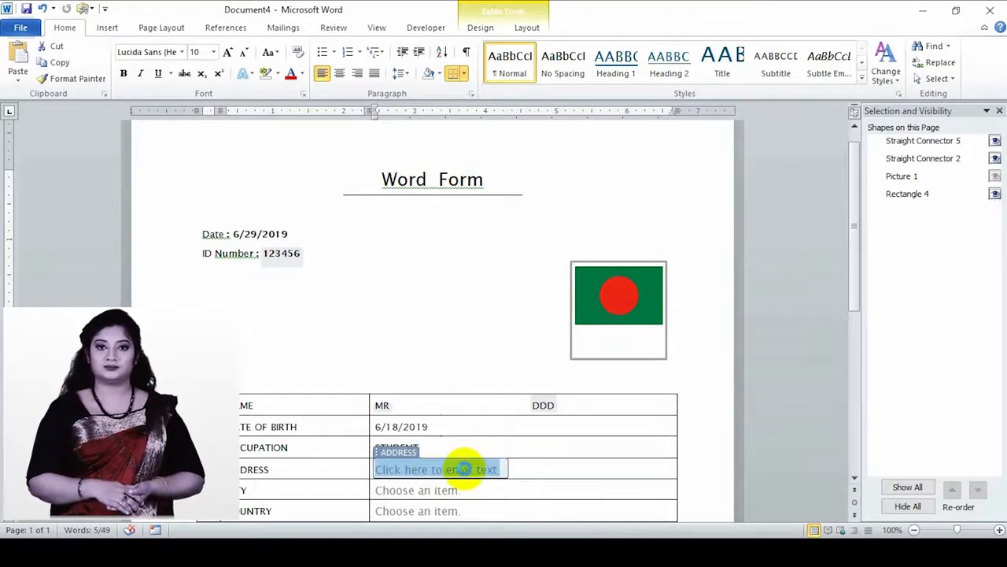
{"action": "type", "text": "DHA"}
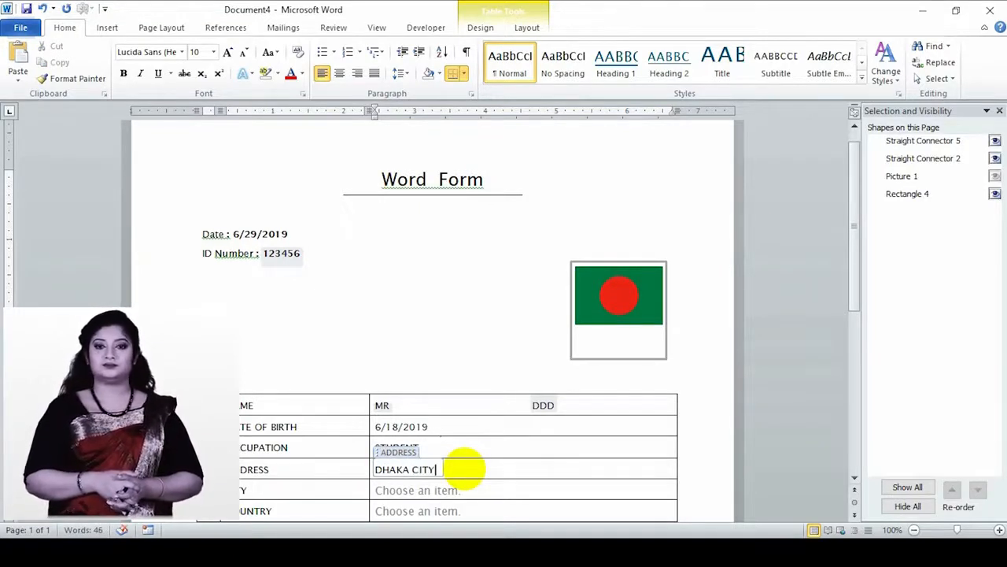
{"action": "type", "text": "KA CITY"}
- Pick GAZIPUR as city and NEPAL as country, then enter a phone number
{"action": "left_click", "coordinate": [450, 490]}
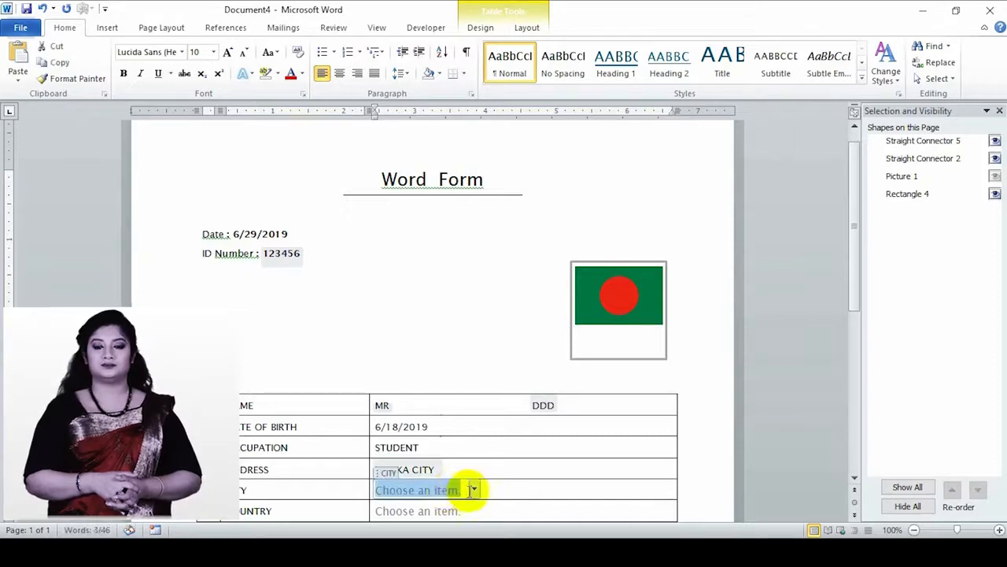
{"action": "left_click", "coordinate": [472, 490]}
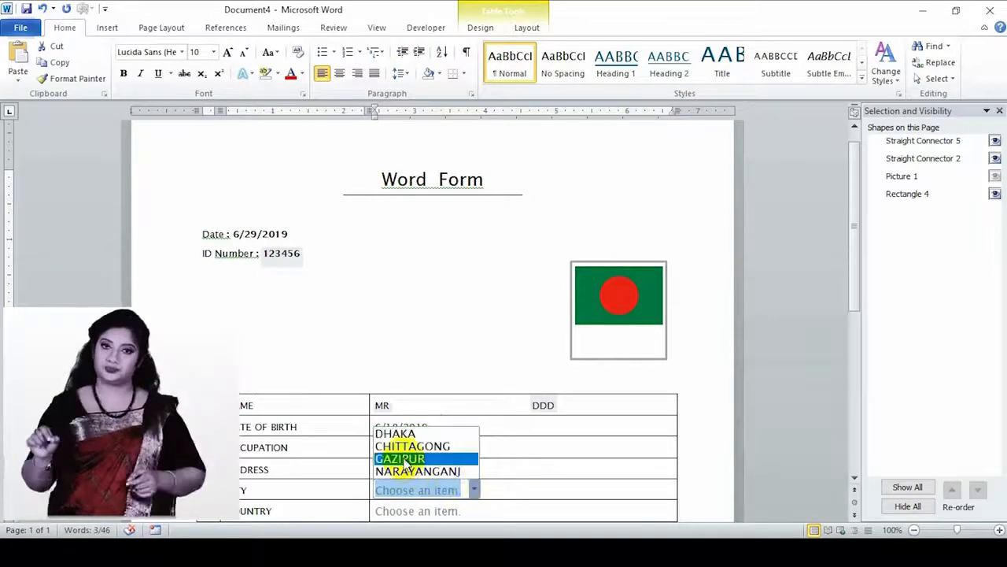
{"action": "left_click", "coordinate": [410, 458]}
{"action": "scroll", "coordinate": [440, 490], "scroll_direction": "down", "scroll_amount": 1}
{"action": "left_click", "coordinate": [445, 475]}
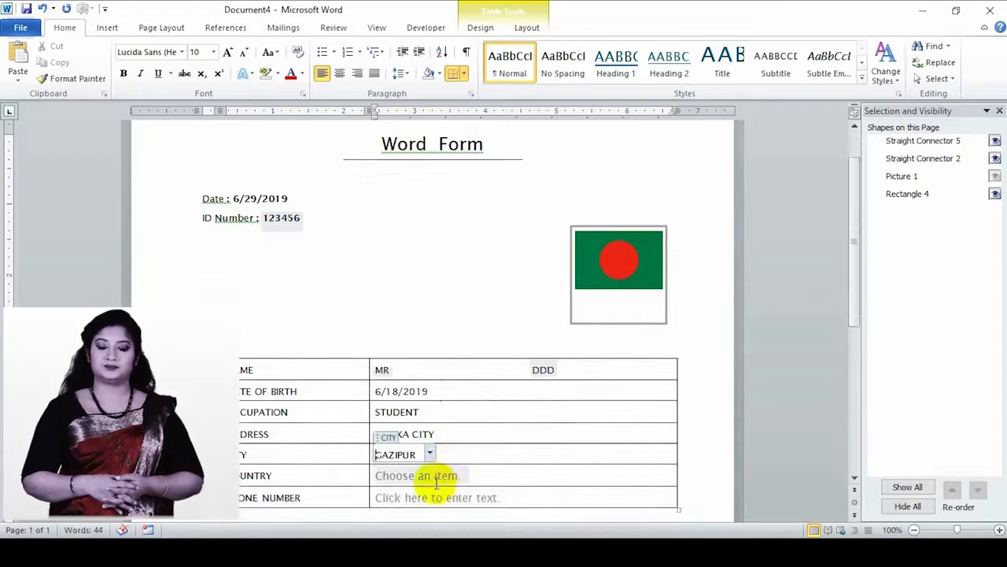
{"action": "left_click", "coordinate": [474, 476]}
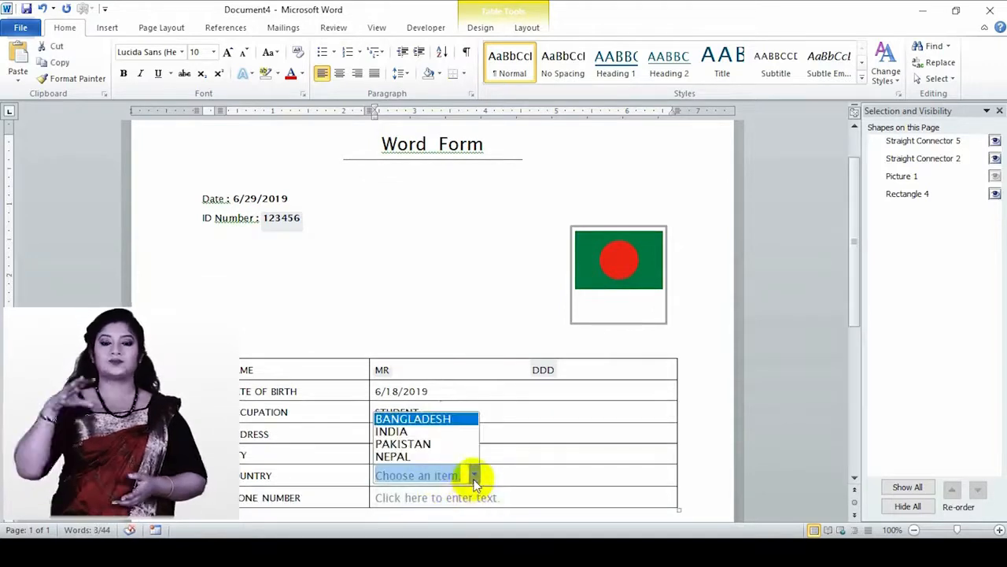
{"action": "left_click", "coordinate": [425, 457]}
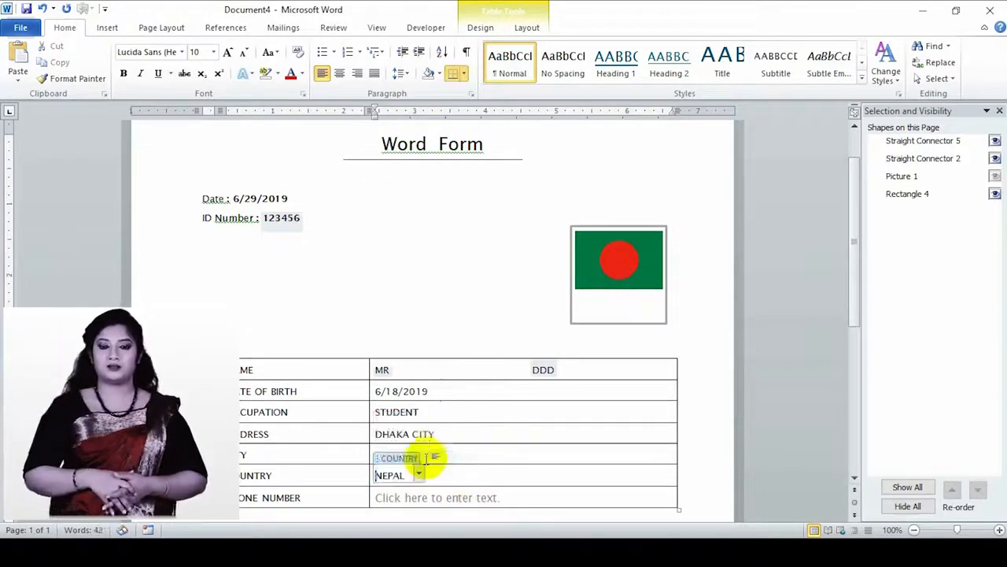
{"action": "left_click", "coordinate": [411, 499]}
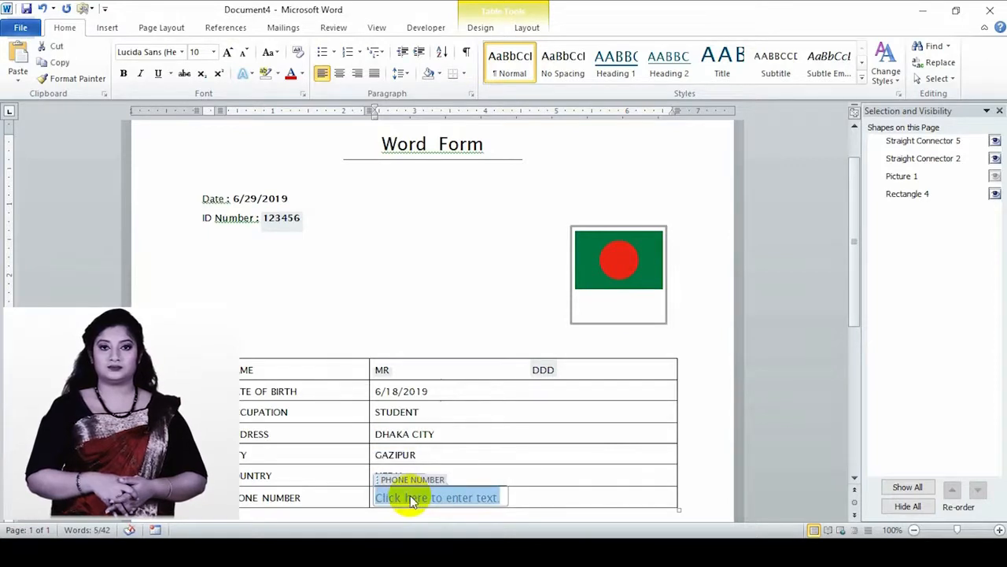
{"action": "type", "text": "1234567788"}
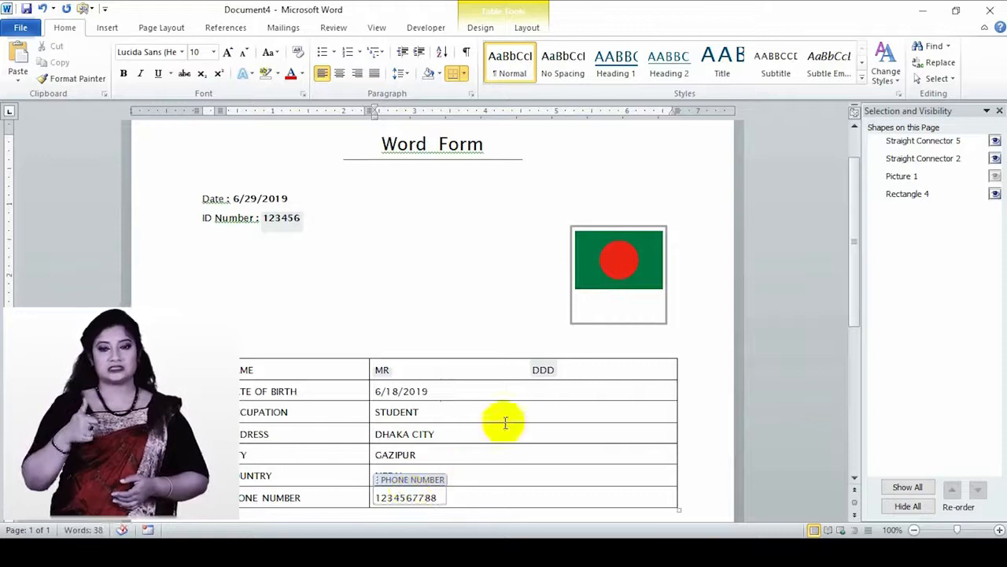
{"action": "left_click", "coordinate": [457, 335]}
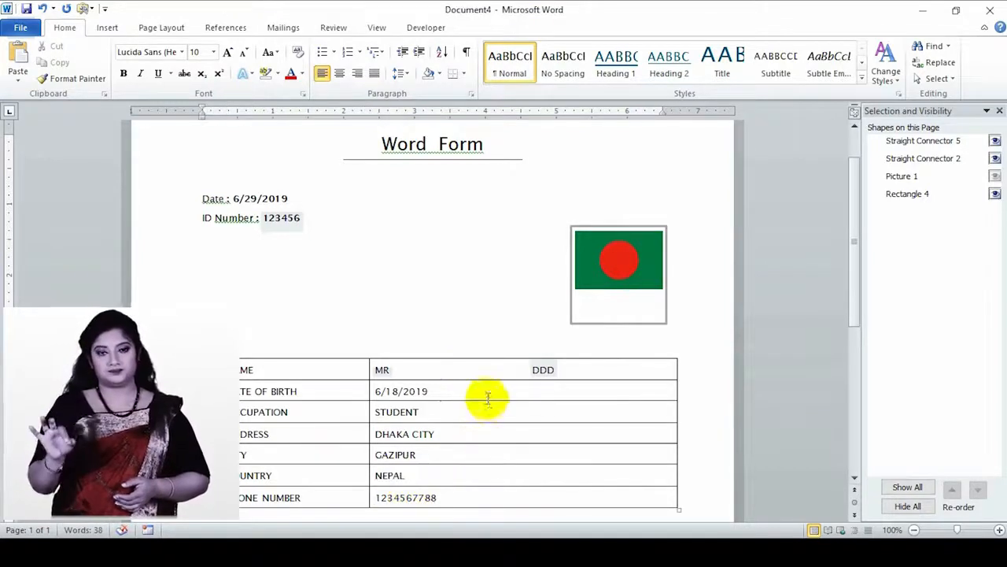
- Select the FEMALE gender option and scroll through the filled-in form to review it
{"action": "scroll", "coordinate": [438, 425], "scroll_direction": "down", "scroll_amount": 2}
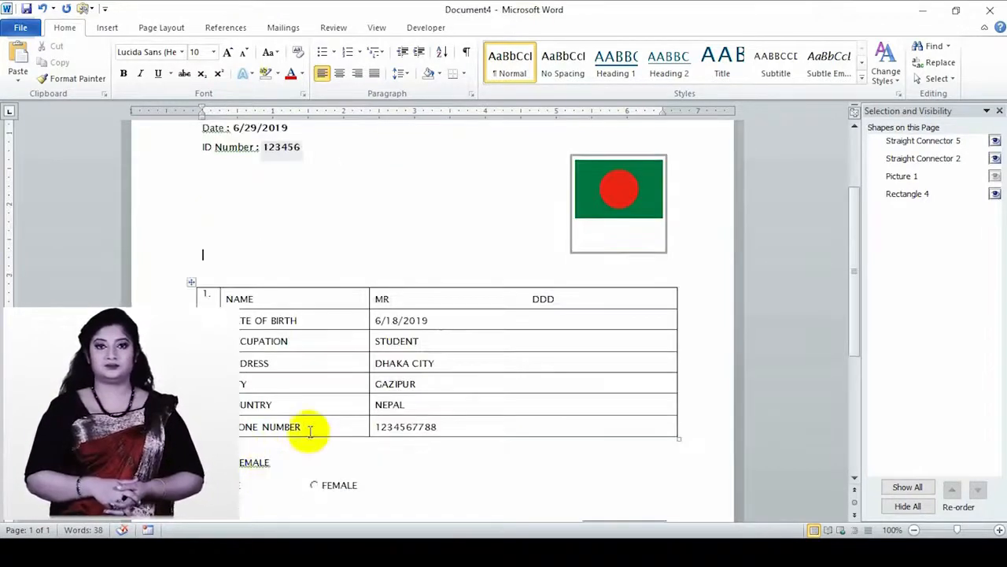
{"action": "left_click", "coordinate": [315, 487]}
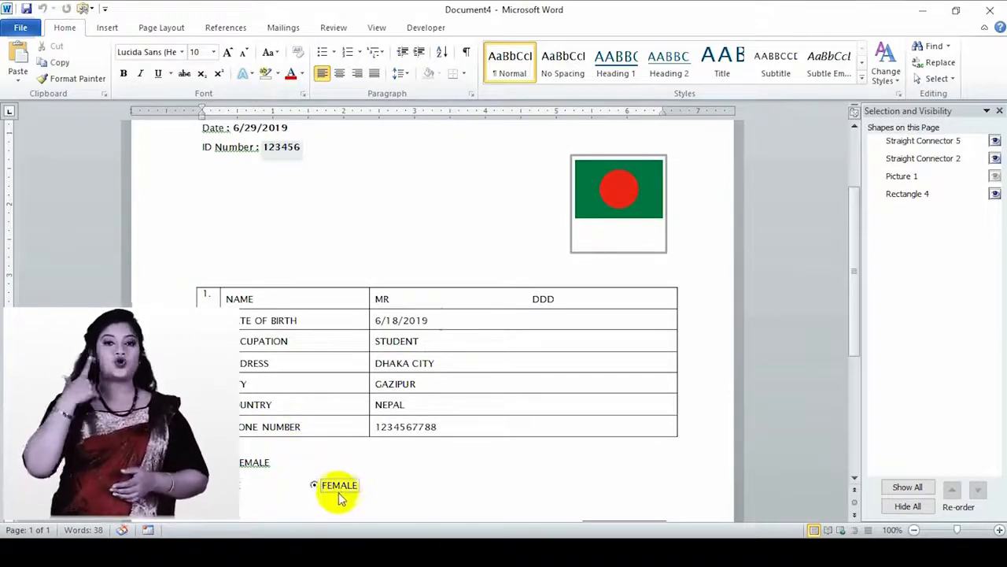
{"action": "scroll", "coordinate": [557, 413], "scroll_direction": "down", "scroll_amount": 1}
{"action": "scroll", "coordinate": [557, 413], "scroll_direction": "up", "scroll_amount": 6}
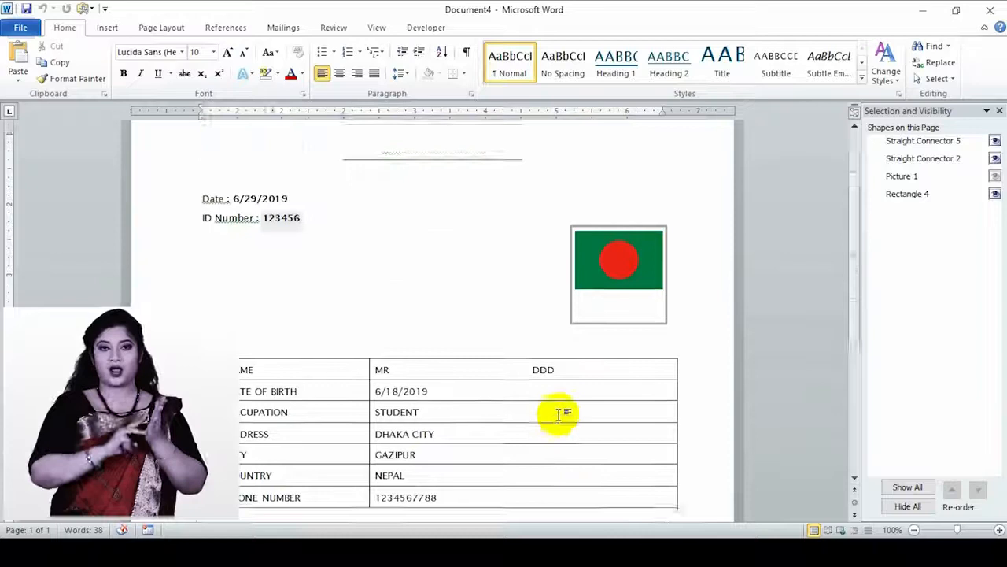
{"action": "scroll", "coordinate": [557, 413], "scroll_direction": "down", "scroll_amount": 1}
{"action": "scroll", "coordinate": [557, 413], "scroll_direction": "down", "scroll_amount": 10}
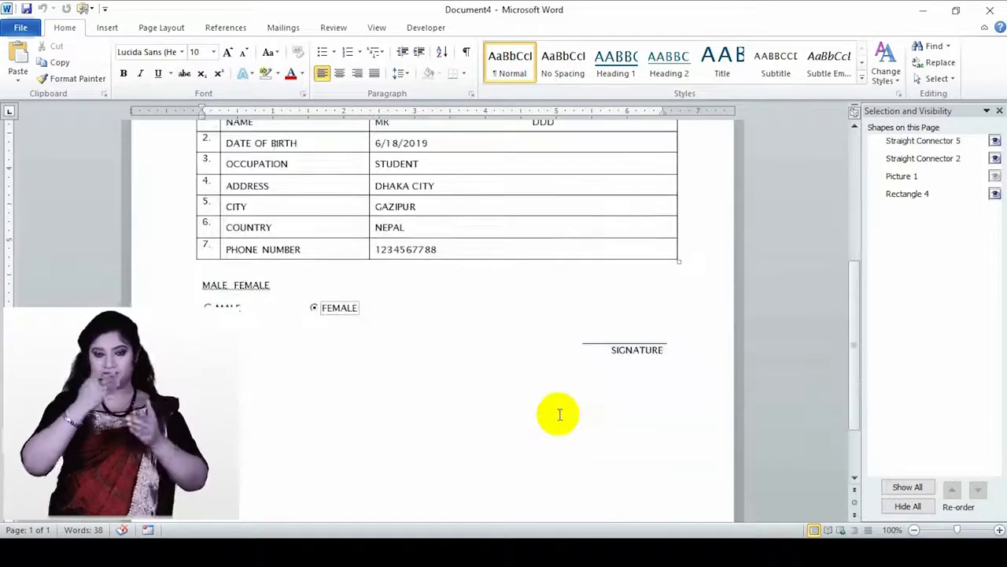
{"action": "scroll", "coordinate": [557, 413], "scroll_direction": "up", "scroll_amount": 5}
{"action": "scroll", "coordinate": [557, 413], "scroll_direction": "up", "scroll_amount": 5}
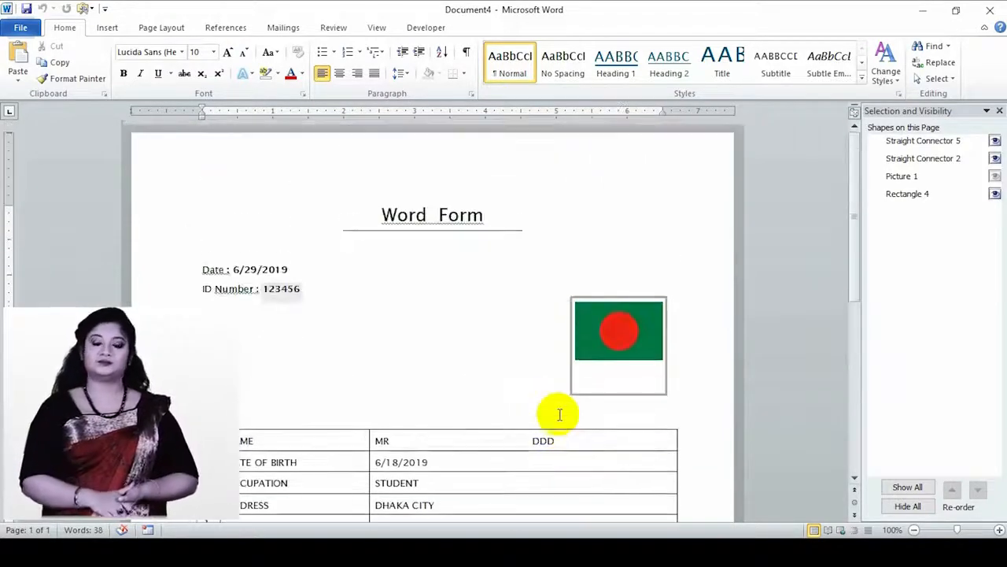
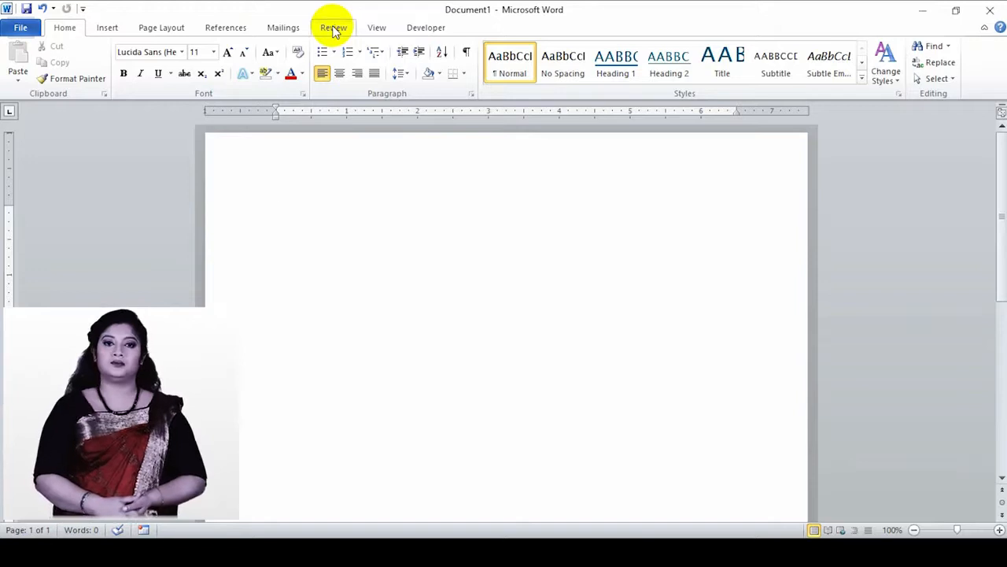
- On the Review tab, generate a sample text paragraph with =rand(1,8)
{"action": "left_click", "coordinate": [334, 28]}
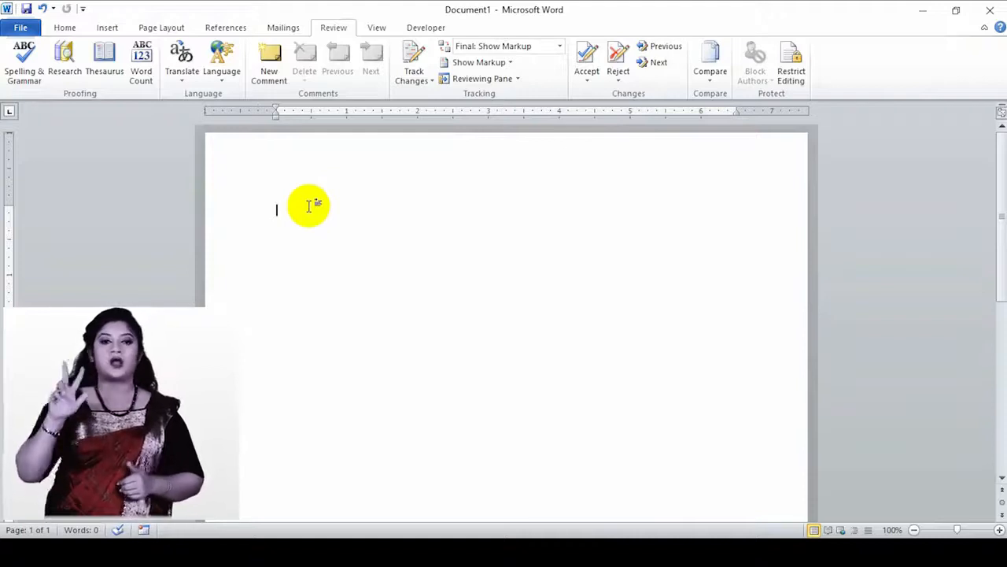
{"action": "type", "text": "=rand("}
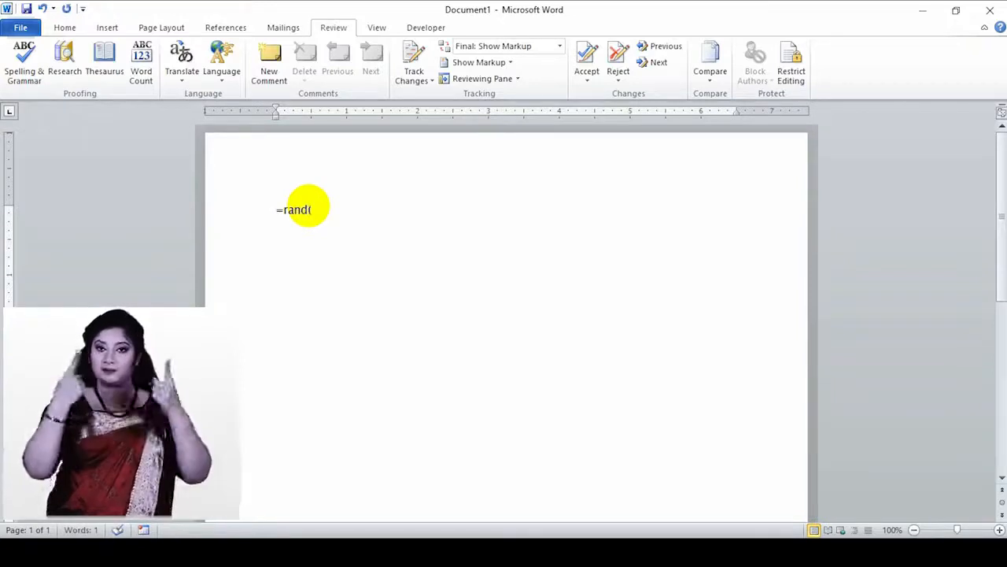
{"action": "type", "text": "1,8"}
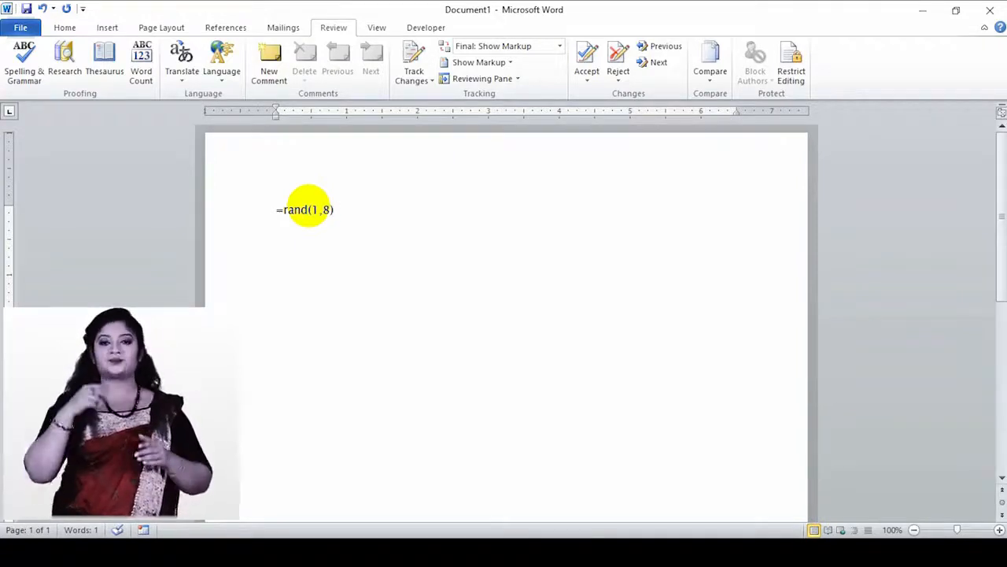
{"action": "key", "text": "Return"}
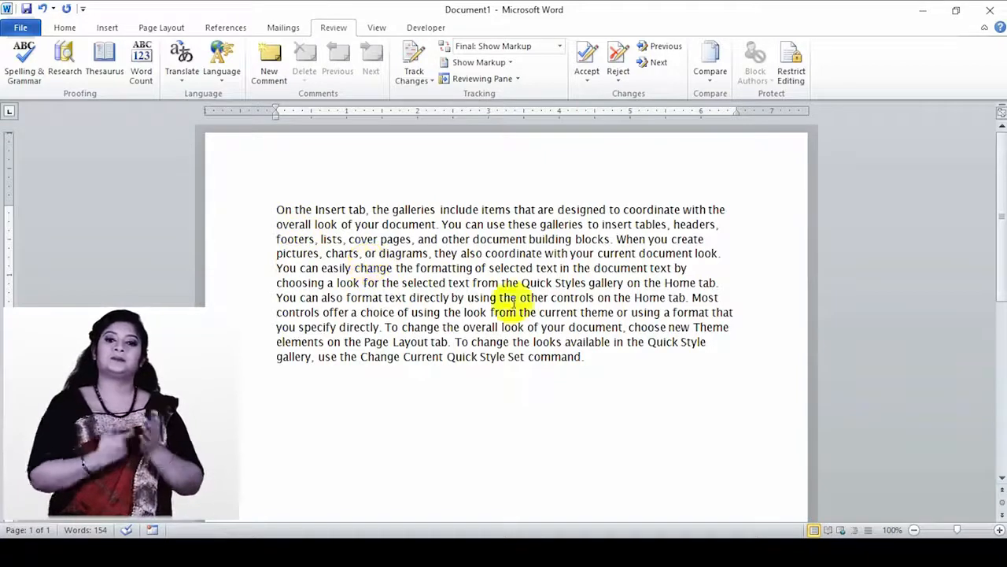
- Insert paragraph breaks before "the galleries", "current theme" and "format" in the sample text
{"action": "left_click", "coordinate": [372, 209]}
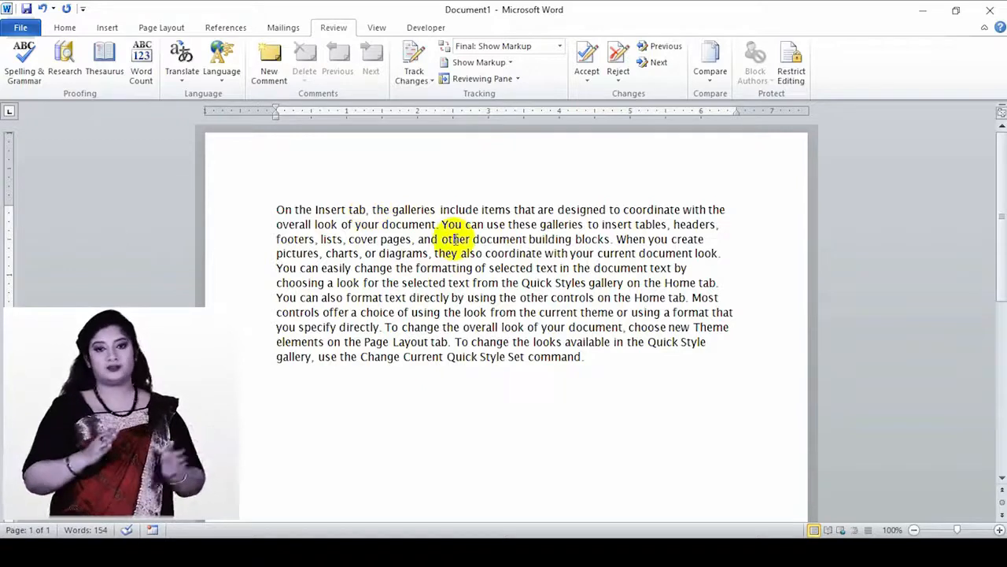
{"action": "key", "text": "Return"}
{"action": "left_click", "coordinate": [403, 332]}
{"action": "key", "text": "Return"}
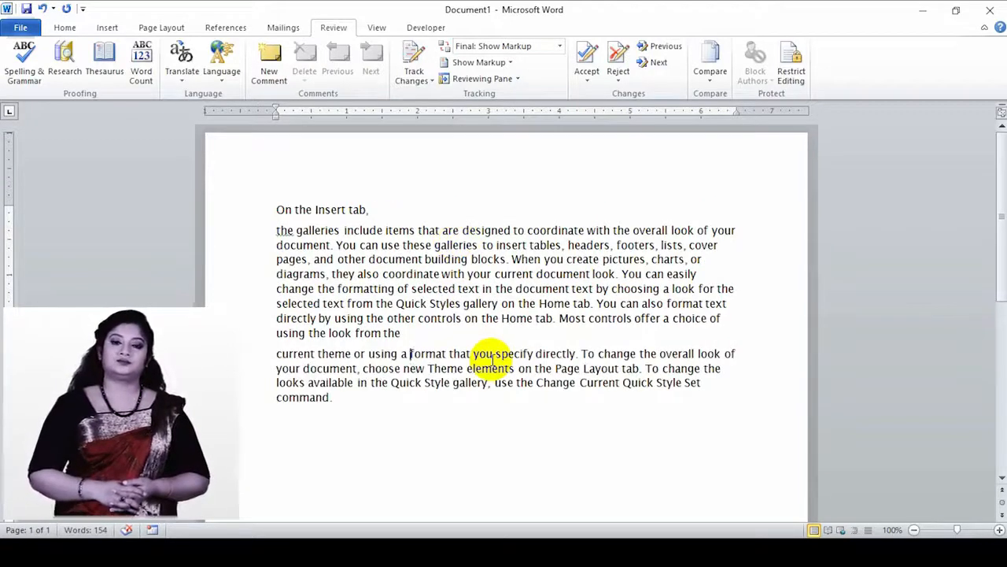
{"action": "key", "text": "Return"}
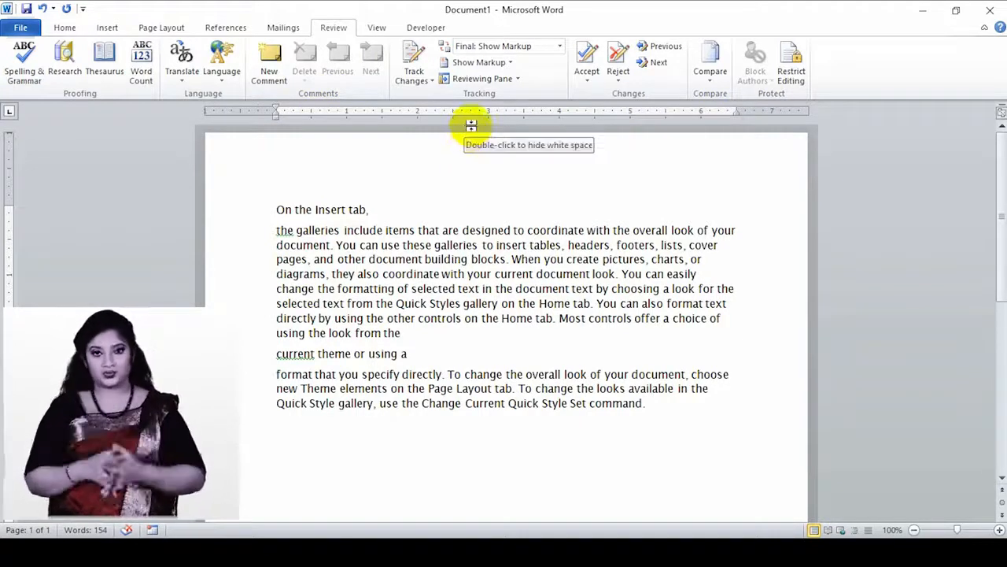
- Turn on Track Changes from the Review tab's Track Changes dropdown
{"action": "left_click", "coordinate": [416, 79]}
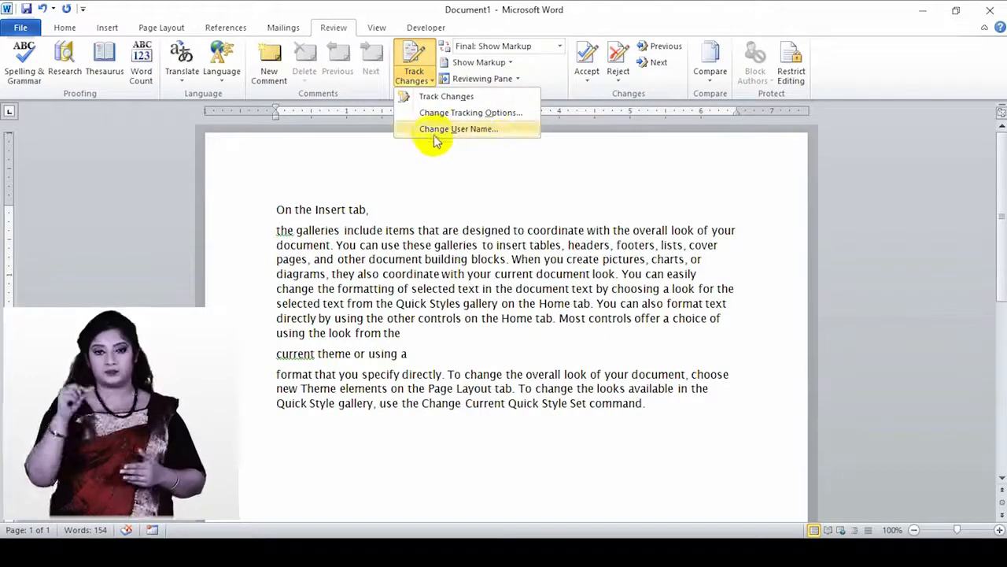
{"action": "left_click", "coordinate": [432, 99]}
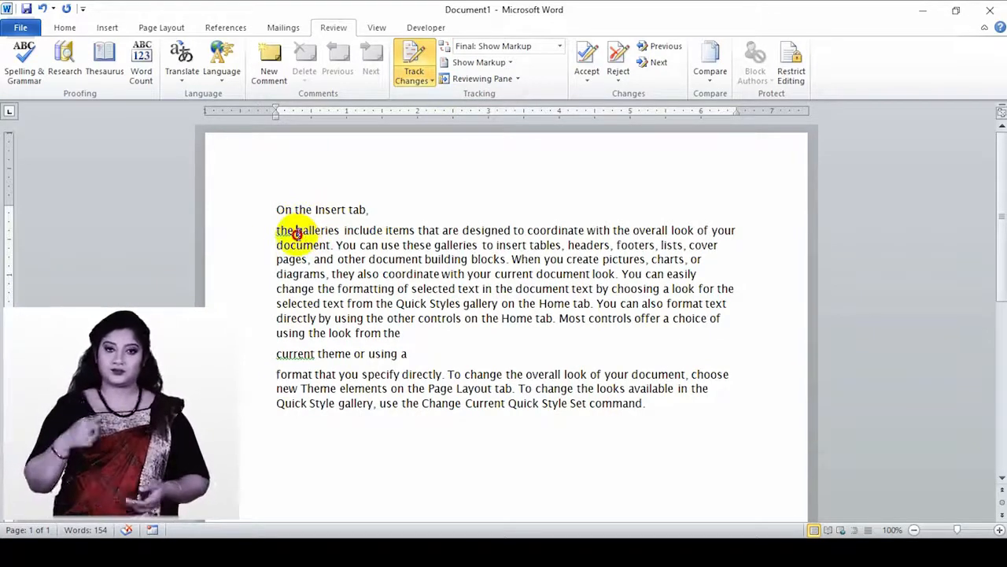
- Delete "galleries" and replace "other" with "others" as tracked changes
{"action": "left_click_drag", "start_coordinate": [297, 229], "coordinate": [338, 230]}
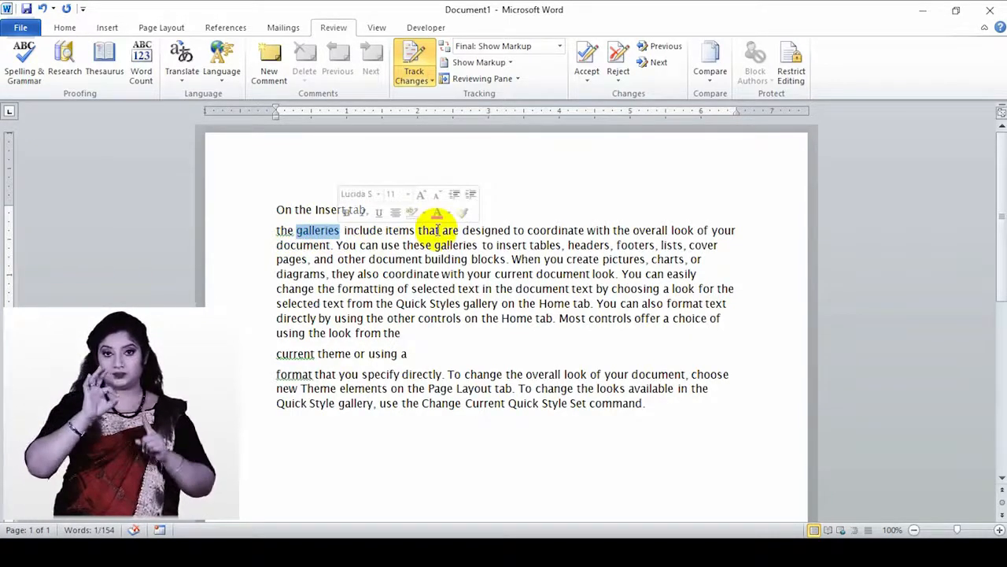
{"action": "key", "text": "Delete"}
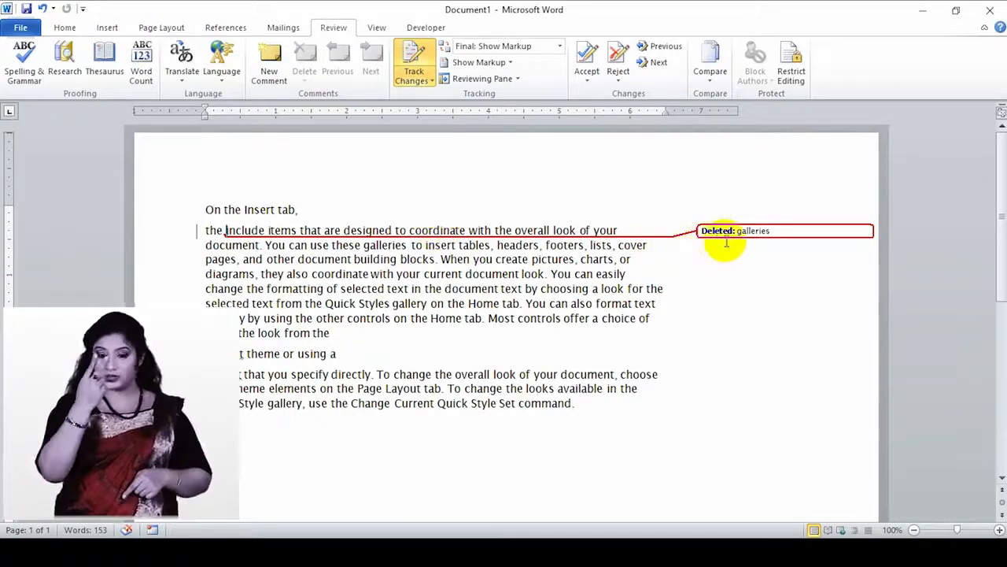
{"action": "mouse_move", "coordinate": [738, 232]}
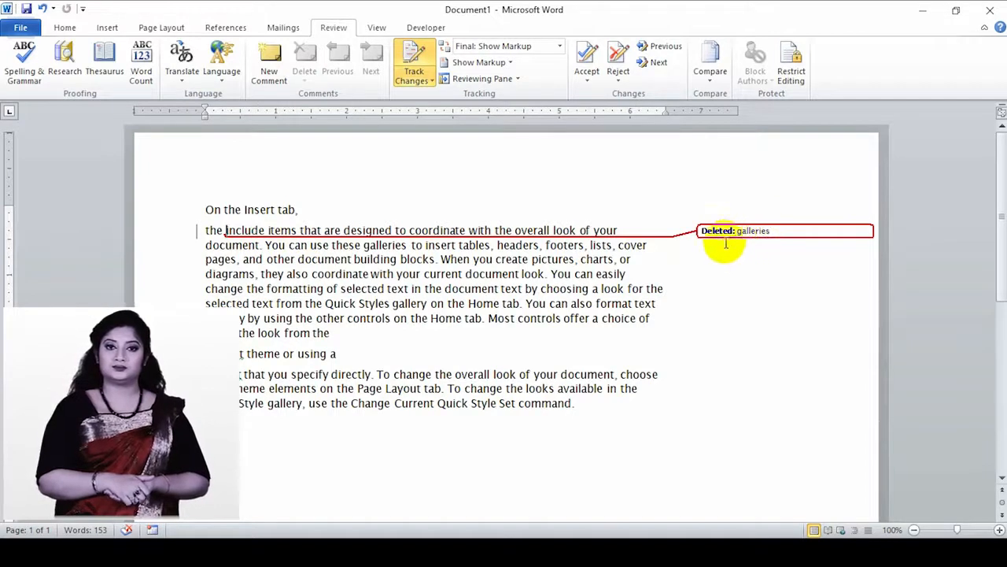
{"action": "double_click", "coordinate": [280, 259]}
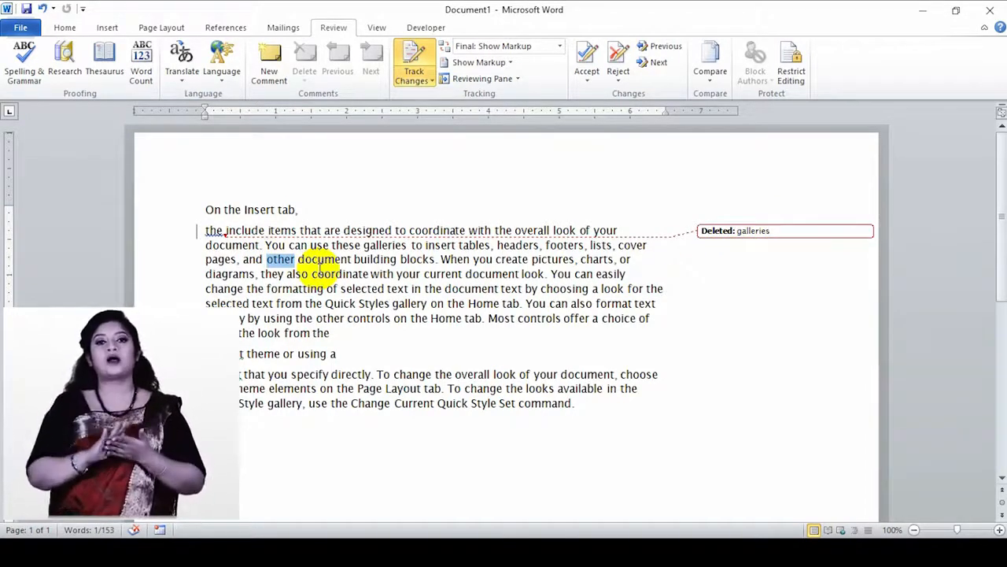
{"action": "type", "text": "and"}
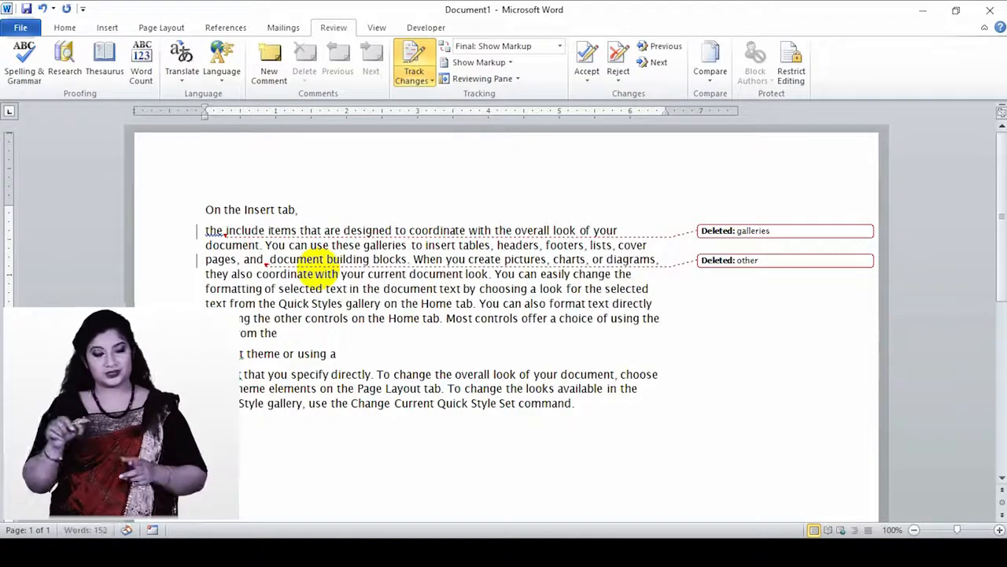
{"action": "key", "text": "BackSpace"}
{"action": "key", "text": "BackSpace"}
{"action": "key", "text": "BackSpace"}
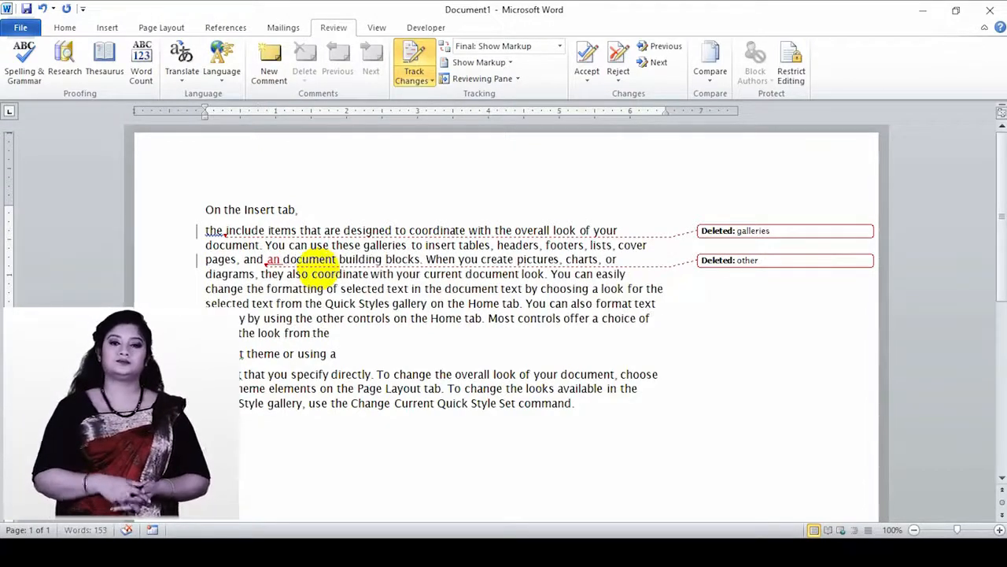
{"action": "type", "text": "others"}
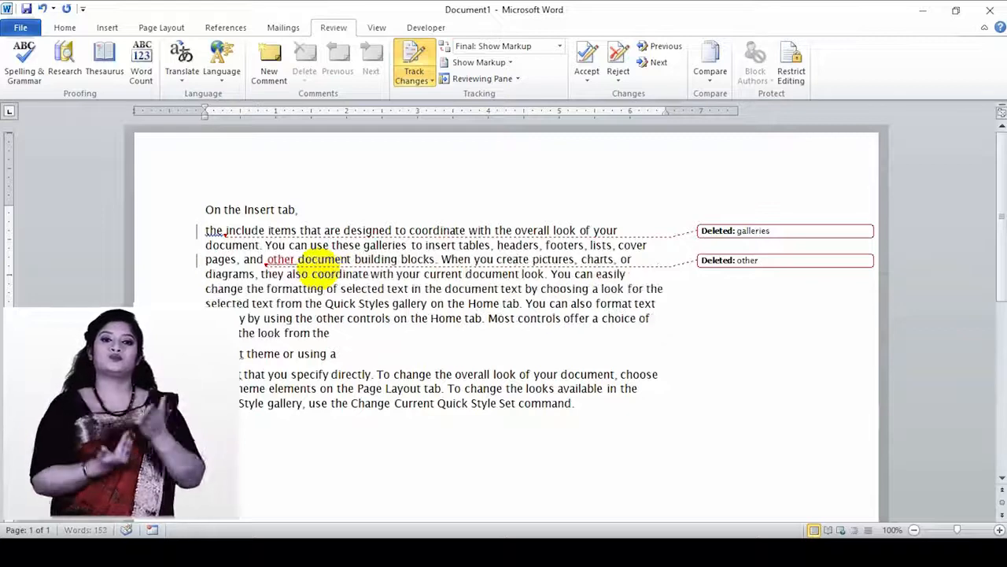
- Replace "Quick" with "hello", delete "current theme or using a", and insert "and hello"
{"action": "left_click_drag", "start_coordinate": [325, 305], "coordinate": [355, 305]}
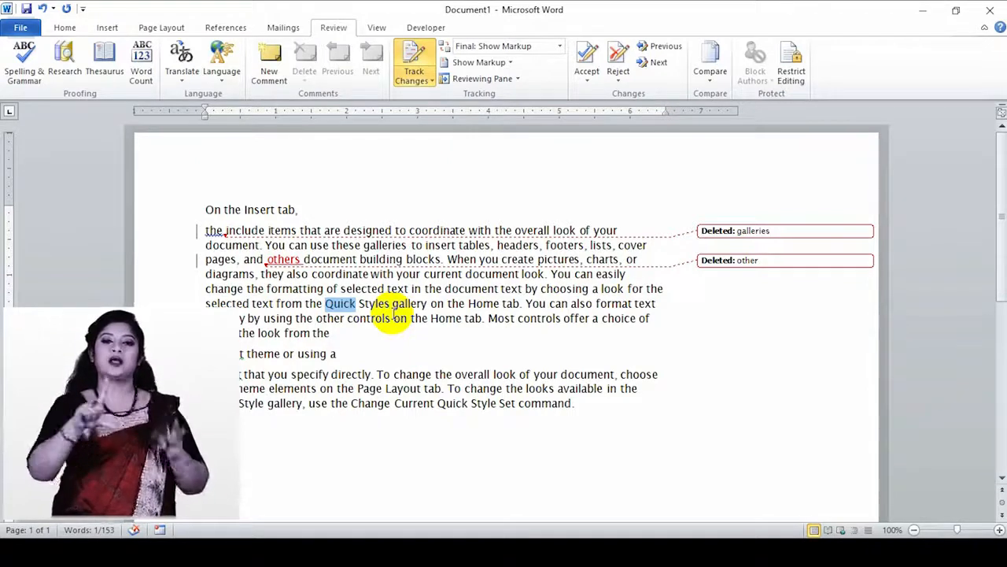
{"action": "type", "text": "hello"}
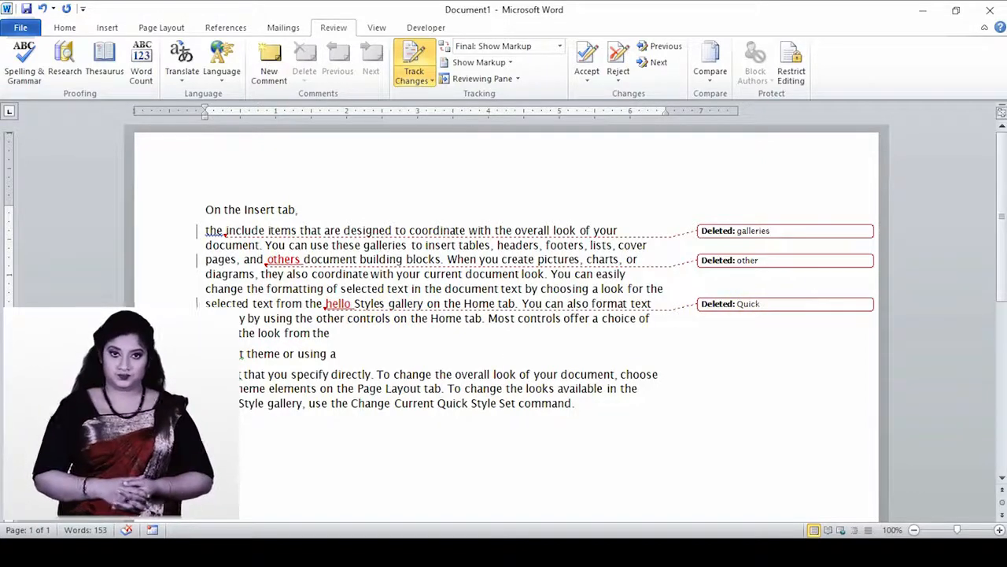
{"action": "left_click_drag", "start_coordinate": [236, 356], "coordinate": [331, 354]}
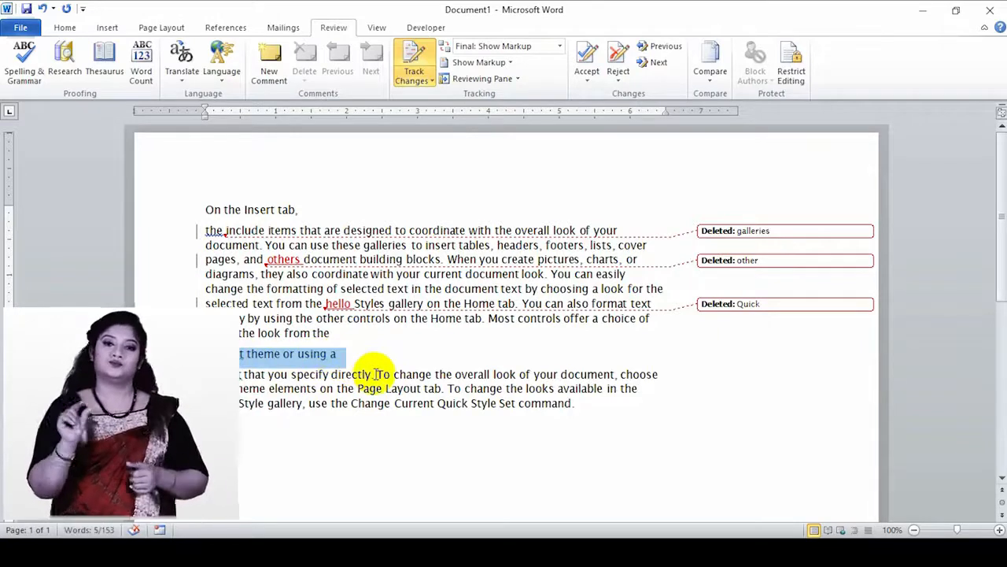
{"action": "key", "text": "Delete"}
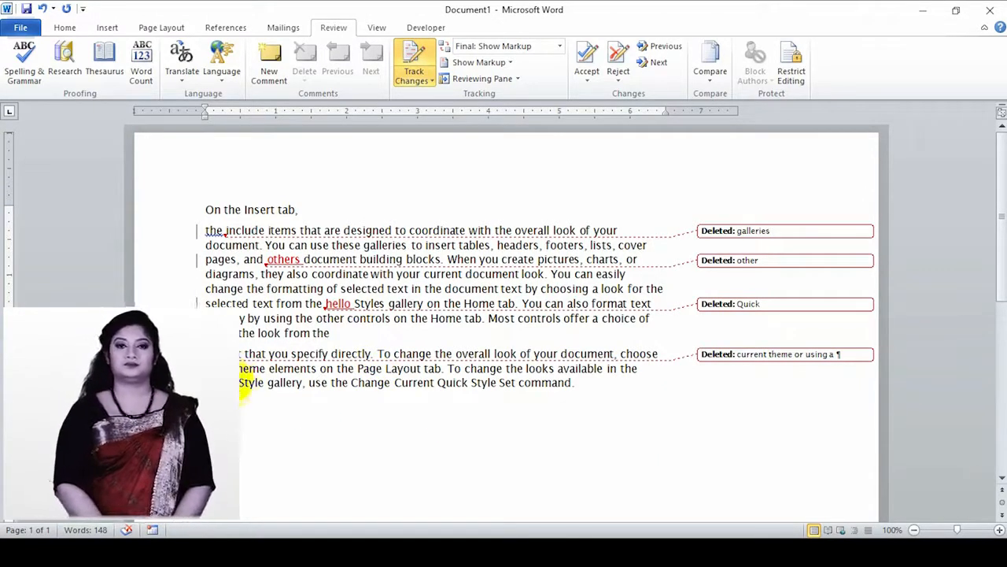
{"action": "type", "text": "and hello"}
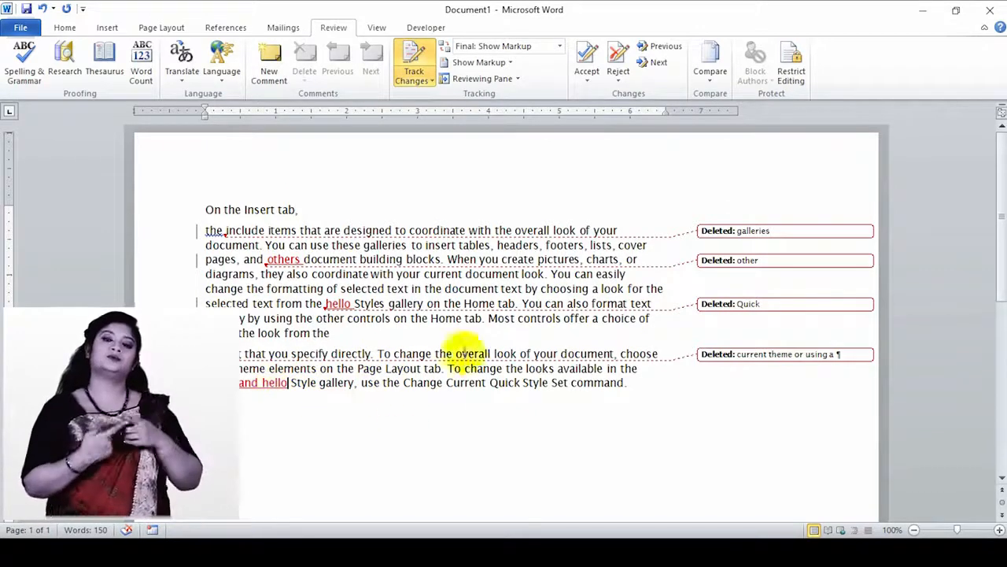
- In Change Tracking Options, keep insertions Underlined and comments By author, then confirm
{"action": "left_click", "coordinate": [417, 85]}
{"action": "left_click", "coordinate": [444, 111]}
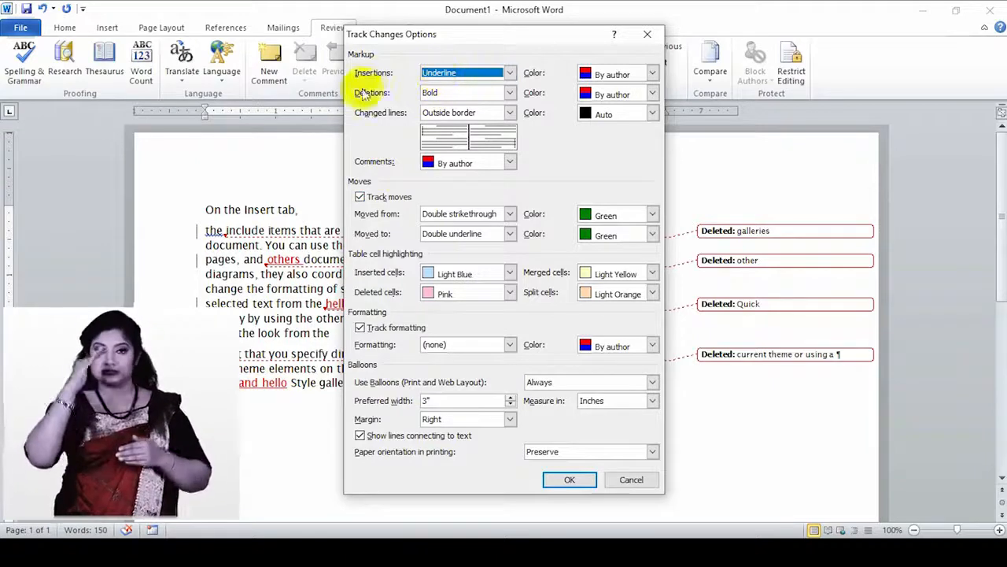
{"action": "left_click", "coordinate": [508, 74]}
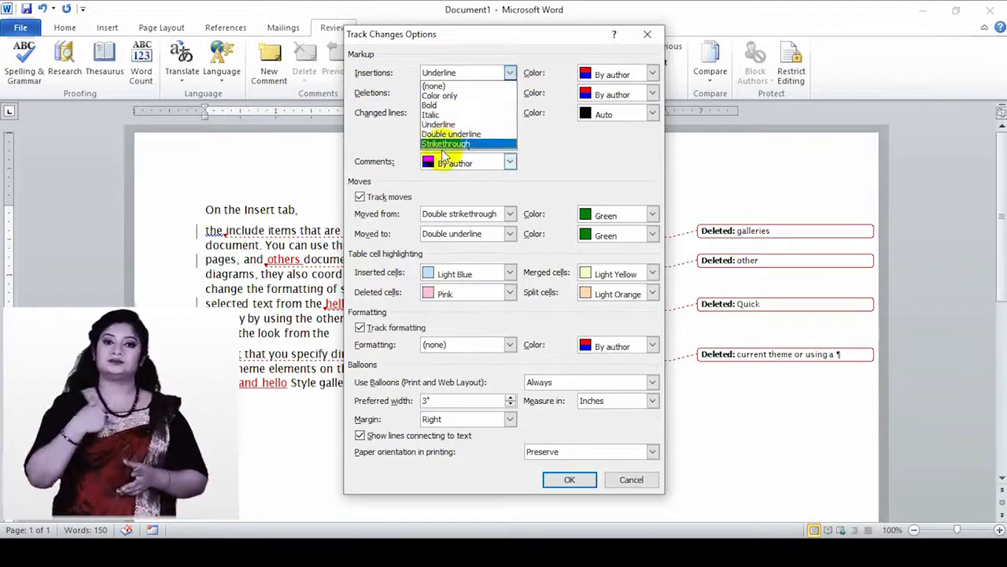
{"action": "left_click", "coordinate": [509, 72]}
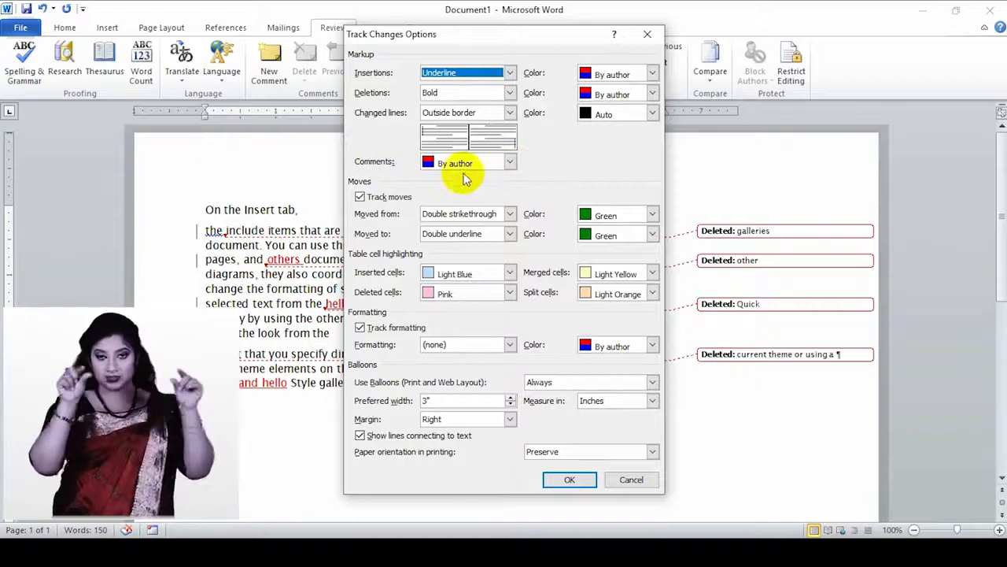
{"action": "left_click", "coordinate": [510, 163]}
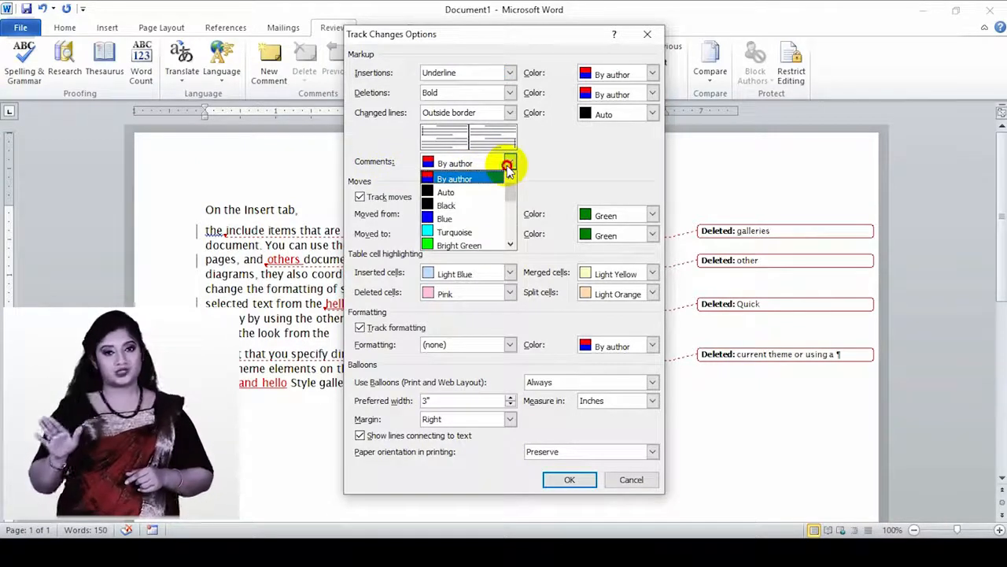
{"action": "left_click", "coordinate": [444, 181]}
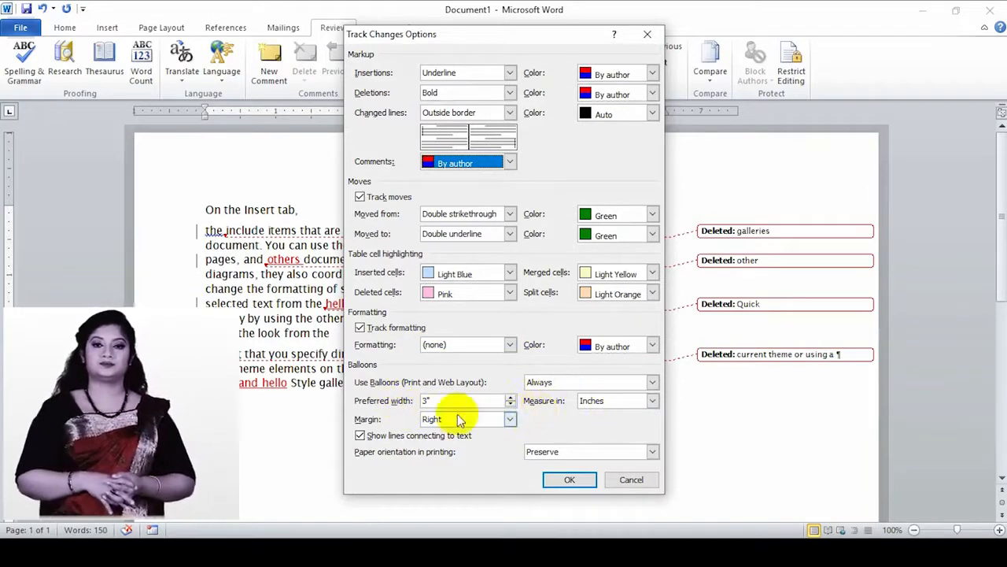
{"action": "left_click", "coordinate": [570, 481]}
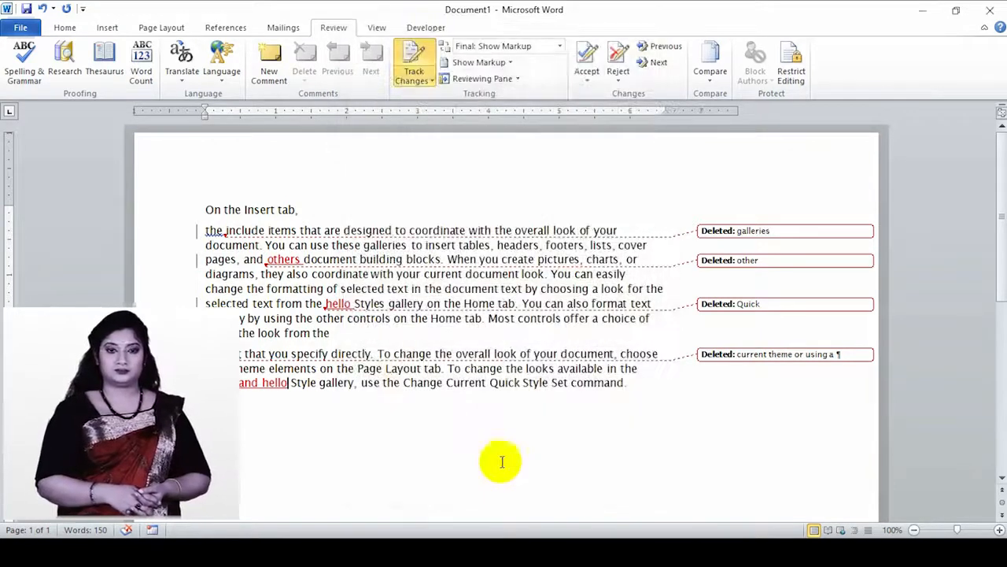
{"action": "left_click", "coordinate": [427, 85]}
{"action": "left_click", "coordinate": [450, 129]}
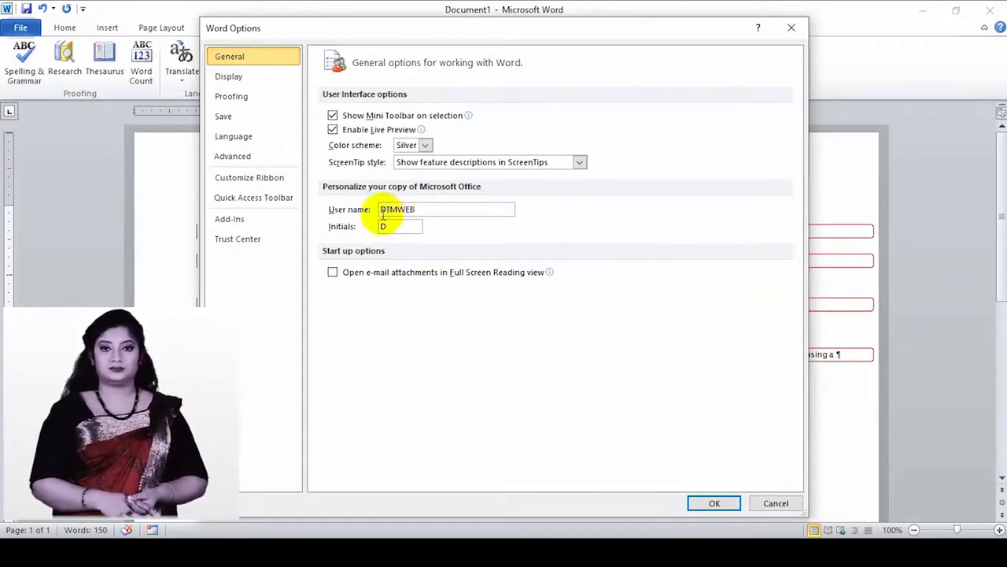
{"action": "left_click", "coordinate": [711, 503]}
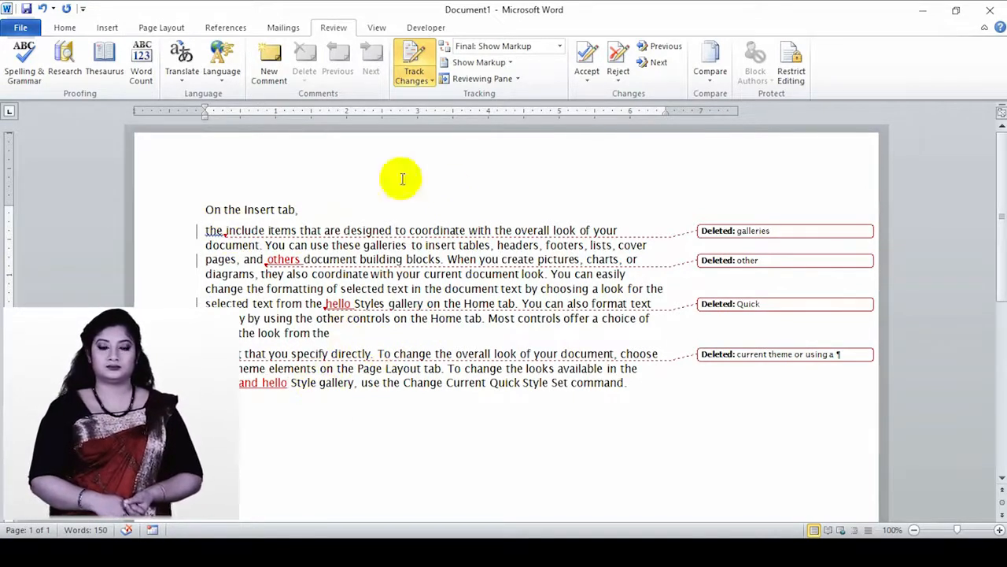
- Switch Display for Review to Final, then Original: Show Markup, then Original
{"action": "left_click", "coordinate": [559, 46]}
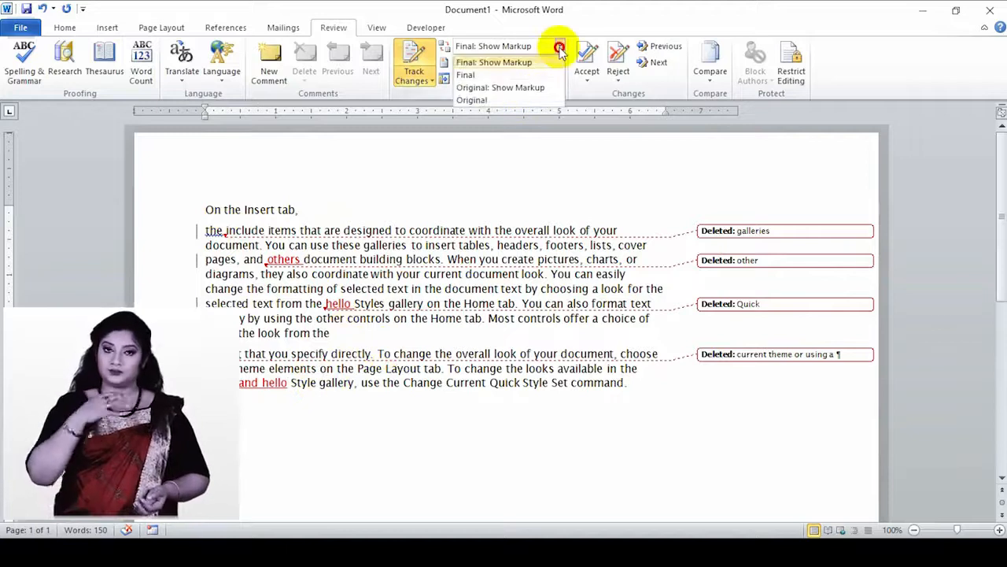
{"action": "left_click", "coordinate": [475, 76]}
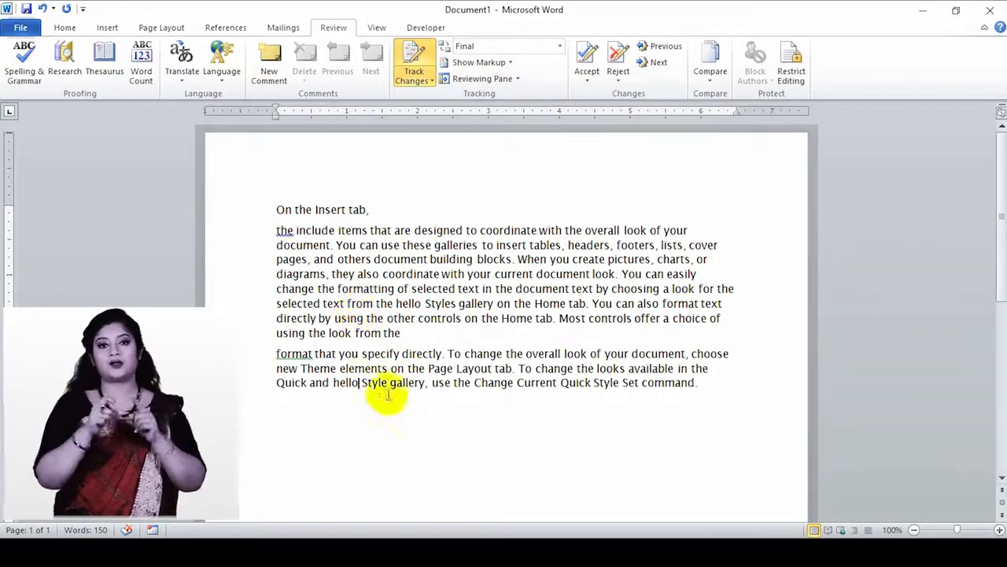
{"action": "left_click", "coordinate": [559, 49]}
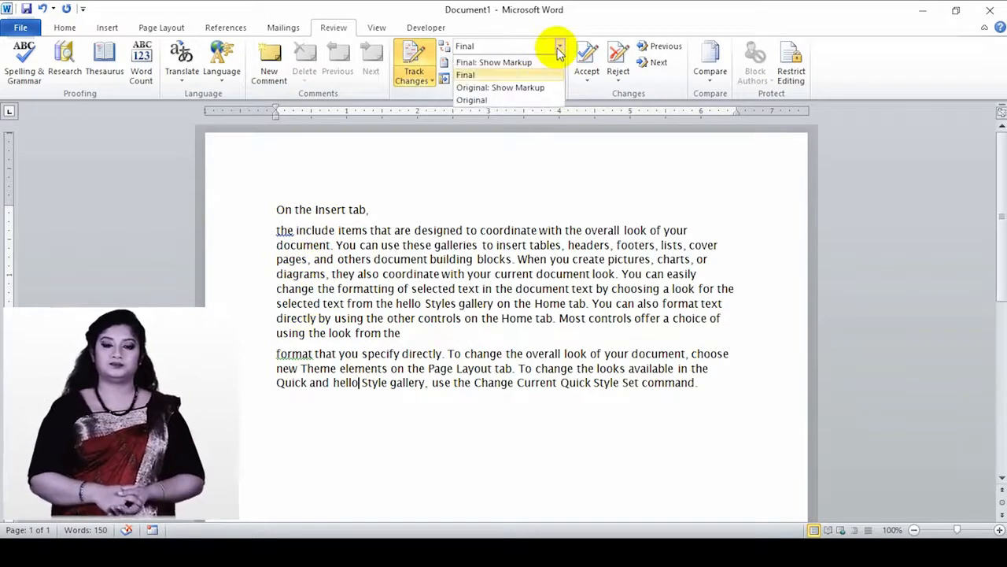
{"action": "left_click", "coordinate": [513, 89]}
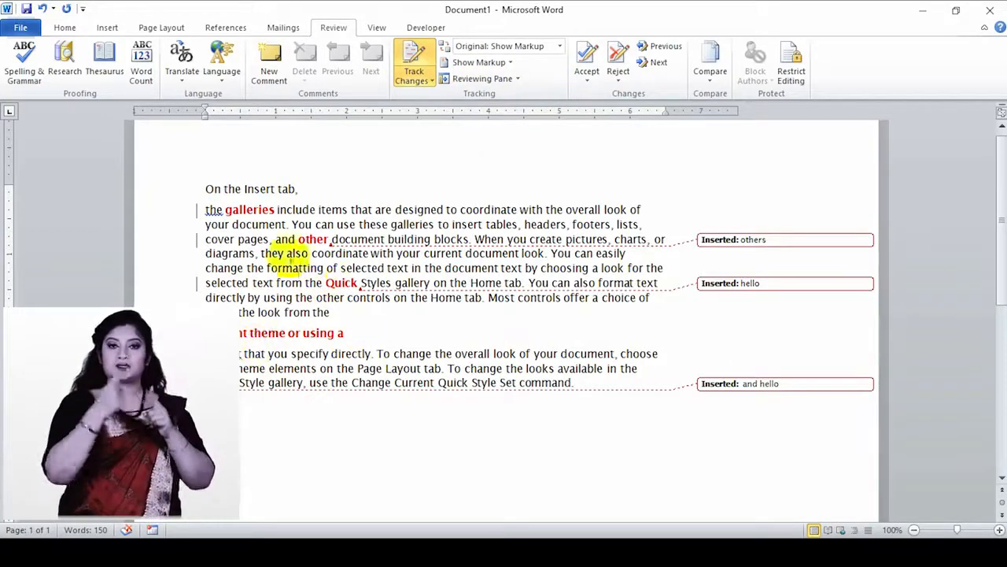
{"action": "left_click", "coordinate": [558, 48]}
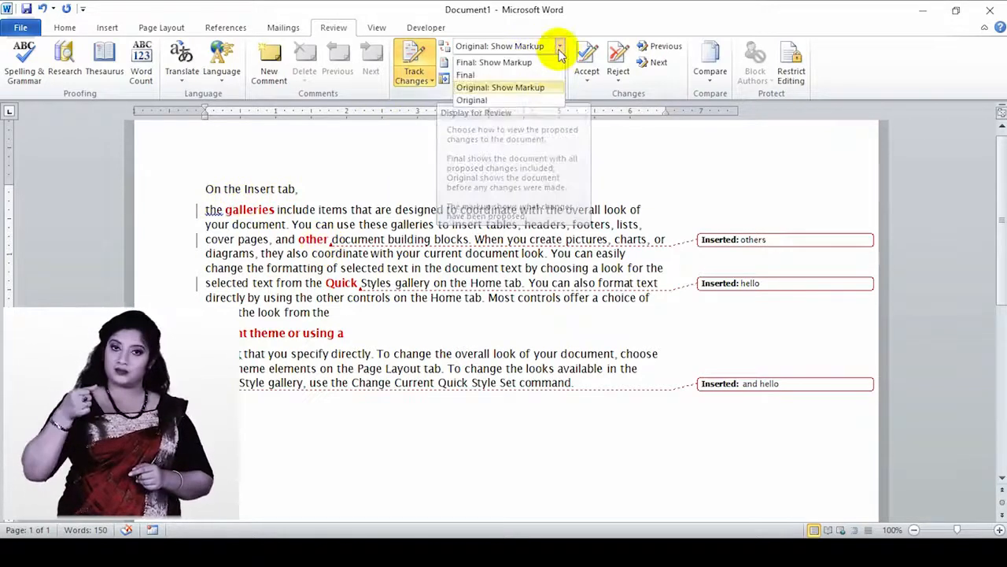
{"action": "left_click", "coordinate": [502, 101]}
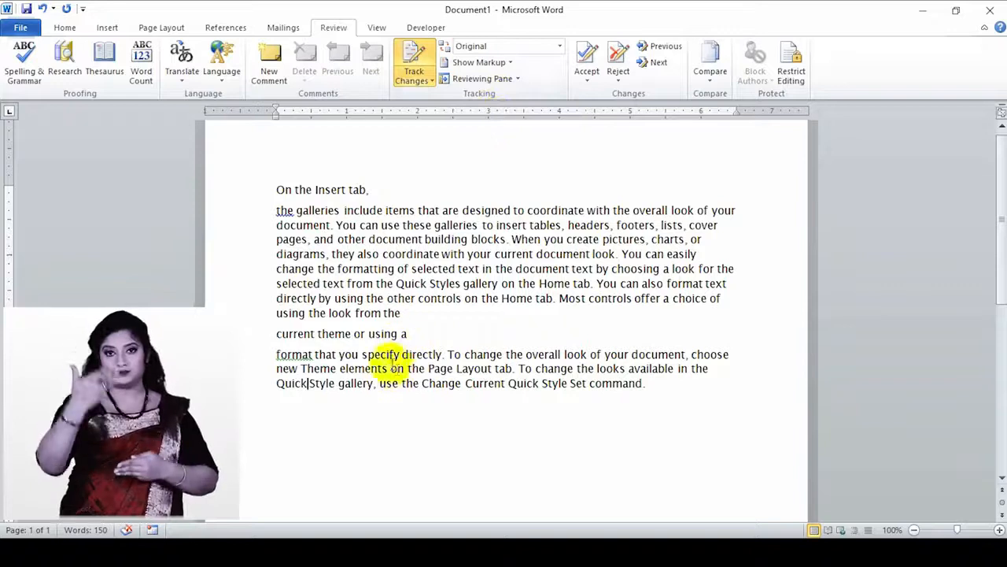
{"action": "triple_click", "coordinate": [403, 338]}
- Switch Show Markup balloons from margin balloons to showing all revisions inline
{"action": "left_click", "coordinate": [510, 64]}
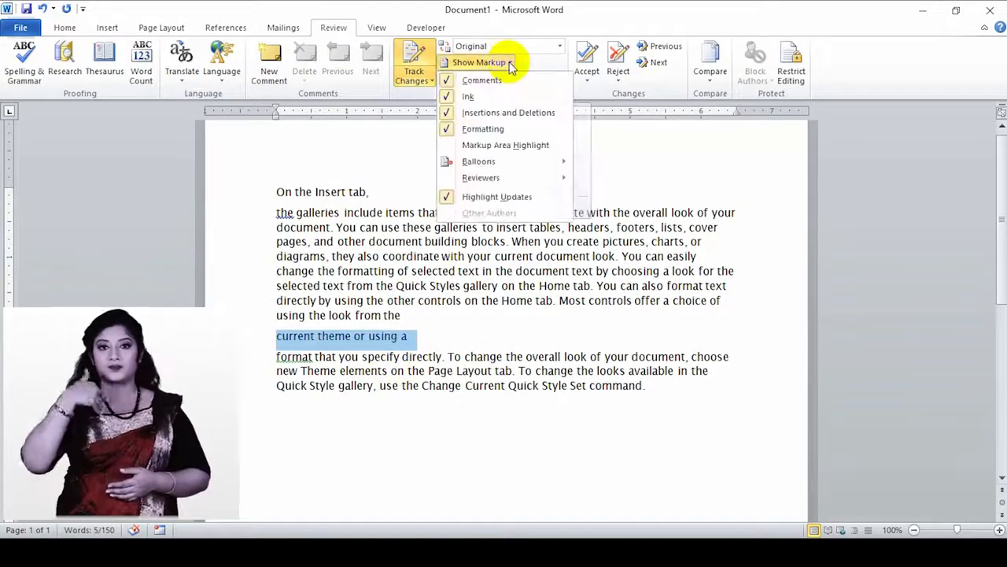
{"action": "mouse_move", "coordinate": [515, 159]}
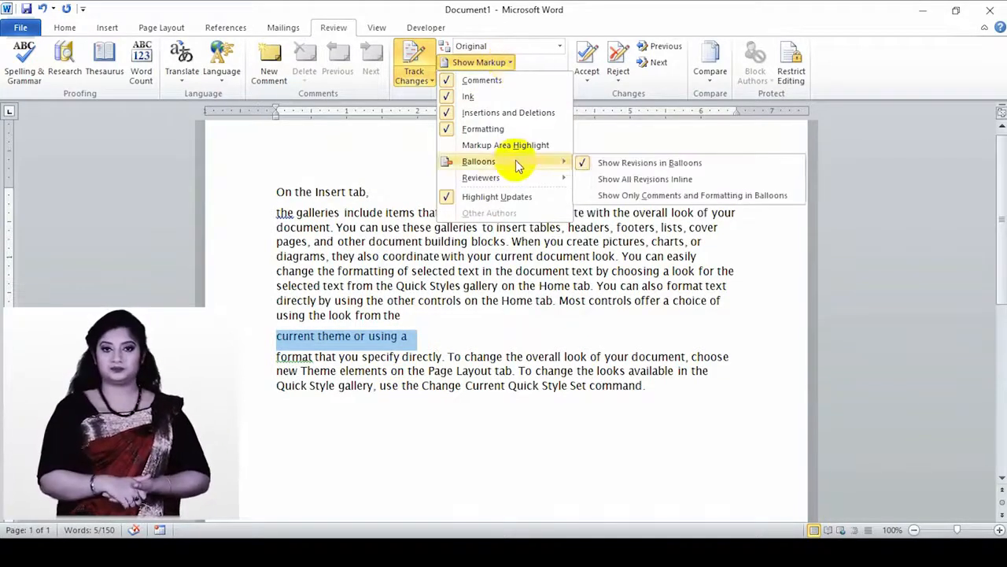
{"action": "left_click", "coordinate": [622, 162]}
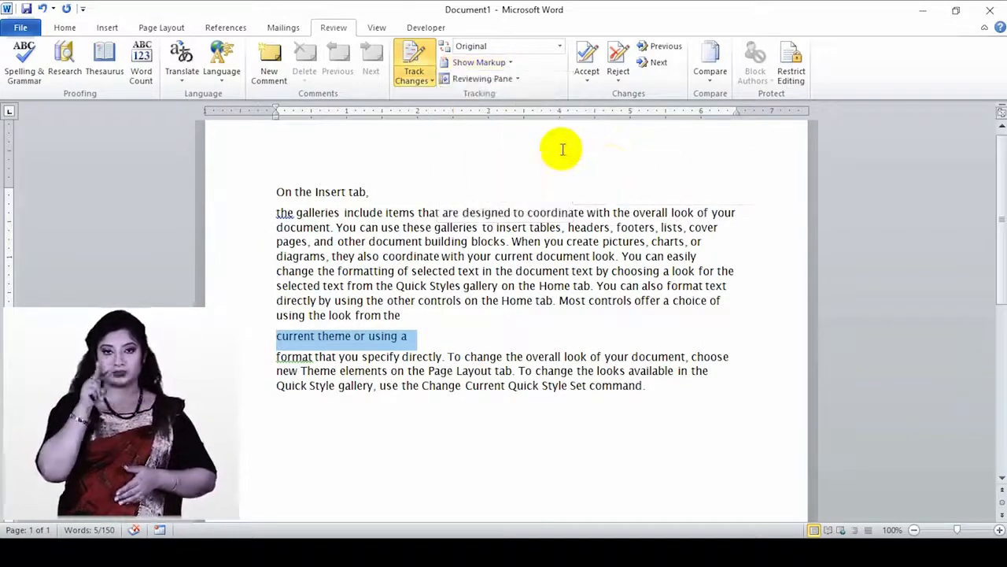
{"action": "left_click", "coordinate": [510, 62]}
{"action": "mouse_move", "coordinate": [540, 165]}
{"action": "left_click", "coordinate": [629, 181]}
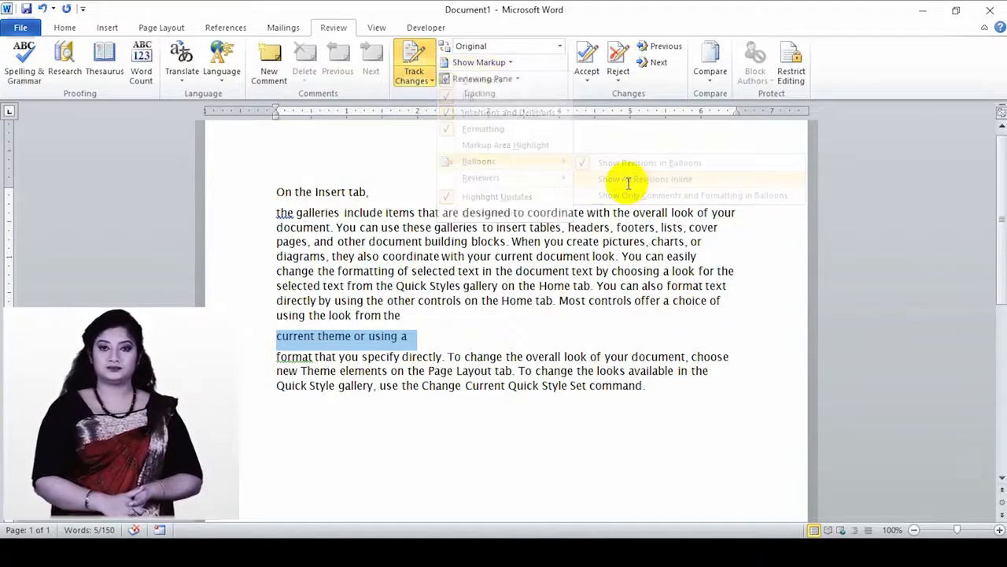
- Set Display for Review to Final: Show Markup and show revisions in balloons
{"action": "left_click", "coordinate": [511, 47]}
{"action": "left_click", "coordinate": [503, 63]}
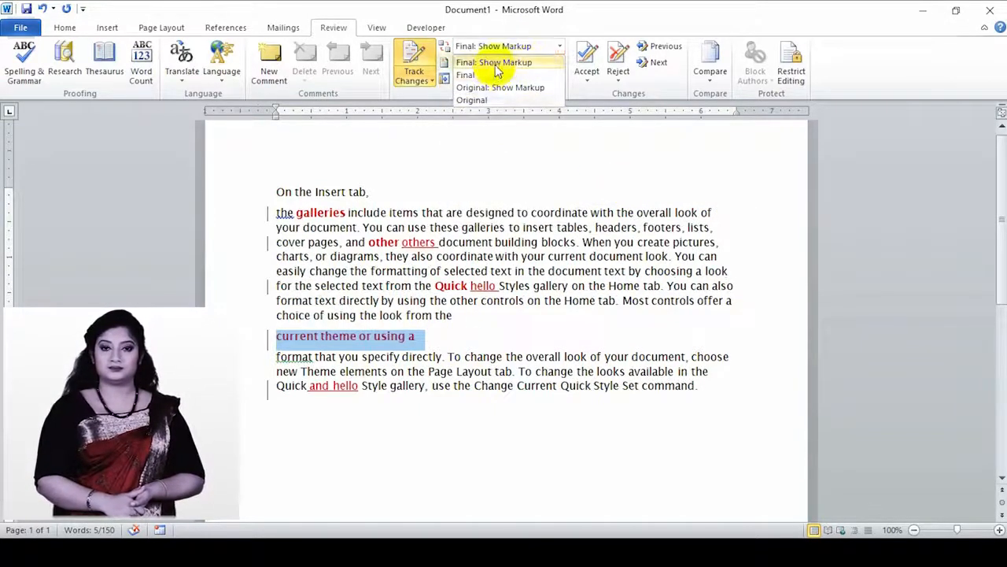
{"action": "left_click", "coordinate": [560, 51]}
{"action": "left_click", "coordinate": [504, 62]}
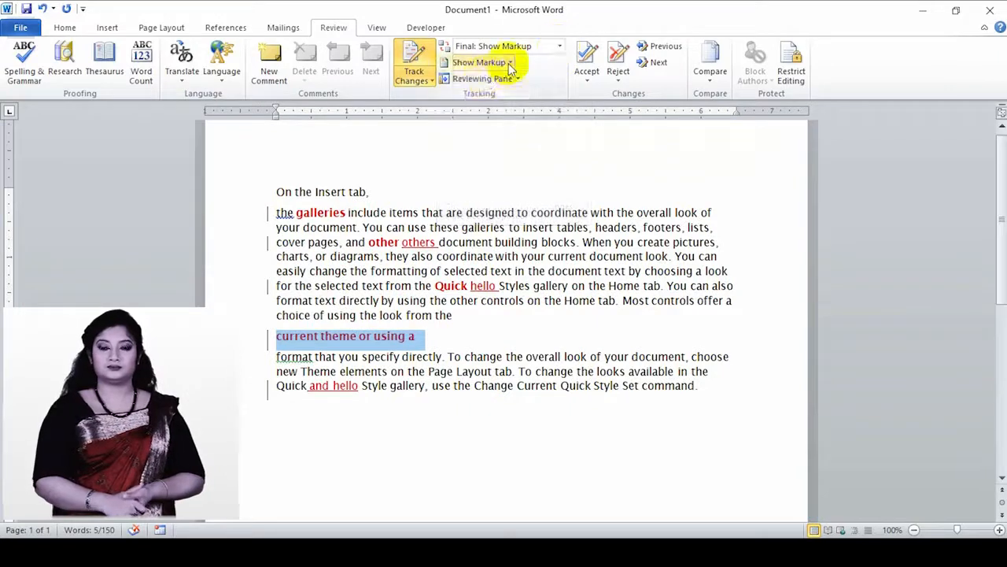
{"action": "left_click", "coordinate": [510, 62]}
{"action": "mouse_move", "coordinate": [509, 161]}
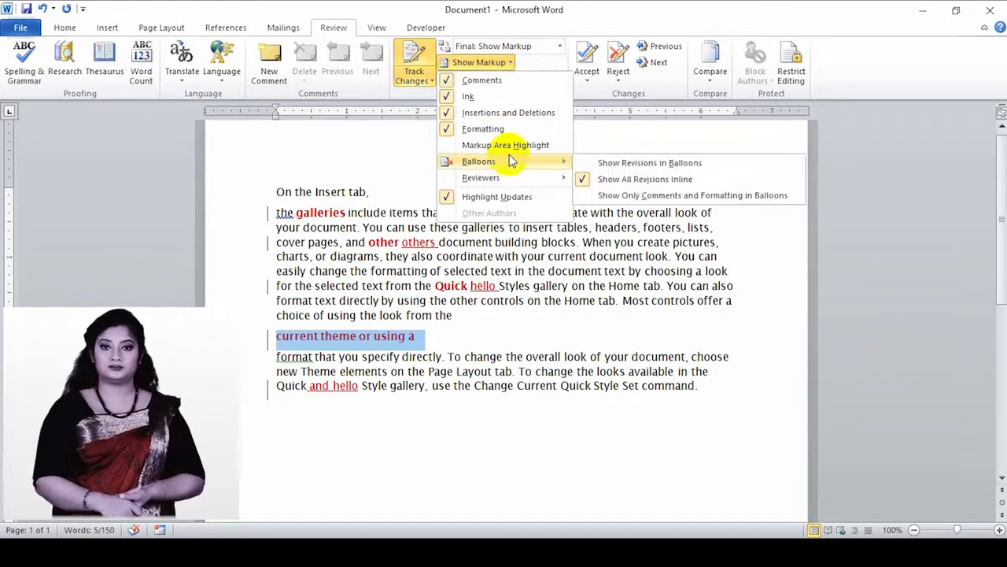
{"action": "left_click", "coordinate": [607, 165]}
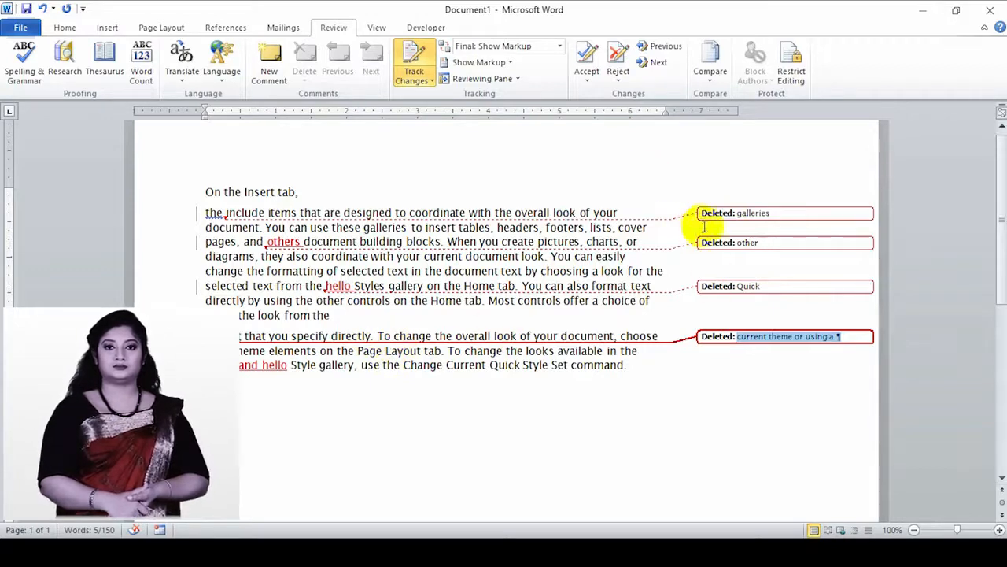
- Hide formatting changes, ink annotations and comments from the Show Markup display
{"action": "left_click", "coordinate": [507, 68]}
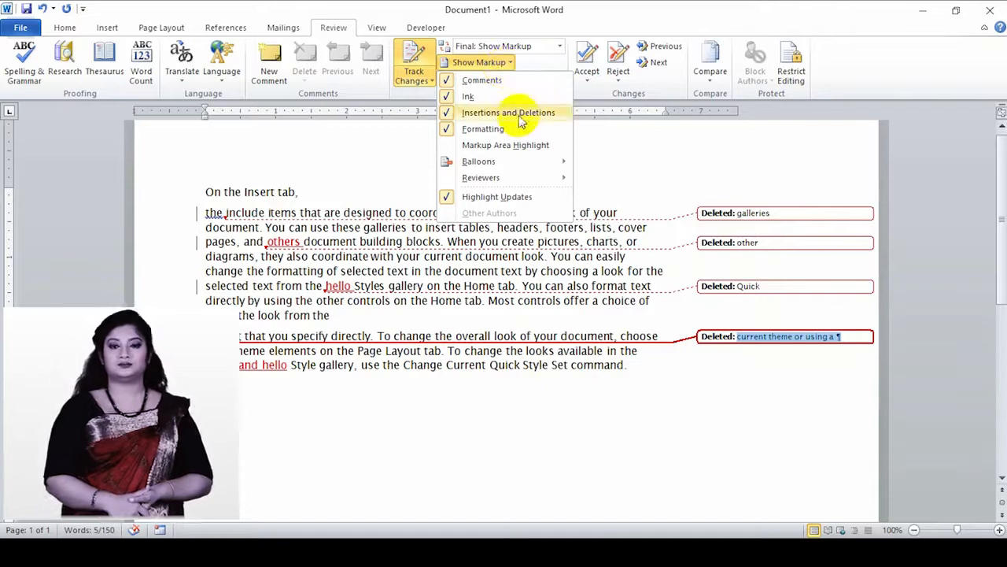
{"action": "left_click", "coordinate": [450, 131]}
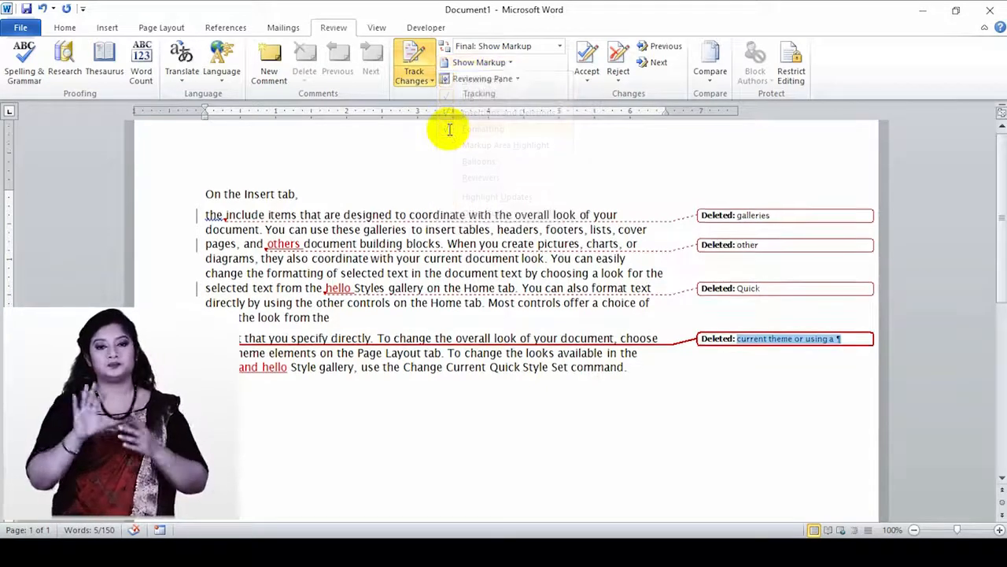
{"action": "left_click", "coordinate": [508, 64]}
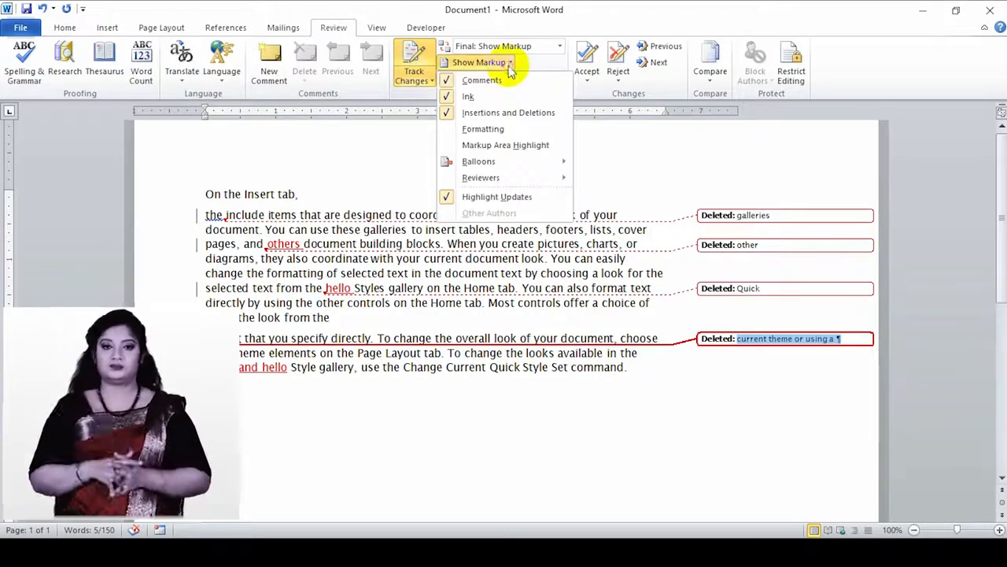
{"action": "left_click", "coordinate": [447, 97]}
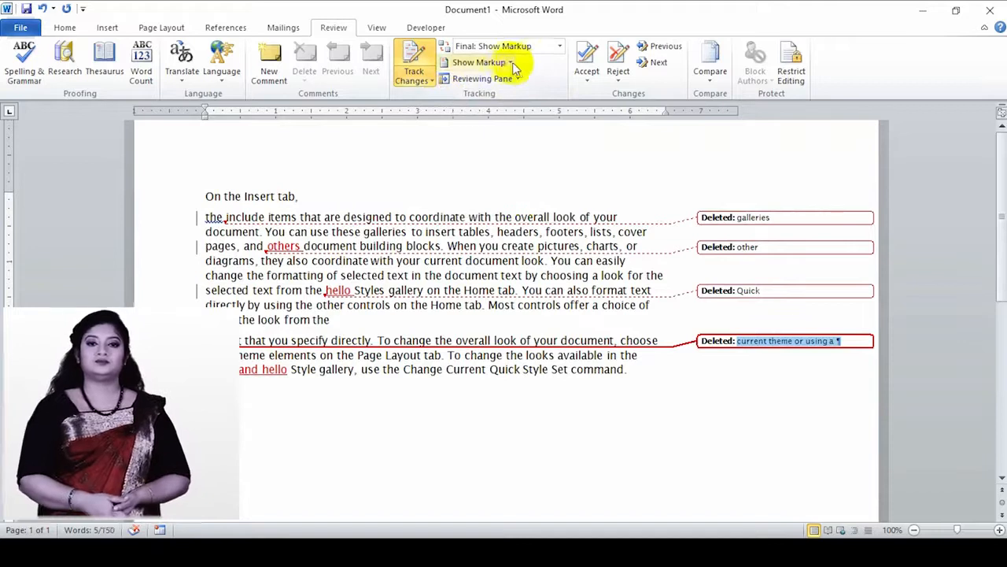
{"action": "left_click", "coordinate": [511, 63]}
{"action": "left_click", "coordinate": [445, 82]}
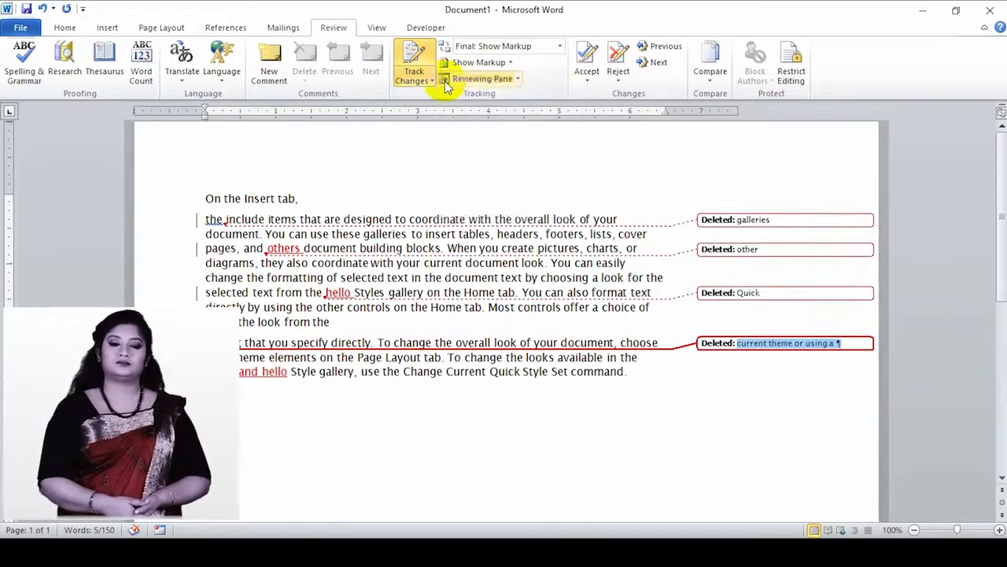
- Restore comments, ink and formatting in the markup, then open the Reviewing Pane choices
{"action": "left_click", "coordinate": [482, 62]}
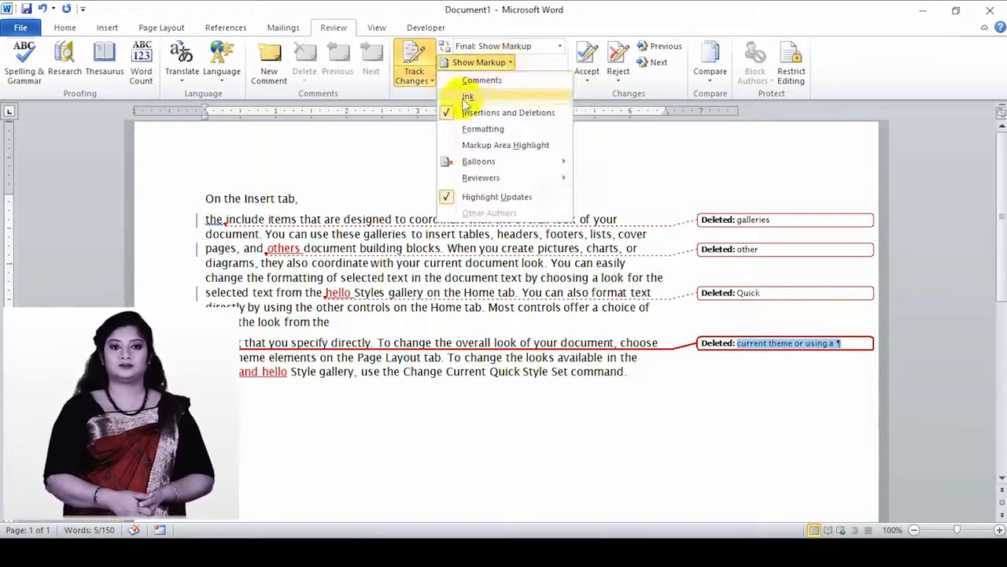
{"action": "left_click", "coordinate": [454, 83]}
{"action": "left_click", "coordinate": [508, 62]}
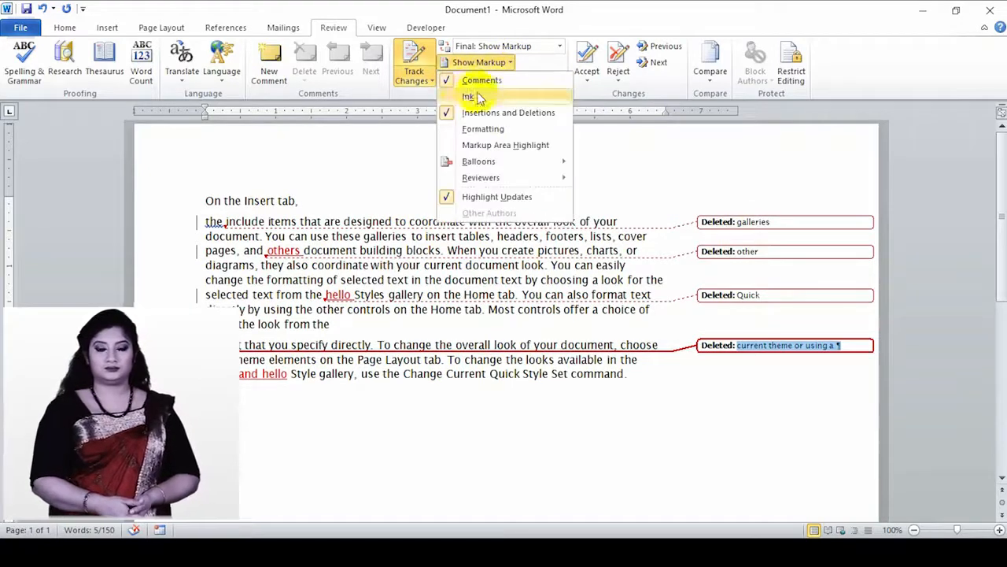
{"action": "left_click", "coordinate": [454, 96]}
{"action": "left_click", "coordinate": [510, 62]}
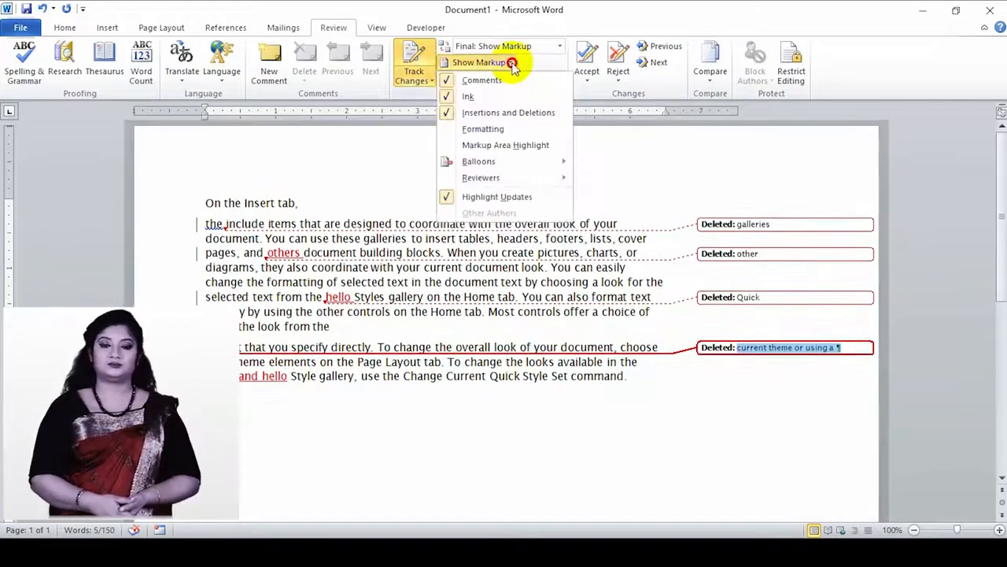
{"action": "left_click", "coordinate": [444, 128]}
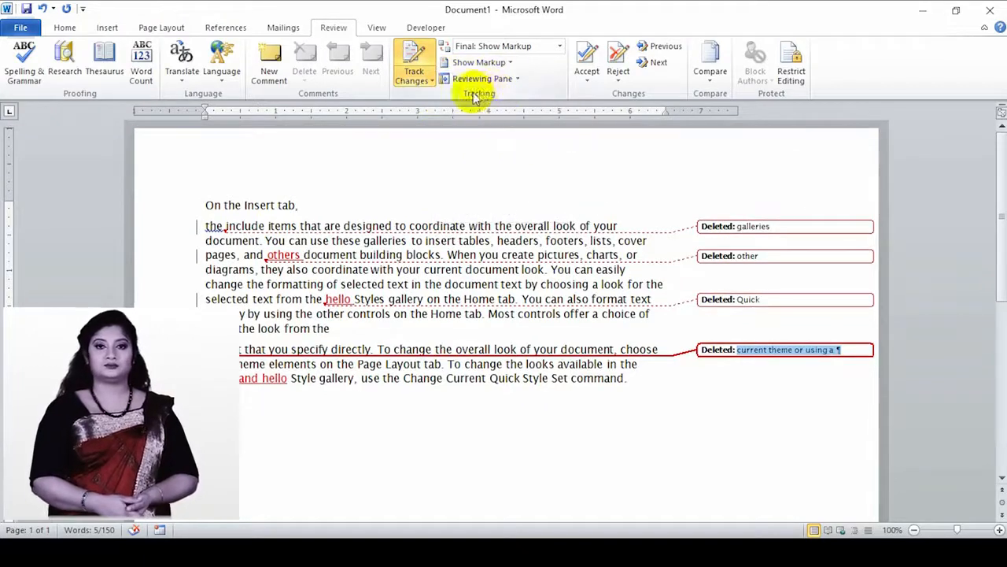
{"action": "left_click", "coordinate": [517, 80]}
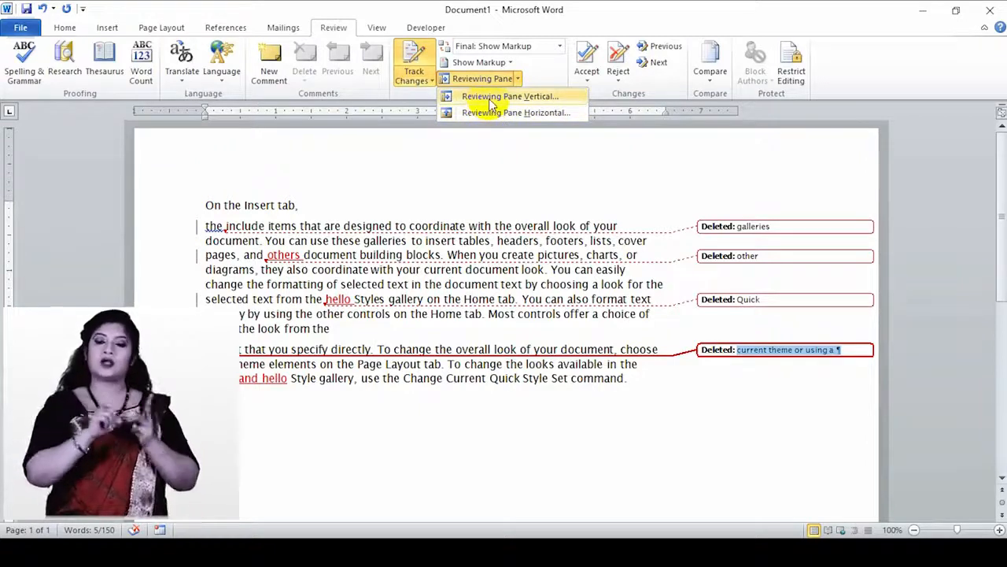
{"action": "left_click", "coordinate": [490, 100]}
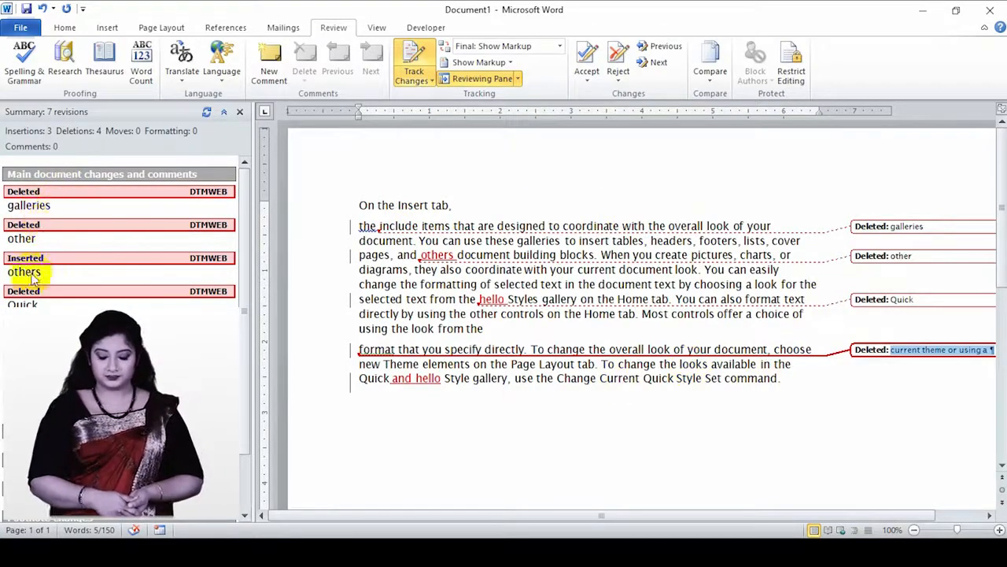
{"action": "left_click", "coordinate": [239, 112]}
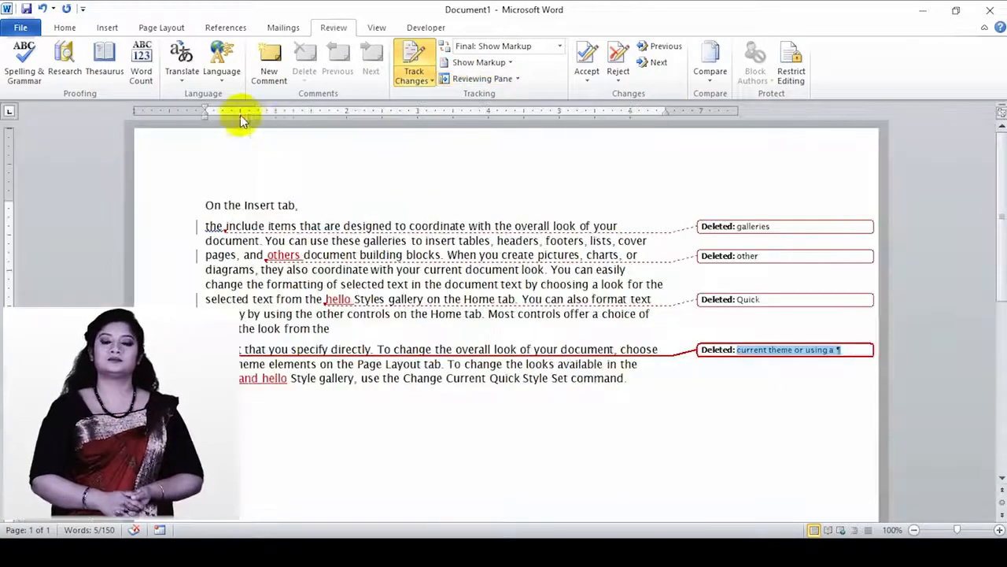
{"action": "left_click", "coordinate": [517, 79]}
{"action": "left_click", "coordinate": [504, 113]}
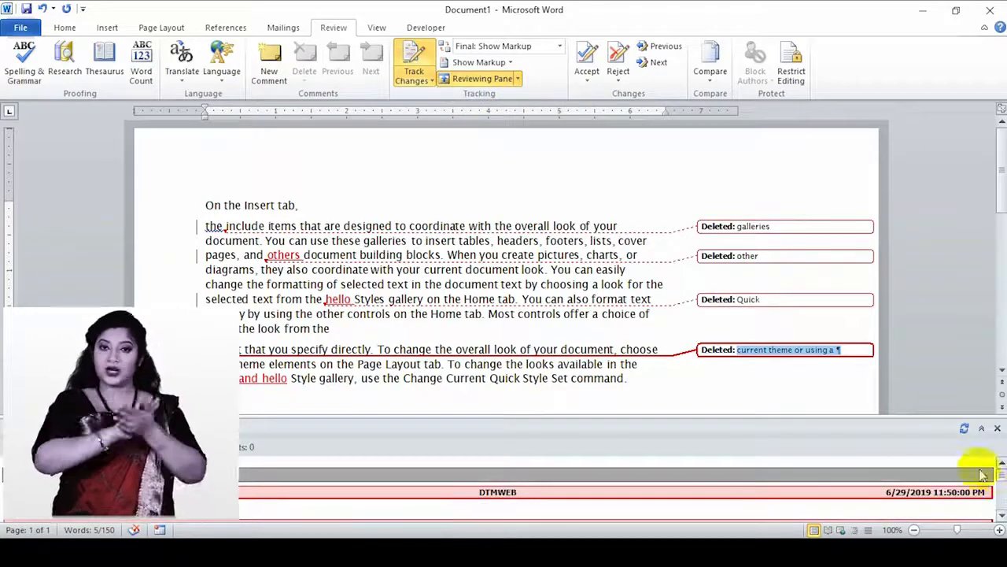
{"action": "mouse_move", "coordinate": [1001, 478]}
{"action": "left_mouse_down"}
{"action": "mouse_move", "coordinate": [1002, 500]}
{"action": "mouse_move", "coordinate": [1003, 480]}
{"action": "left_mouse_up"}
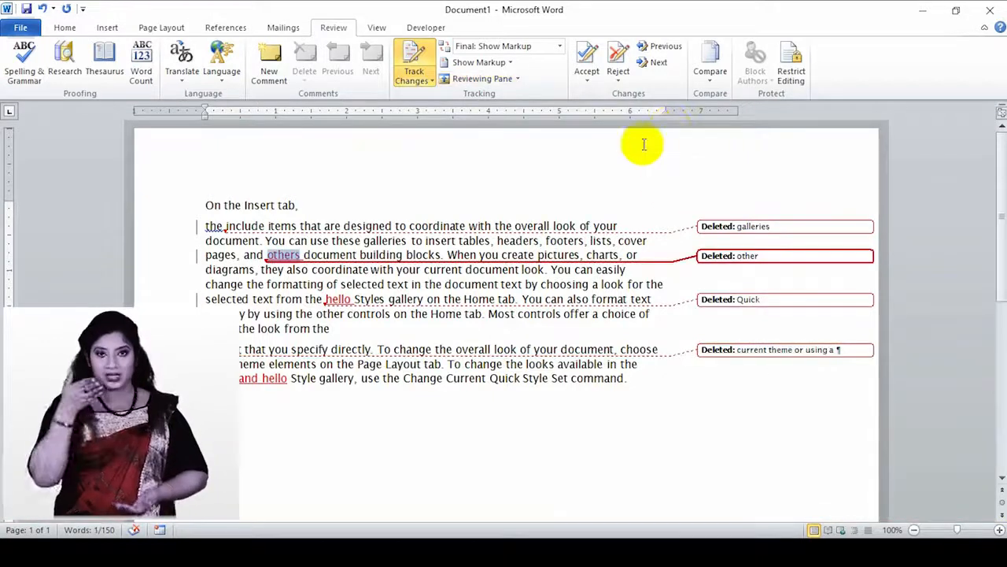
- Step back and forward through each tracked change up to the last one, "and hello"
{"action": "left_click", "coordinate": [594, 66]}
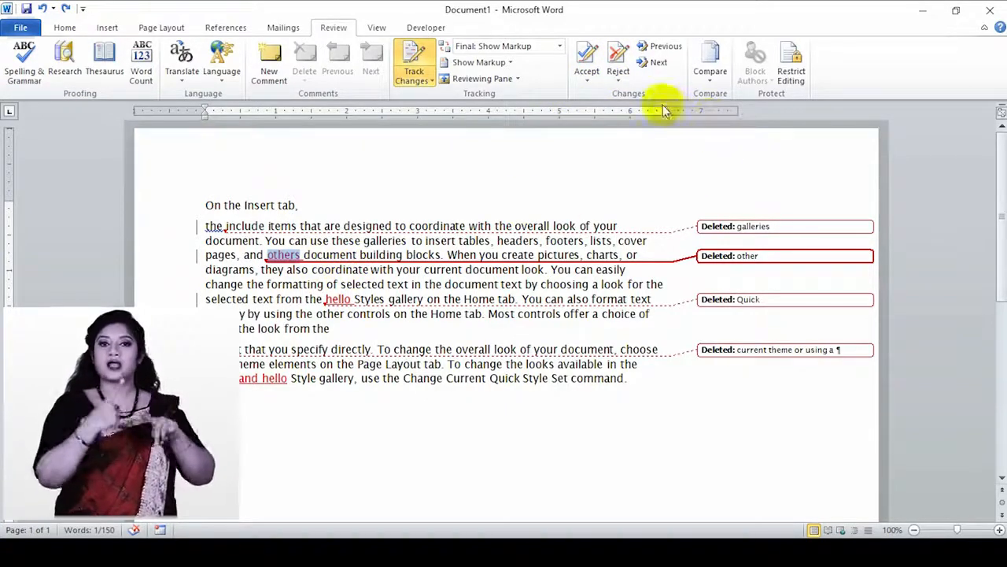
{"action": "left_click", "coordinate": [661, 49]}
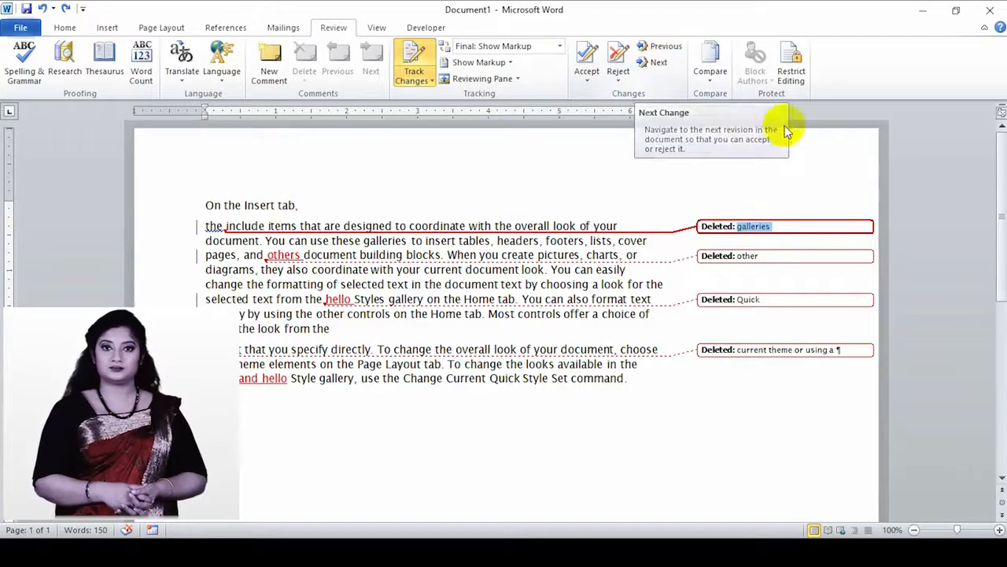
{"action": "left_click", "coordinate": [661, 64]}
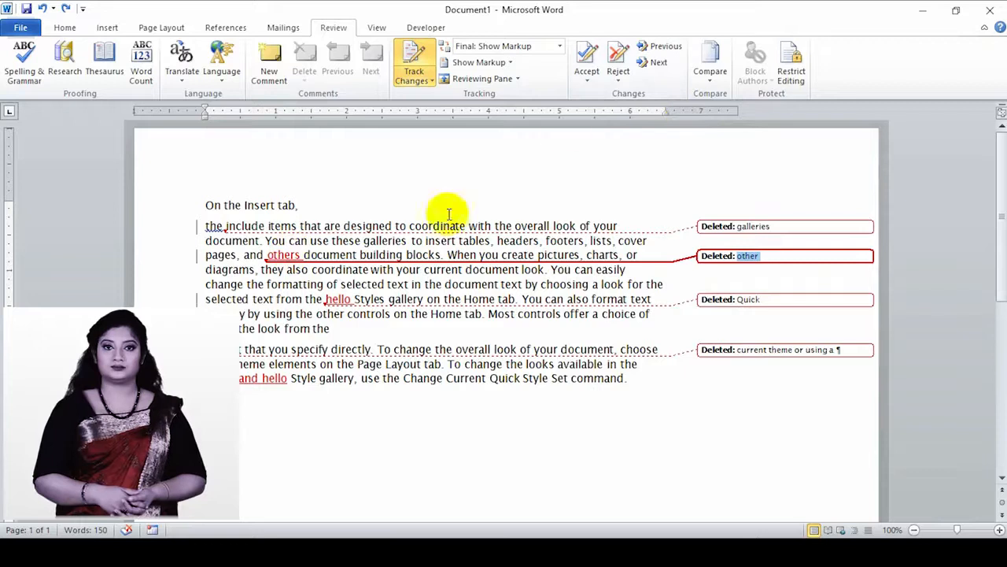
{"action": "left_click", "coordinate": [653, 63]}
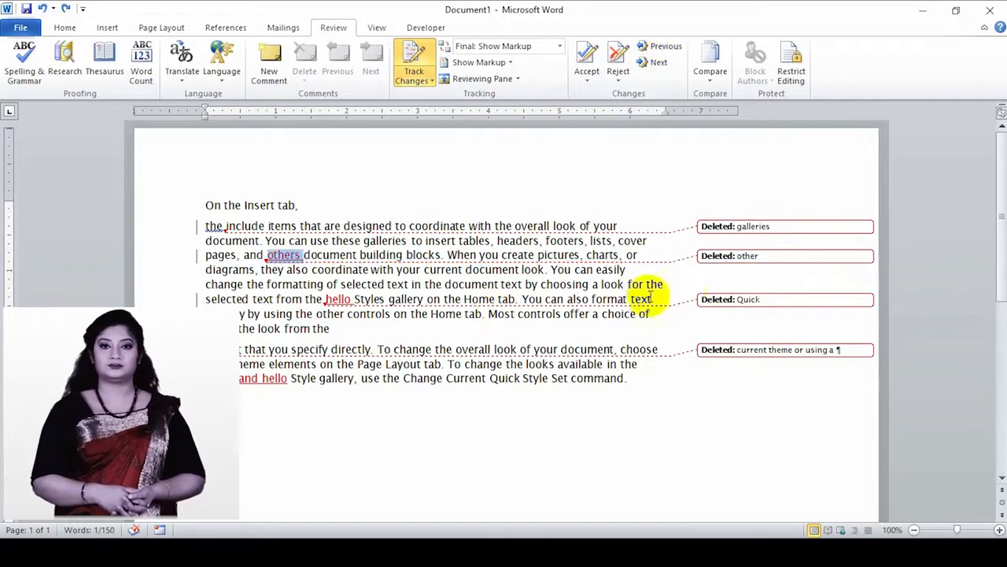
{"action": "left_click", "coordinate": [658, 65]}
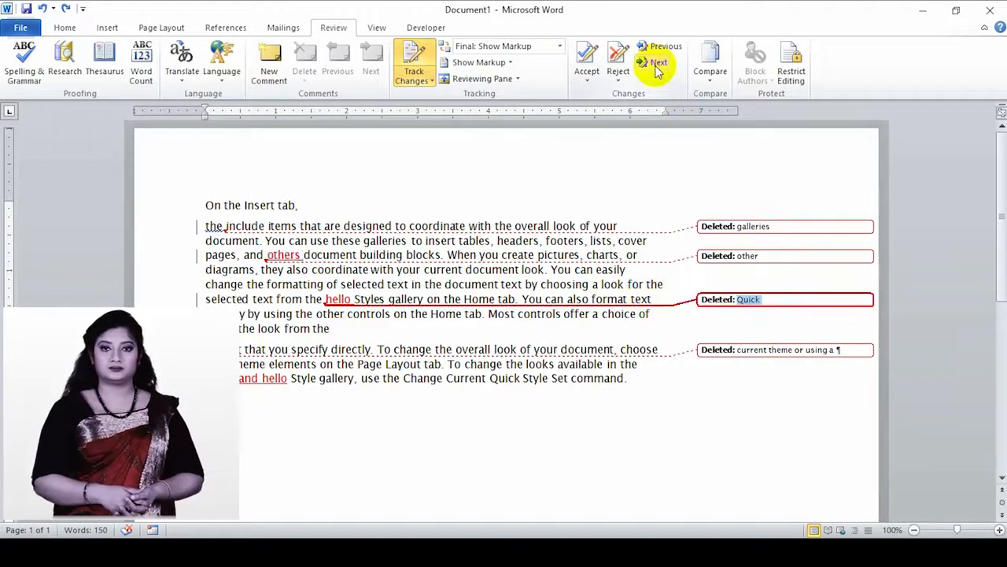
{"action": "left_click", "coordinate": [658, 65]}
{"action": "left_click", "coordinate": [658, 64]}
{"action": "left_click", "coordinate": [658, 65]}
- Decline restarting the search from the beginning, then bring up the Compare options
{"action": "left_click", "coordinate": [658, 64]}
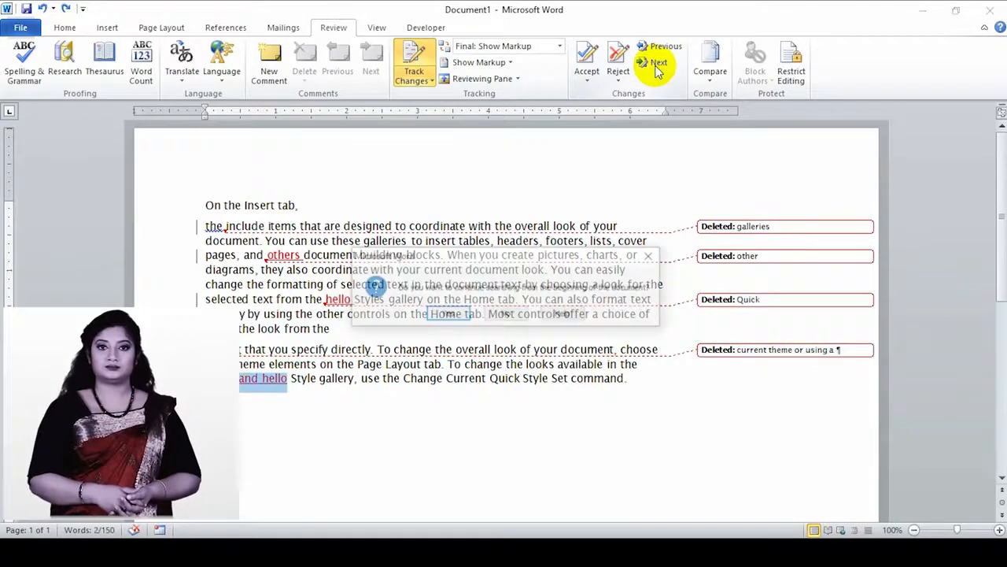
{"action": "left_click", "coordinate": [651, 256]}
{"action": "left_click", "coordinate": [711, 79]}
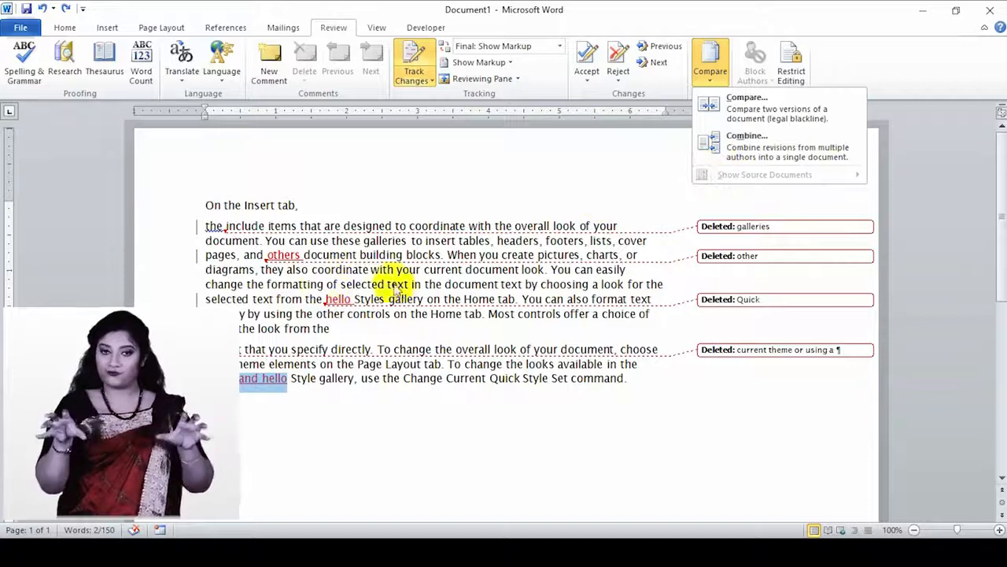
{"action": "left_click", "coordinate": [726, 101]}
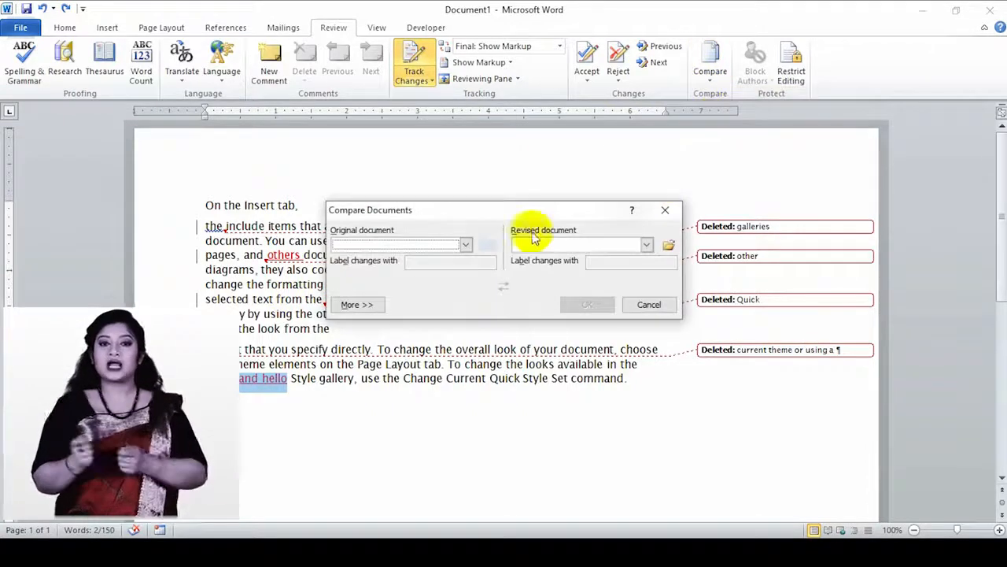
{"action": "left_click", "coordinate": [465, 247]}
{"action": "left_click", "coordinate": [389, 268]}
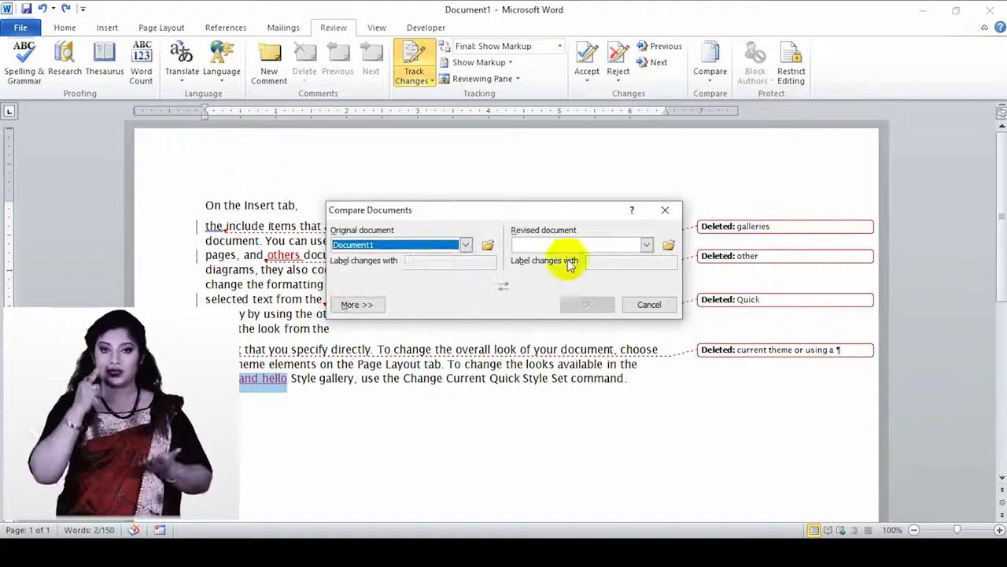
{"action": "left_click", "coordinate": [646, 246]}
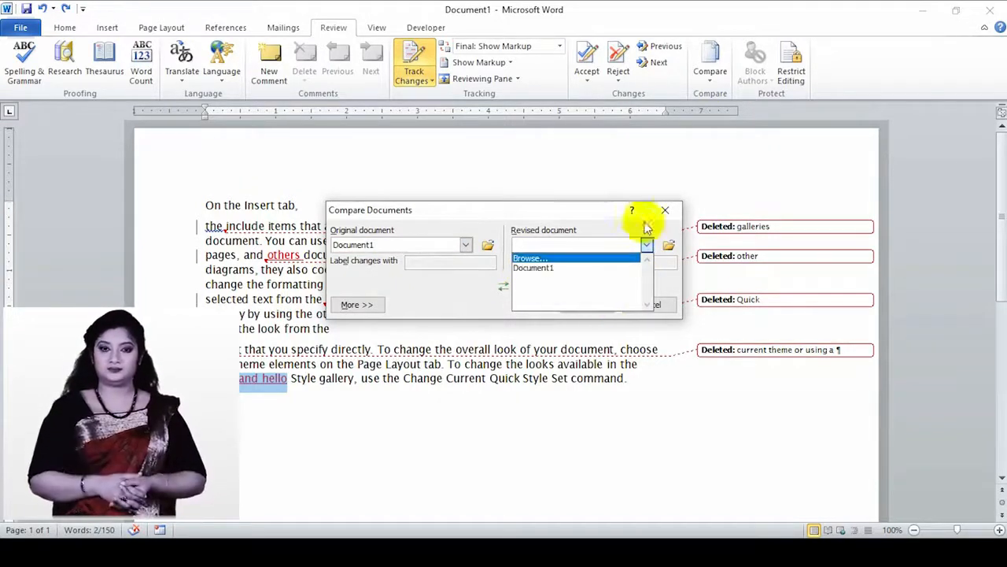
{"action": "left_click", "coordinate": [569, 212]}
{"action": "left_click", "coordinate": [665, 210]}
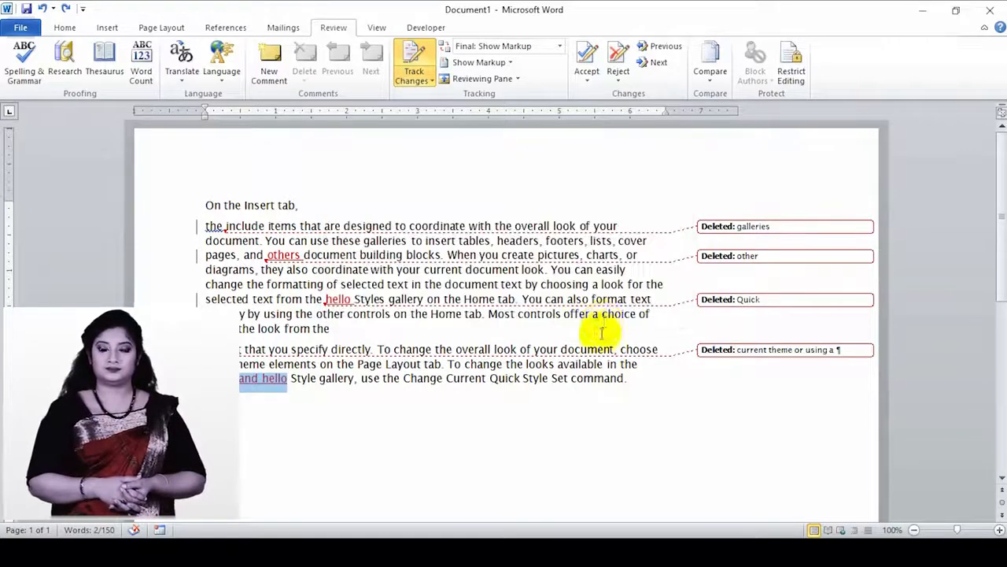
{"action": "left_click_drag", "start_coordinate": [1000, 263], "coordinate": [999, 241]}
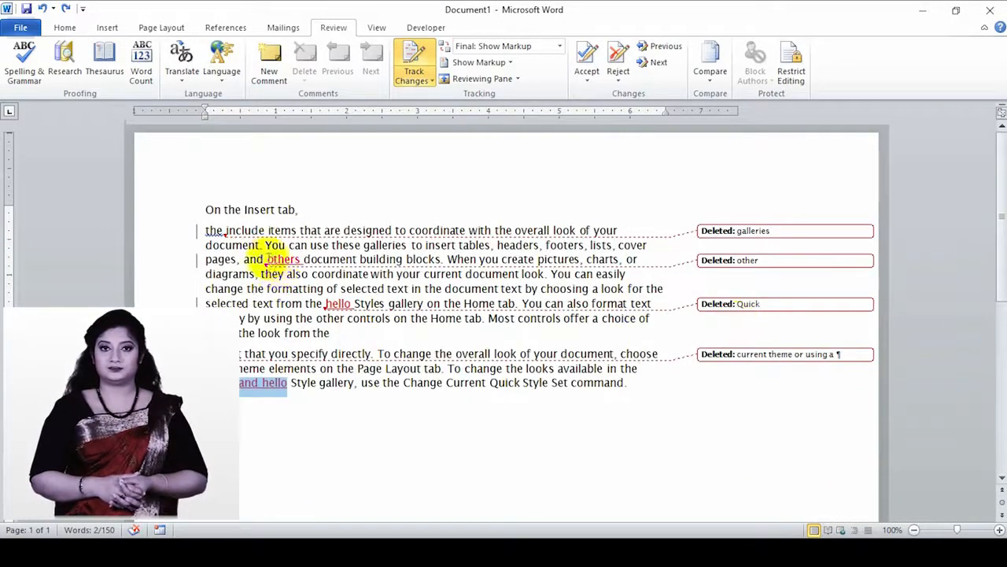
{"action": "left_click", "coordinate": [272, 258]}
{"action": "left_click", "coordinate": [313, 303]}
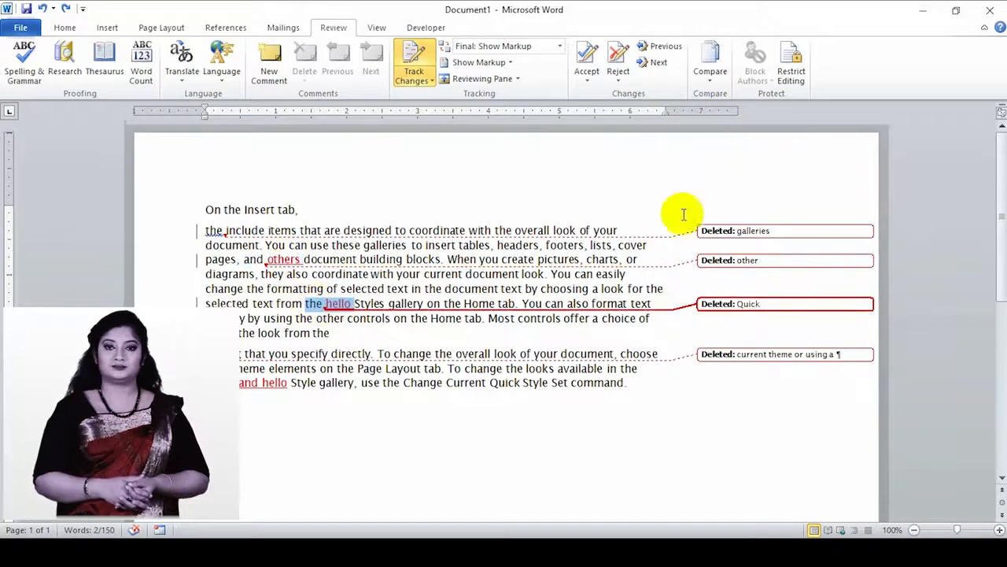
- Restrict editing to Comments only, adding an Everyone exception for the selected "the hello"
{"action": "left_click", "coordinate": [791, 71]}
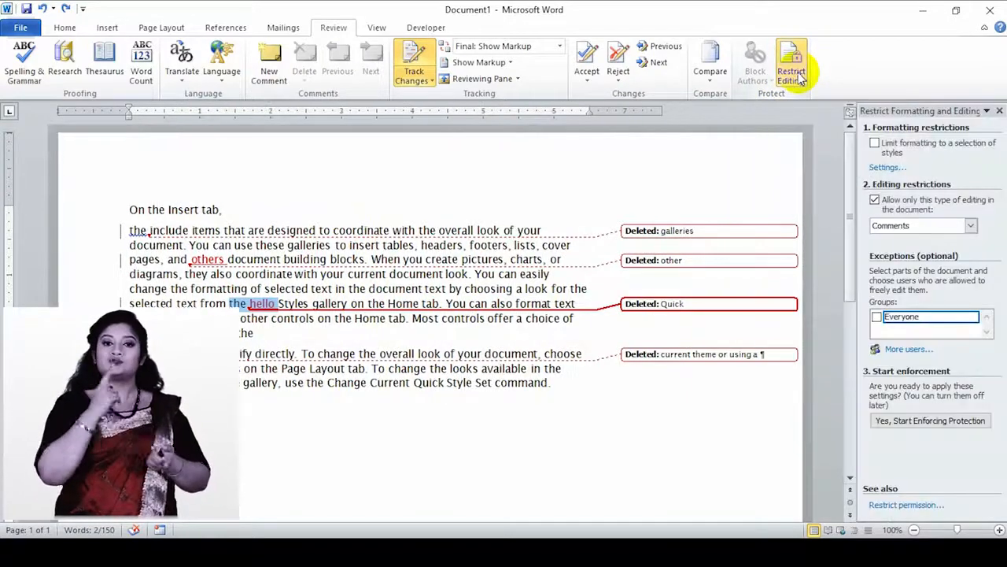
{"action": "left_click", "coordinate": [875, 200]}
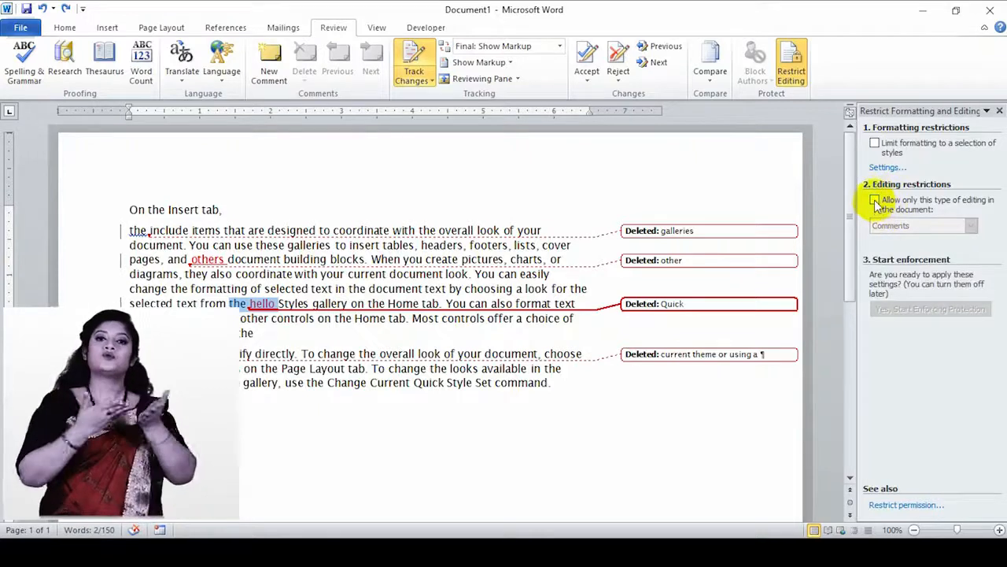
{"action": "left_click", "coordinate": [875, 200]}
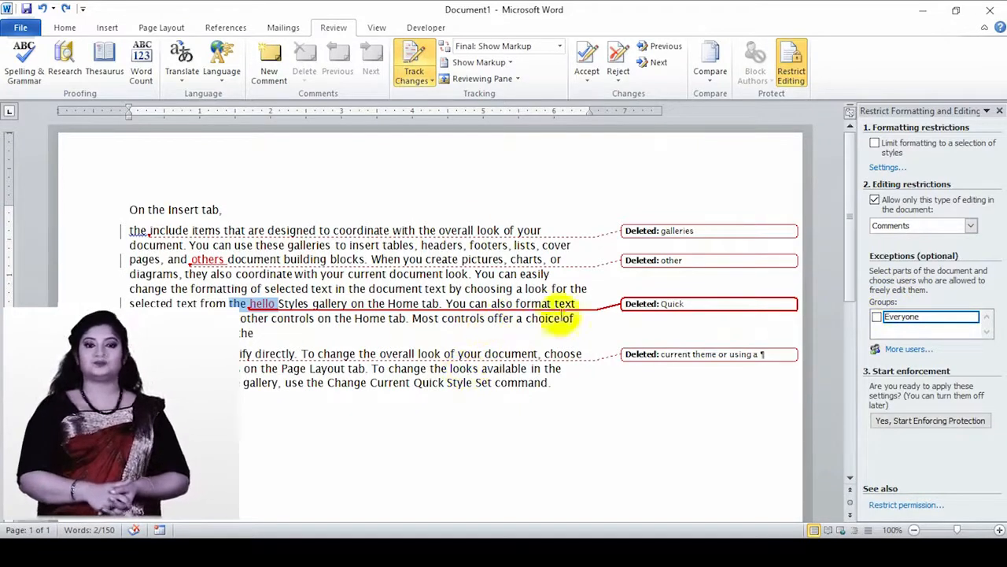
{"action": "left_click", "coordinate": [877, 316]}
{"action": "left_click", "coordinate": [973, 316]}
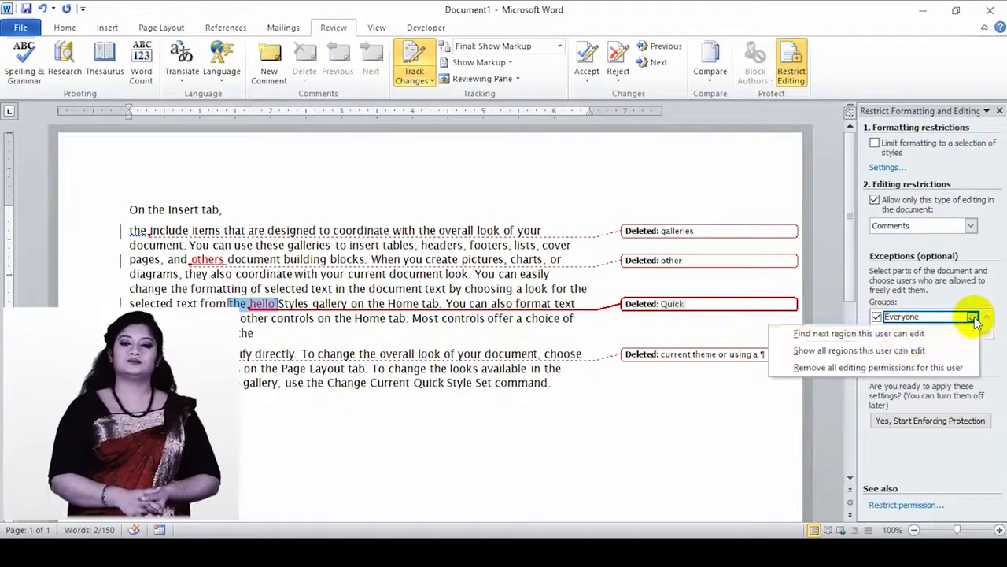
{"action": "left_click", "coordinate": [987, 299]}
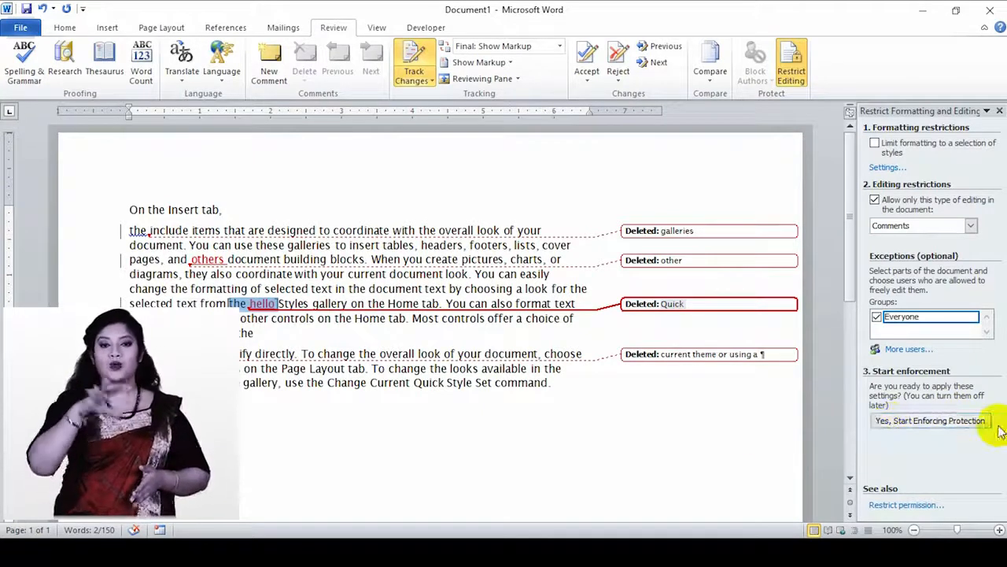
- Enforce comments-only protection with a password, then select the paragraph and choose Stop Protection
{"action": "left_click", "coordinate": [915, 424]}
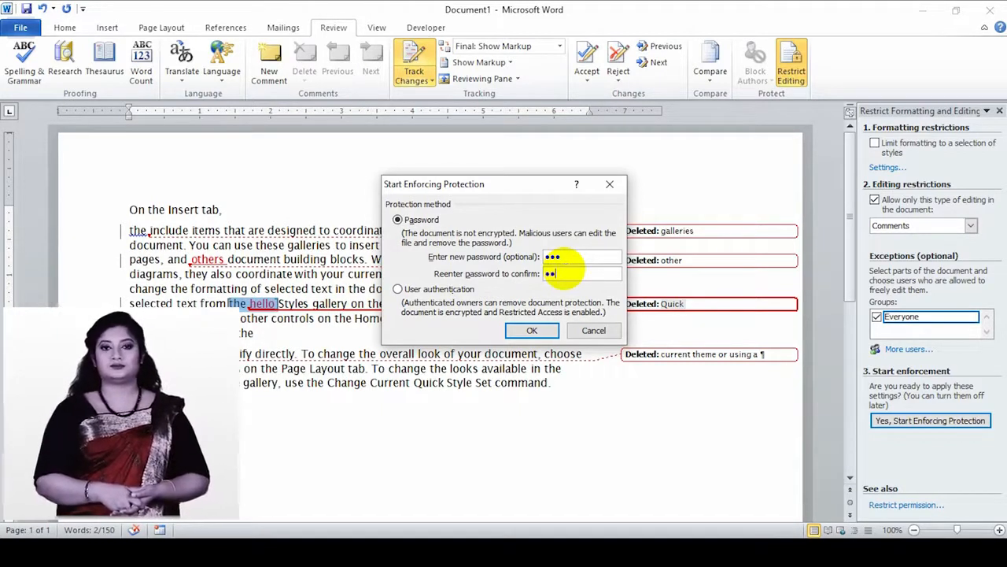
{"action": "left_click", "coordinate": [535, 331]}
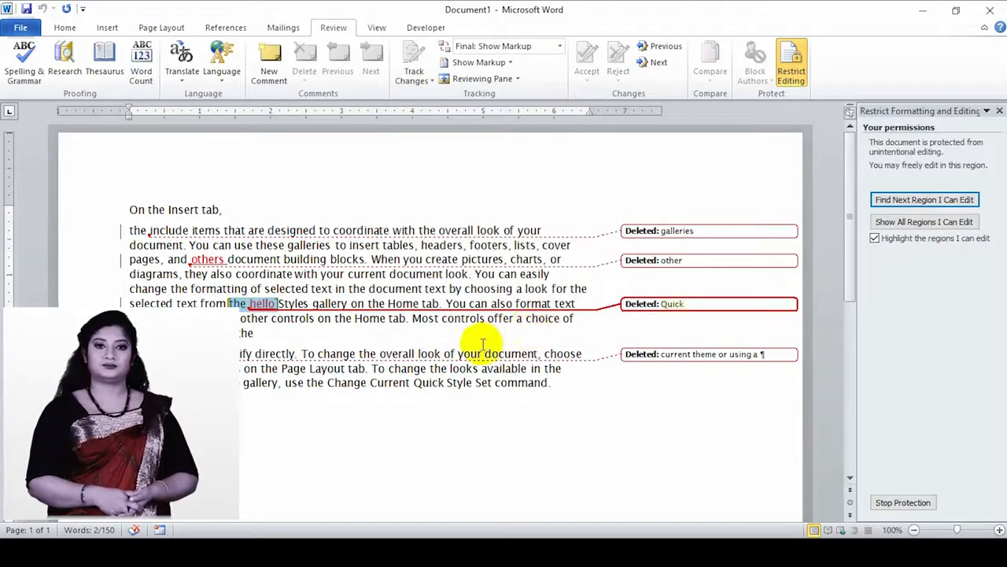
{"action": "left_click", "coordinate": [533, 383]}
{"action": "left_click_drag", "start_coordinate": [533, 383], "coordinate": [132, 228]}
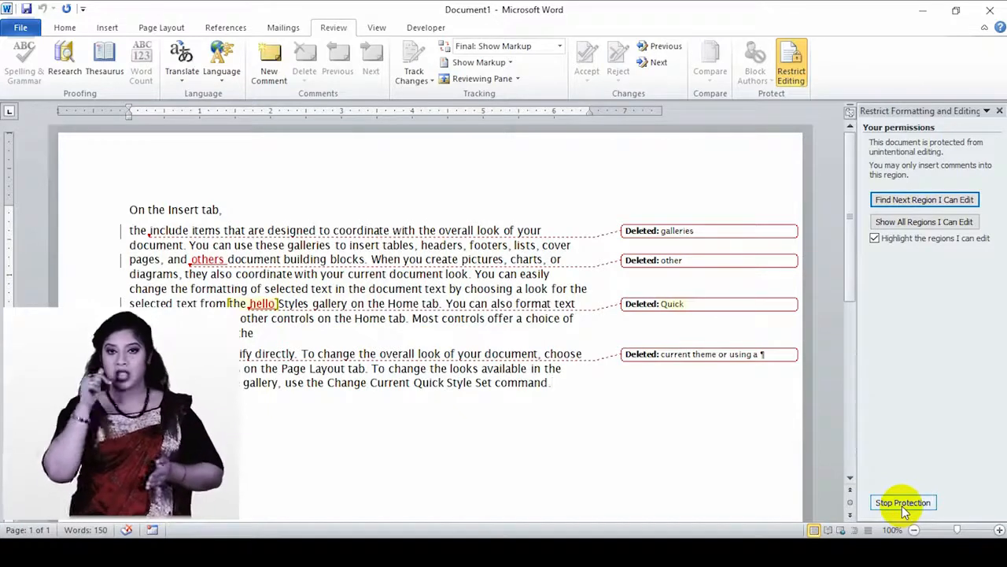
{"action": "left_click", "coordinate": [903, 504]}
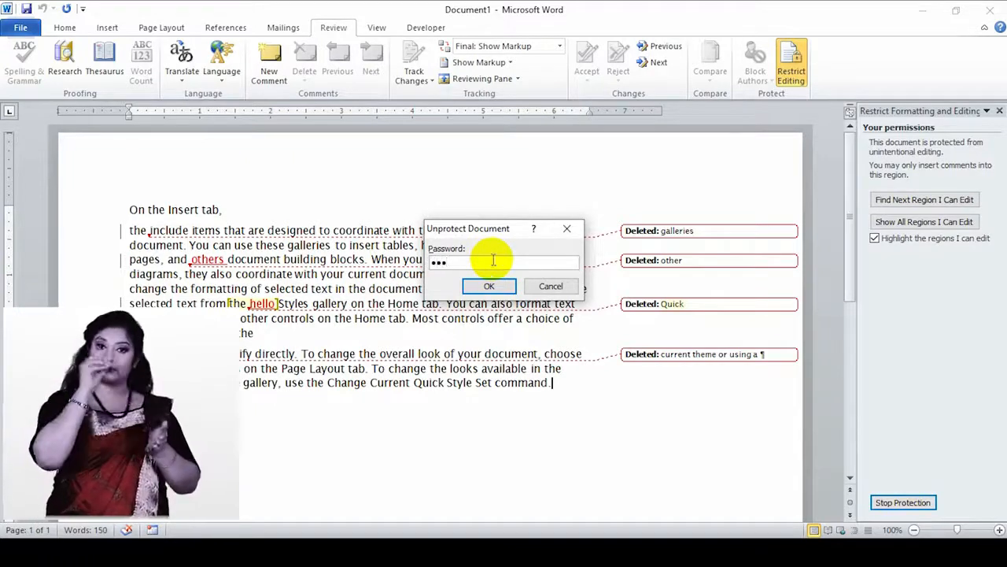
- Confirm the unprotect password, delete 'Quick Style Set command.' from the last paragraph, and select 'include'
{"action": "left_click", "coordinate": [486, 286]}
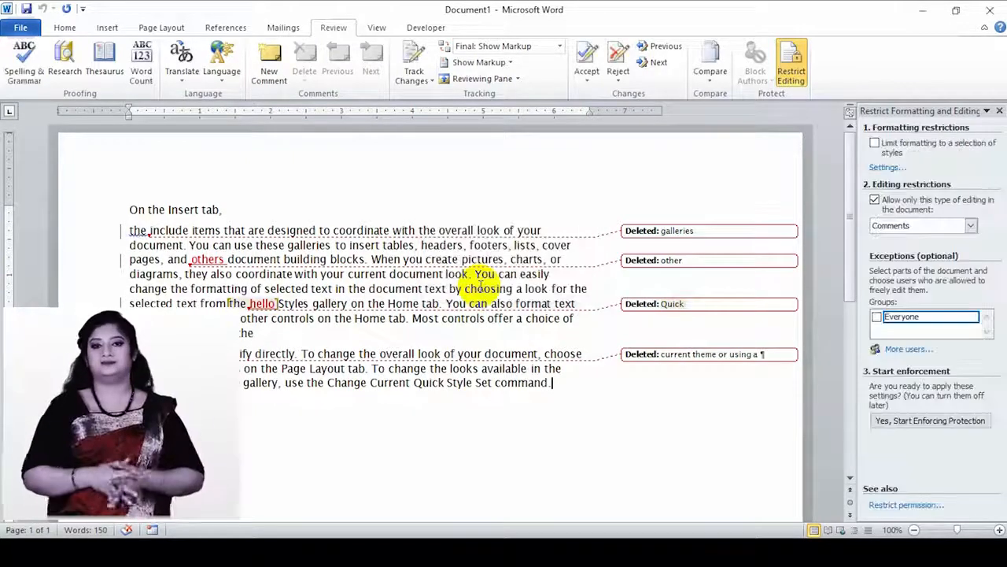
{"action": "left_click_drag", "start_coordinate": [548, 383], "coordinate": [423, 384]}
{"action": "key", "text": "Delete"}
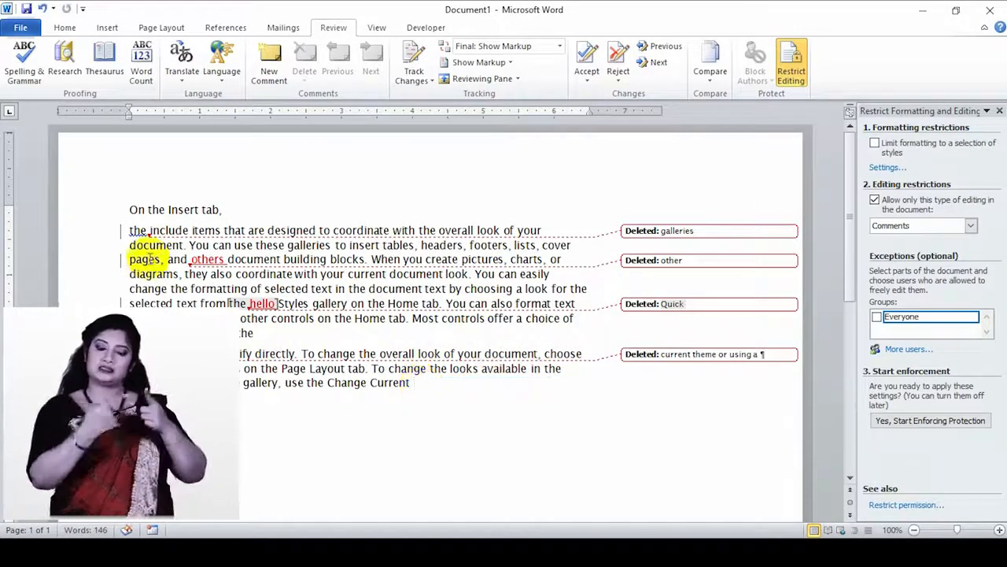
{"action": "double_click", "coordinate": [178, 230]}
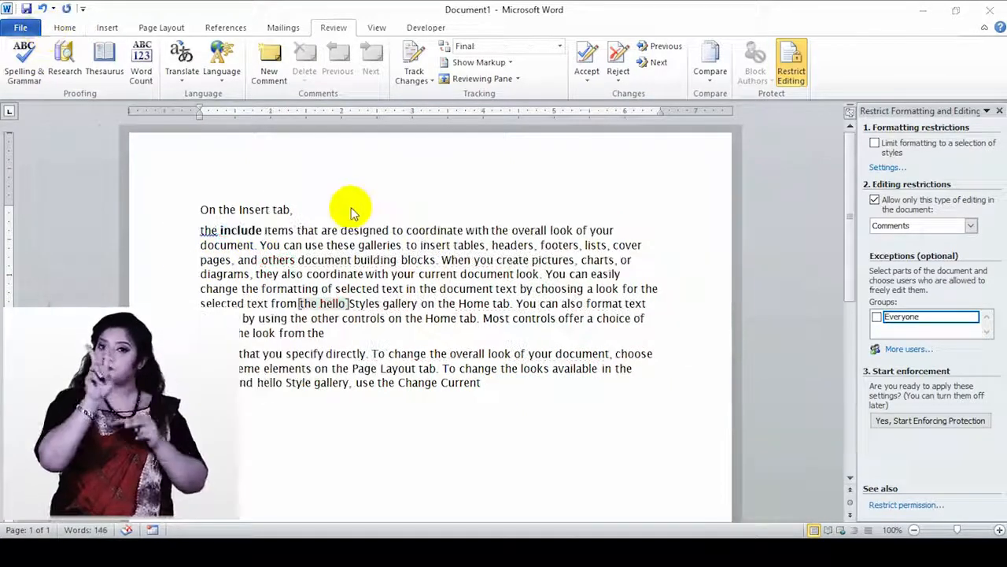
{"action": "left_click", "coordinate": [22, 28]}
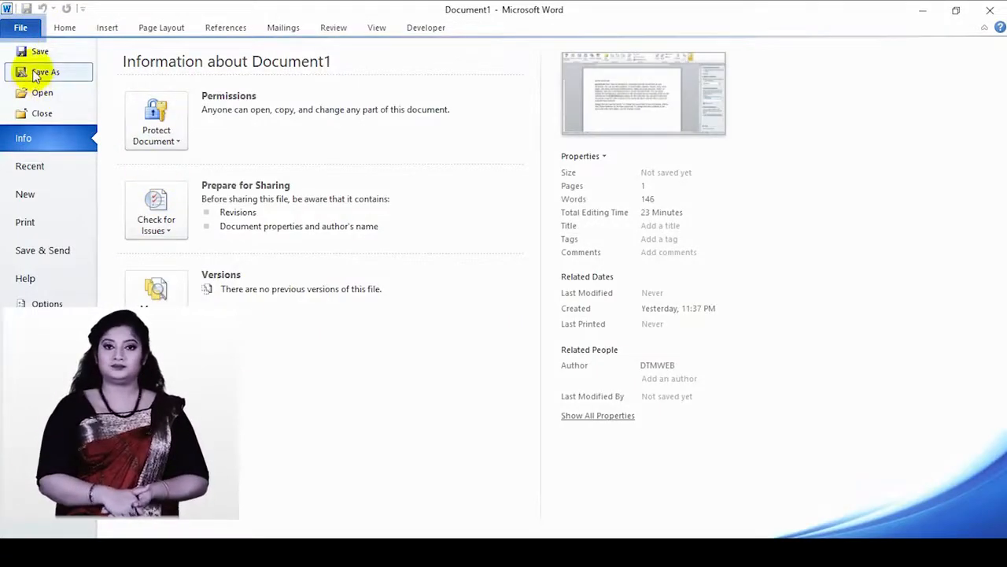
- Start a Save As to the Desktop named 'new' and bring up General Options for passwords
{"action": "left_click", "coordinate": [34, 72]}
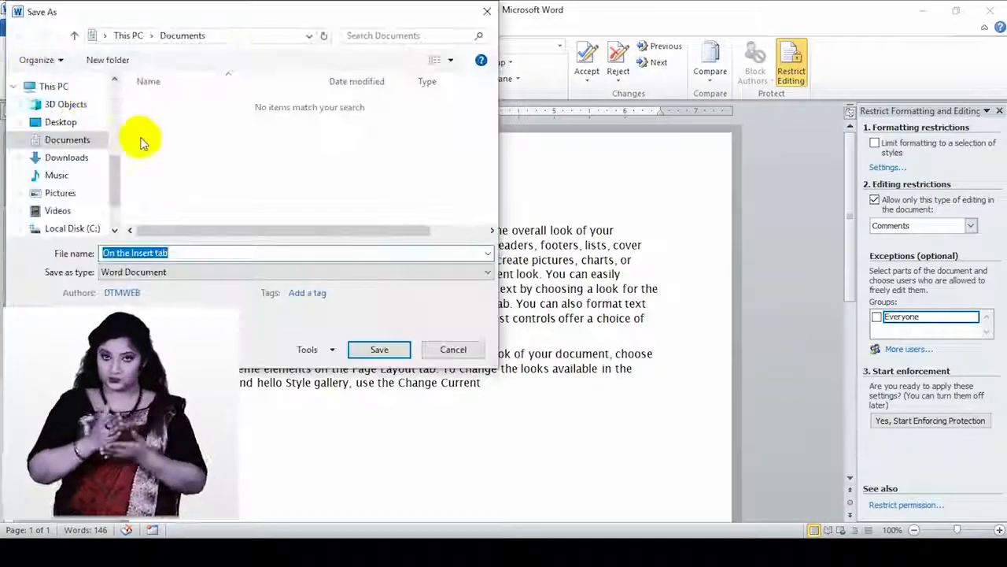
{"action": "left_click", "coordinate": [78, 125]}
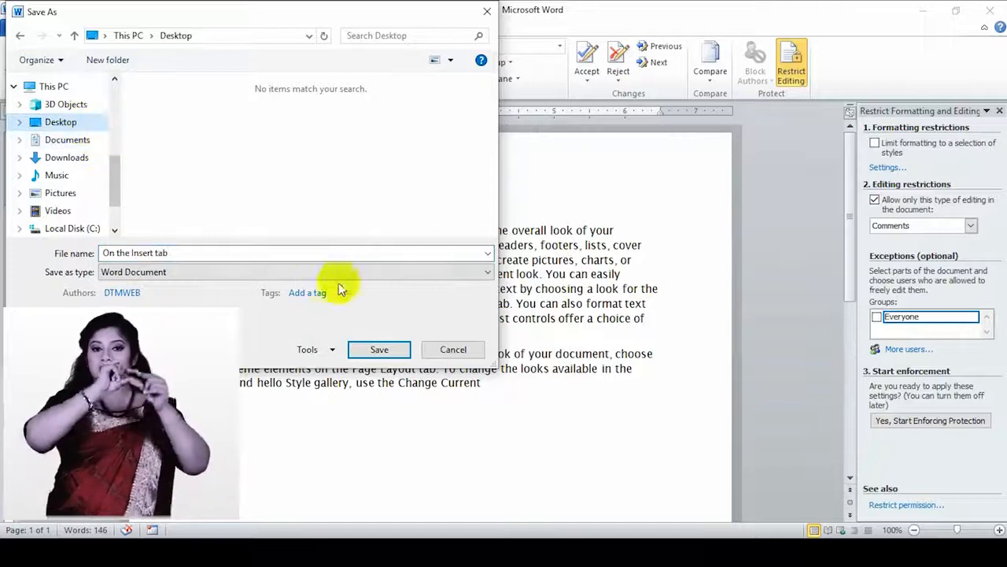
{"action": "left_click", "coordinate": [191, 252]}
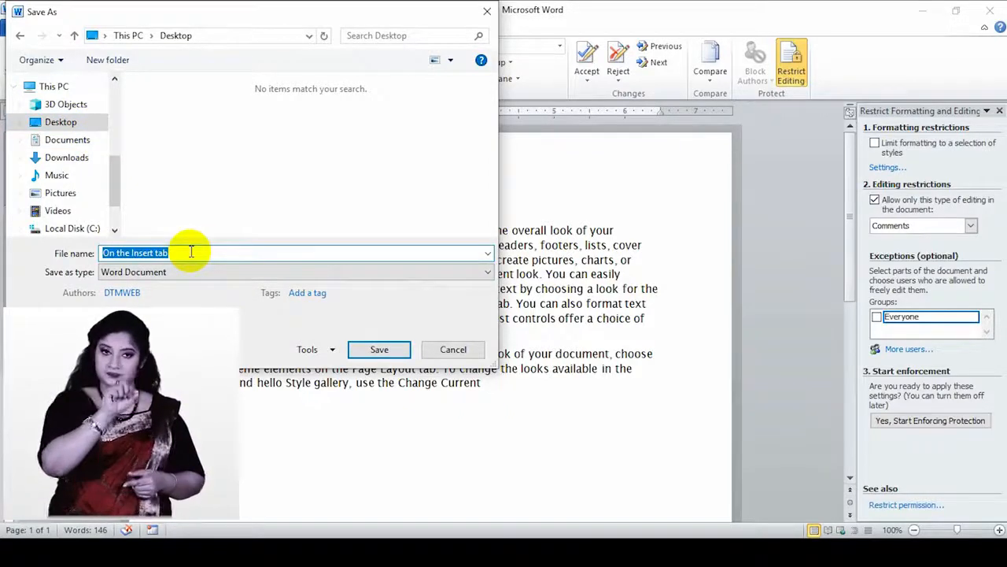
{"action": "type", "text": "new"}
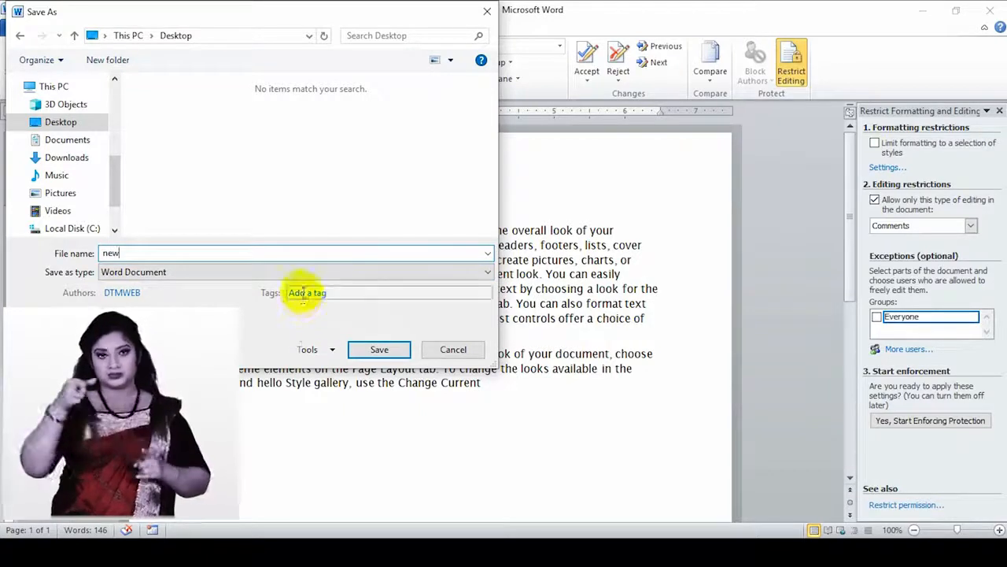
{"action": "left_click", "coordinate": [323, 351]}
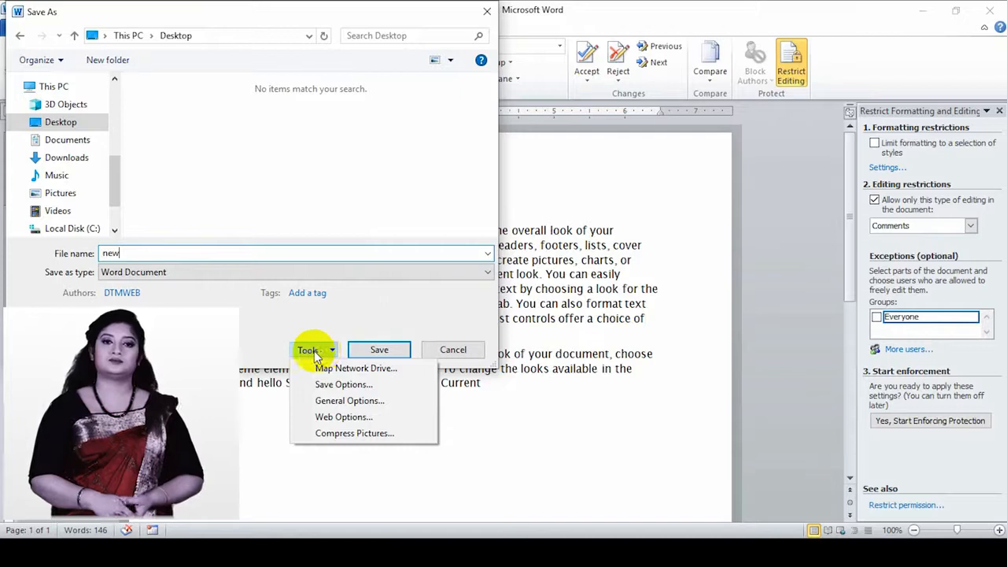
{"action": "left_click", "coordinate": [349, 400]}
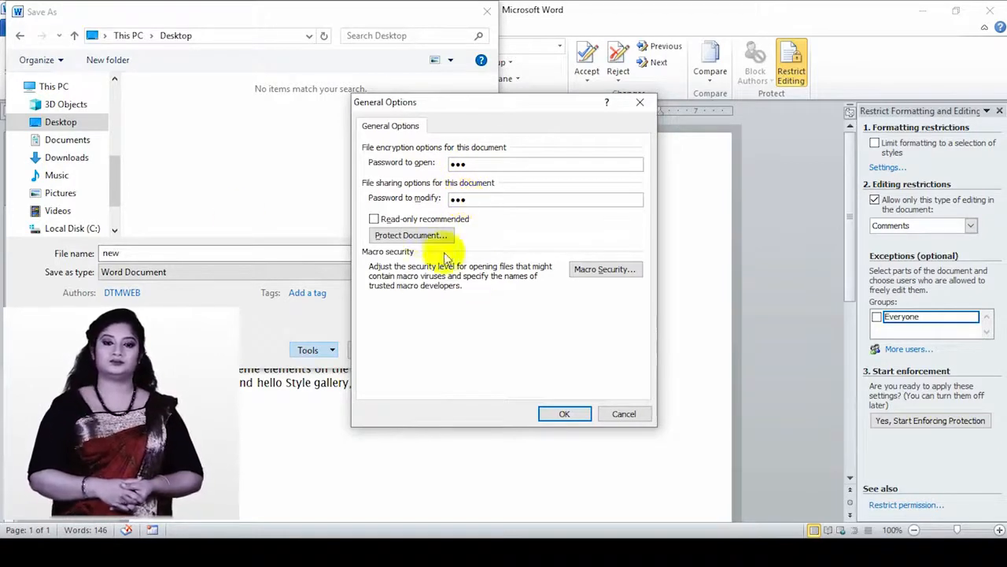
- Accept the password options with read-only recommendation left off, re-entering both passwords to confirm them
{"action": "left_click", "coordinate": [385, 219]}
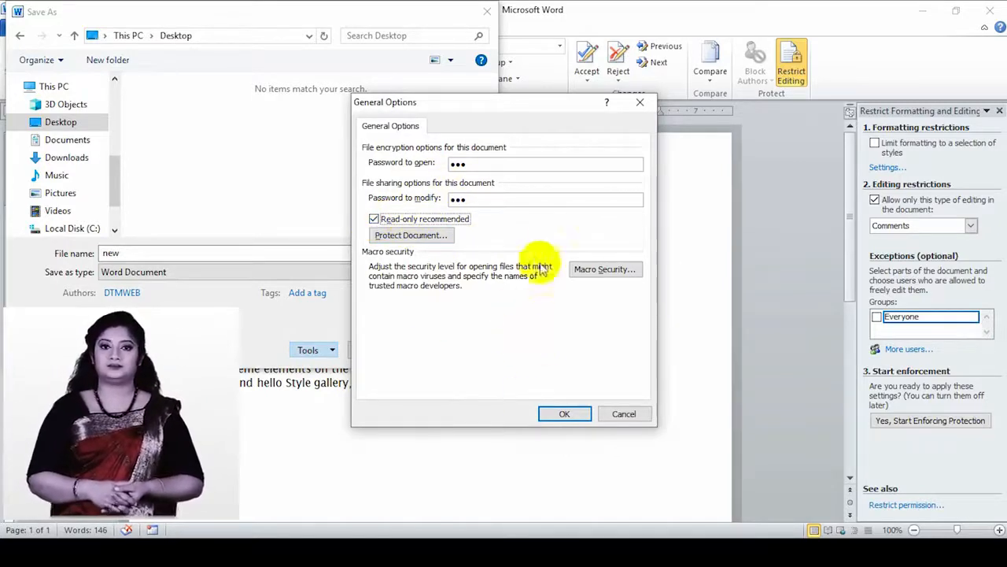
{"action": "left_click", "coordinate": [385, 222]}
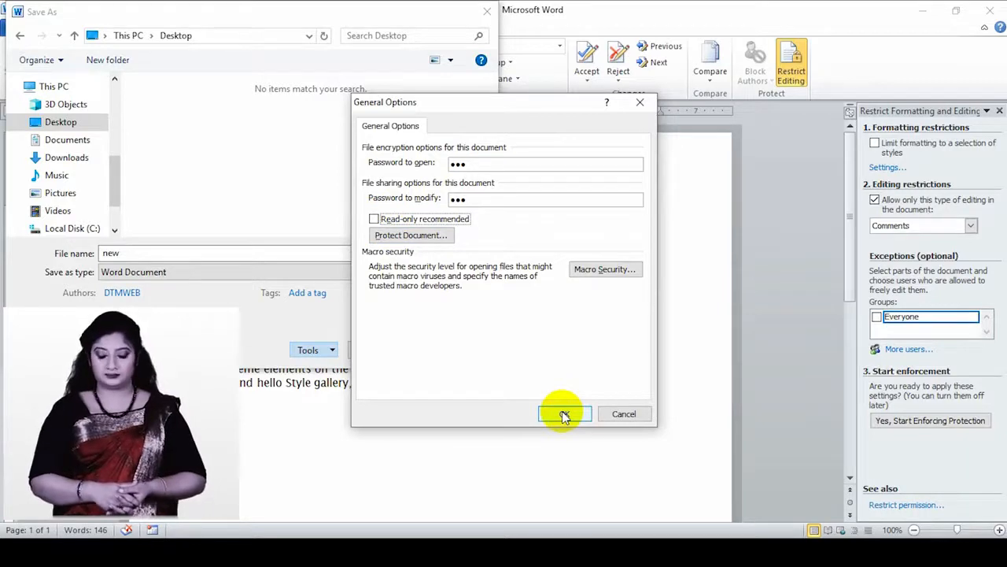
{"action": "left_click", "coordinate": [564, 414]}
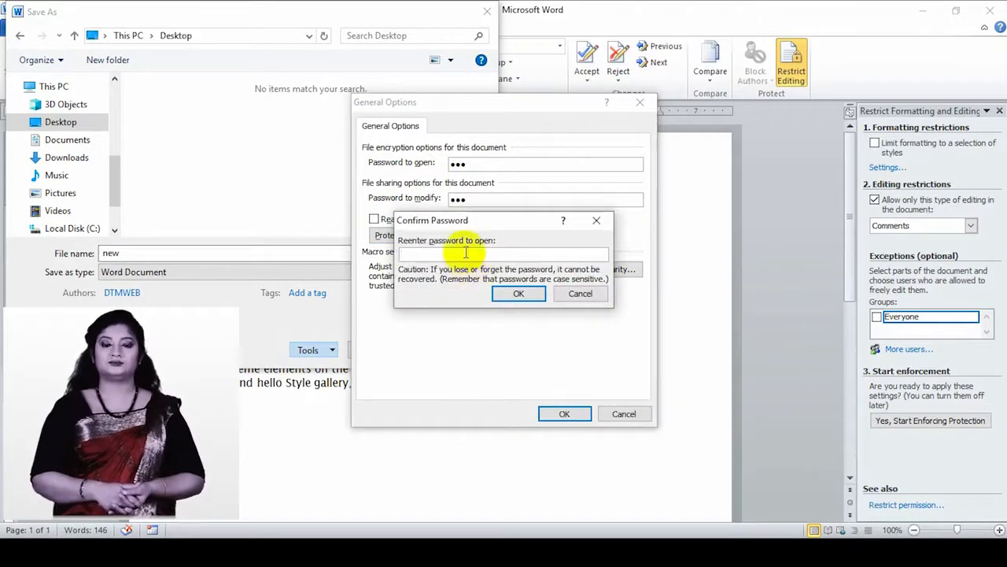
{"action": "type", "text": "123"}
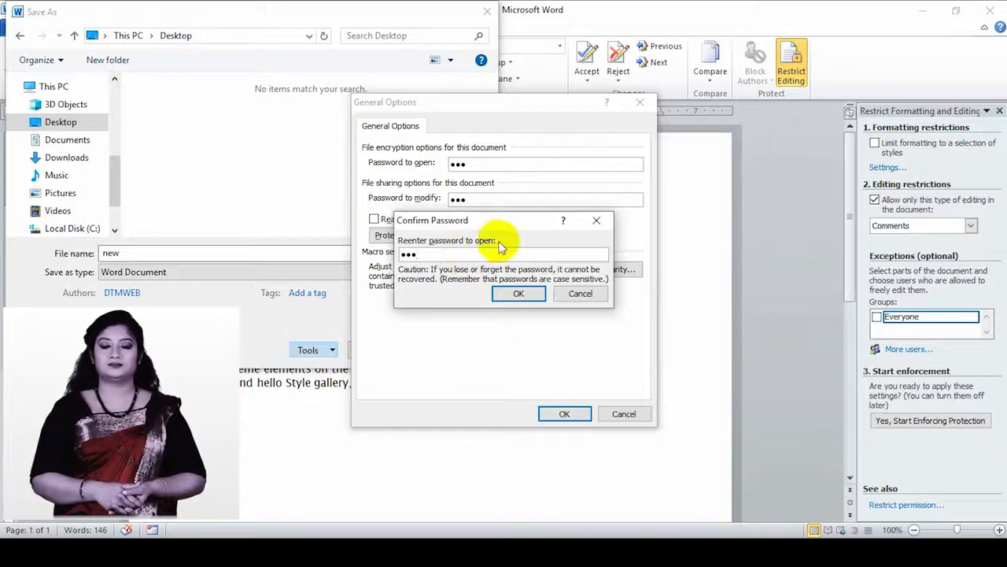
{"action": "left_click", "coordinate": [517, 291]}
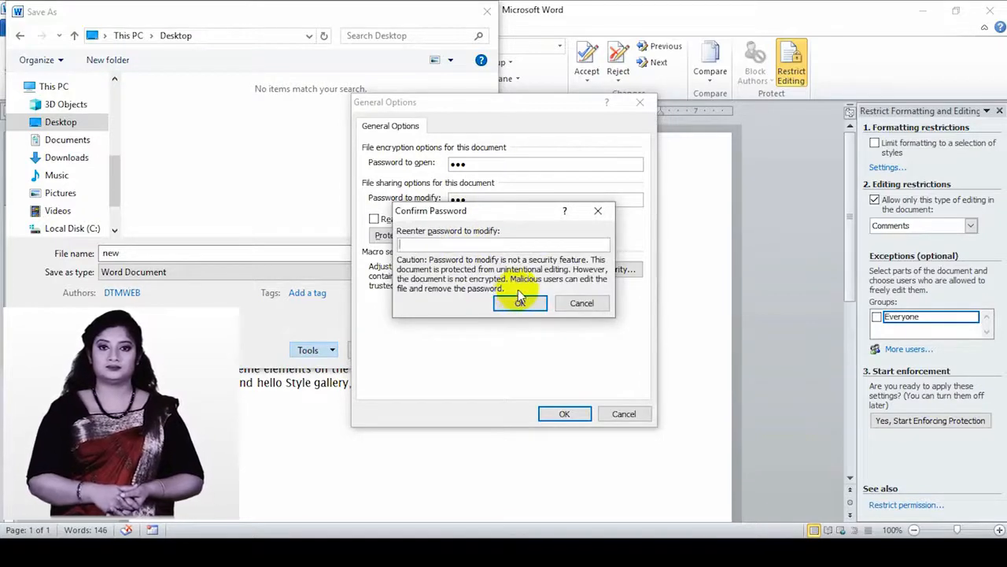
{"action": "left_click", "coordinate": [520, 299]}
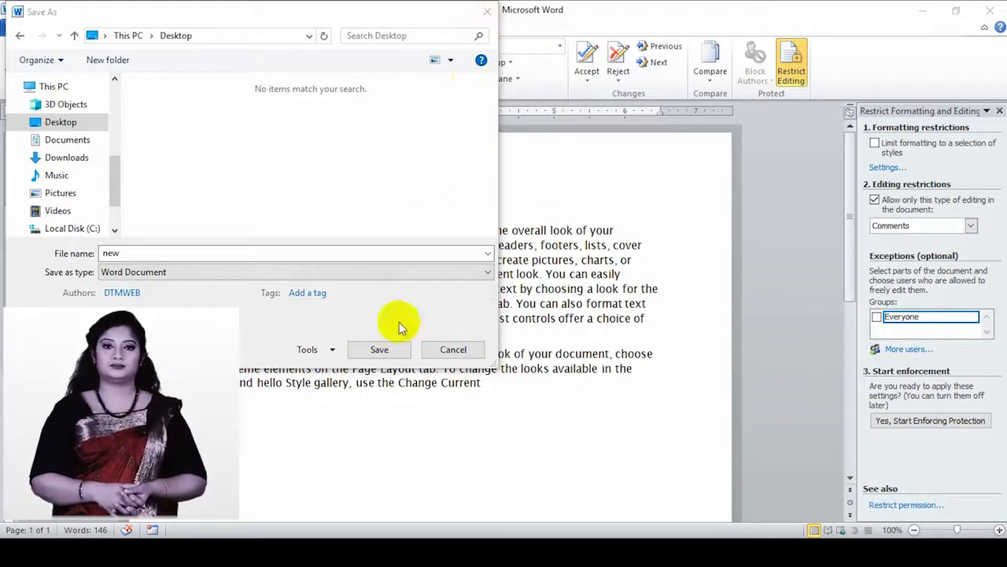
- Save the document as new on the Desktop, close it, and minimize Word
{"action": "left_click", "coordinate": [370, 354]}
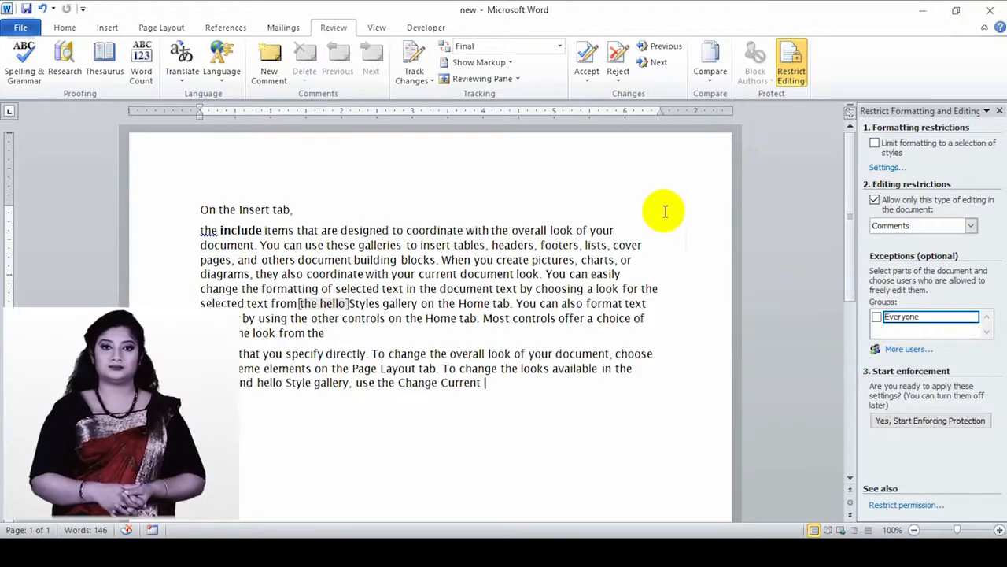
{"action": "key", "text": "ctrl+w"}
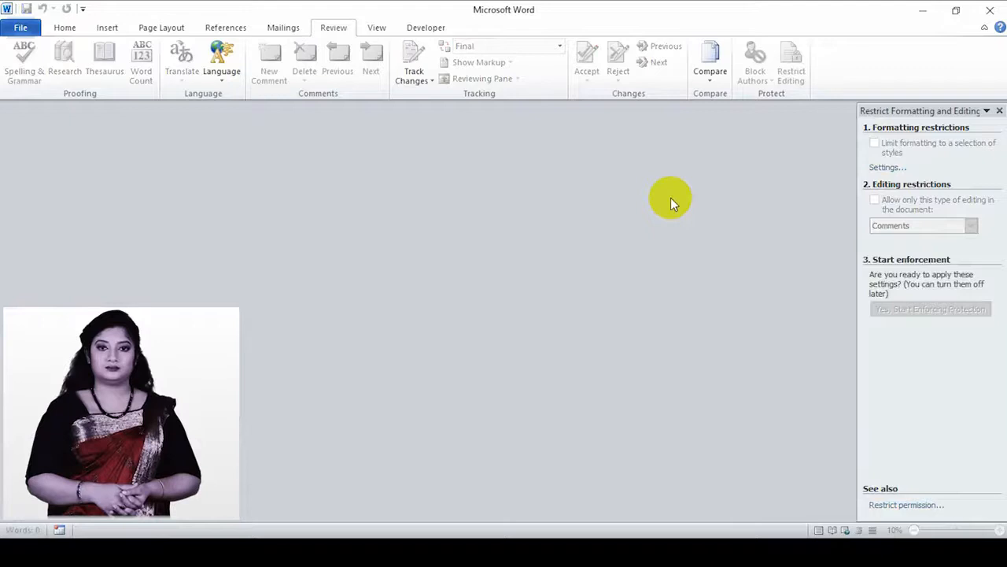
{"action": "left_click", "coordinate": [923, 11]}
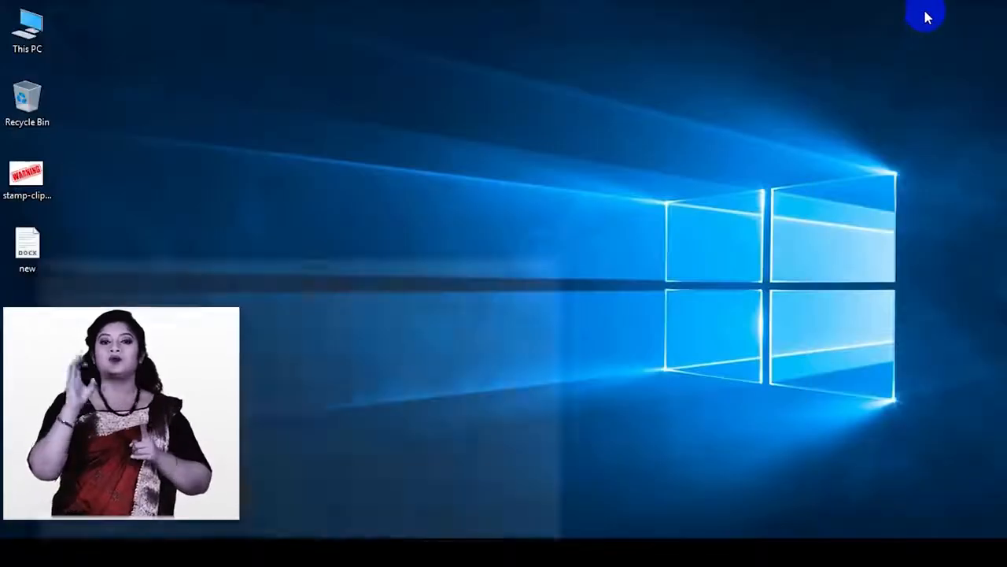
- Open new.docx from the desktop, supplying the open password and then the modify password
{"action": "double_click", "coordinate": [32, 265]}
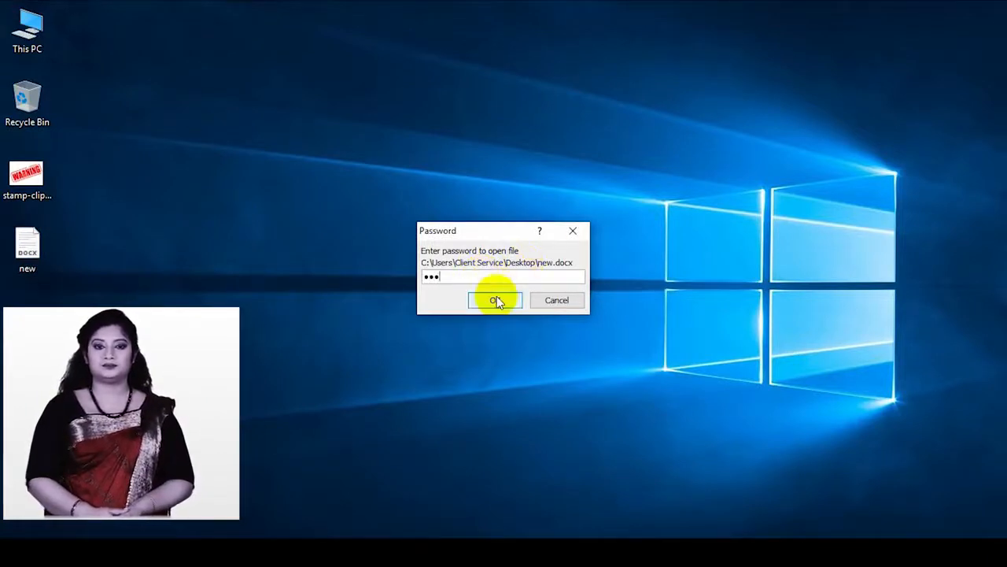
{"action": "left_click", "coordinate": [497, 299]}
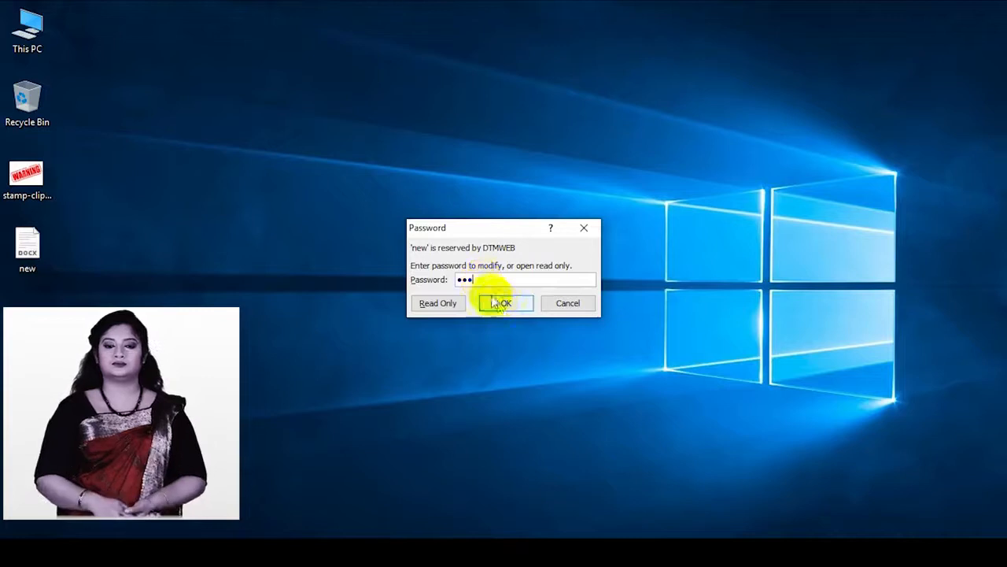
{"action": "left_click", "coordinate": [494, 302]}
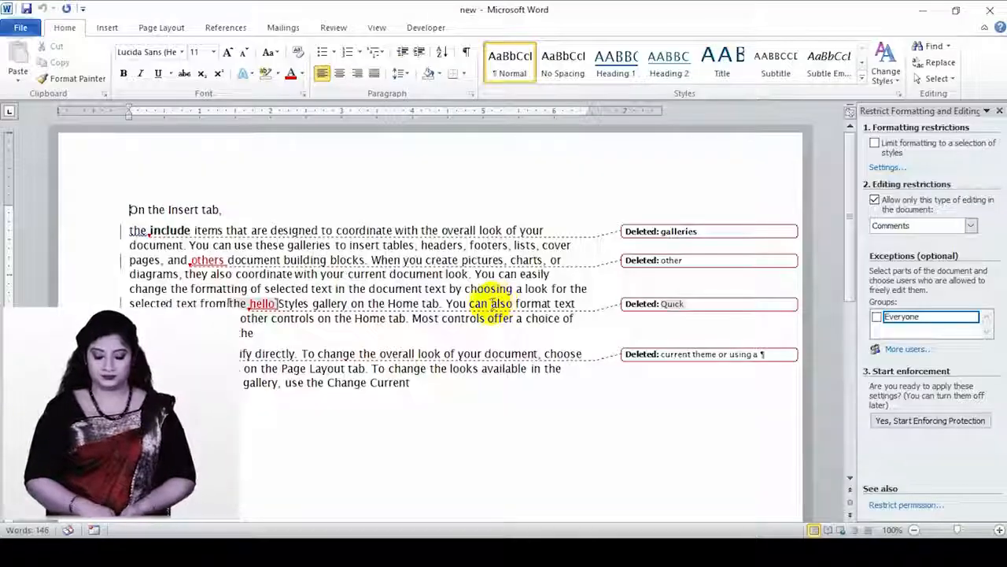